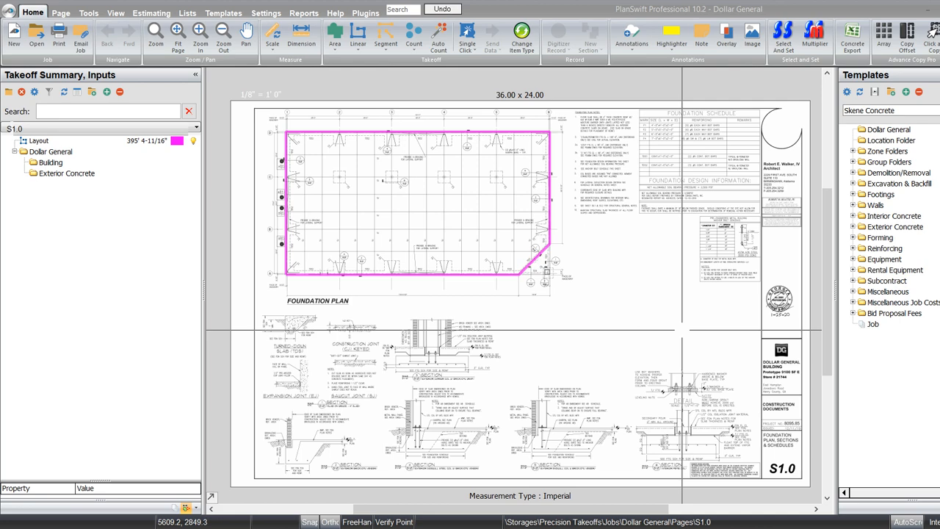
- Examine the foundation plan's isolated column footings and the sizes and reinforcing listed in the foundation schedule
click(51, 151)
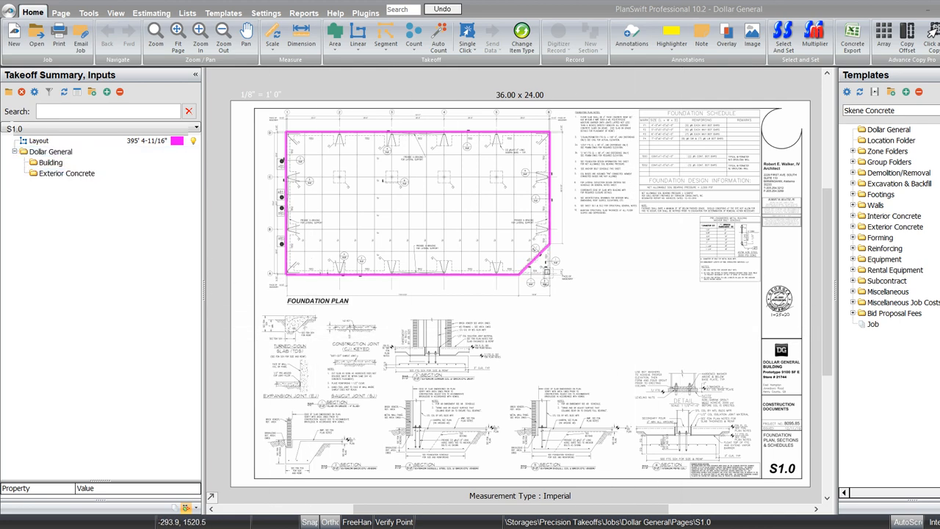
drag(383, 222, 394, 253)
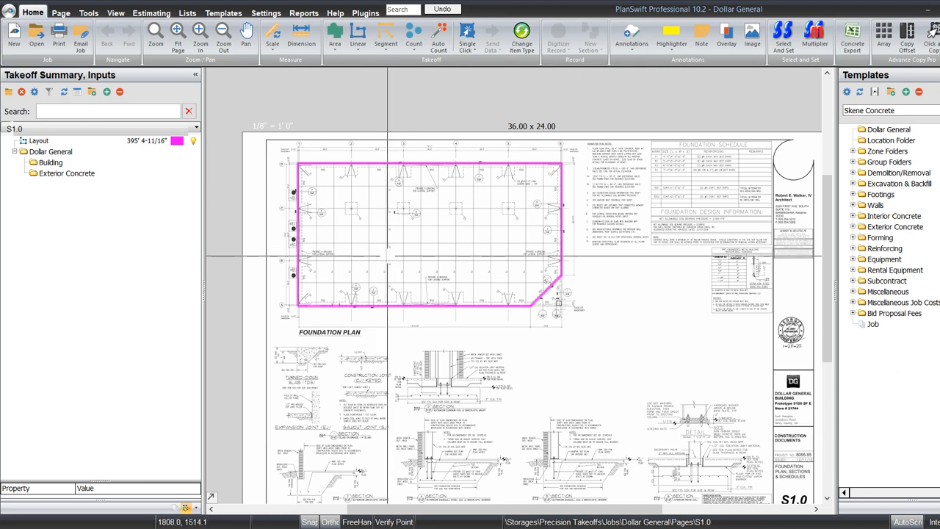
drag(417, 364, 392, 340)
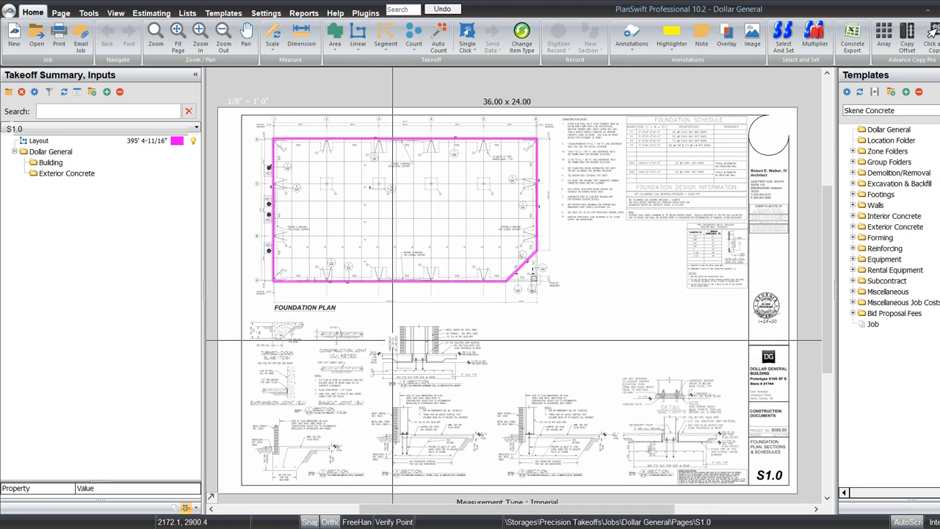
scroll(321, 203, up, 1)
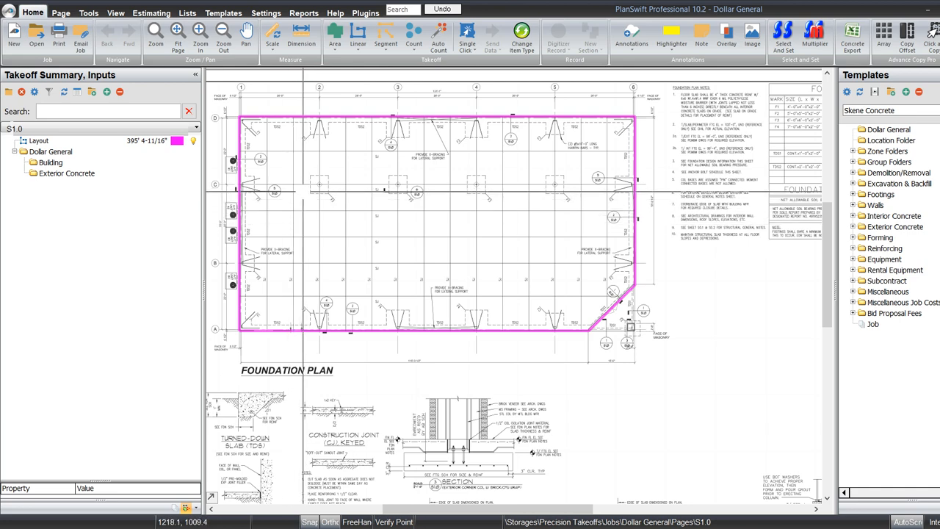
scroll(303, 213, up, 2)
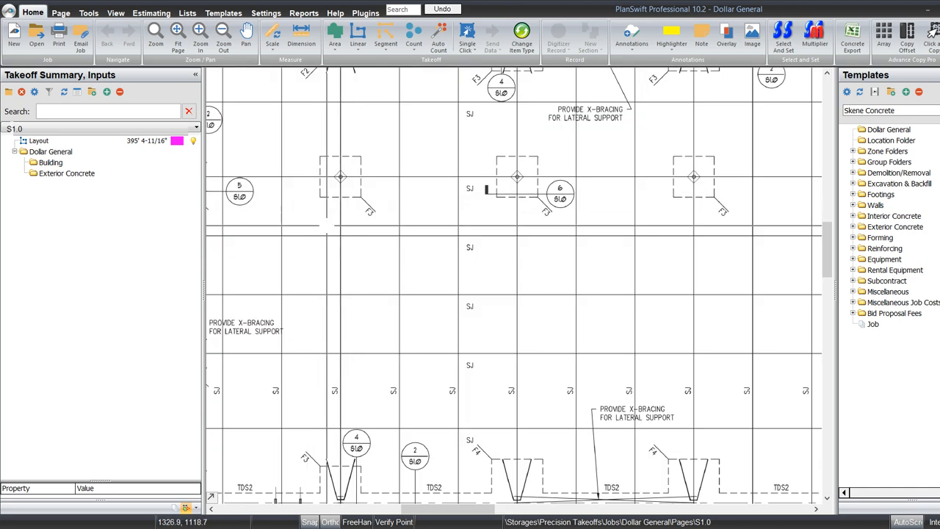
drag(685, 283, 551, 294)
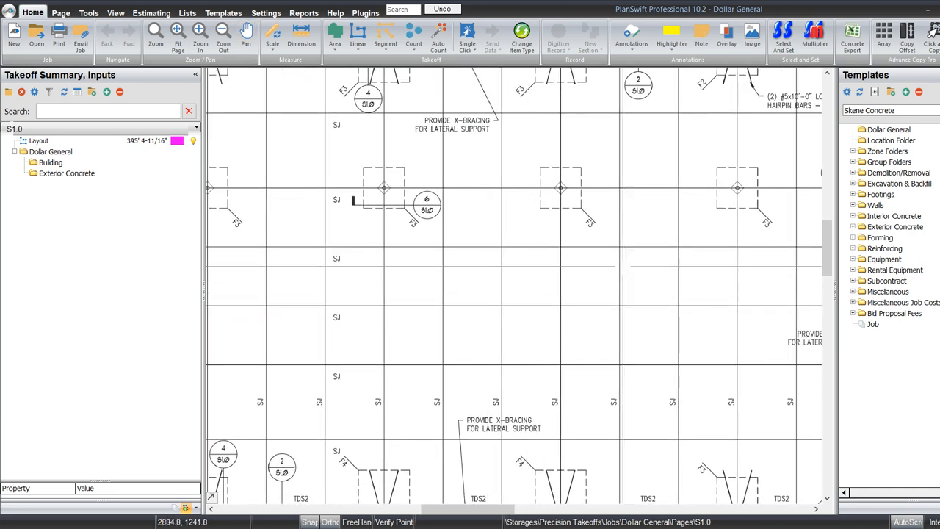
drag(622, 266, 445, 254)
scroll(346, 249, down, 2)
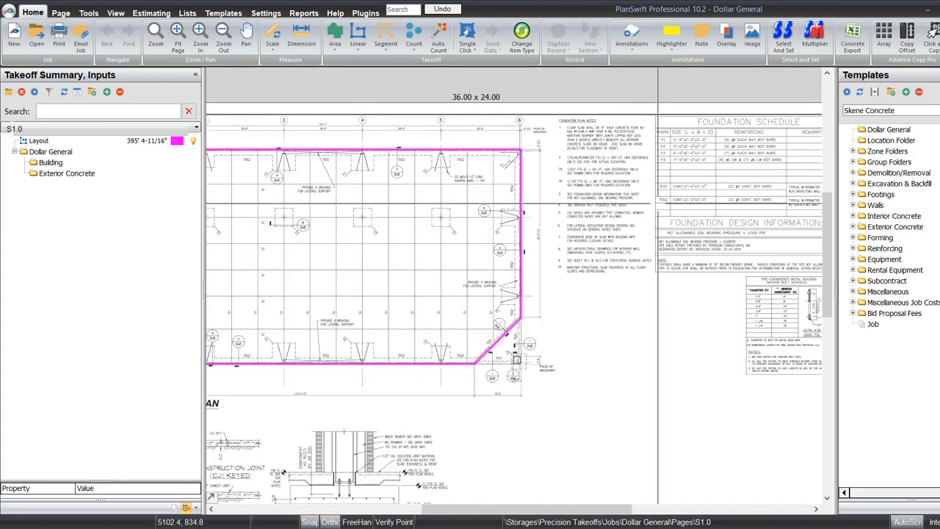
scroll(648, 153, up, 2)
drag(648, 152, 565, 239)
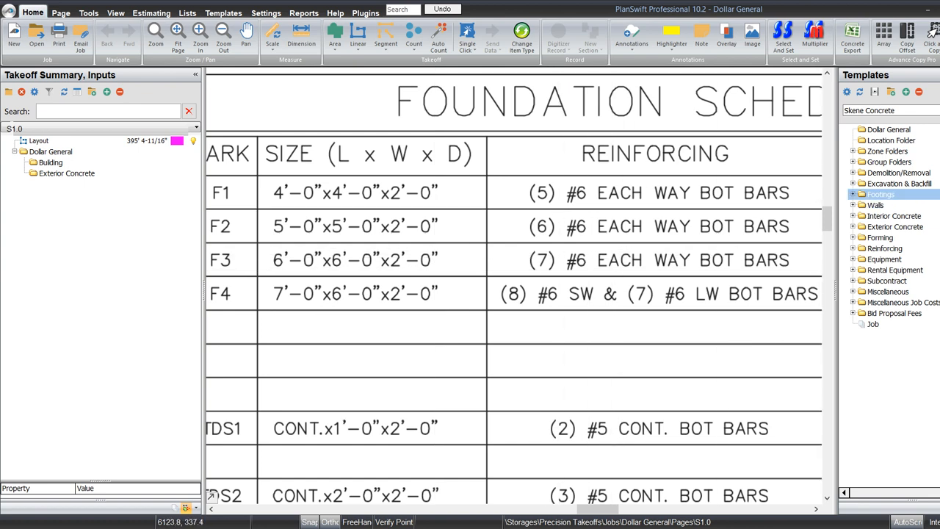
- Add an Isolated Footing takeoff from the Footings templates to the Building folder
click(852, 195)
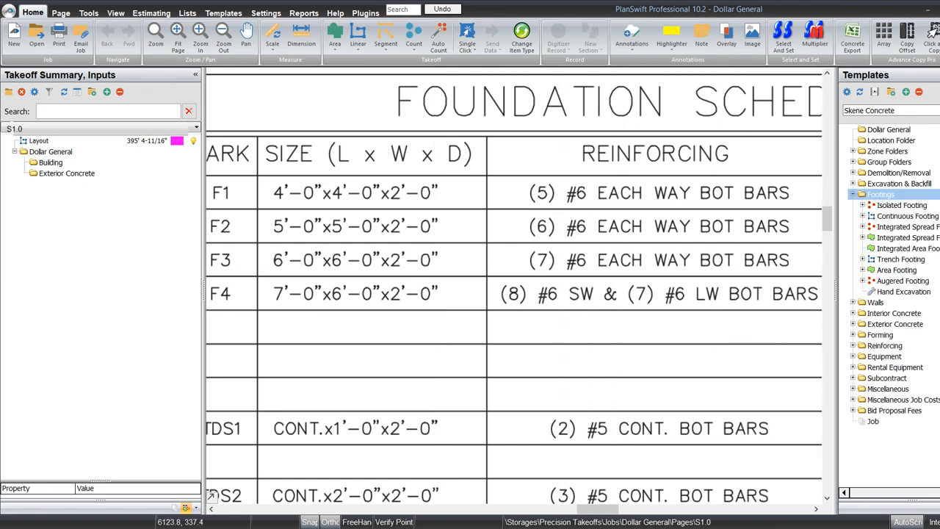
click(902, 206)
drag(902, 206, 50, 162)
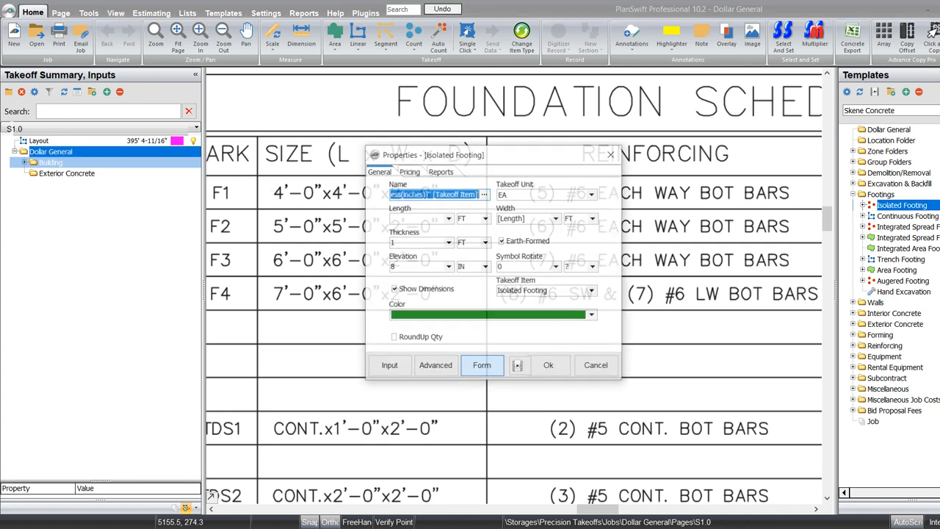
- Set the footing's length to 6 ft, thickness to 2 ft and takeoff item to Column Footing (F3), and accept the properties
click(417, 218)
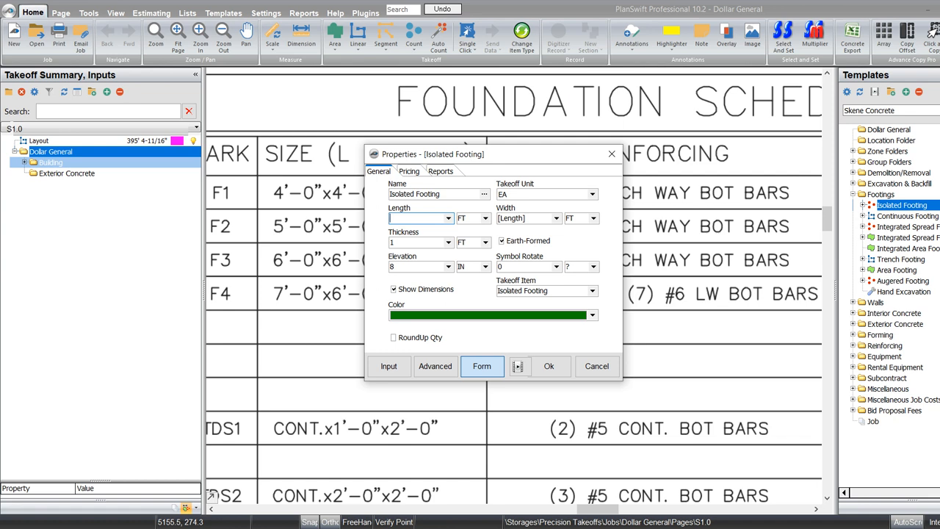
text(6)
key(Tab)
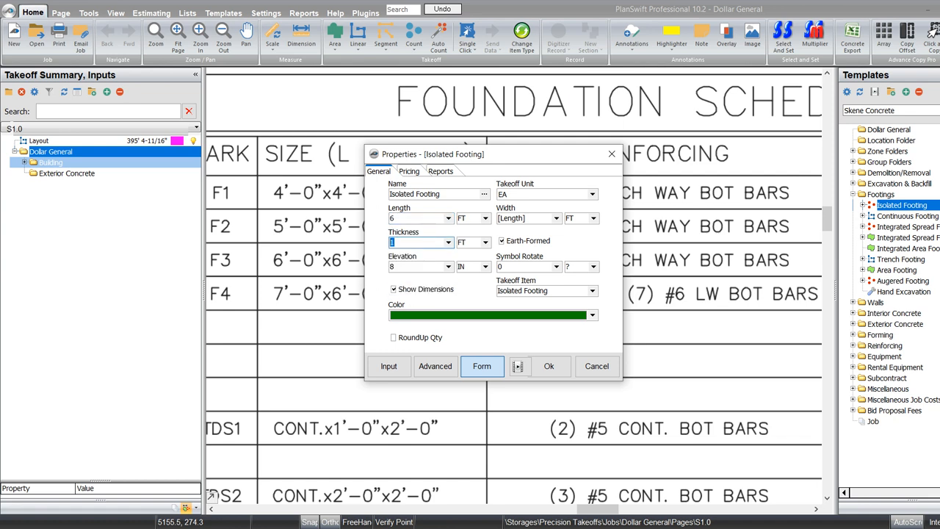
text(2)
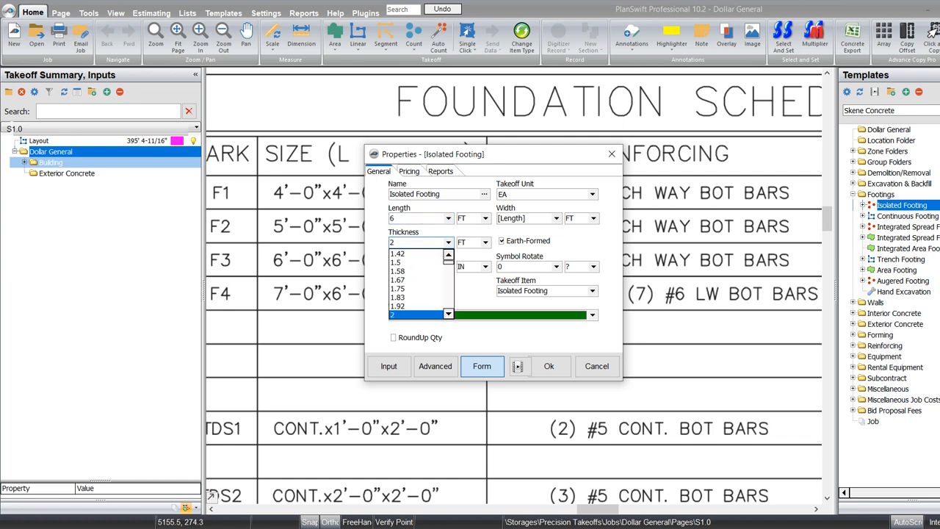
key(Return)
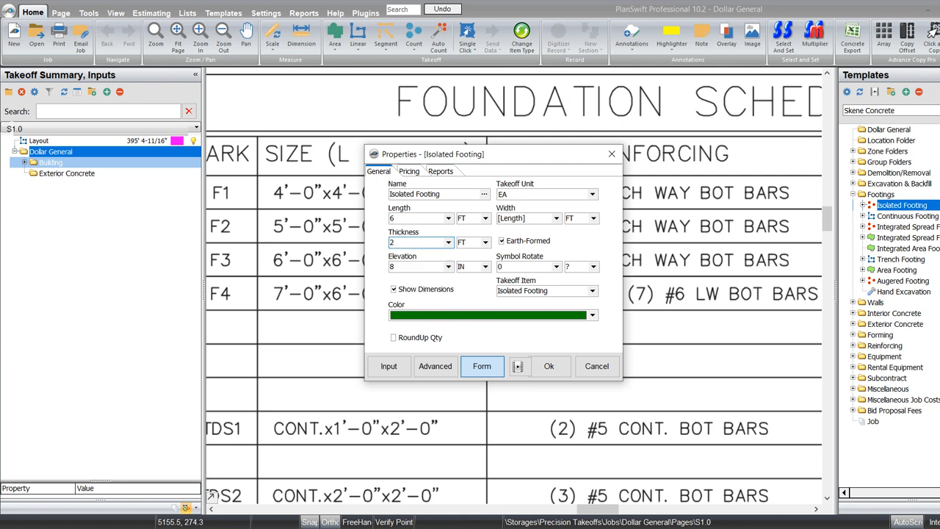
key(Tab)
click(592, 290)
key(Return)
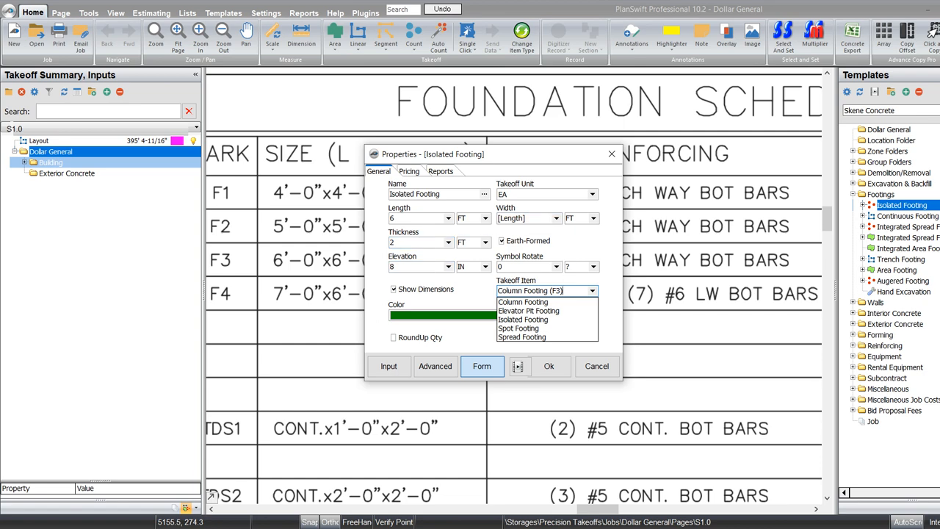
click(548, 365)
click(549, 366)
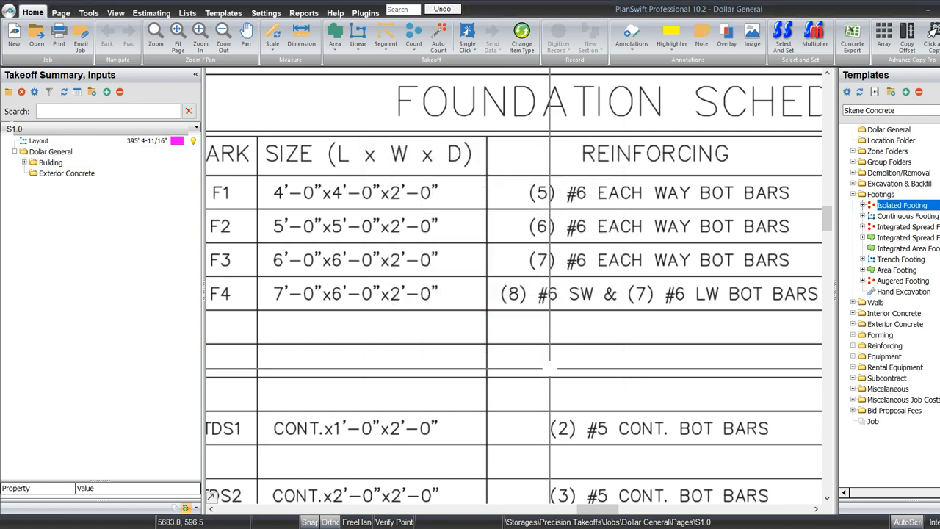
- Place four stacked F3 footing points at the intersection of gridlines C and 2, and end recording
scroll(736, 269, down, 7)
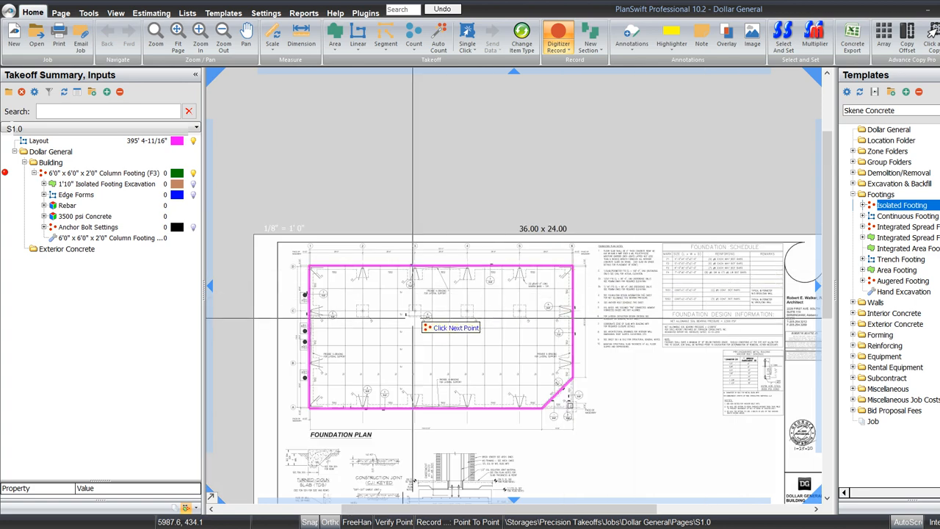
scroll(413, 318, up, 6)
scroll(332, 376, down, 2)
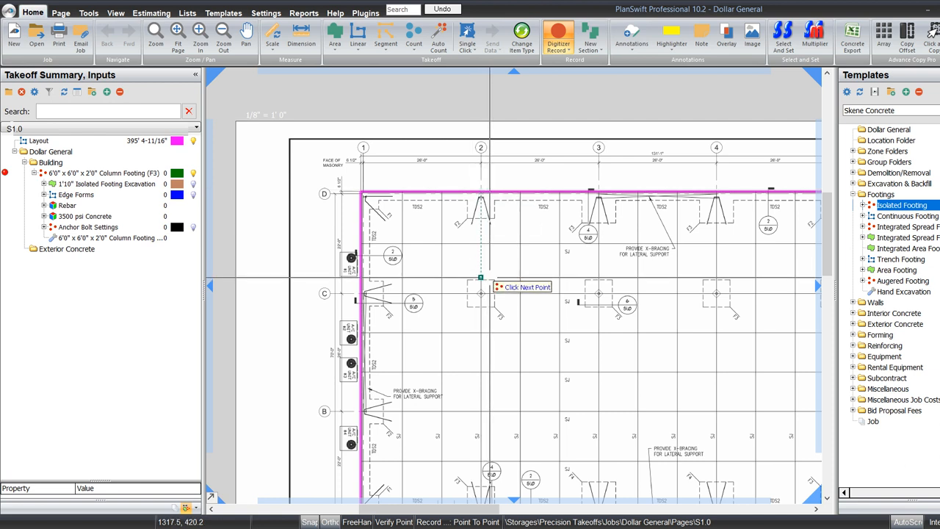
click(480, 293)
click(483, 296)
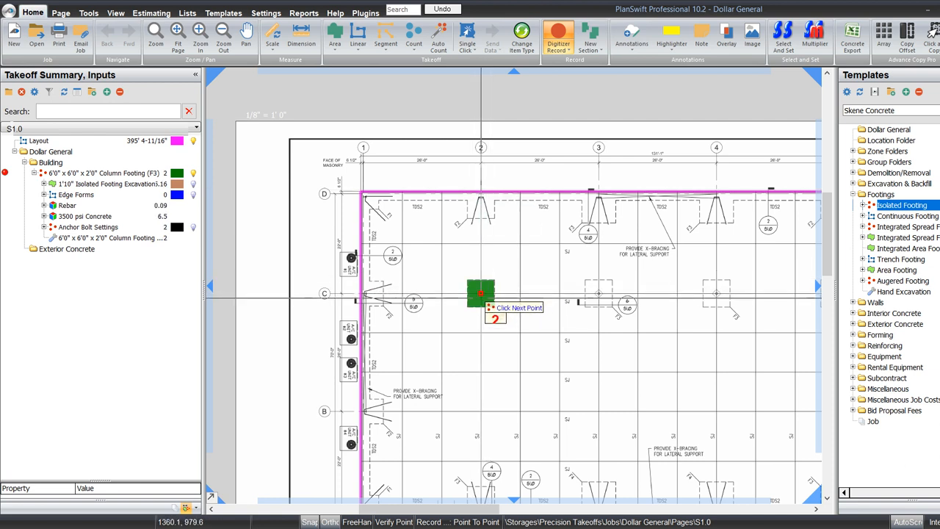
click(482, 296)
click(483, 296)
key(Escape)
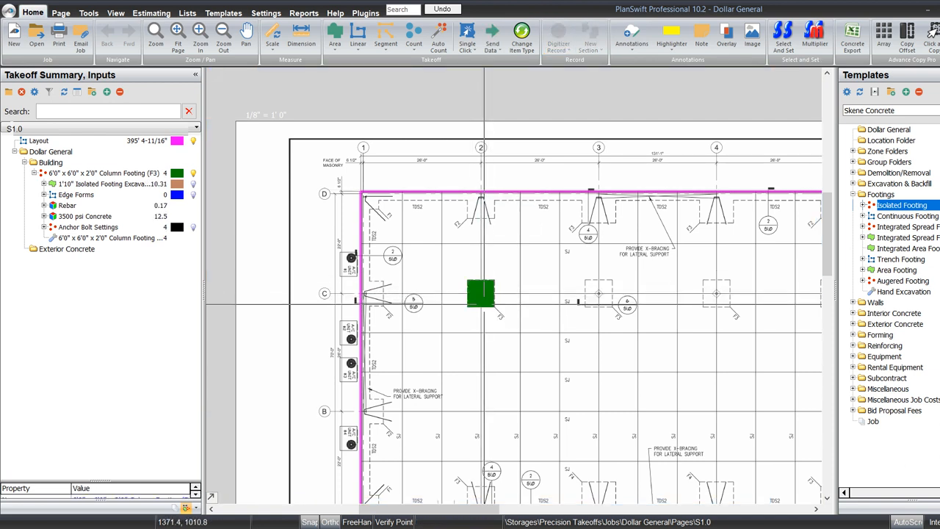
- Spread the stacked footings along gridline C to gridlines 3, 4 and 5 with three successive 26 ft moves at angle 0
click(484, 303)
text(m26)
key(Return)
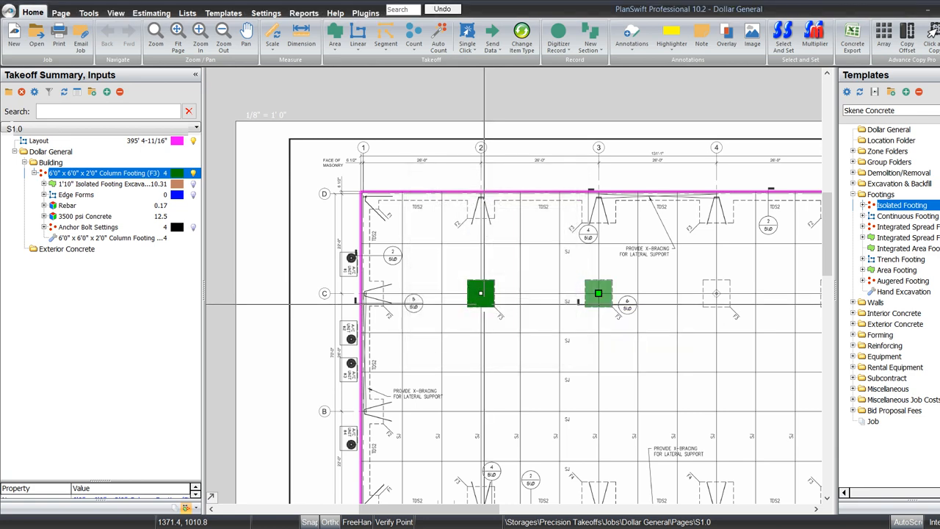
text(m26)
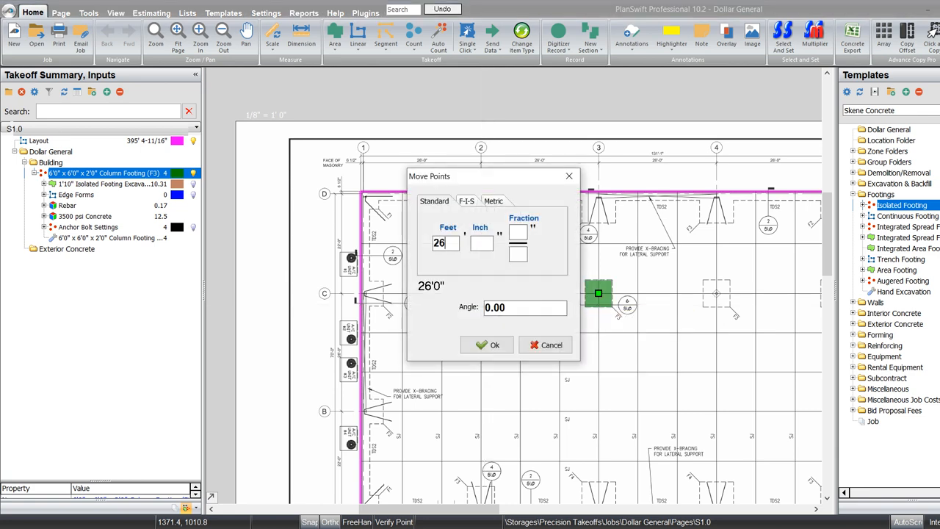
key(Return)
text(m26)
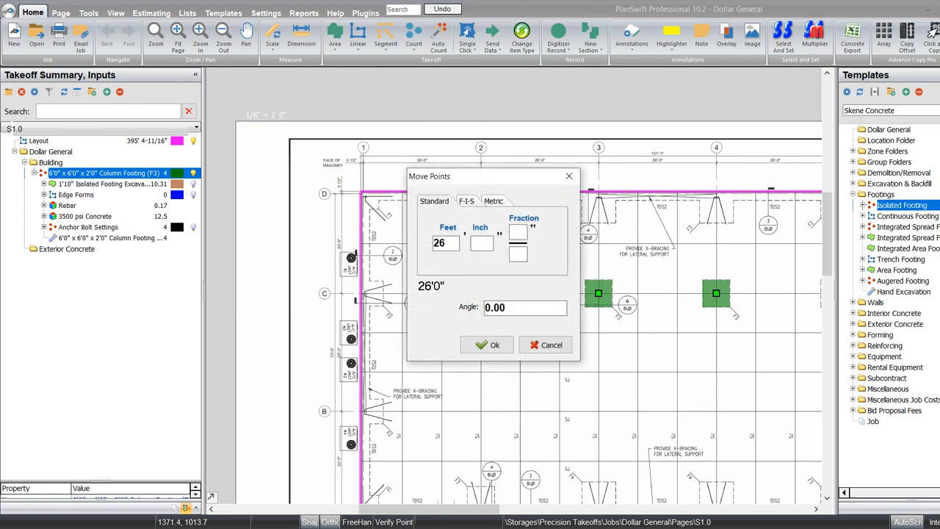
key(Return)
scroll(477, 172, down, 3)
scroll(602, 233, up, 5)
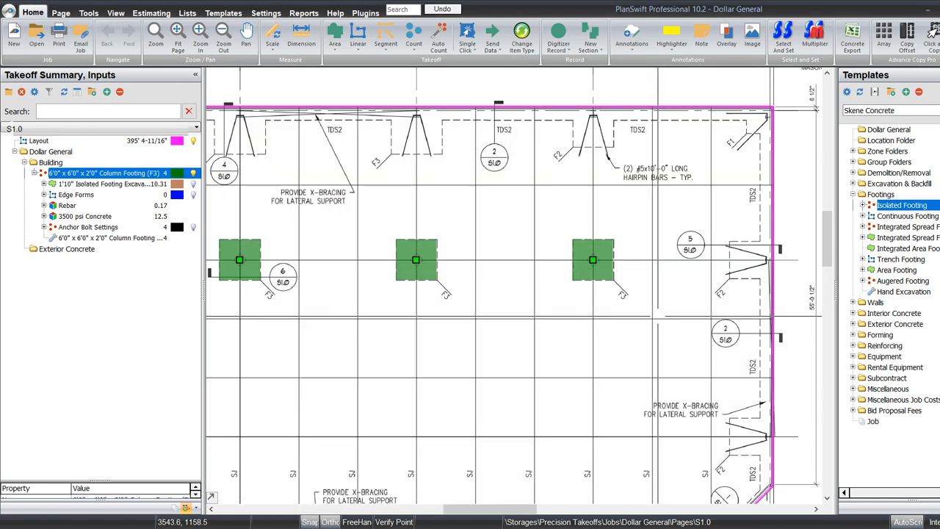
- Set the F3 footing's rebar to 7 bars on the x-axis and link the y-axis bar count to the x-axis count
scroll(657, 316, down, 4)
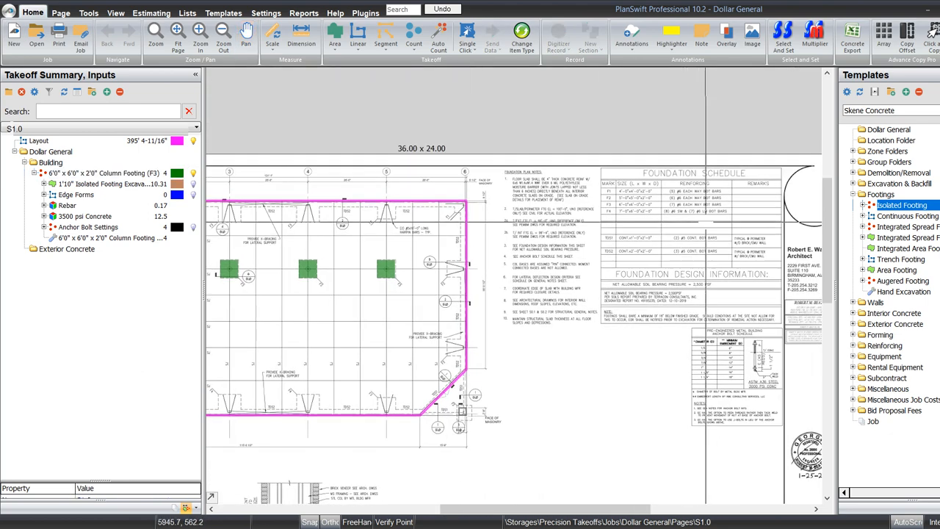
scroll(705, 220, up, 5)
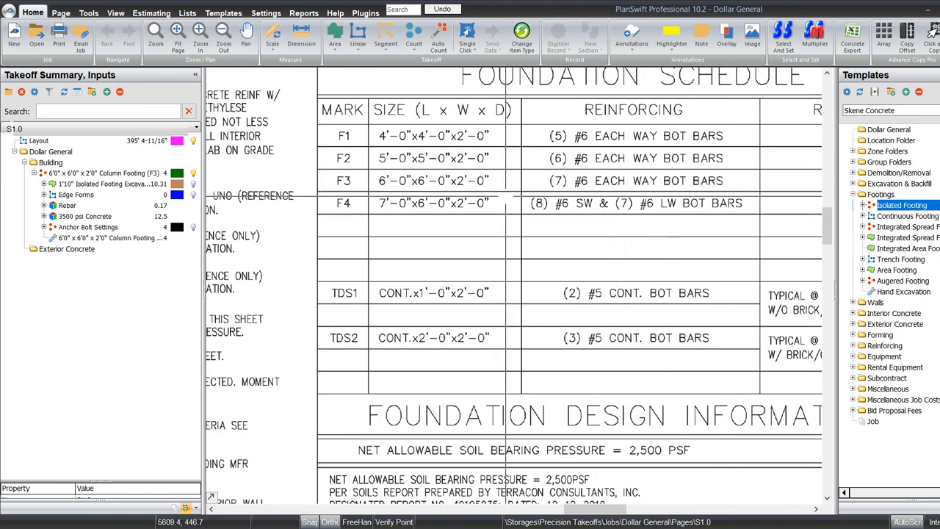
click(176, 205)
right_click(176, 205)
click(213, 209)
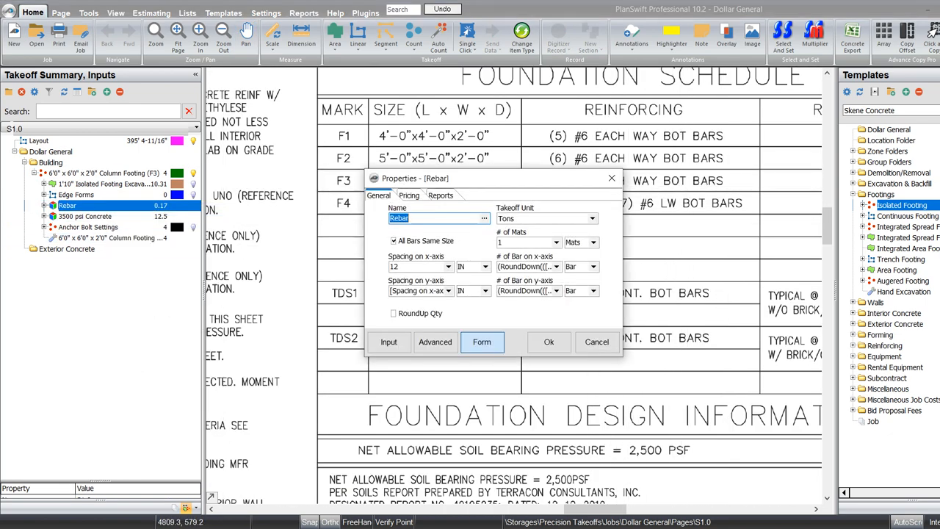
click(557, 267)
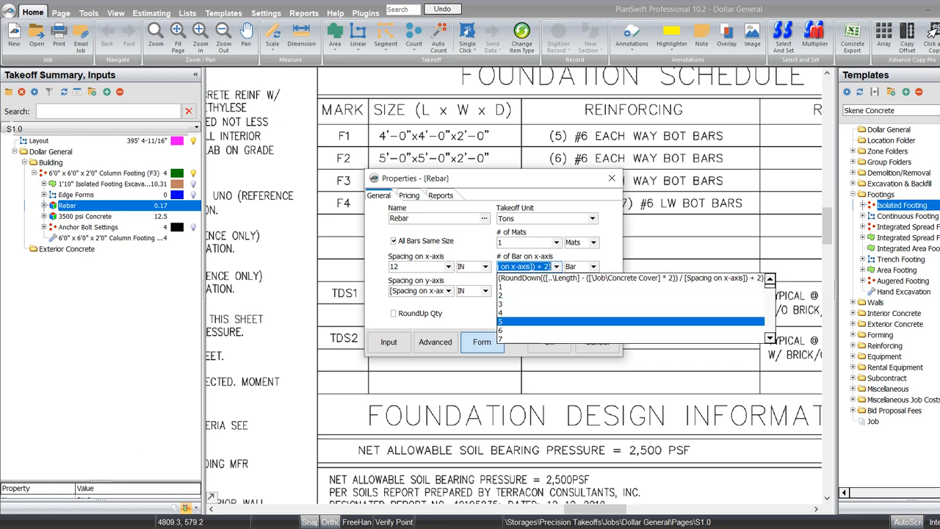
click(552, 339)
click(556, 291)
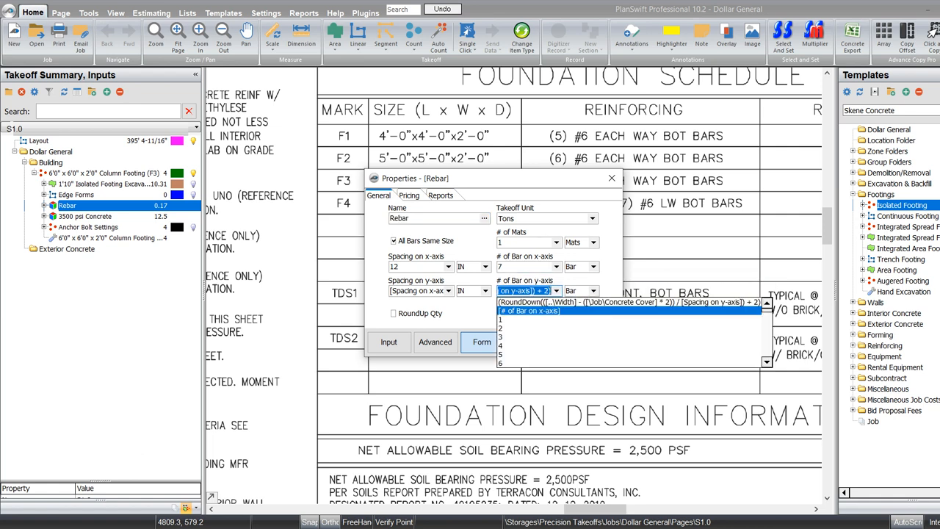
click(552, 312)
- Change the F3 footing's bar material to #6 Rebar and accept the rebar properties
click(389, 342)
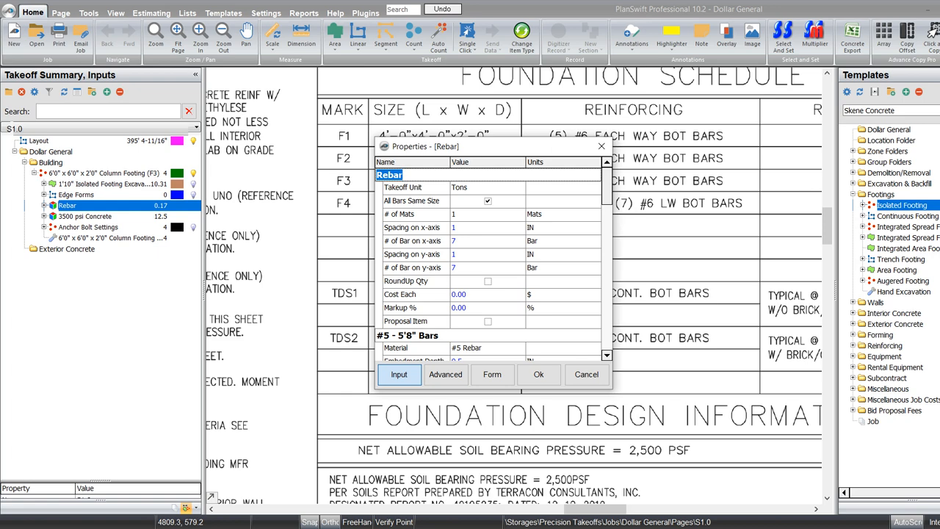
click(486, 348)
click(519, 348)
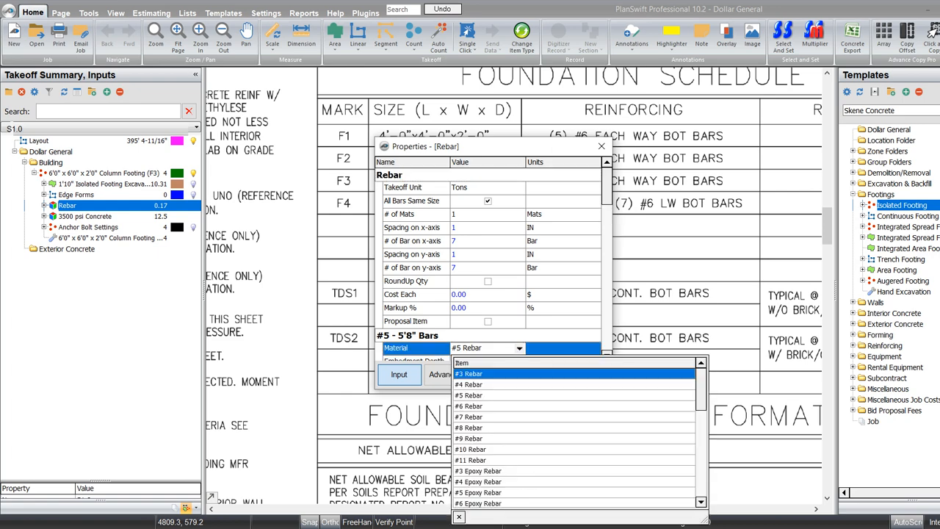
click(469, 406)
click(539, 374)
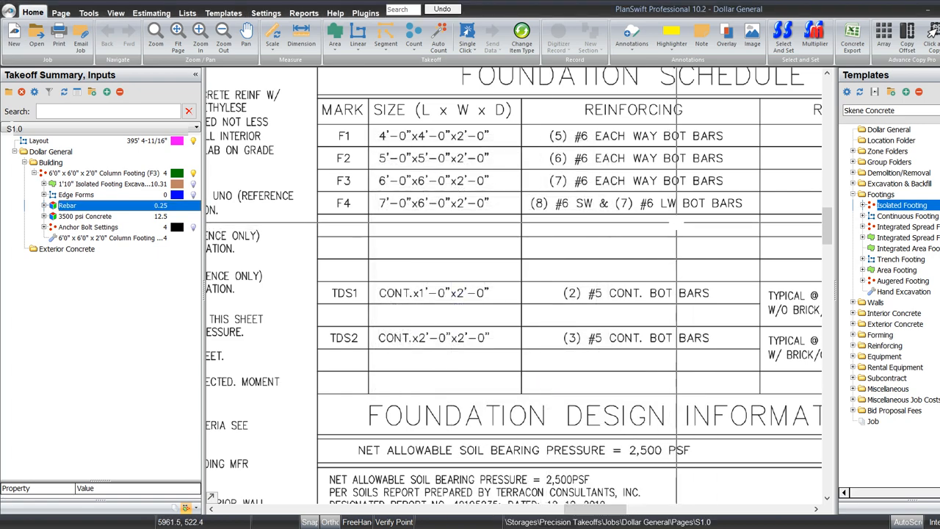
scroll(676, 220, down, 5)
scroll(270, 282, up, 6)
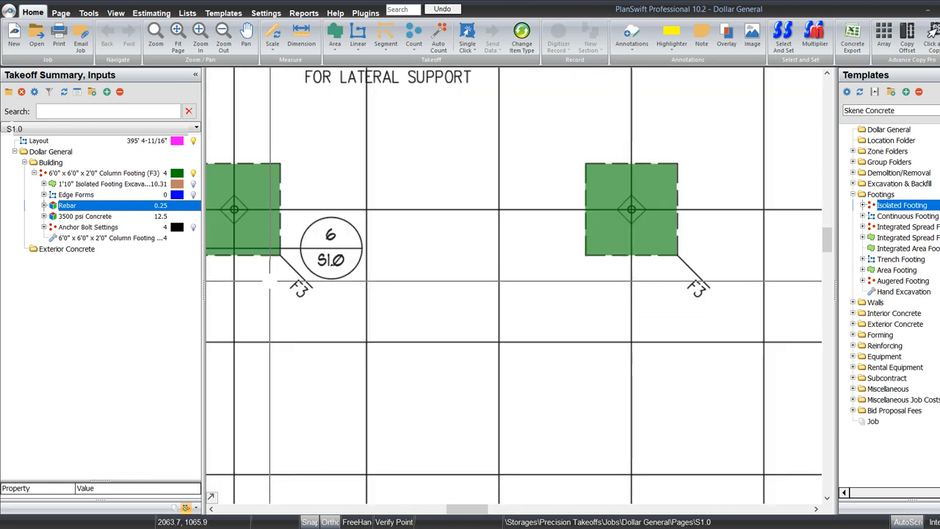
mouse_move(270, 282)
mouse_down()
mouse_move(345, 309)
mouse_move(365, 228)
mouse_up()
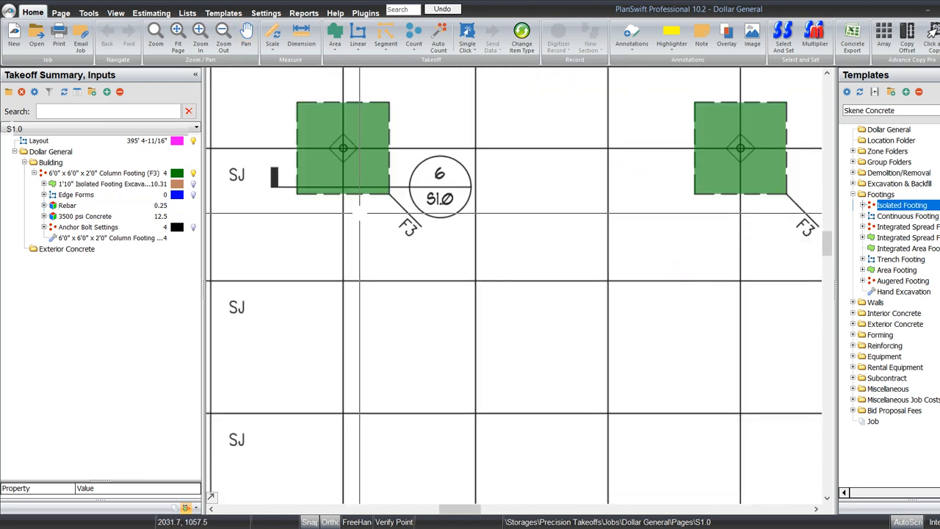
scroll(359, 213, down, 5)
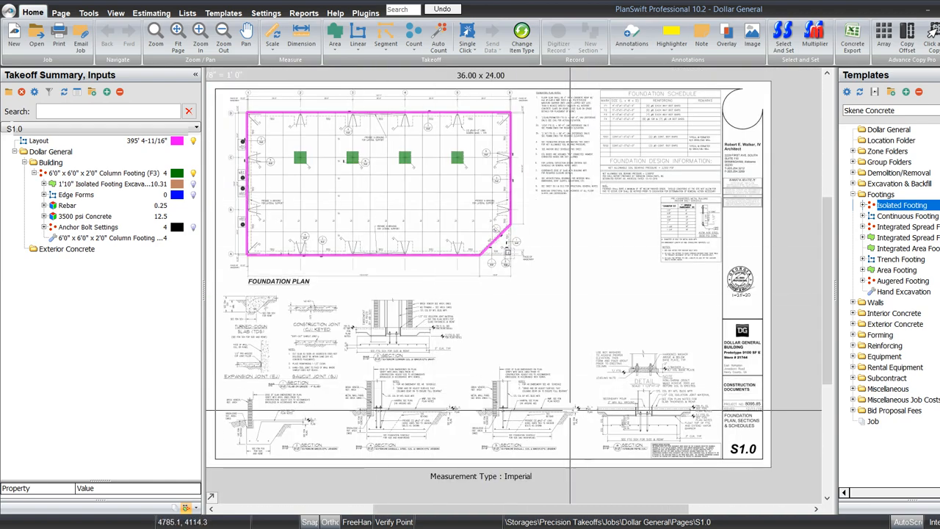
- Examine interior column section 6/S1.0 and the foundation plan notes for the interior footing elevation
scroll(494, 433, up, 6)
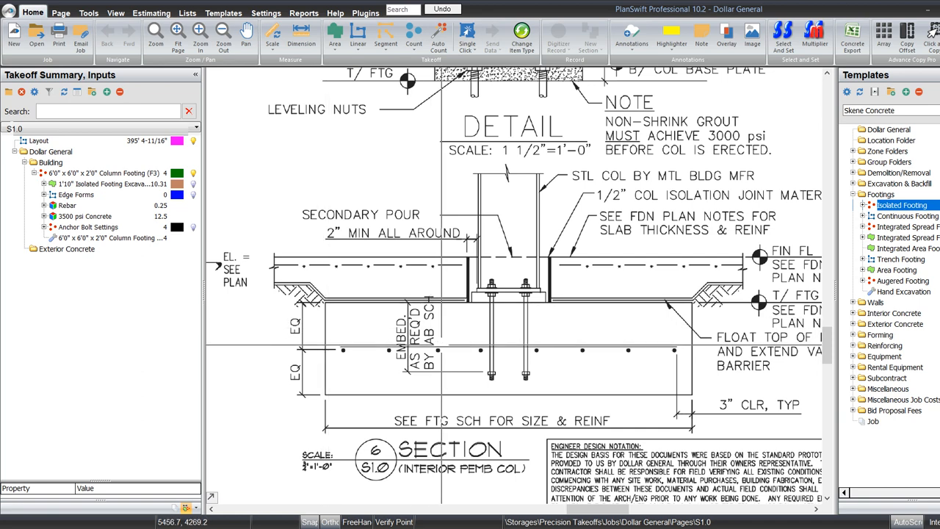
drag(449, 353, 354, 357)
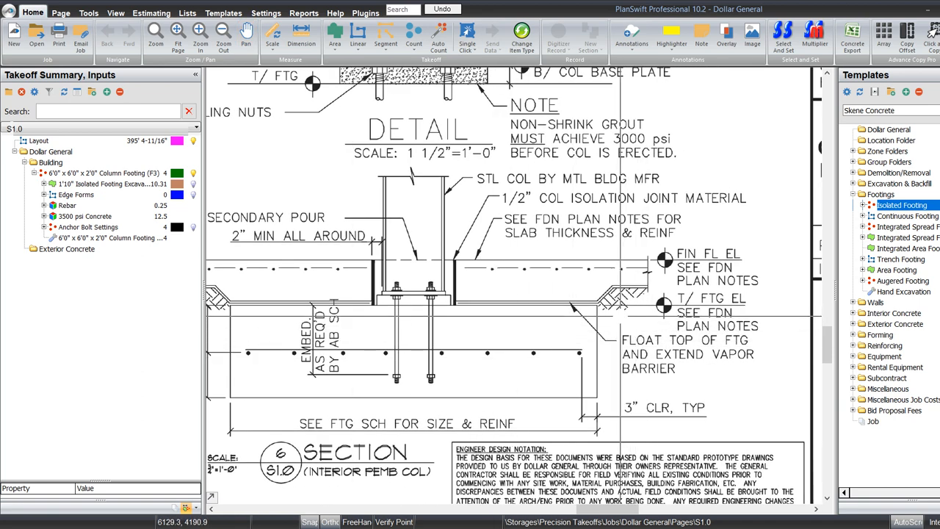
drag(621, 318, 679, 381)
scroll(681, 381, down, 3)
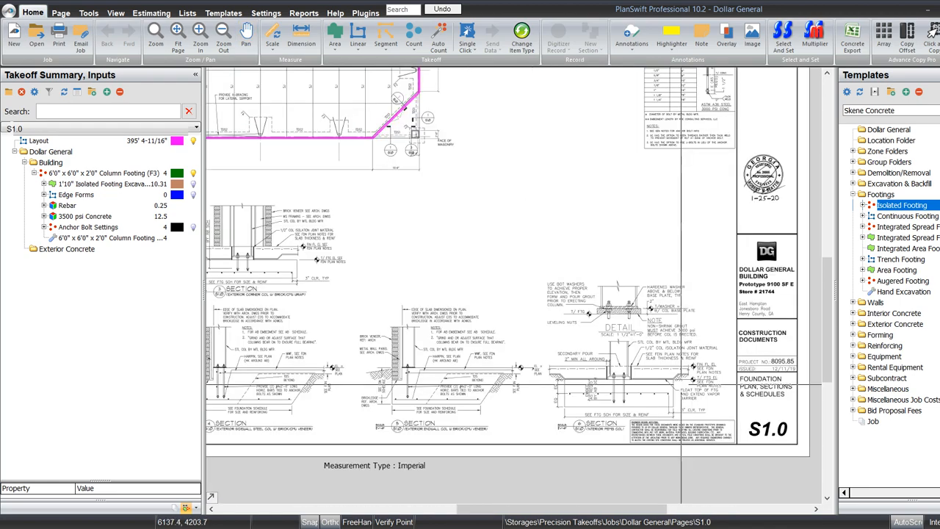
scroll(558, 121, up, 3)
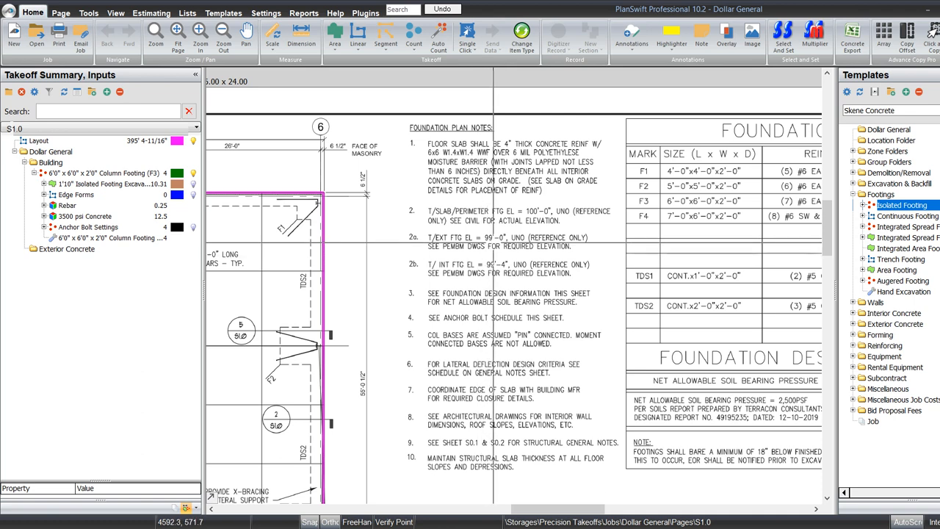
scroll(494, 241, up, 1)
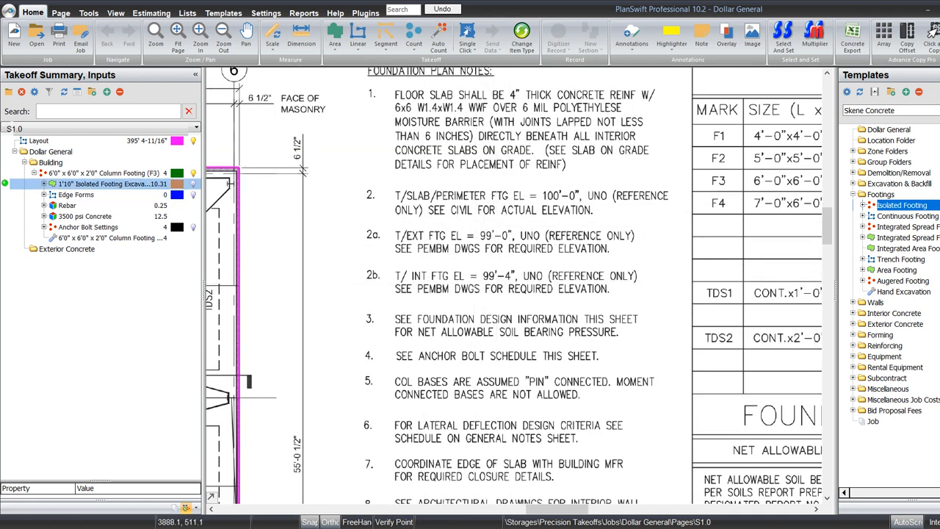
- Review the F3 column footing's thickness and elevation in its properties and accept them
right_click(95, 174)
click(116, 183)
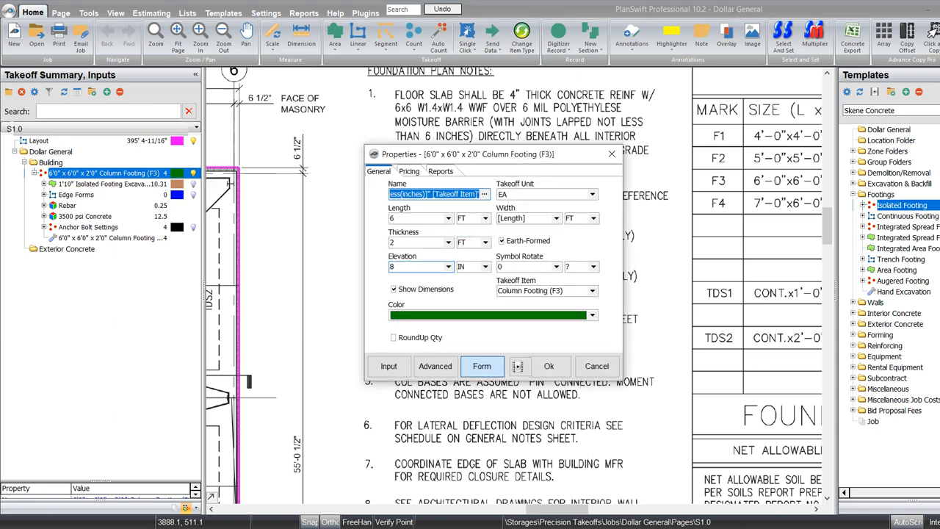
click(549, 365)
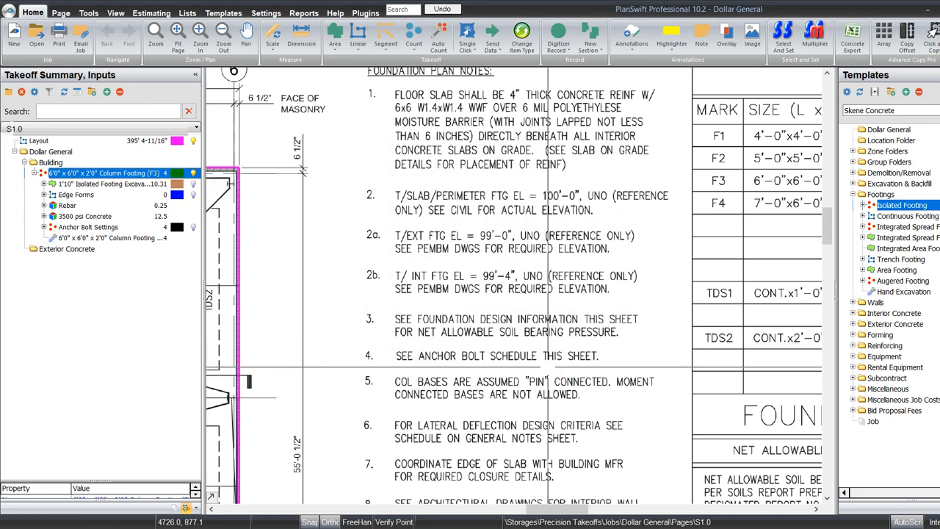
- Recheck the footing in interior column section 6/S1.0, and collapse the F3 footing's takeoff items
scroll(727, 279, down, 3)
mouse_move(681, 394)
mouse_down()
mouse_move(667, 213)
mouse_move(622, 186)
mouse_up()
scroll(731, 353, up, 2)
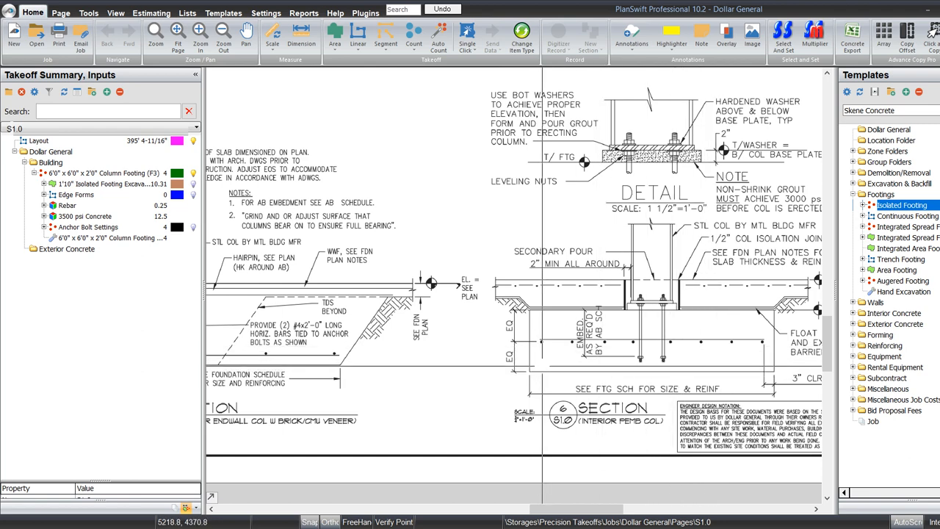
drag(471, 333, 450, 370)
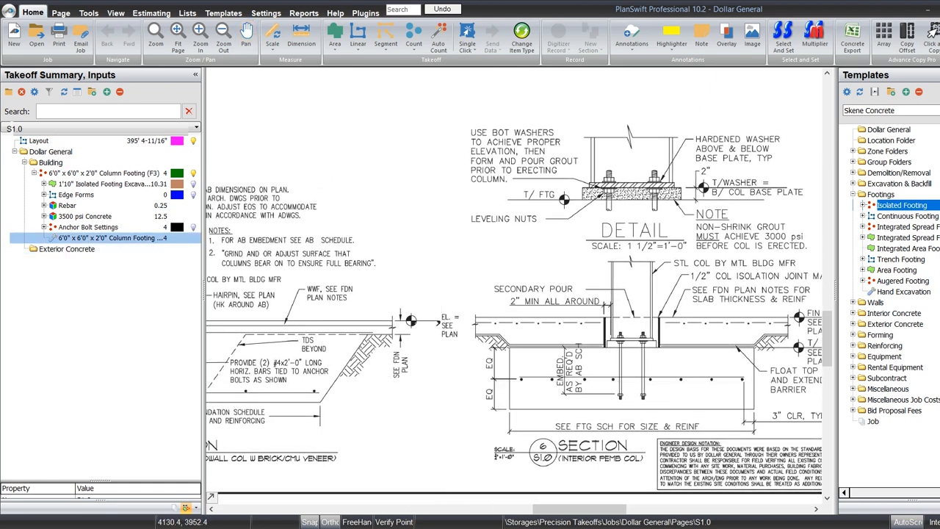
click(33, 174)
- Review the footings on the foundation plan and examine exterior brick veneer section 2/S1.0
scroll(680, 391, down, 3)
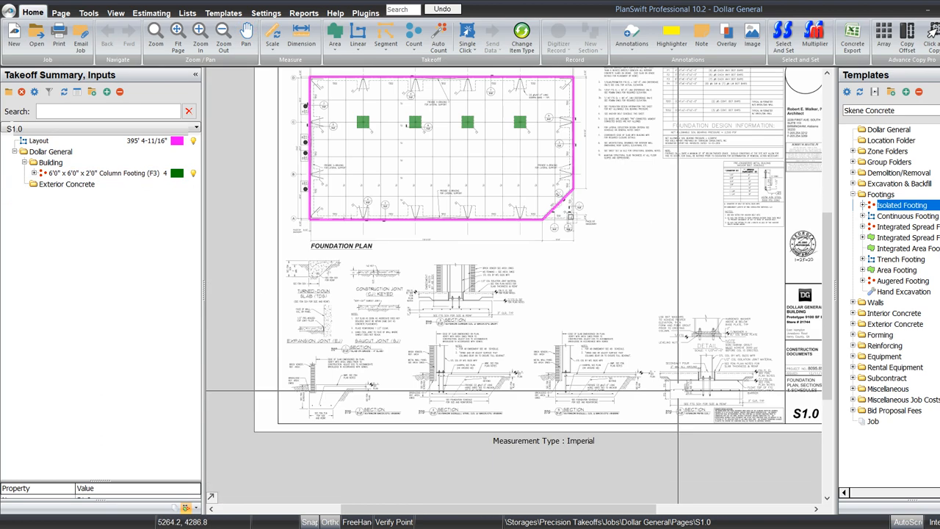
drag(421, 276, 454, 401)
scroll(441, 274, up, 2)
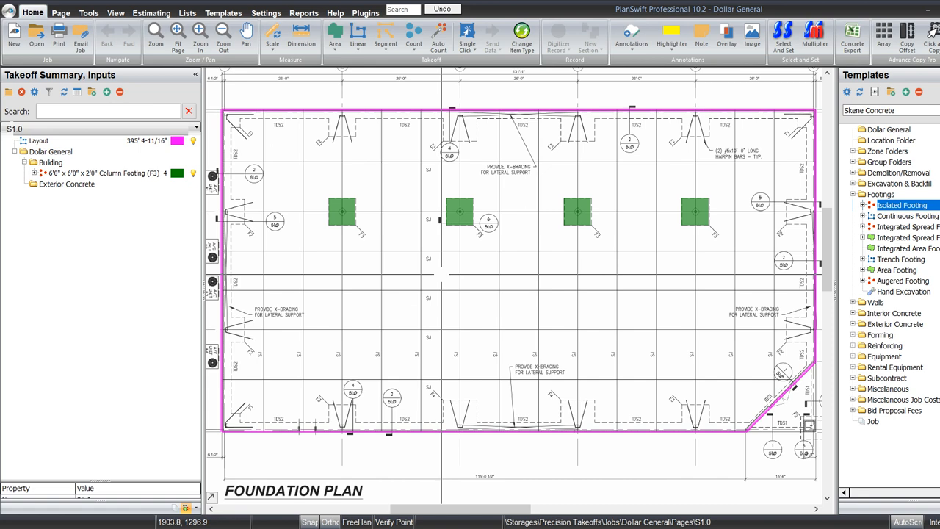
scroll(312, 285, down, 2)
drag(714, 383, 602, 299)
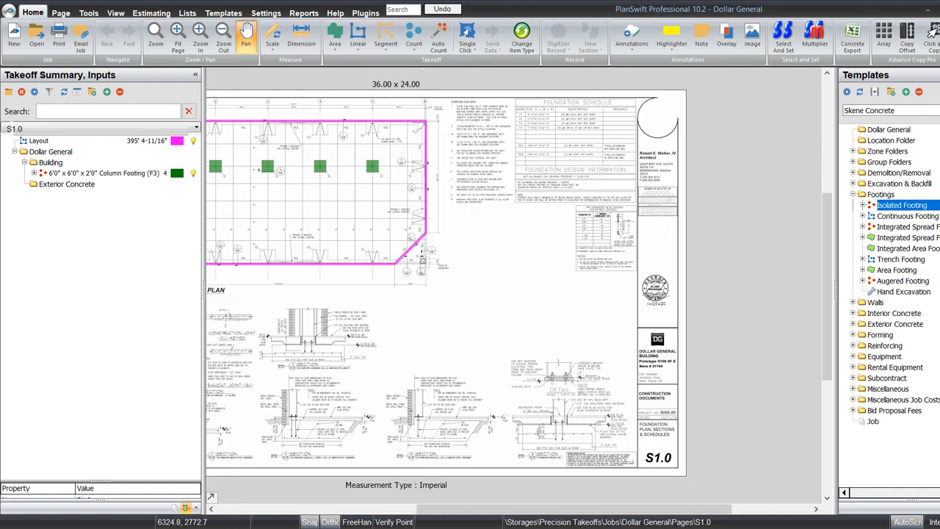
scroll(673, 366, up, 4)
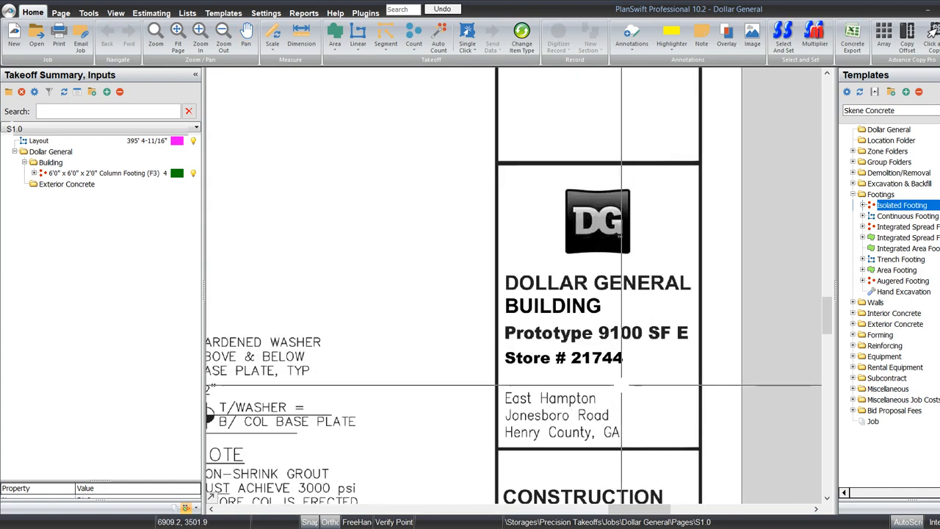
scroll(694, 410, down, 3)
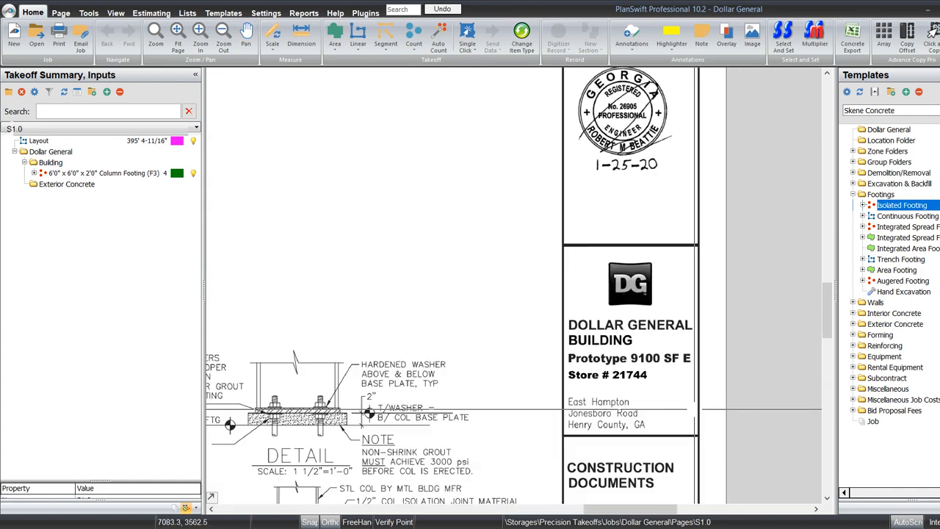
scroll(636, 402, down, 1)
mouse_move(451, 386)
mouse_down()
mouse_move(541, 348)
mouse_move(657, 336)
mouse_up()
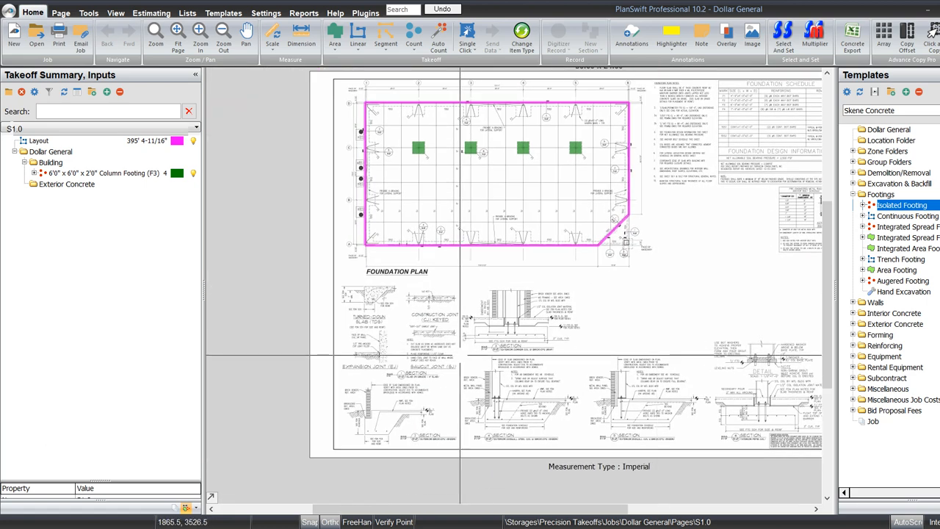
scroll(372, 439, up, 5)
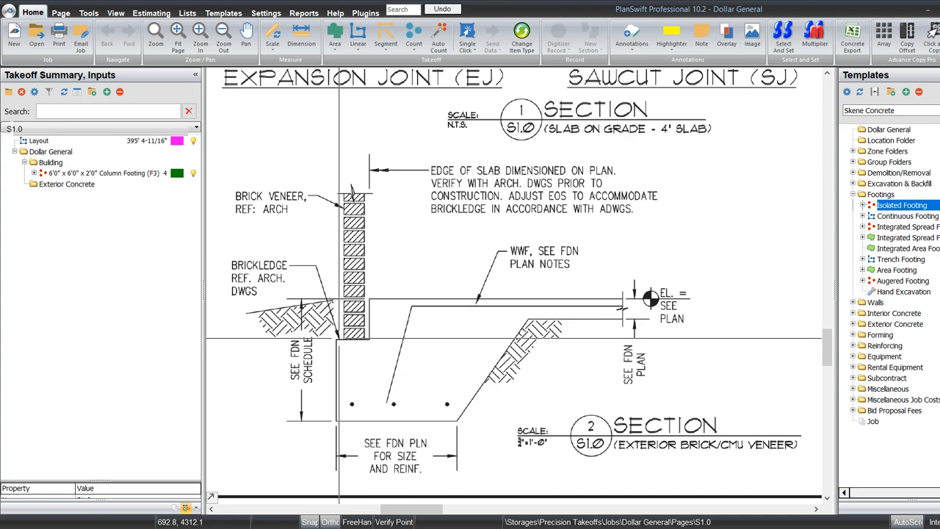
scroll(339, 338, down, 5)
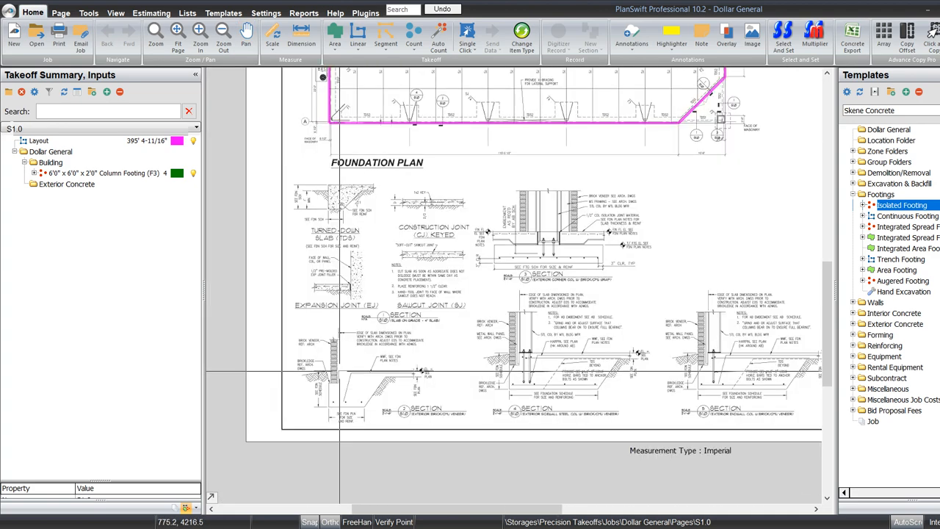
- Examine the perimeter F3 and F4 footings on the plan and exterior sidewall column section 4/S1.0
scroll(408, 152, up, 5)
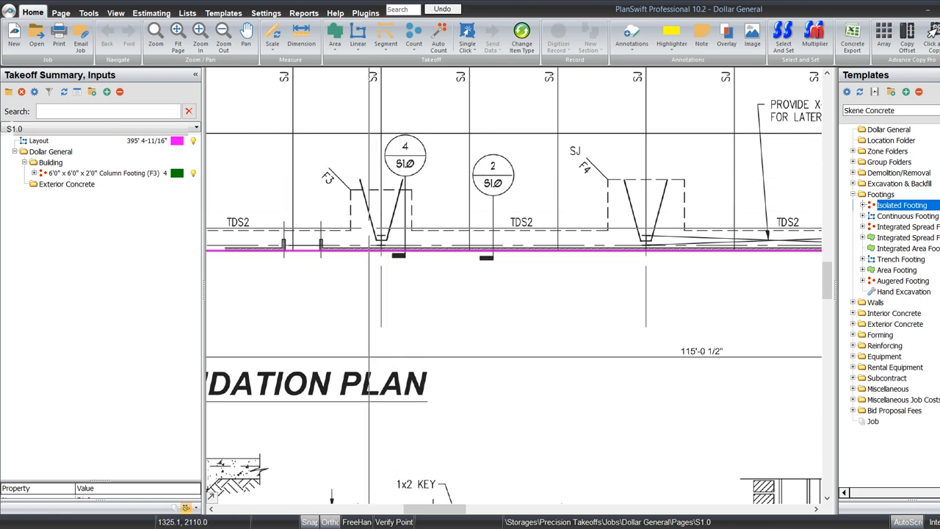
scroll(368, 228, down, 3)
drag(427, 346, 414, 214)
scroll(495, 246, up, 1)
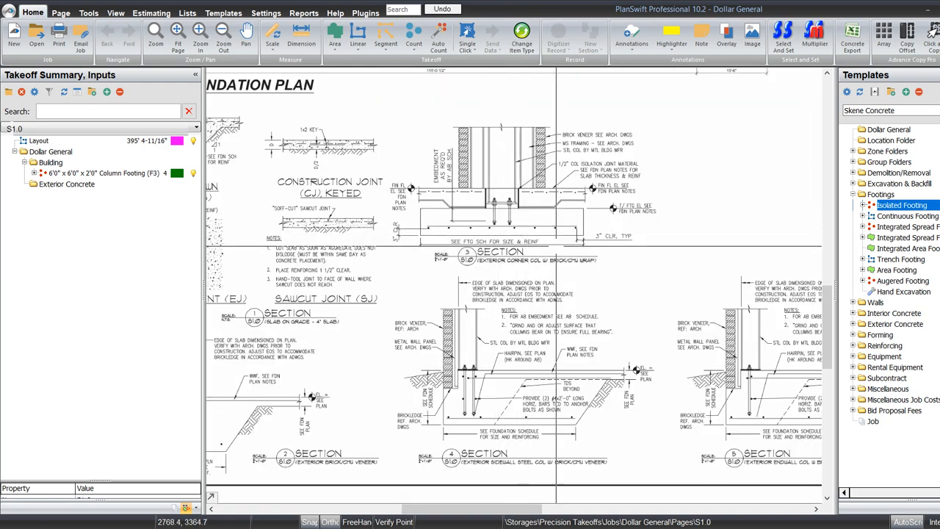
mouse_move(511, 356)
mouse_down()
mouse_move(510, 303)
mouse_move(497, 291)
mouse_up()
scroll(496, 291, up, 2)
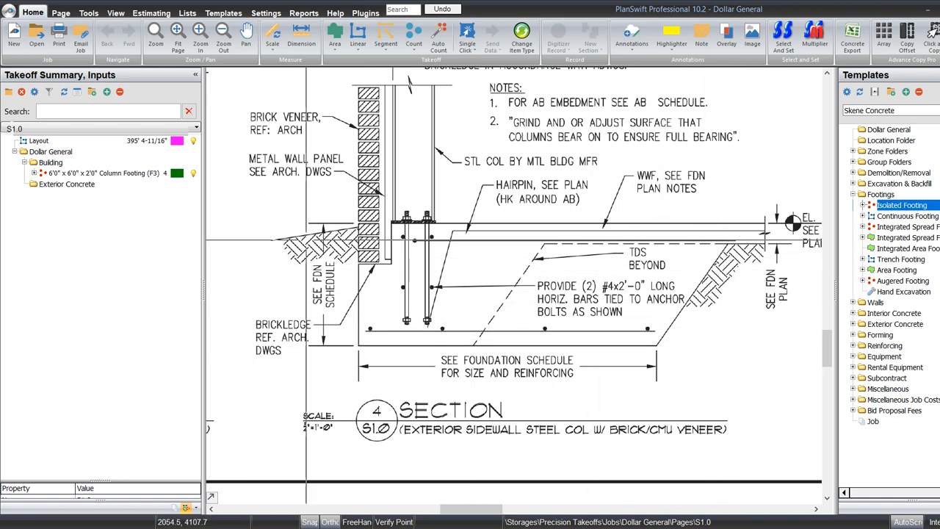
- Examine the brickledge and turned-down slab edge in section 2/S1.0, and return to the foundation plan
click(104, 173)
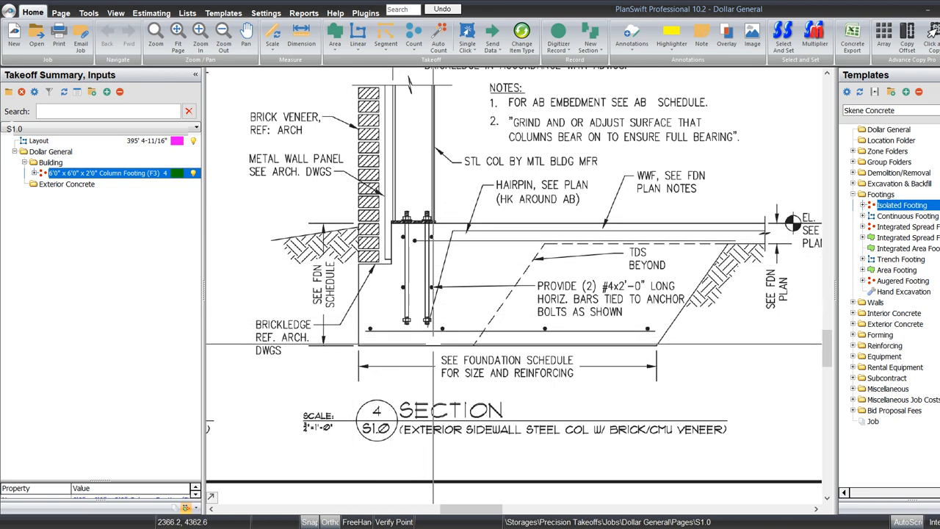
scroll(434, 343, down, 6)
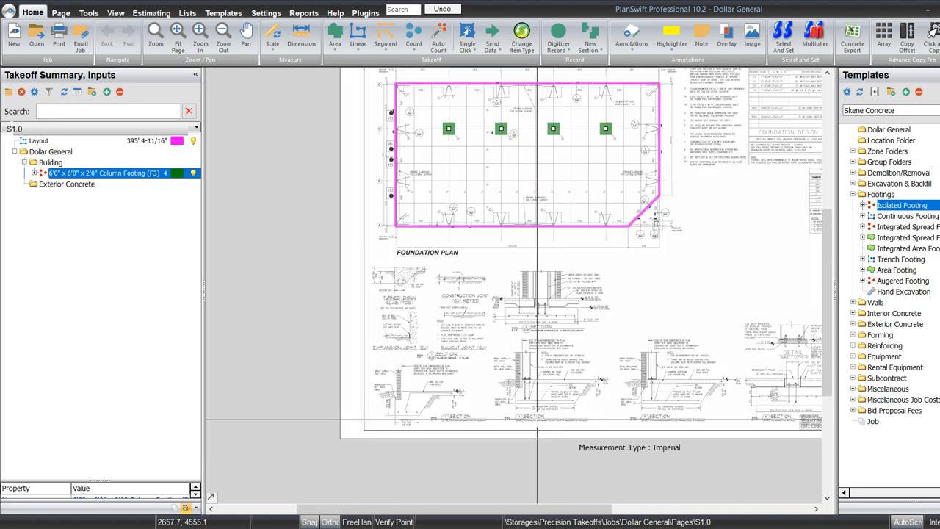
drag(467, 335, 429, 389)
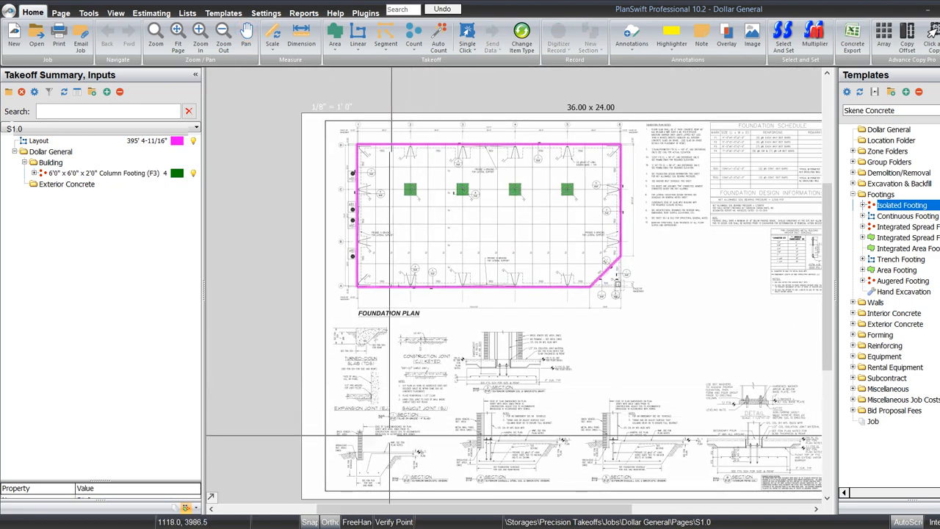
scroll(367, 374, up, 5)
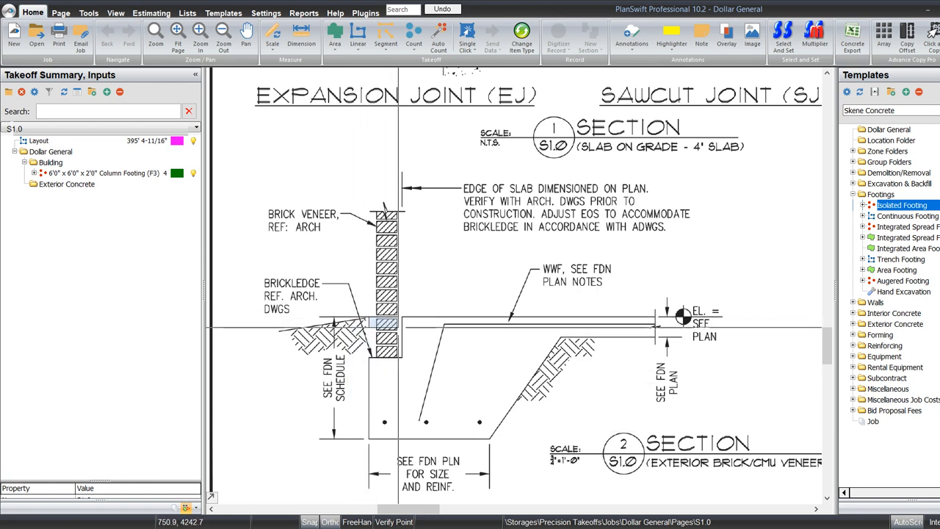
drag(456, 319, 450, 326)
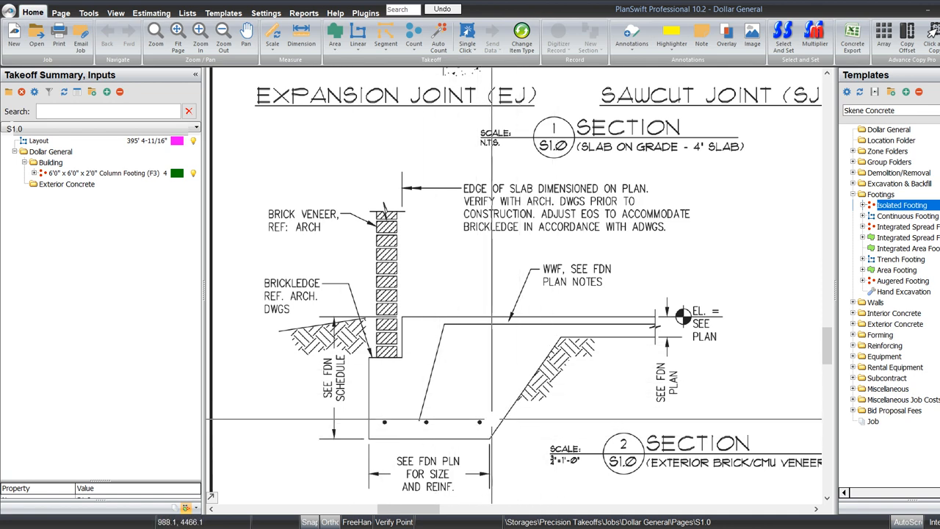
scroll(486, 389, down, 3)
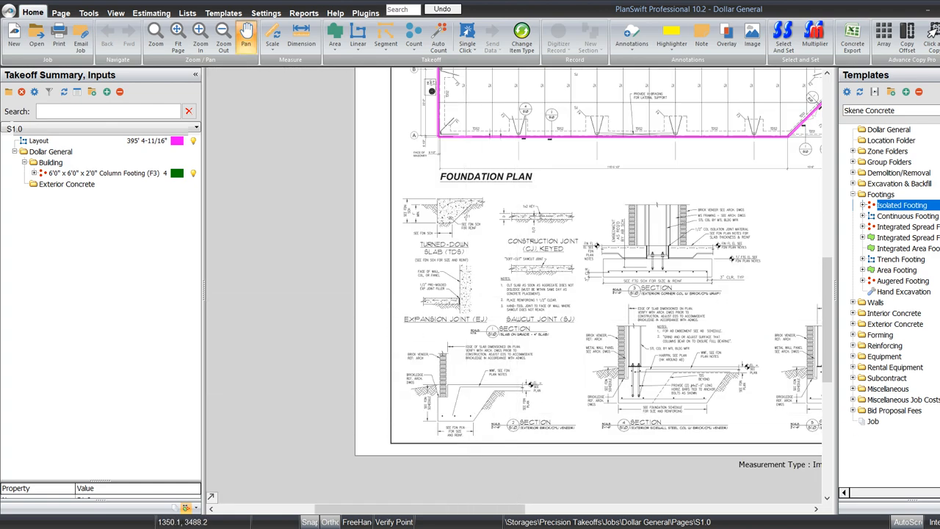
drag(479, 308, 468, 340)
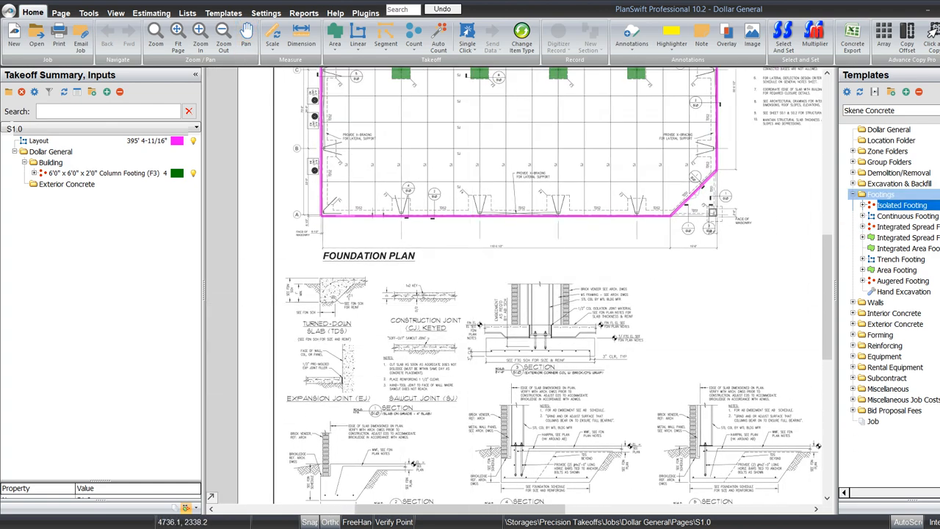
- Expand the Interior Concrete templates in place of Footings, and read the floor slab requirements in the foundation plan notes
click(853, 194)
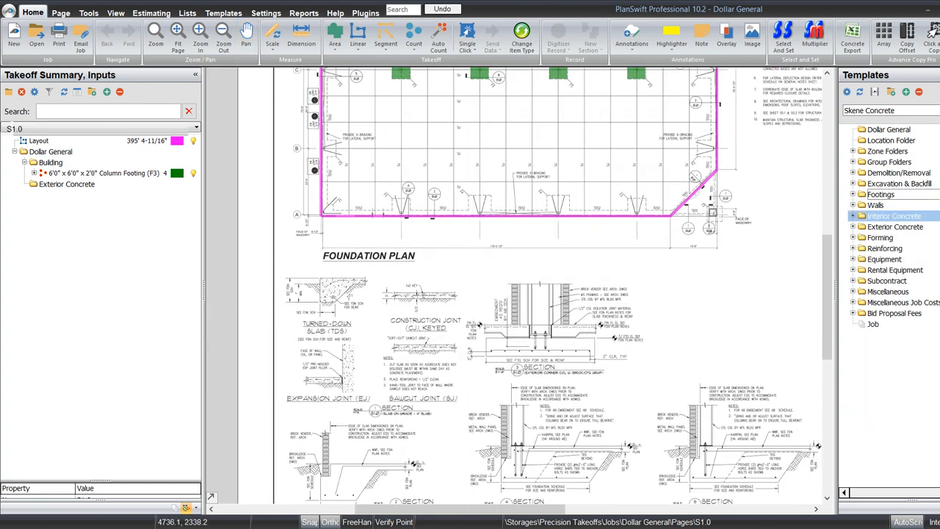
click(852, 215)
drag(745, 236, 529, 446)
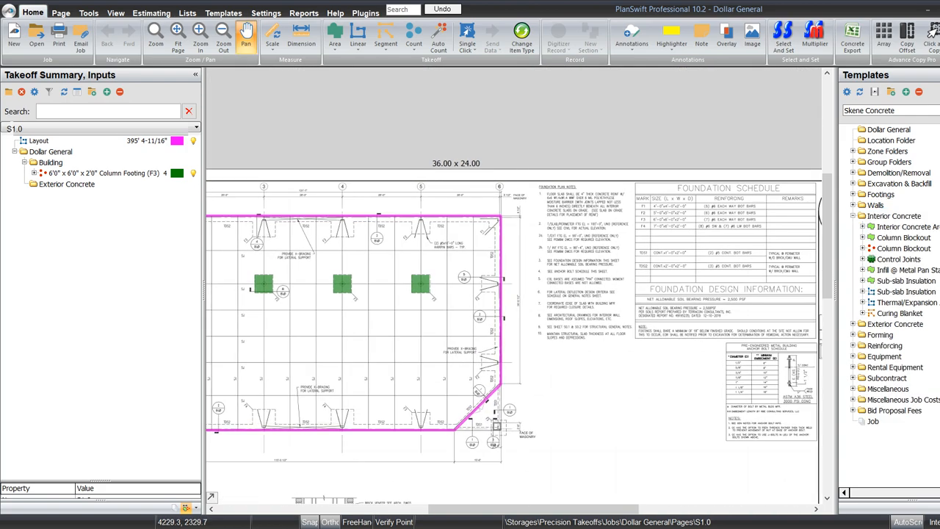
scroll(617, 243, up, 3)
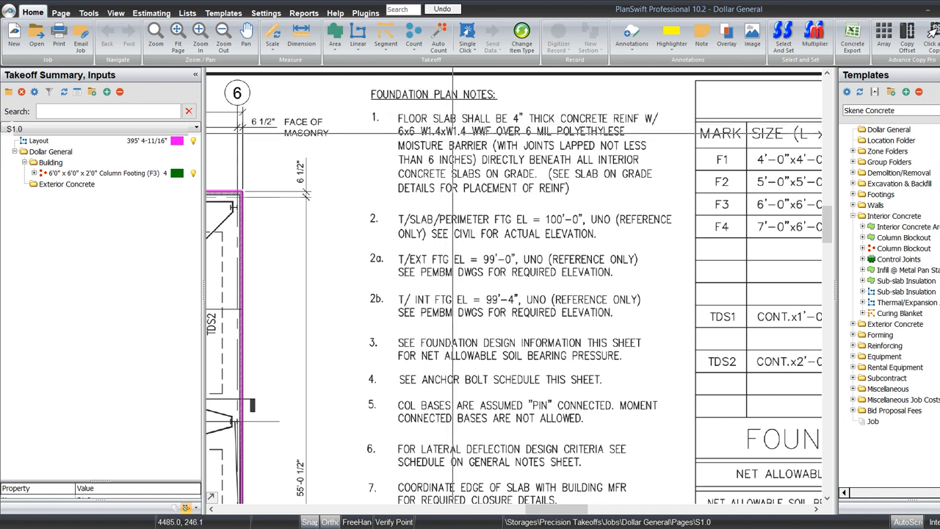
scroll(624, 208, down, 2)
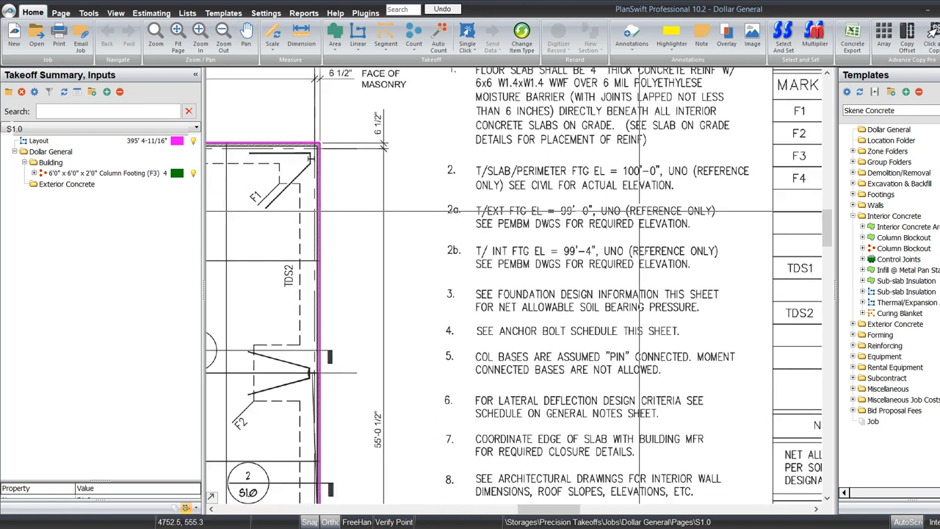
scroll(636, 211, down, 1)
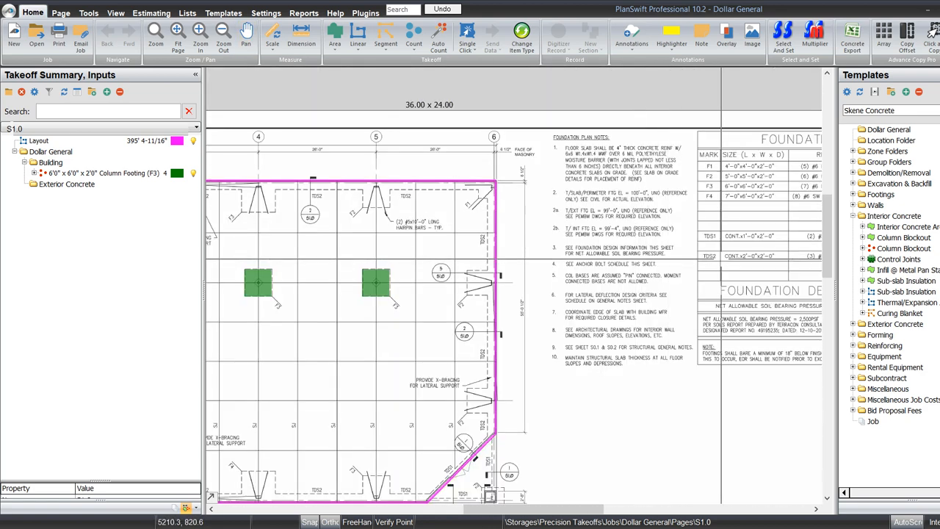
- Add an Interior Concrete Area to the Building folder as a 4 in Slab-on-Grade and start recording it
drag(424, 156, 220, 177)
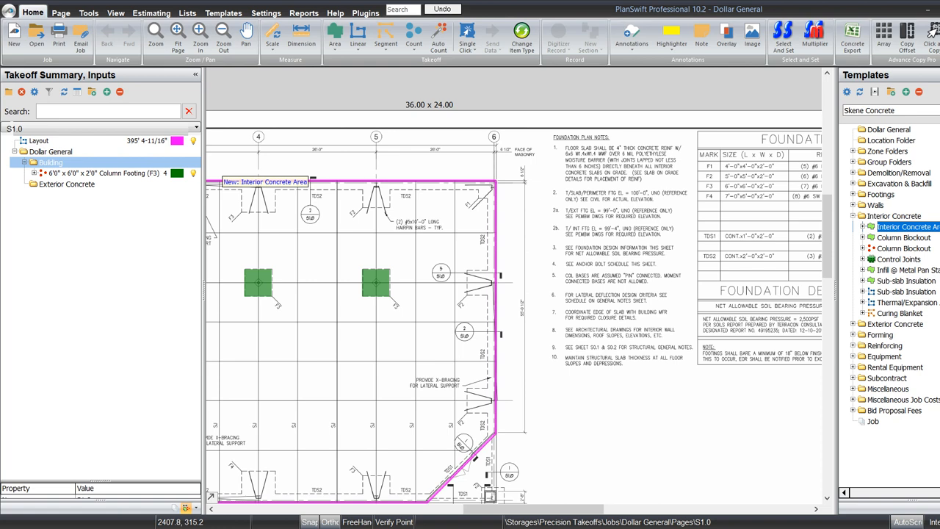
drag(214, 168, 133, 171)
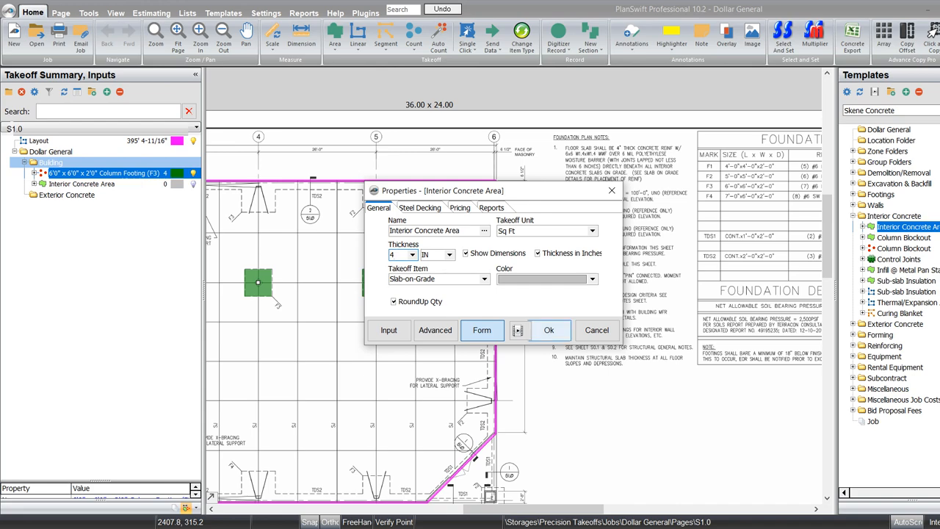
click(543, 330)
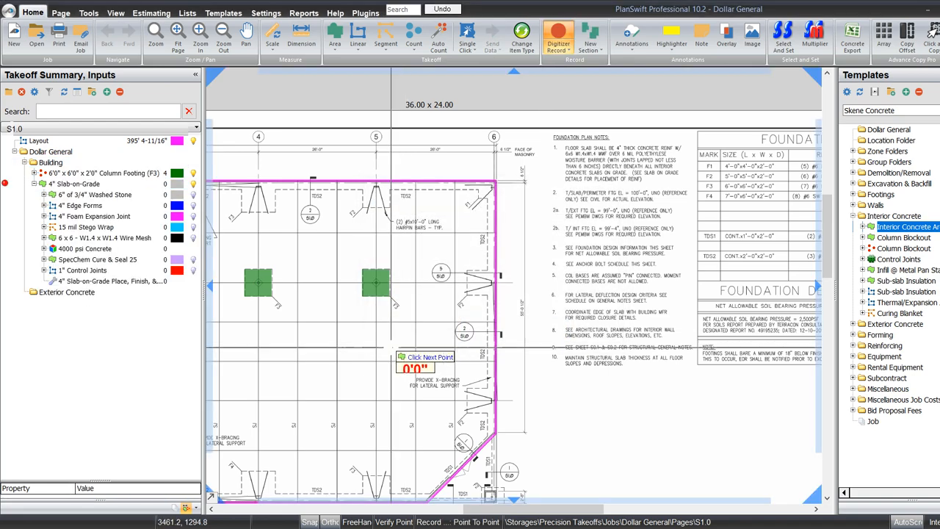
- Start the slab outline at the D/1 building corner and trace the wall line along grid D to the grid 6 corner
drag(364, 345, 597, 318)
drag(323, 218, 569, 239)
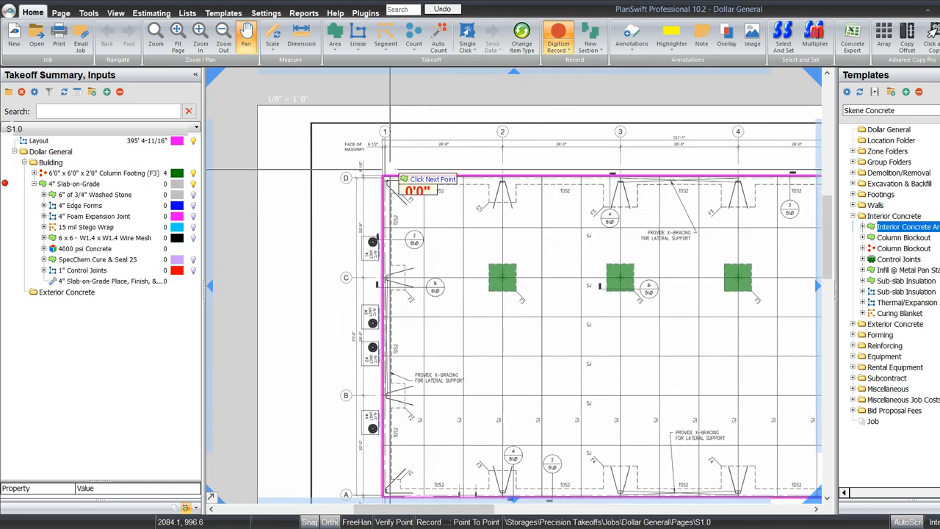
scroll(384, 178, up, 3)
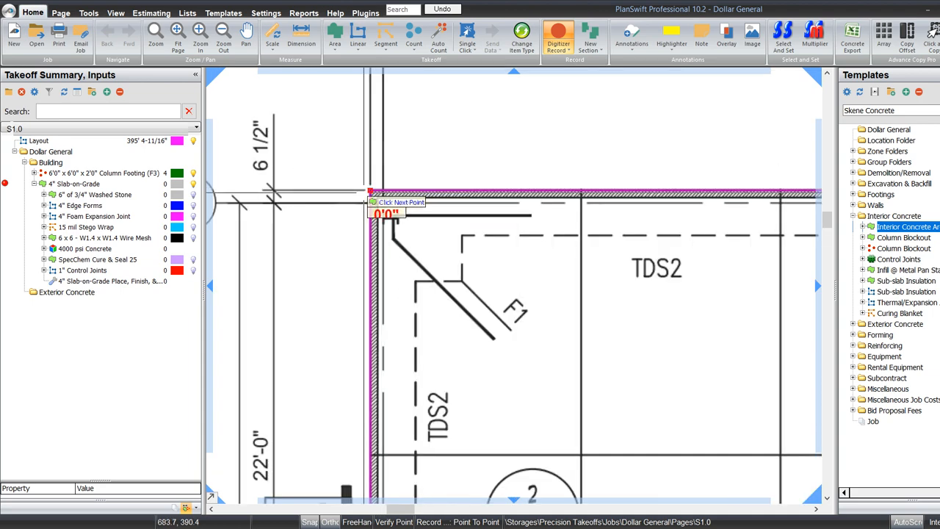
scroll(370, 193, down, 4)
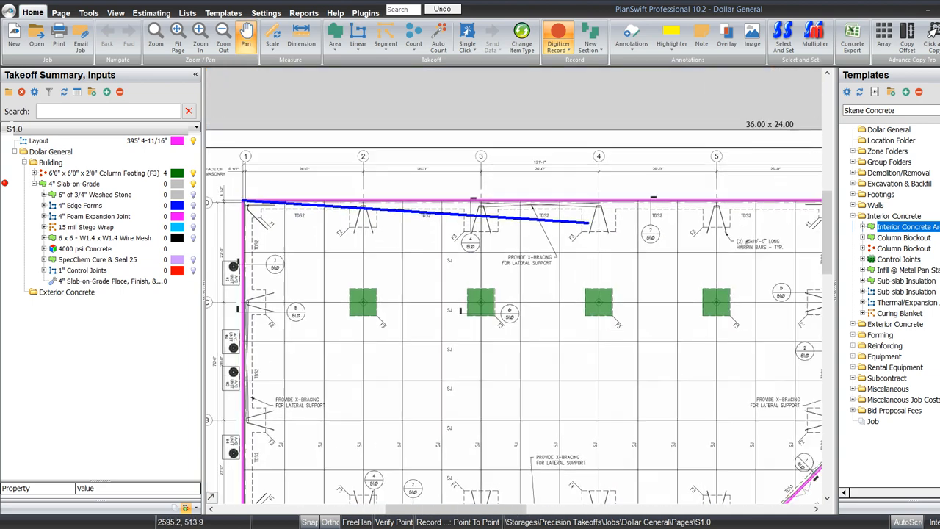
scroll(619, 215, up, 3)
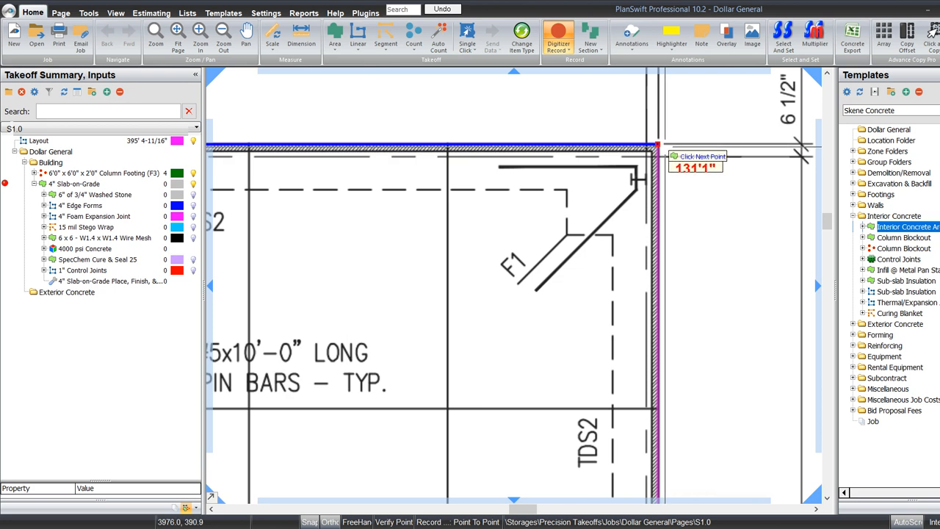
click(664, 145)
- Continue the slab outline along grid 6 and the angled corner wall to the outer wall line on grid A
scroll(664, 146, down, 2)
drag(664, 370, 659, 128)
drag(689, 332, 690, 161)
scroll(661, 309, up, 3)
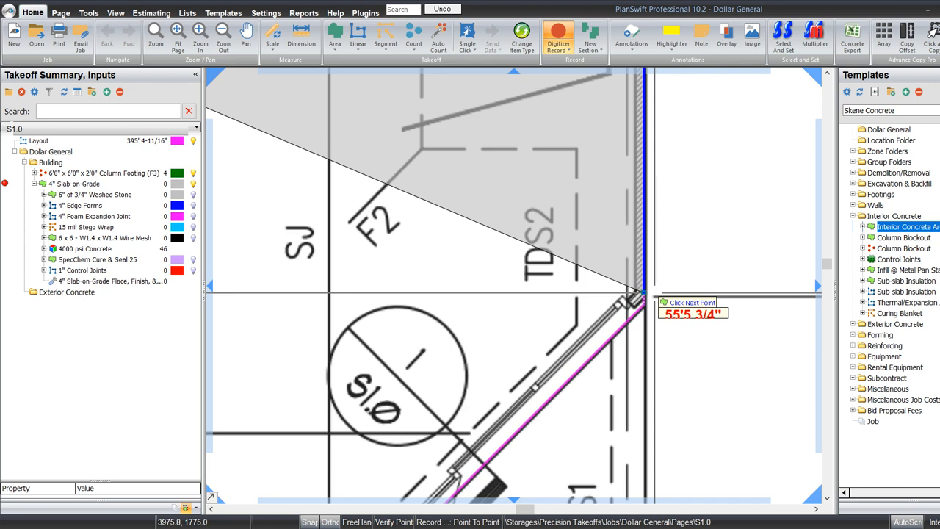
scroll(643, 292, up, 3)
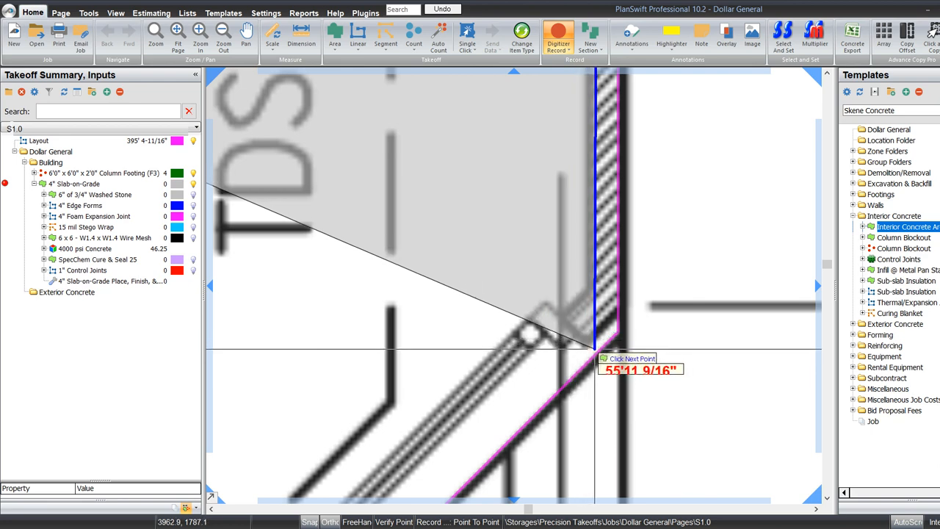
click(615, 342)
scroll(619, 294, down, 4)
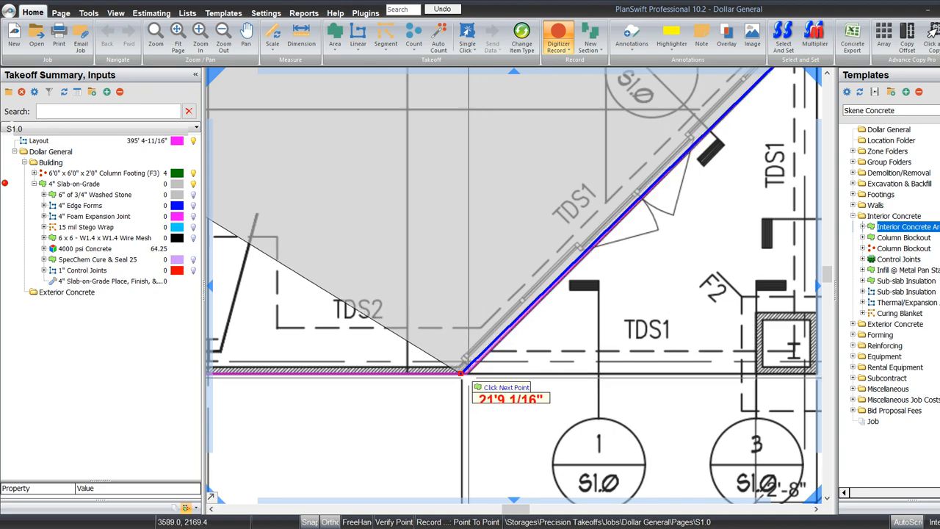
scroll(462, 374, up, 3)
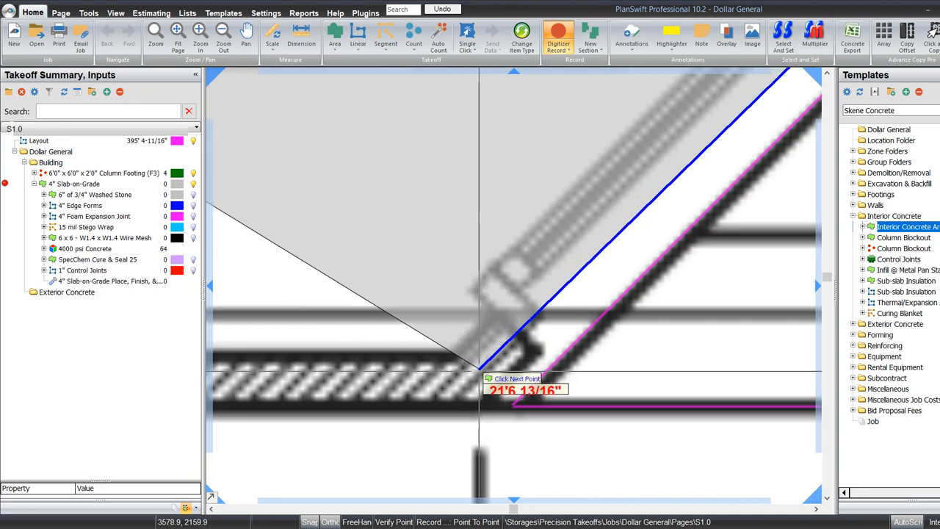
click(513, 406)
- Trace the slab edge along grid A to the A/1 corner and finish the slab-on-grade area
scroll(513, 406, down, 5)
drag(346, 404, 693, 338)
drag(516, 330, 646, 310)
scroll(450, 290, up, 5)
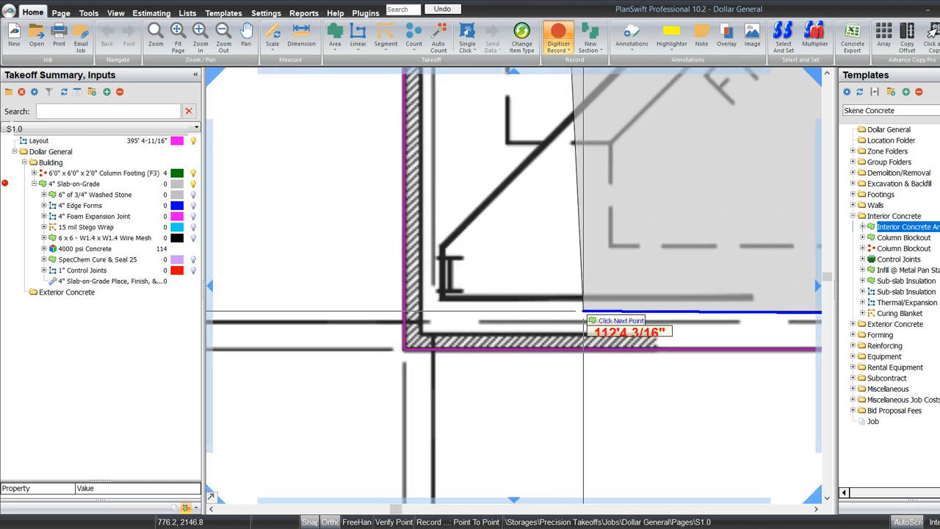
scroll(402, 350, down, 5)
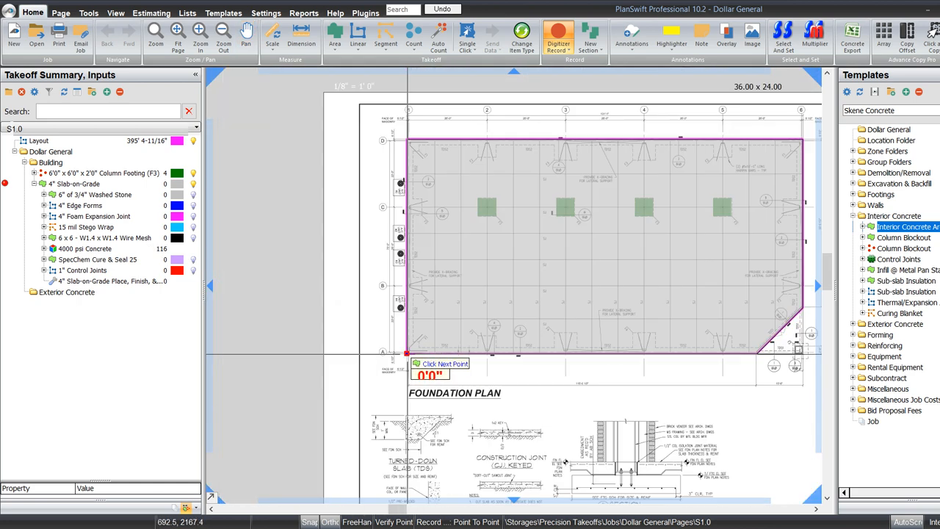
click(407, 355)
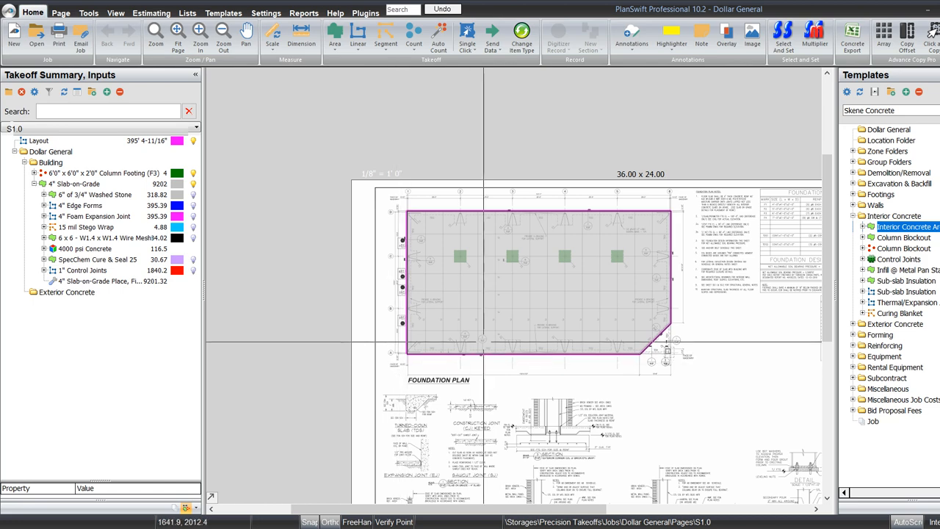
- Review the slab area and the F3 column locations, and examine the interior column isolation detail in section 6/S1.0
mouse_move(483, 342)
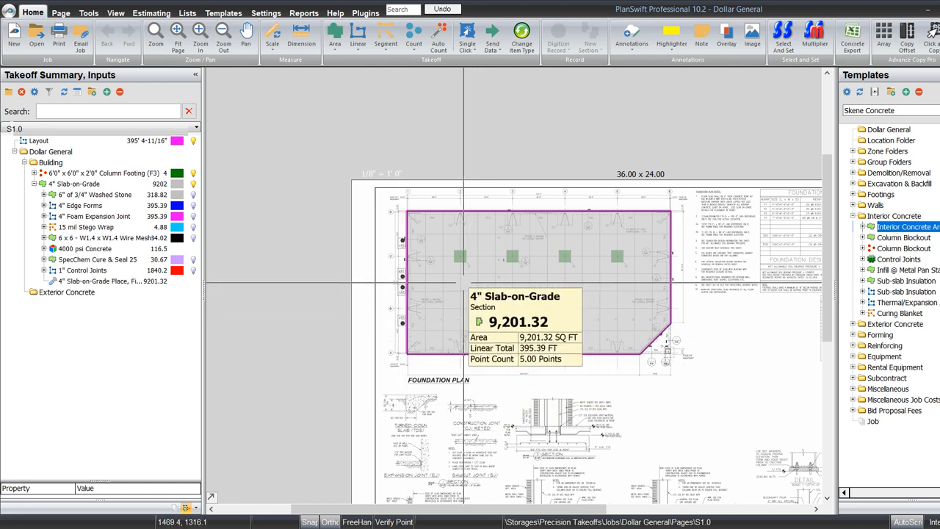
scroll(622, 257, up, 5)
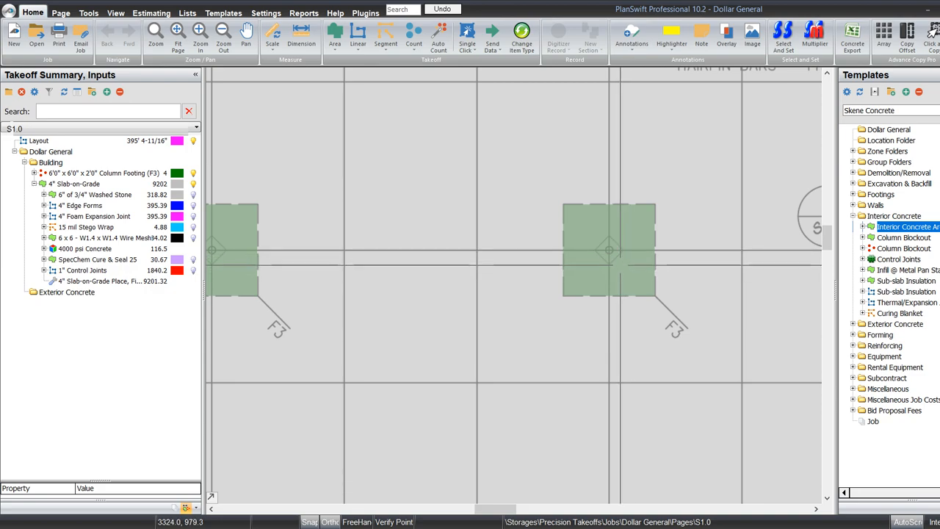
scroll(624, 263, down, 5)
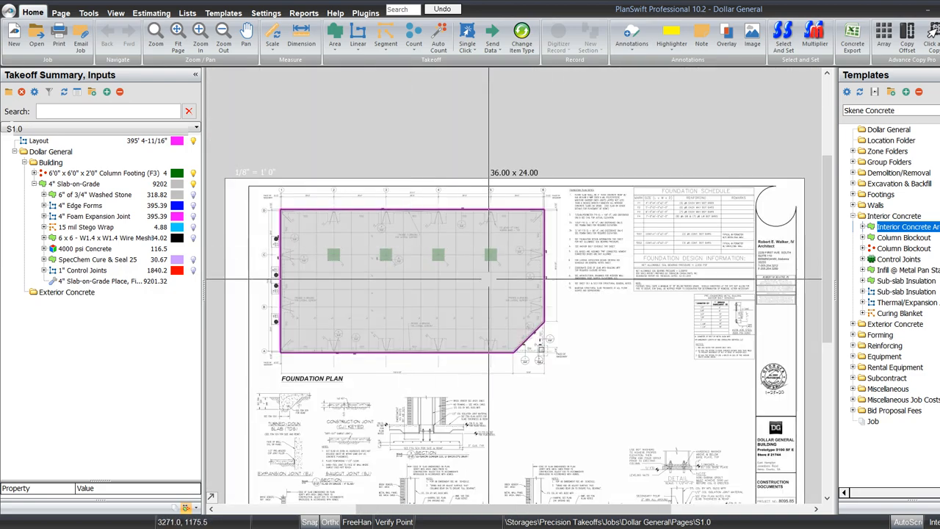
drag(650, 413, 601, 226)
scroll(519, 314, up, 3)
drag(584, 368, 440, 335)
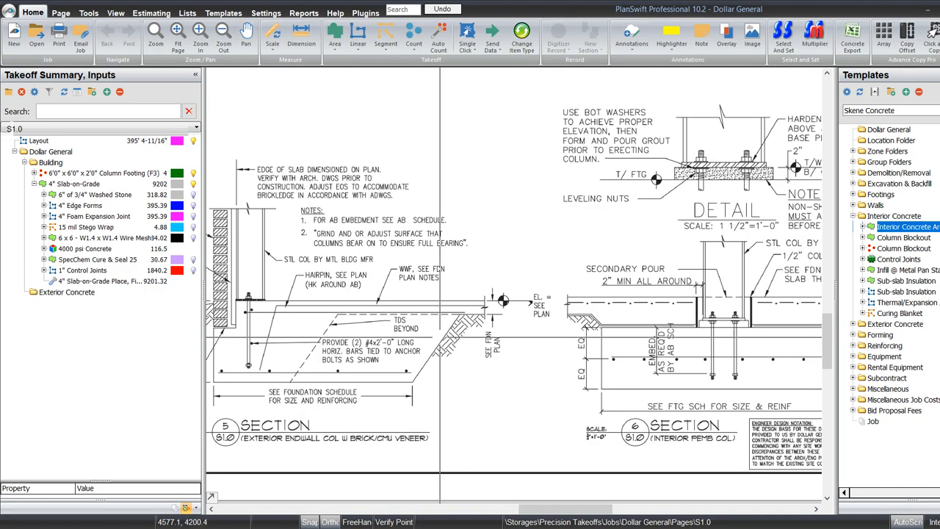
drag(628, 337, 496, 346)
scroll(610, 334, up, 3)
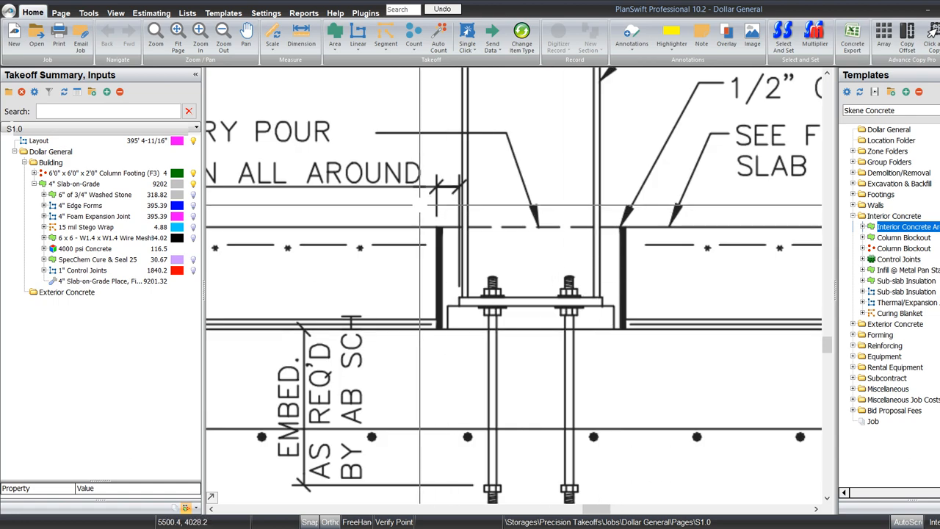
scroll(661, 380, down, 5)
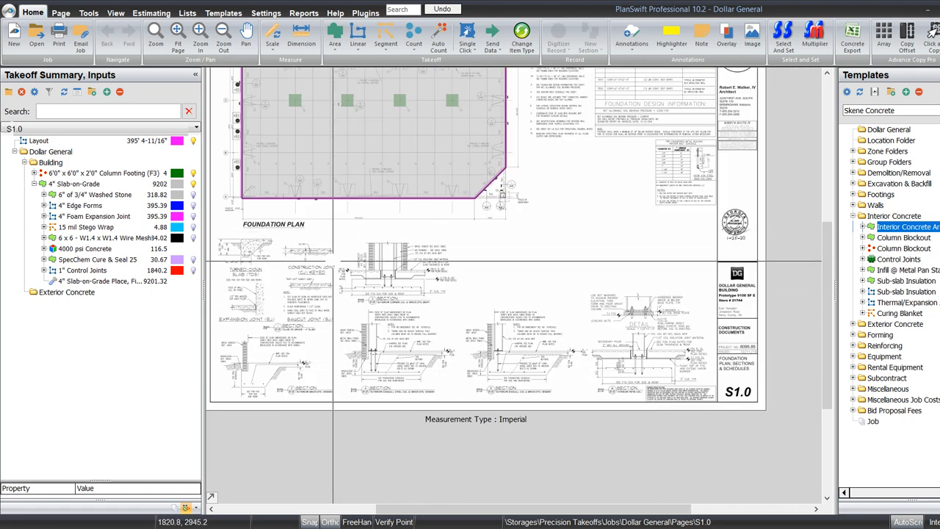
mouse_move(332, 262)
mouse_down()
mouse_move(355, 288)
mouse_move(356, 308)
mouse_up()
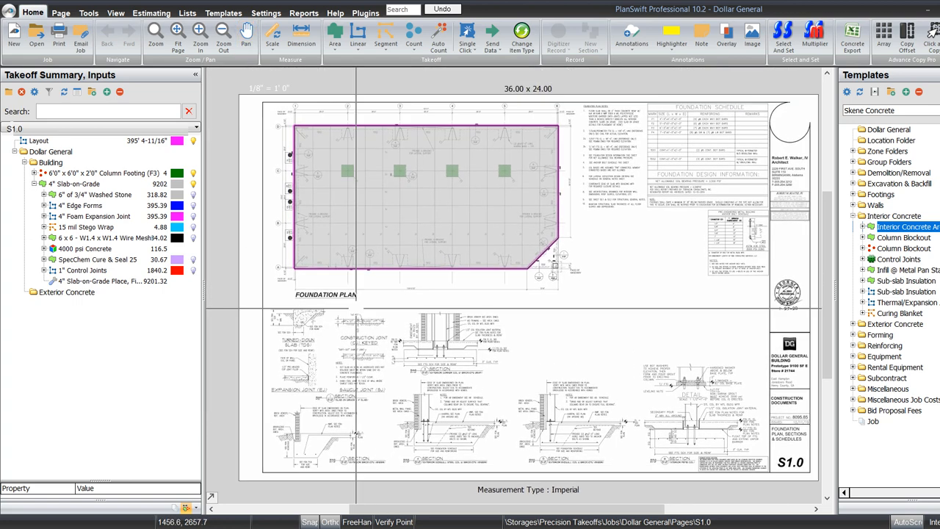
drag(311, 274, 320, 300)
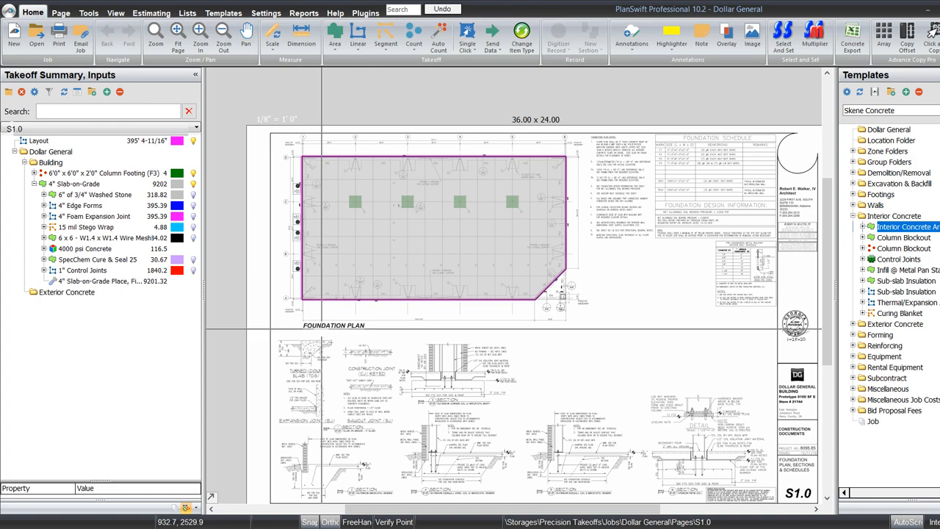
- Check the foundation plan notes for the slab base, and set the slab's 3/4" washed stone thickness to 4 in
scroll(613, 119, up, 5)
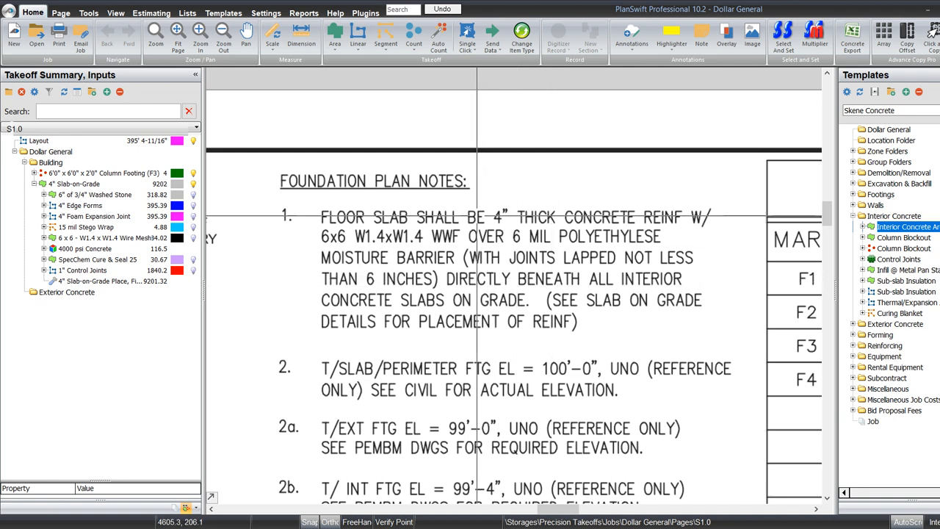
click(94, 195)
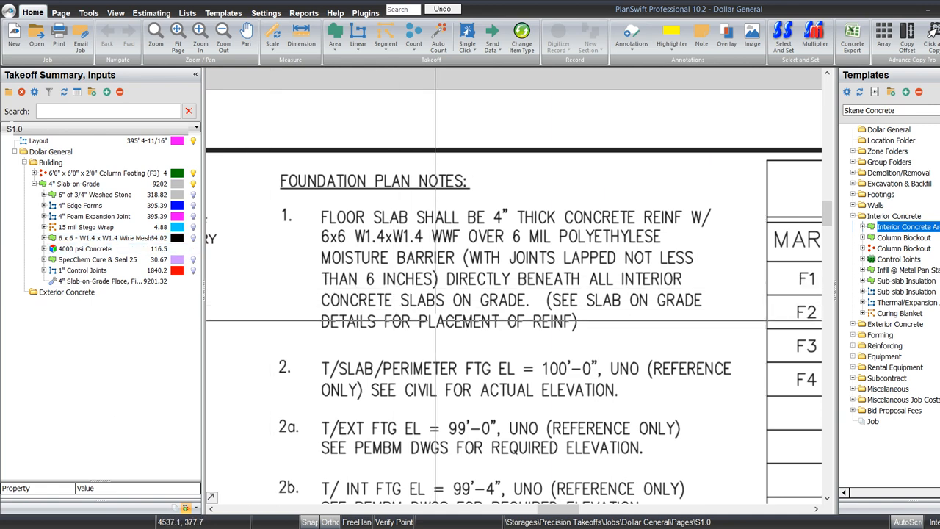
drag(435, 321, 412, 206)
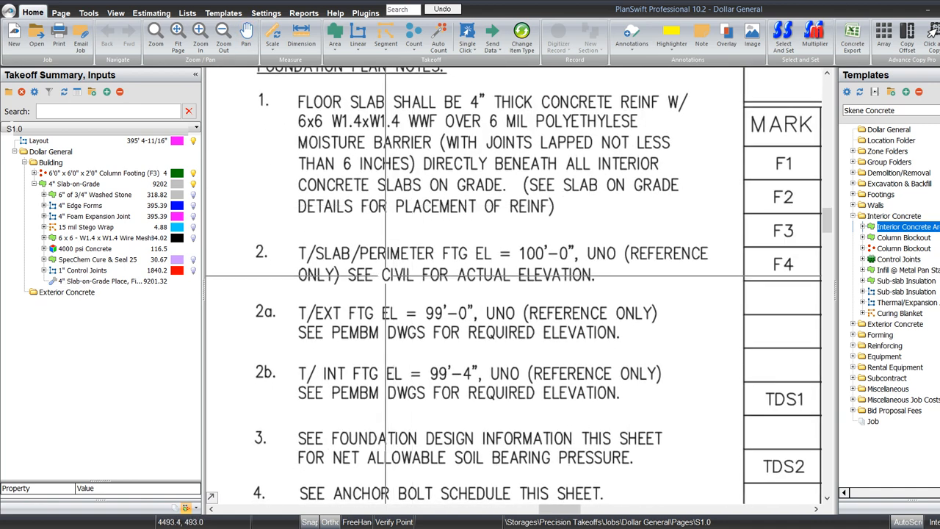
right_click(132, 195)
click(150, 201)
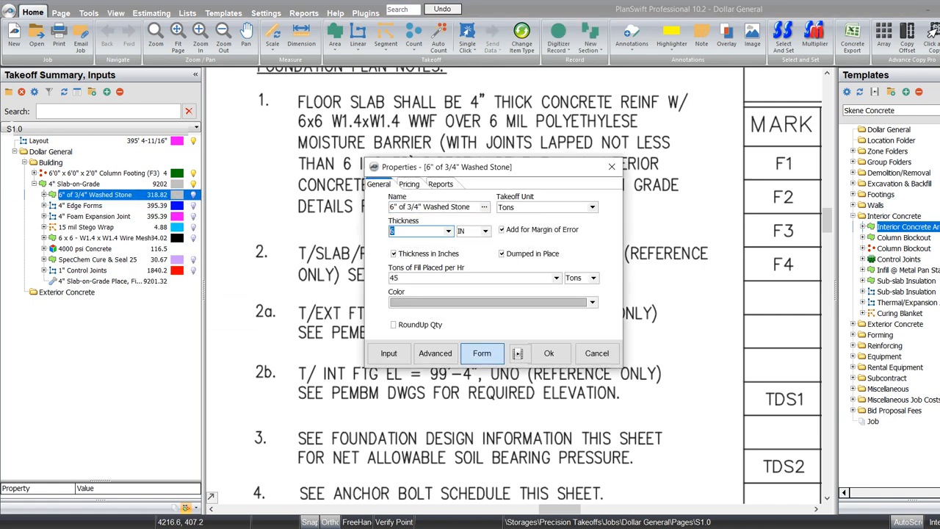
text(4)
click(548, 353)
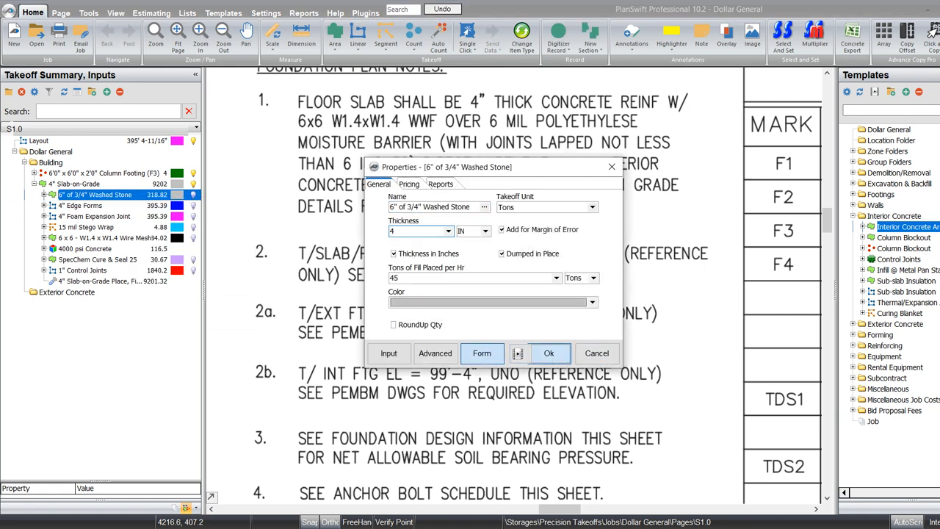
click(549, 353)
- Examine the foundation plan notes, the turned-down edge in section 2/S1.0, and the TDS1 and TDS2 sizes in the foundation schedule
scroll(632, 272, down, 5)
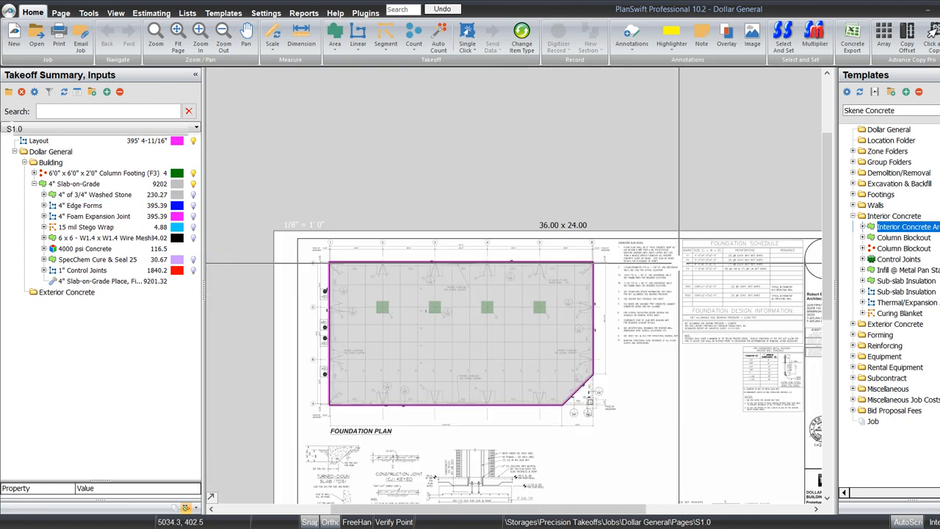
mouse_move(590, 402)
mouse_down()
mouse_move(603, 339)
mouse_move(583, 329)
mouse_up()
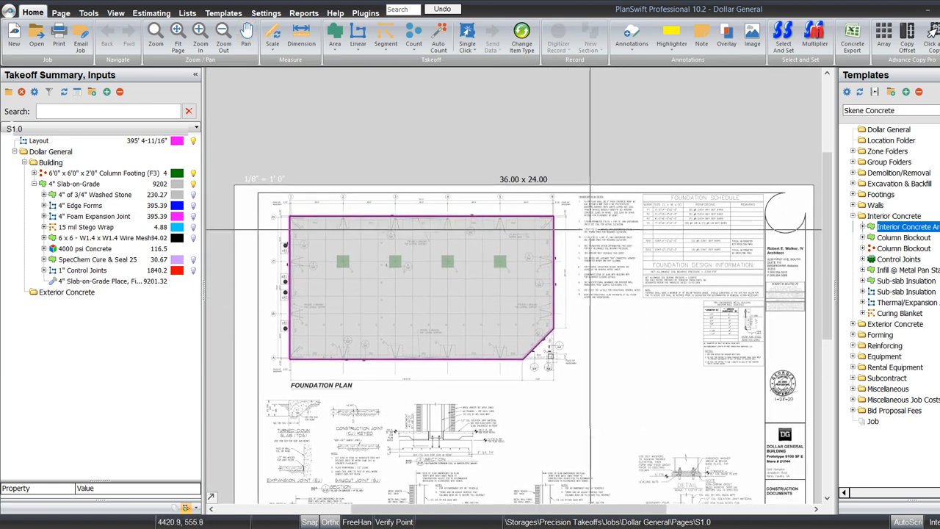
scroll(613, 207, up, 5)
drag(644, 189, 570, 203)
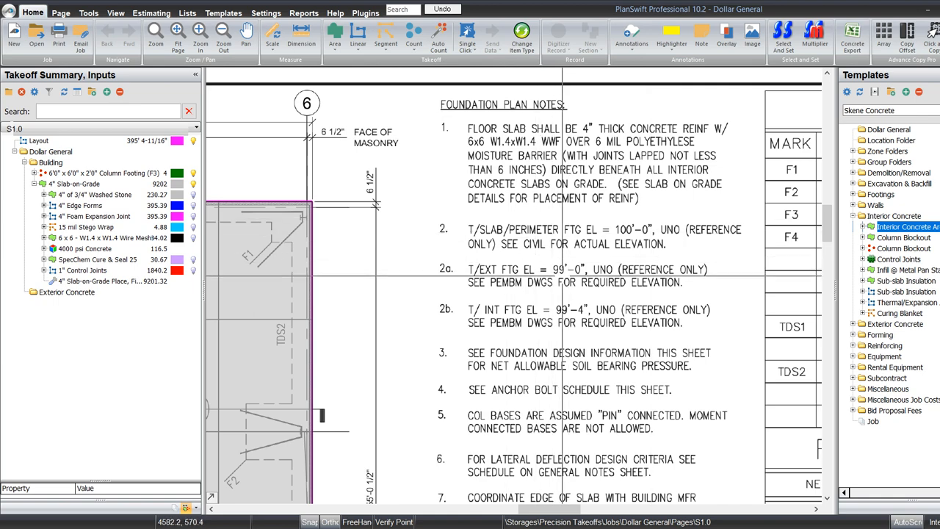
scroll(562, 275, down, 5)
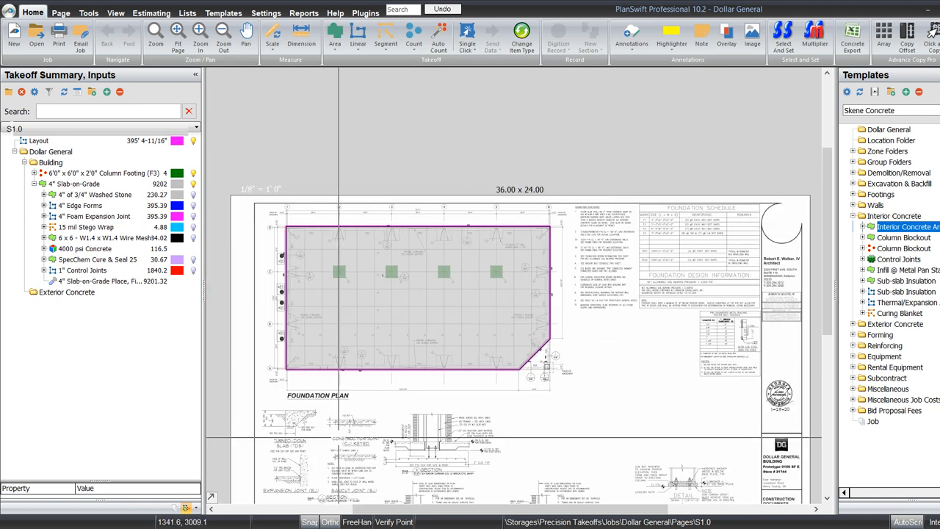
scroll(327, 421, up, 5)
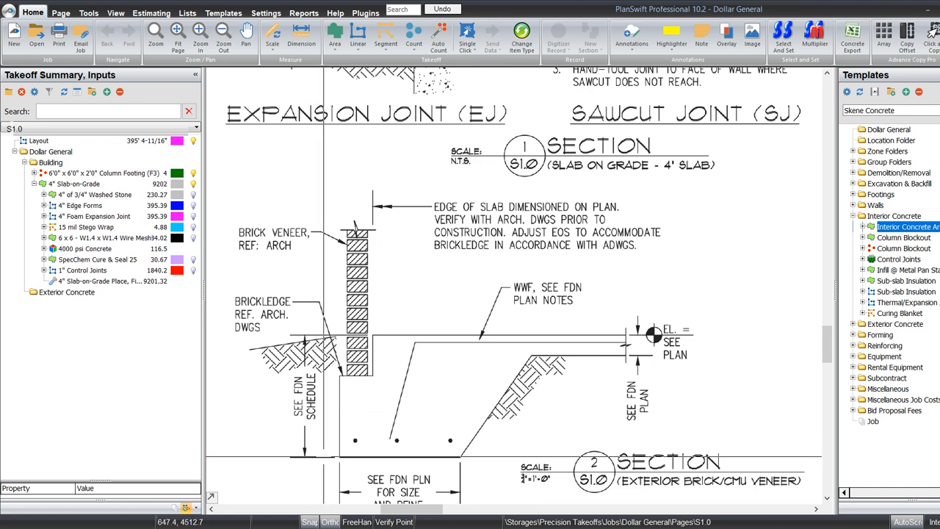
scroll(323, 452, down, 5)
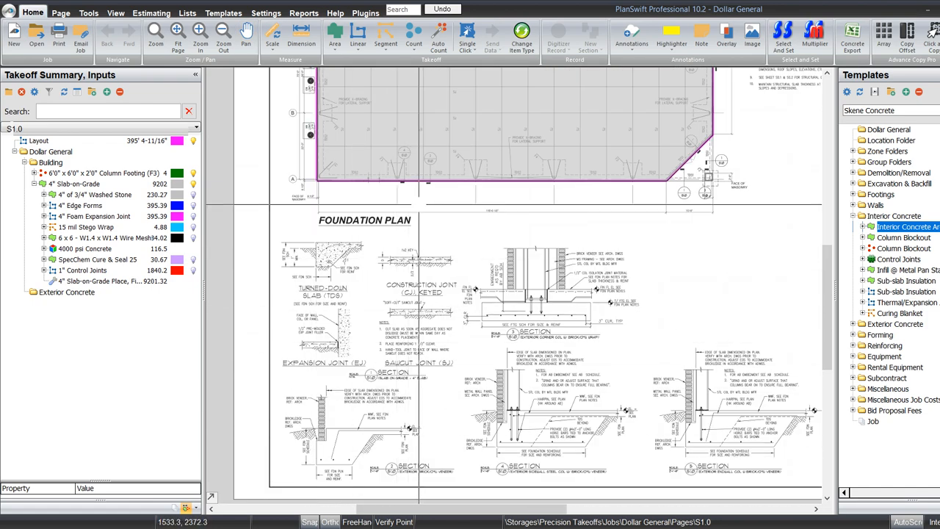
scroll(419, 204, up, 5)
scroll(418, 204, down, 8)
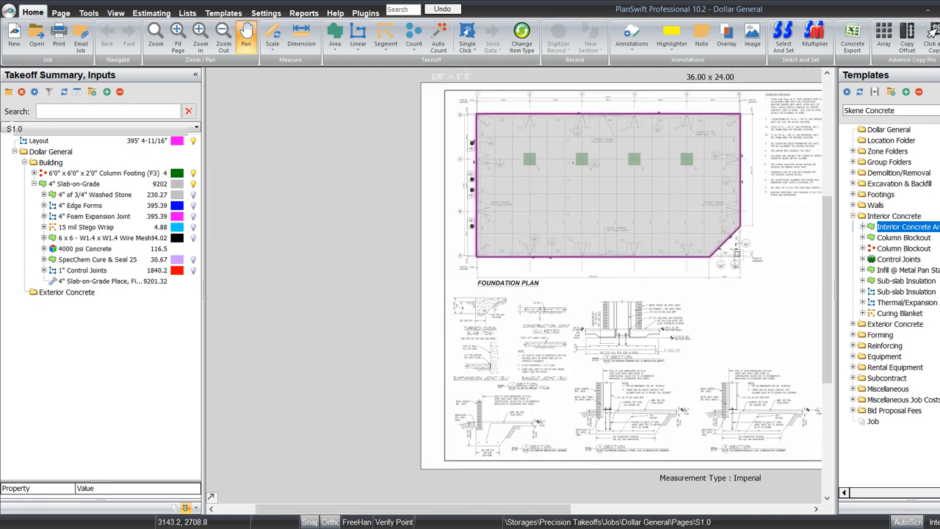
scroll(348, 223, up, 6)
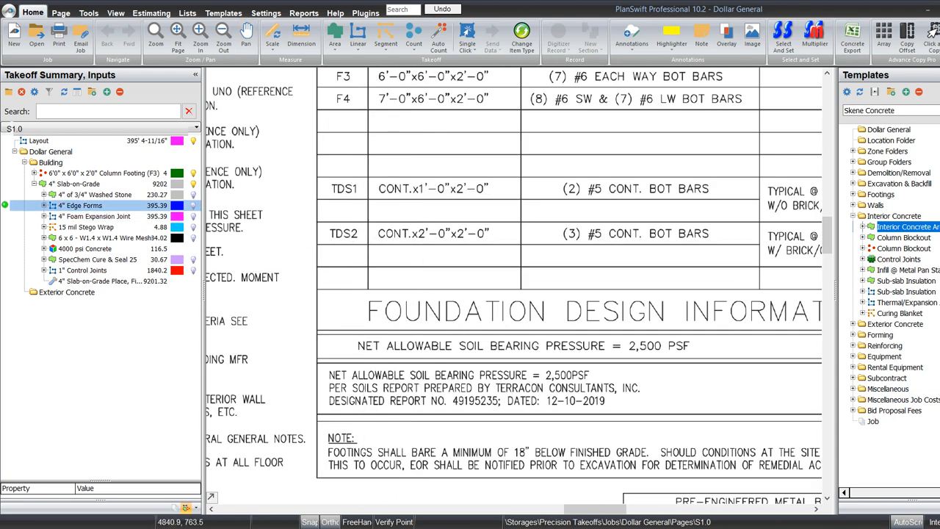
- Set the slab's edge forms to a height of 24 in and the form type to Plywood Forms
right_click(103, 207)
click(136, 214)
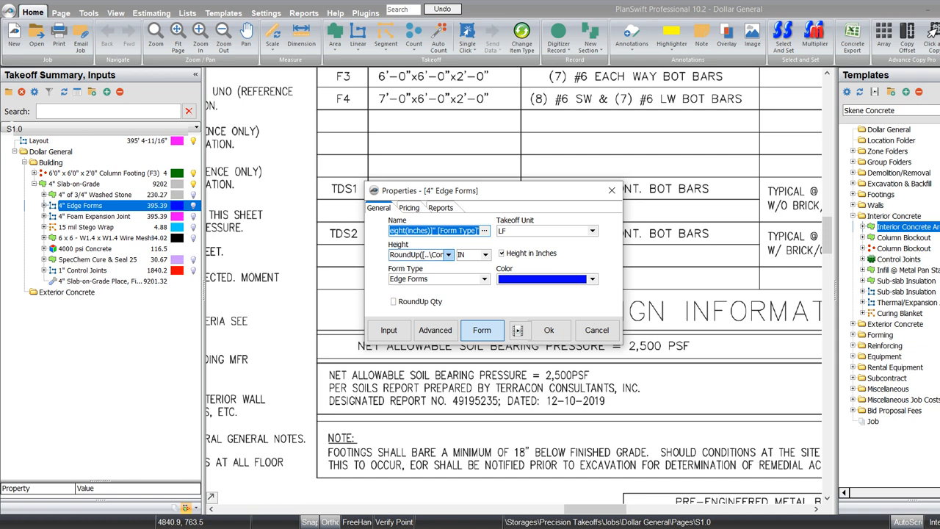
click(448, 254)
text(24)
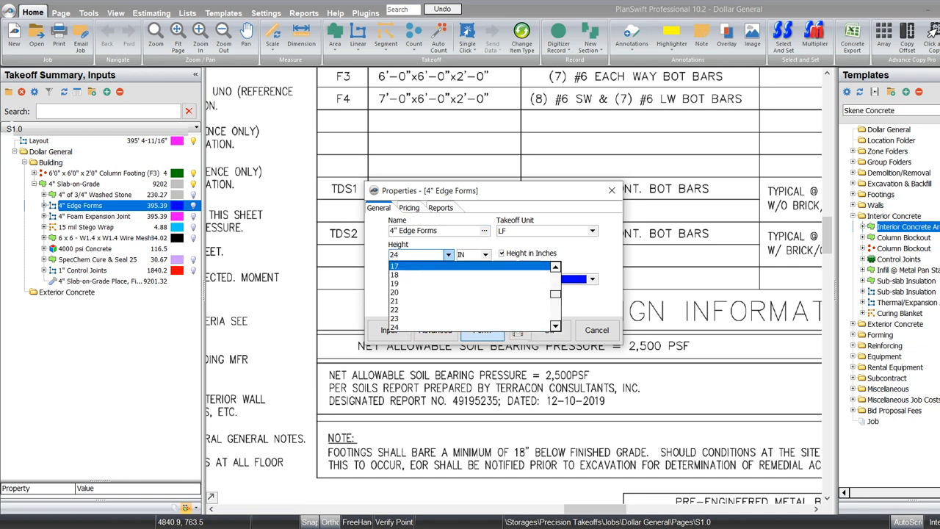
key(Return)
click(484, 279)
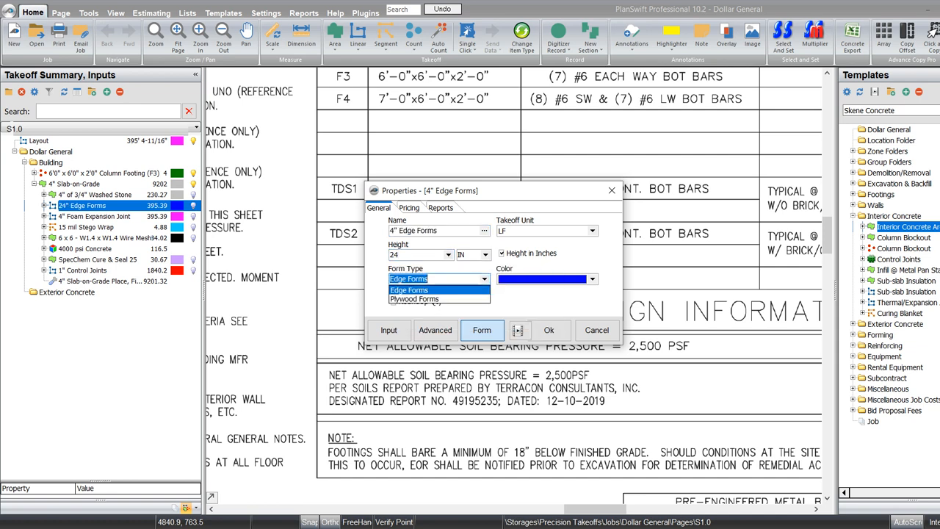
- Set the plywood forms' material to 3/4" Plywood Sheathing with a takeoff unit of Sheets, and apply the properties
click(388, 329)
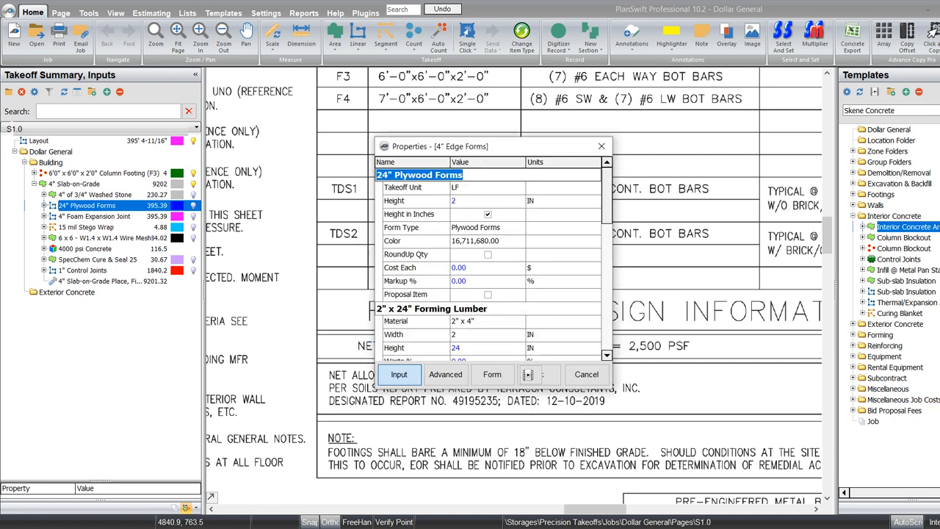
click(487, 322)
click(519, 322)
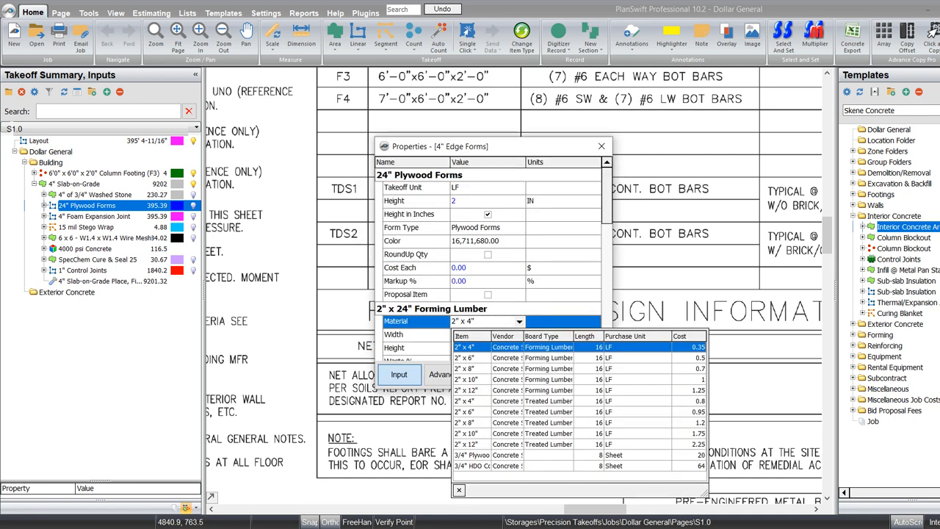
click(473, 455)
click(484, 308)
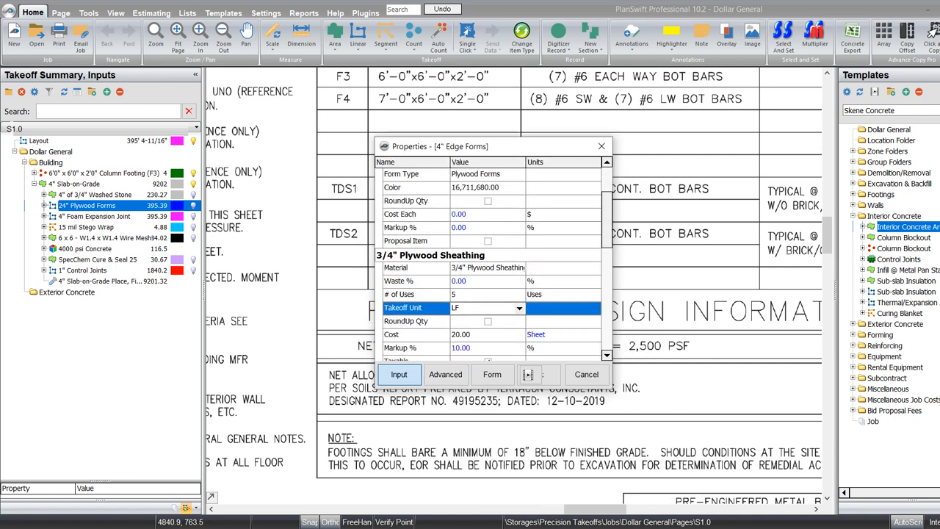
scroll(529, 375, up, 1)
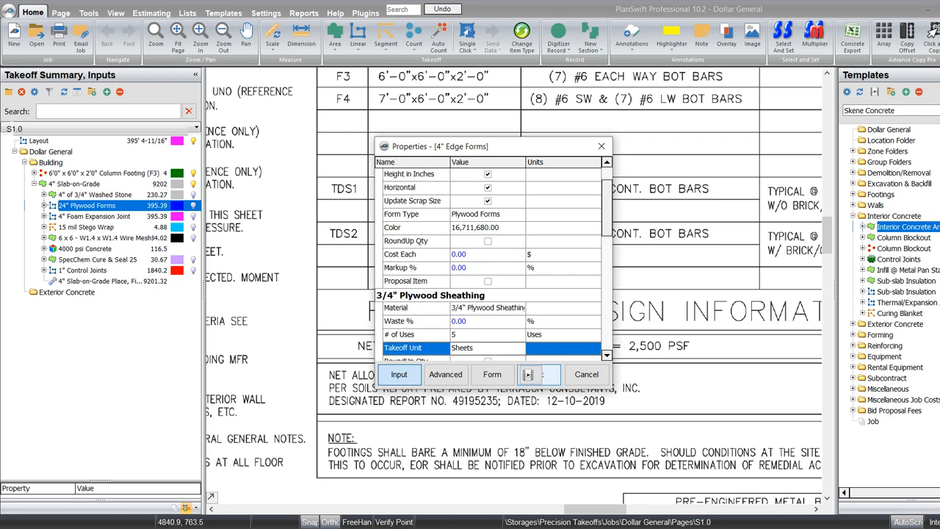
click(539, 374)
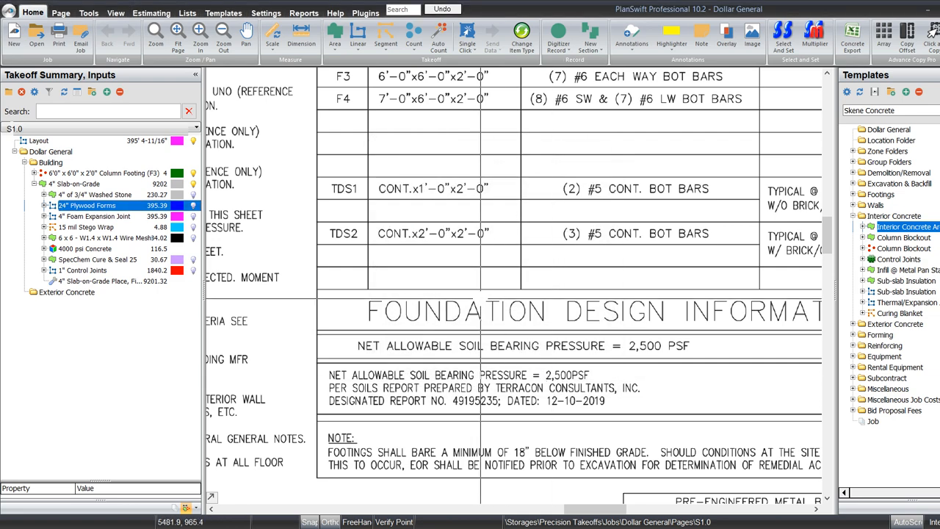
- Delete the 4" Foam Expansion Joint item from the 4" slab-on-grade assembly
drag(438, 274, 463, 337)
drag(501, 279, 557, 354)
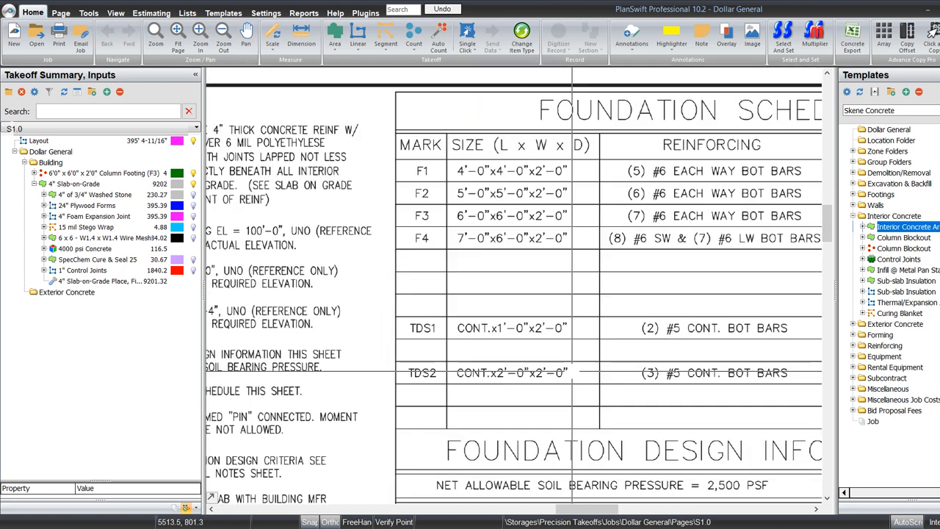
scroll(644, 378, down, 5)
drag(567, 423, 563, 297)
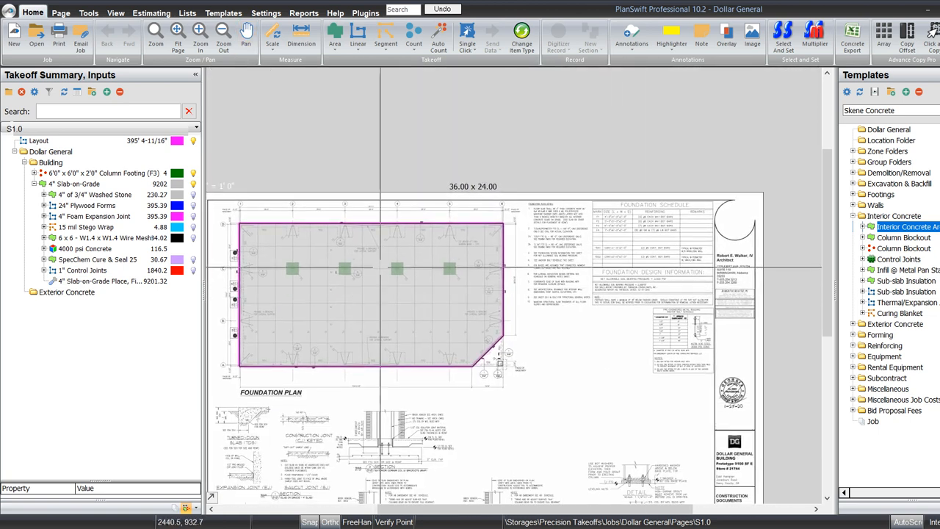
right_click(109, 217)
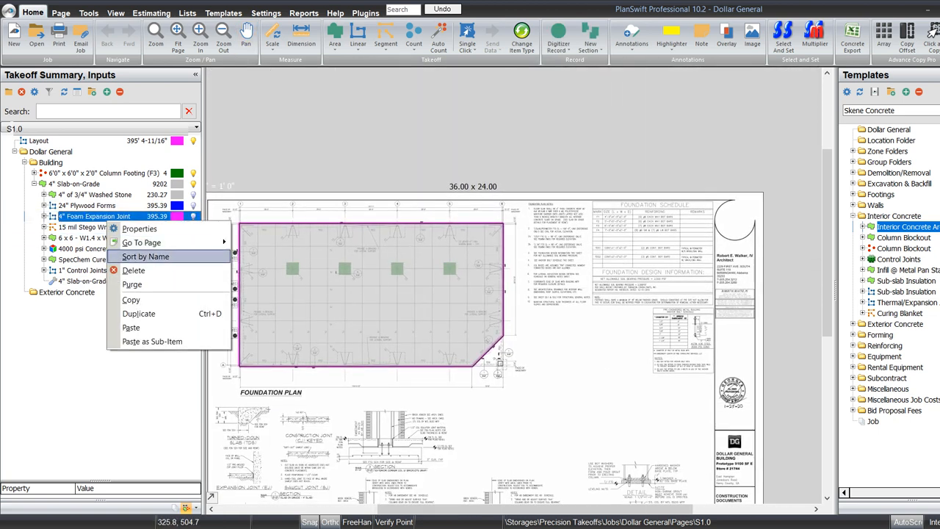
click(134, 270)
click(530, 276)
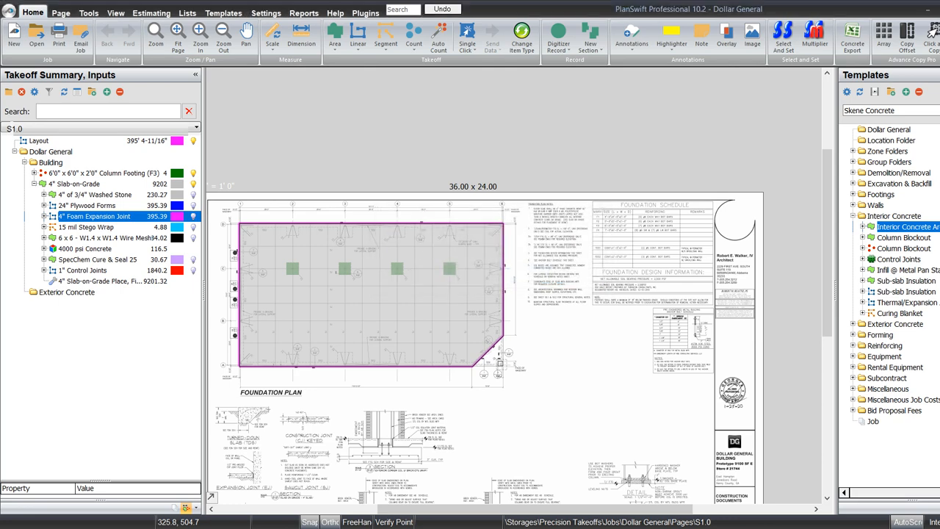
- Check the 15 mil Stego Wrap item's takeoff unit and seam taping settings
right_click(103, 207)
right_click(93, 215)
click(123, 222)
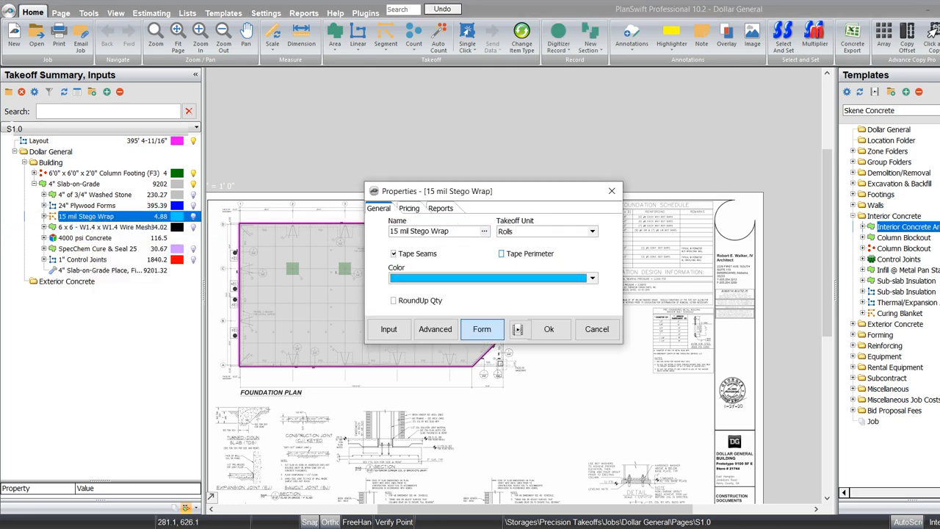
click(547, 328)
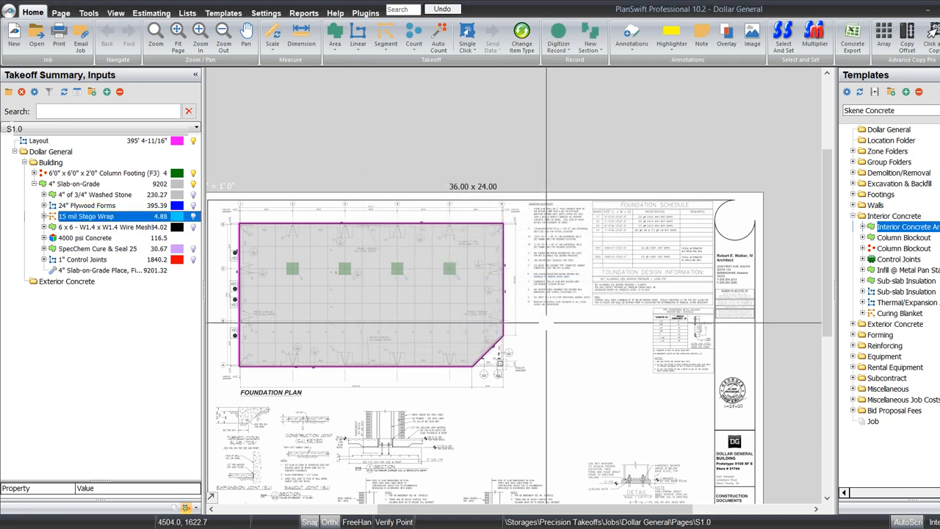
- Check the slab's wire mesh and 4000 psi concrete items against the floor slab requirements in the foundation plan notes
mouse_move(409, 275)
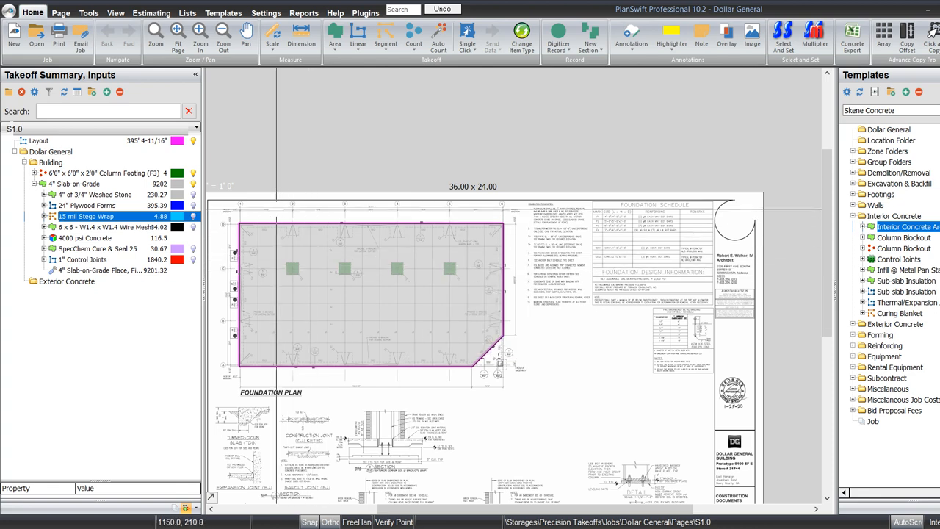
mouse_move(297, 361)
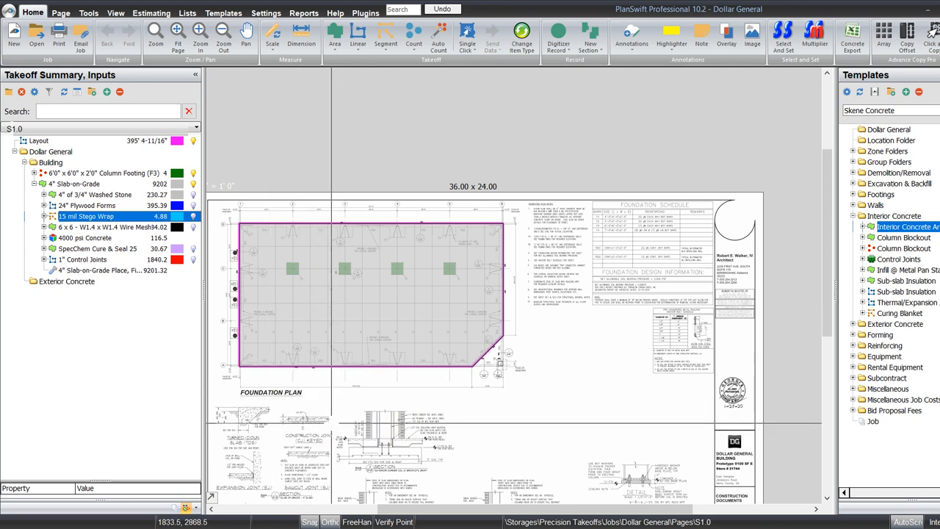
scroll(551, 209, up, 3)
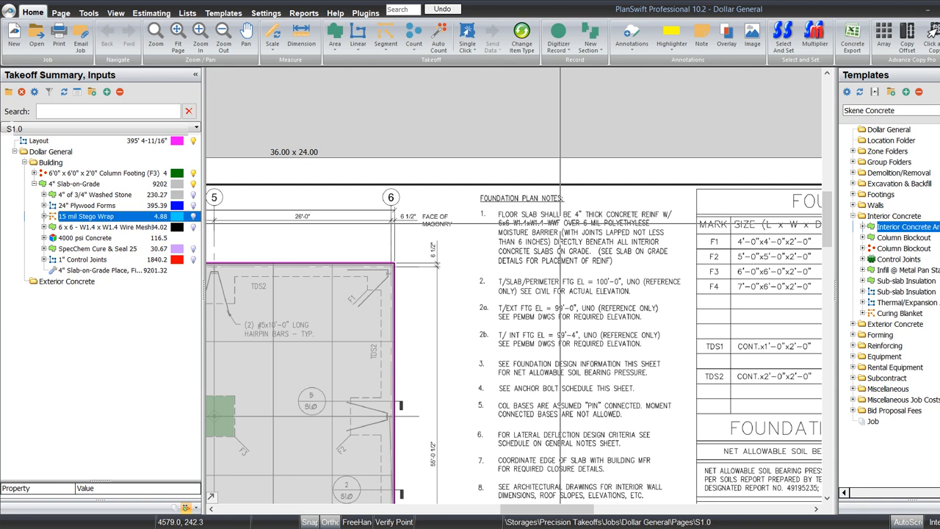
key(Down)
key(Down)
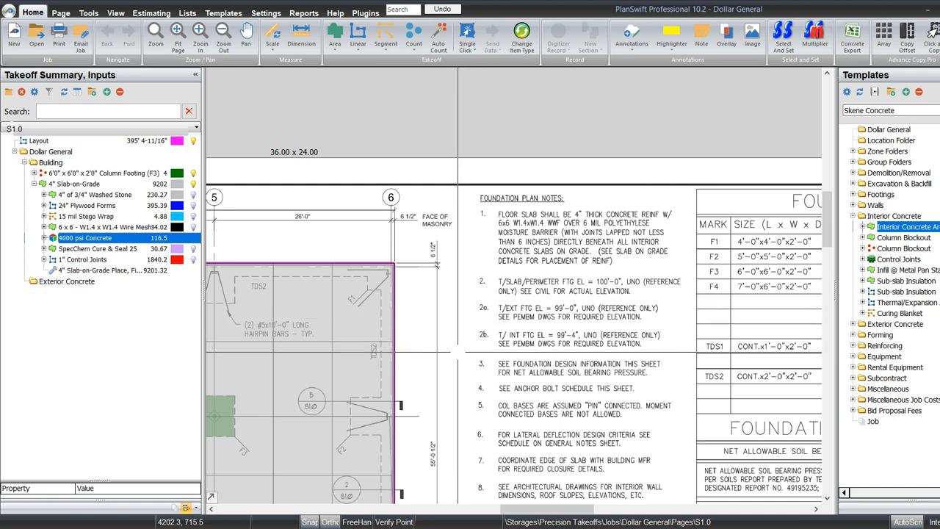
drag(456, 353, 631, 324)
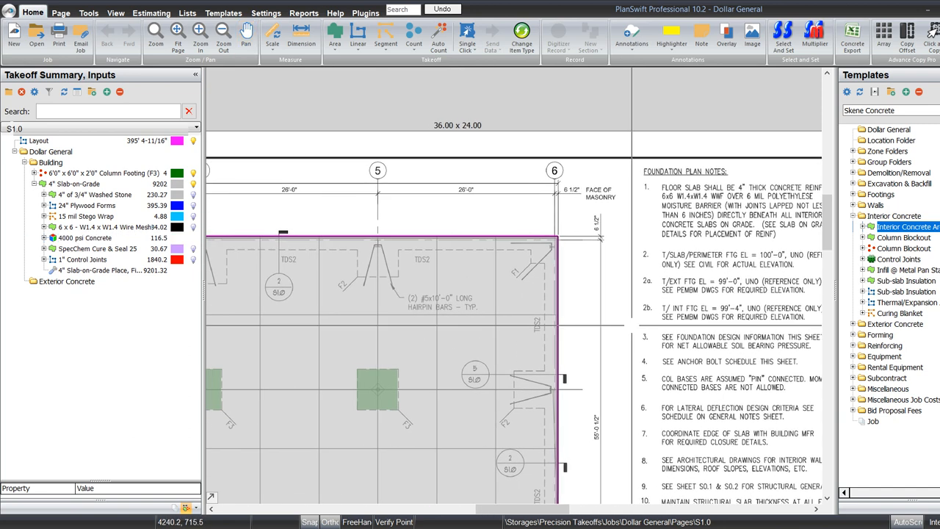
- Start recording the 24" Plywood Forms and trace the slab edge along grid 1 from the A/1 corner to D/1
click(87, 205)
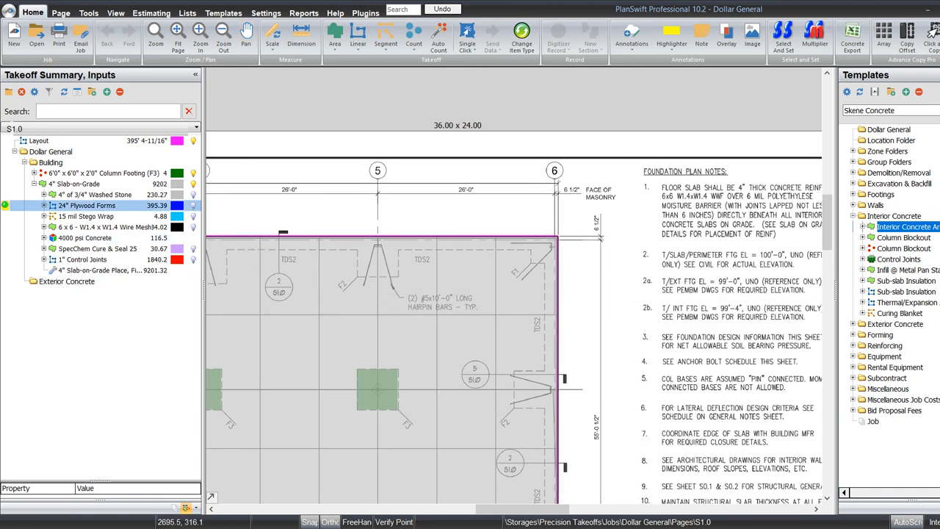
scroll(621, 275, down, 1)
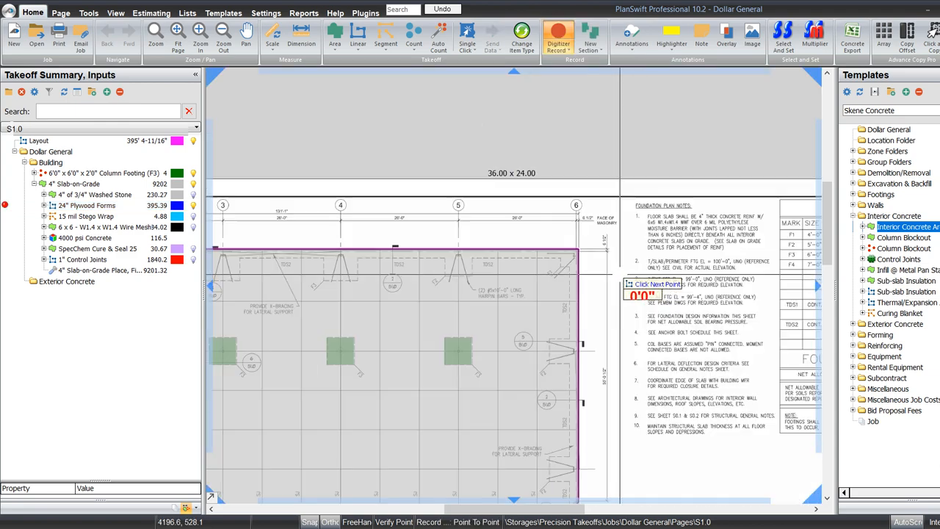
drag(621, 276, 395, 224)
scroll(608, 280, up, 2)
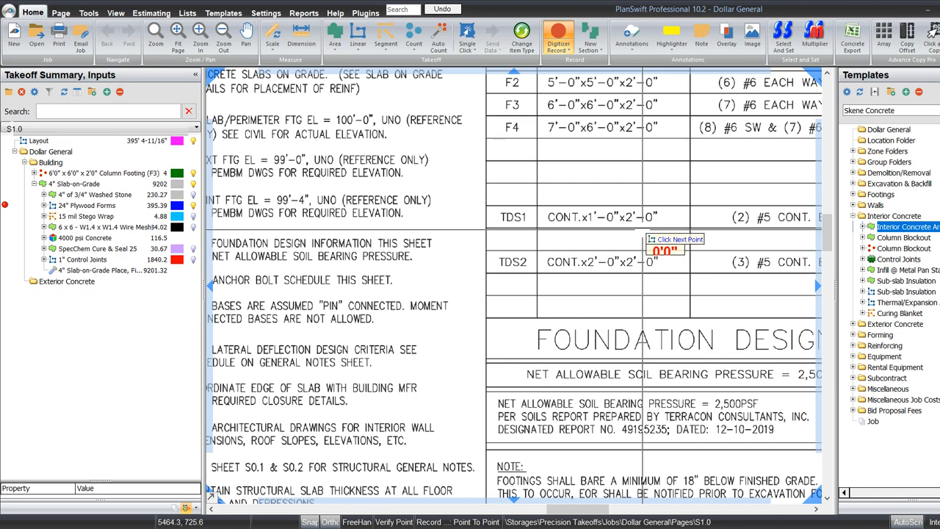
mouse_move(655, 199)
mouse_down()
mouse_move(628, 343)
mouse_move(628, 280)
mouse_up()
scroll(653, 265, down, 4)
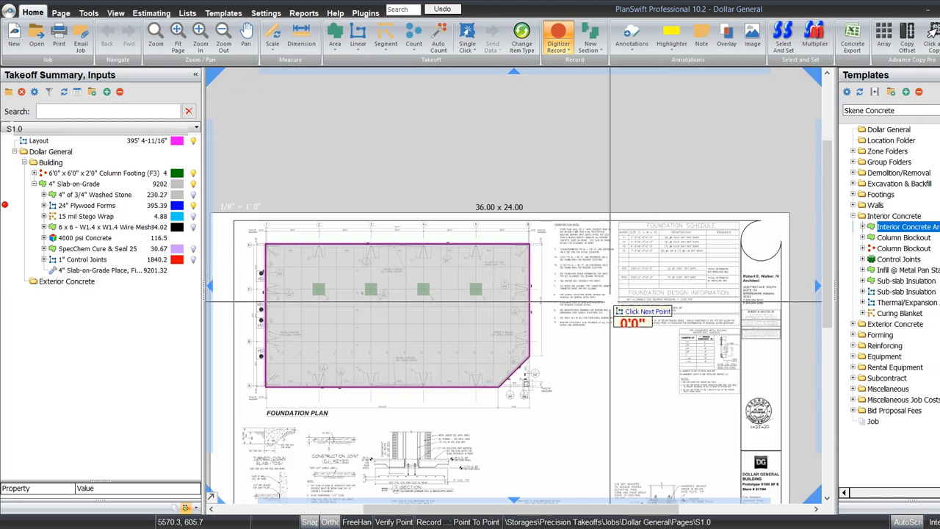
scroll(266, 388, up, 5)
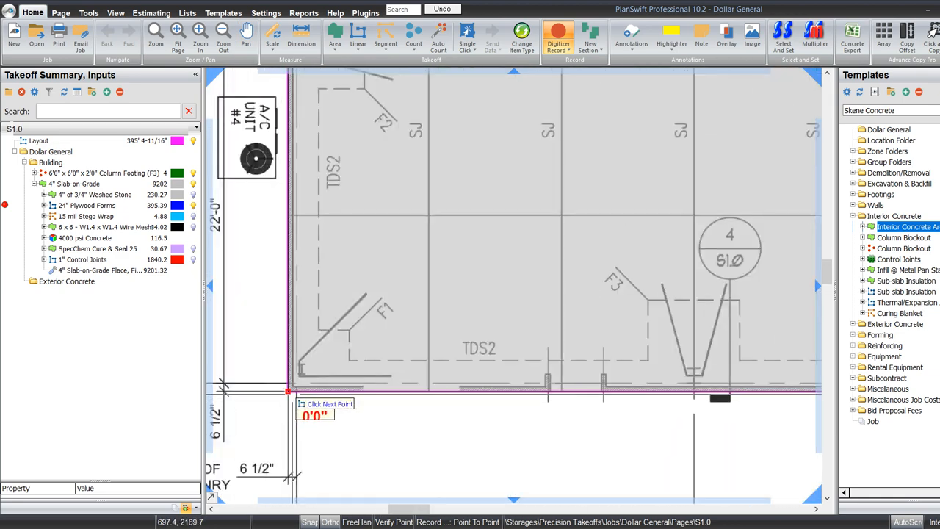
scroll(298, 220, down, 4)
scroll(239, 234, up, 4)
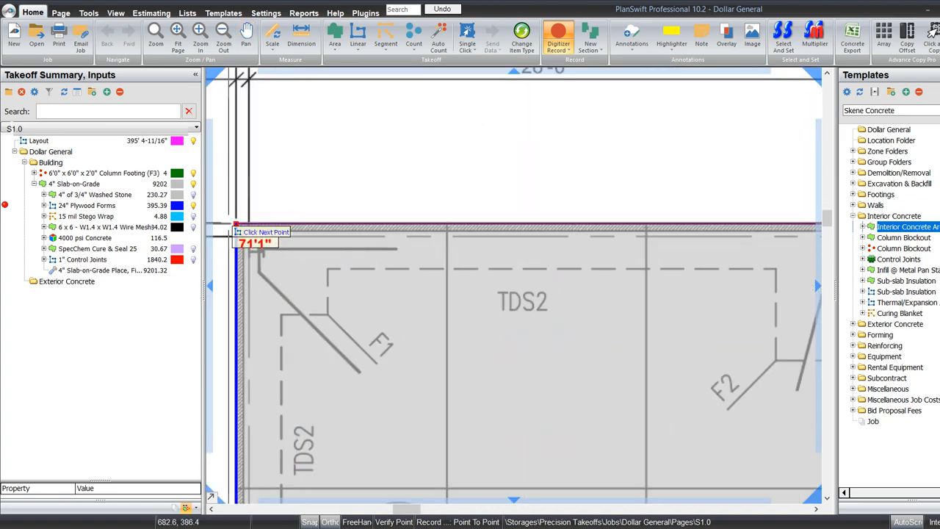
- Trace the plywood forms along grid D to the D/6 corner and along grid 6 to the start of the angled edge
scroll(235, 224, down, 4)
scroll(639, 235, up, 4)
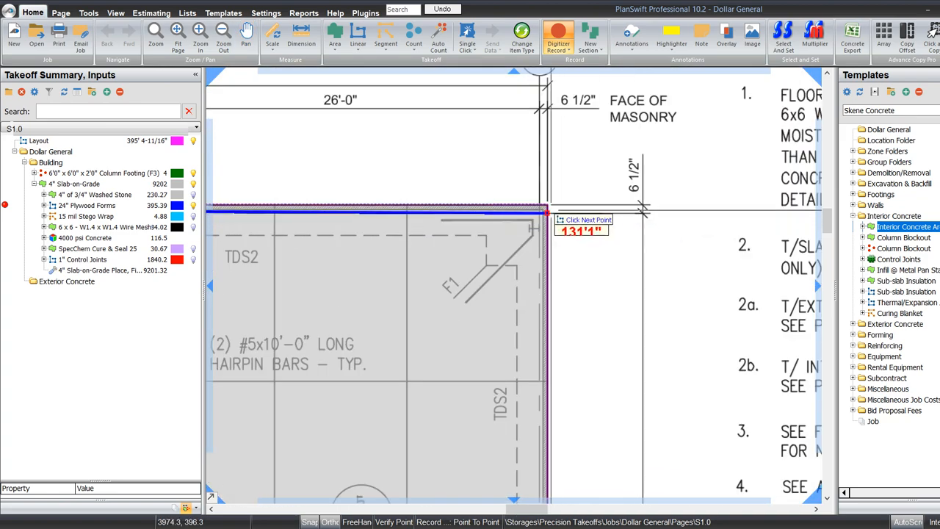
click(546, 206)
scroll(549, 210, down, 4)
scroll(550, 353, up, 4)
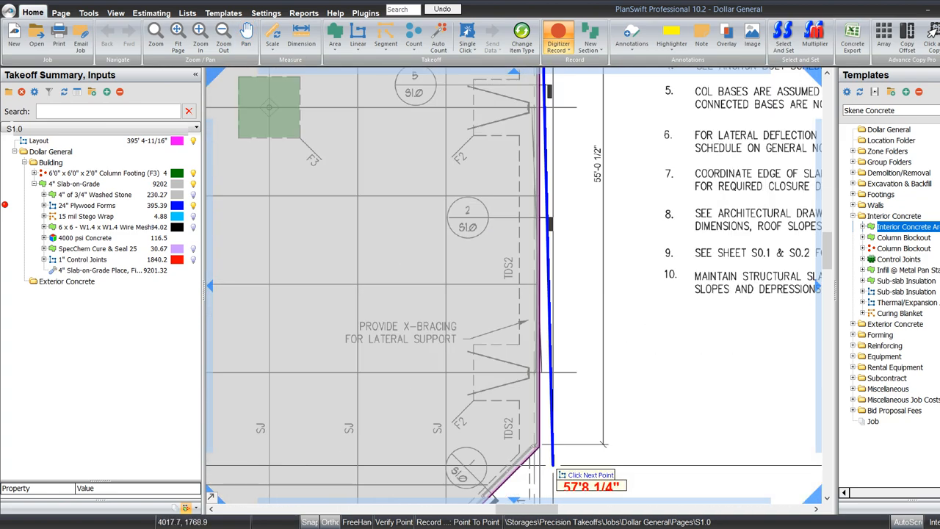
click(527, 397)
- Trace the plywood forms along the angled edge and grid A back to the A/1 corner, and finish recording
drag(502, 453, 707, 181)
scroll(532, 330, up, 2)
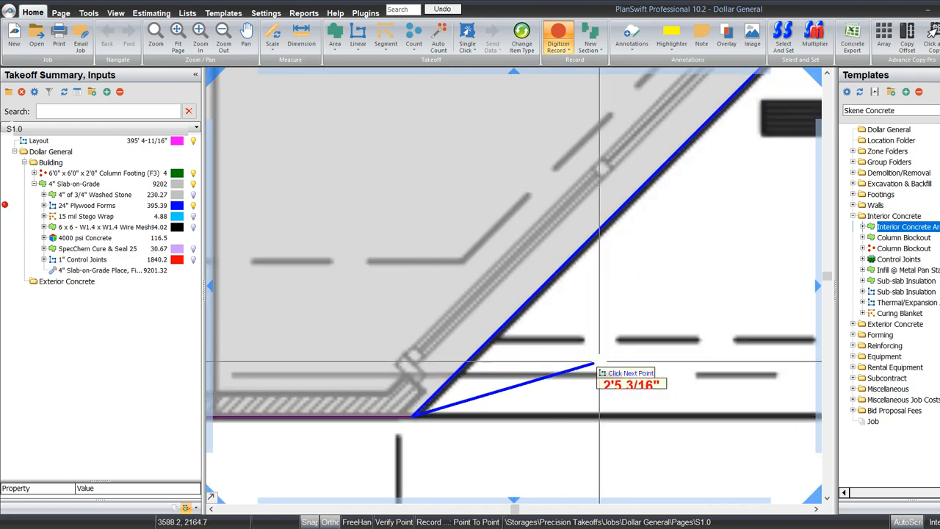
scroll(589, 315, down, 5)
scroll(293, 367, up, 5)
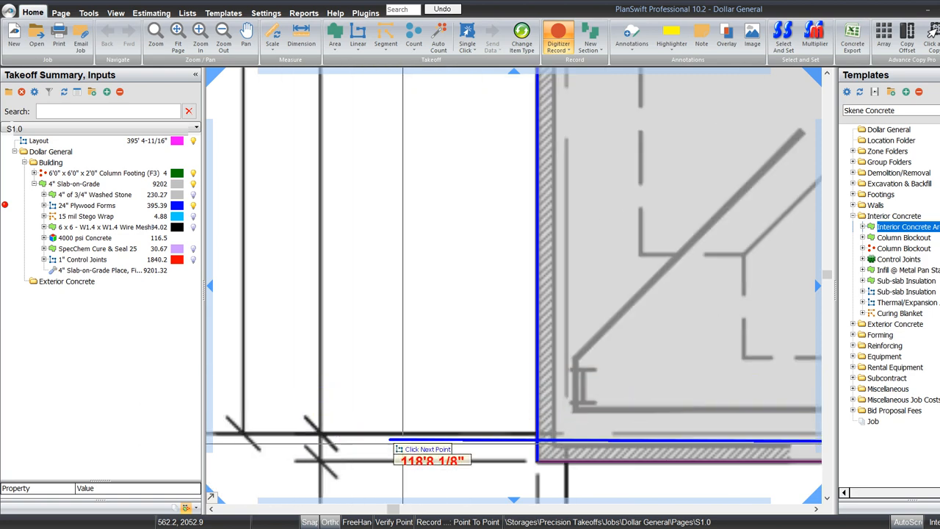
click(538, 462)
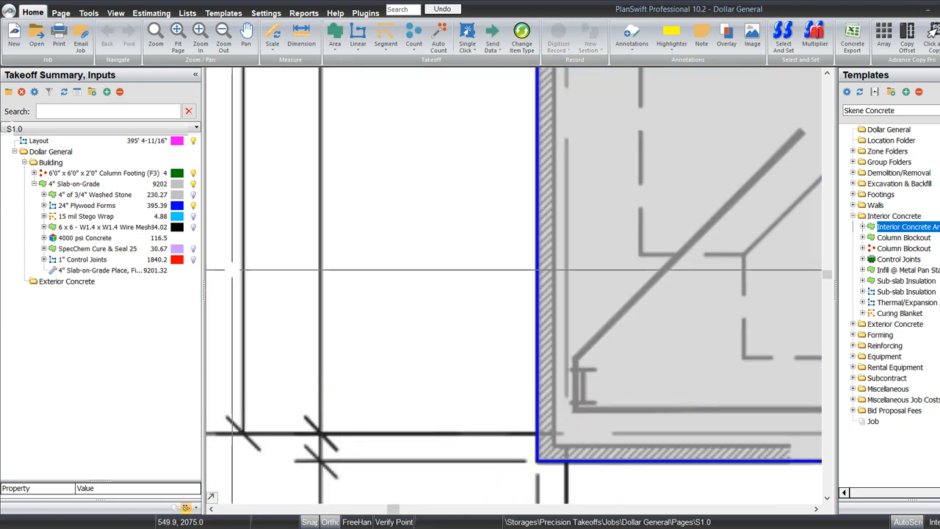
scroll(345, 449, down, 5)
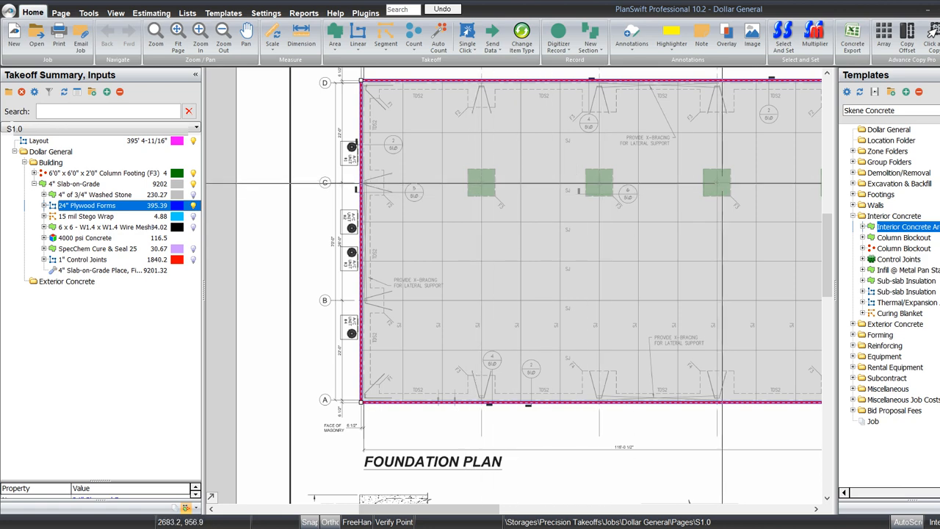
mouse_move(722, 183)
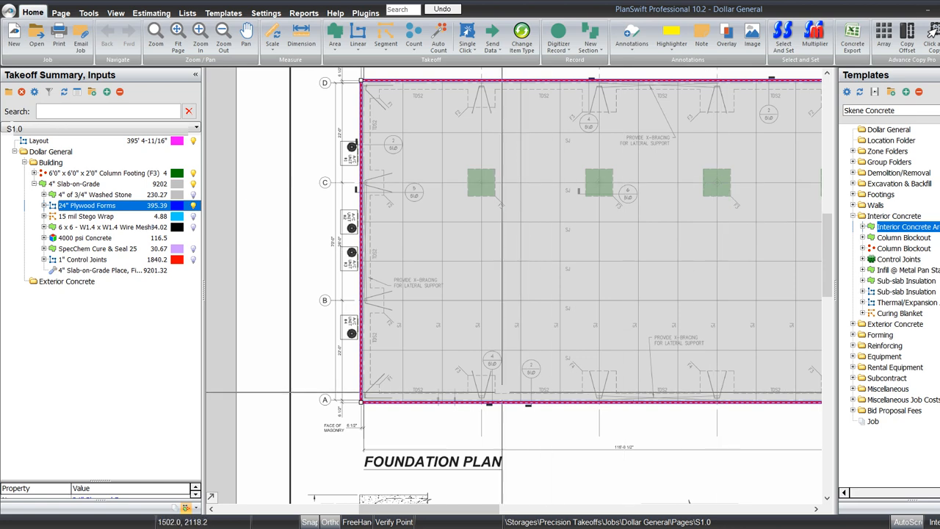
click(306, 260)
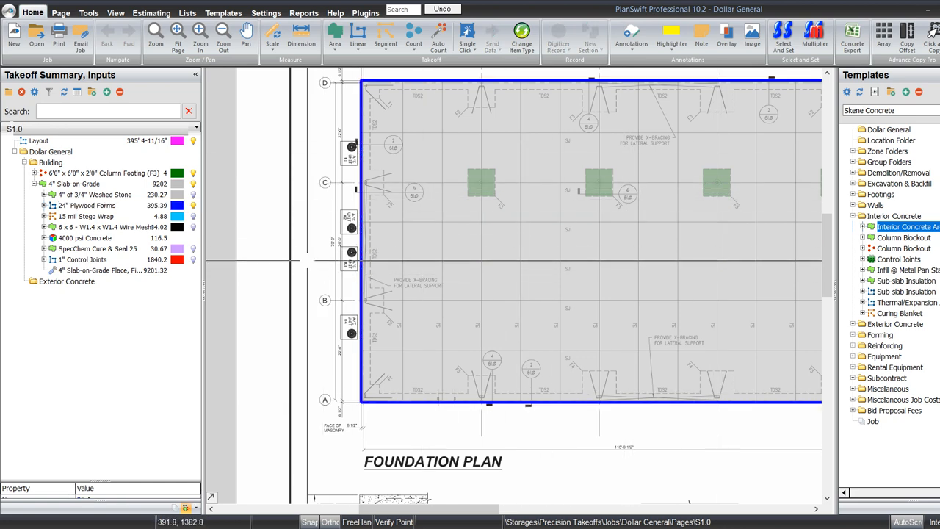
- Add the Column Blockout template to the Building folder with an 8 in thickness
scroll(286, 271, down, 1)
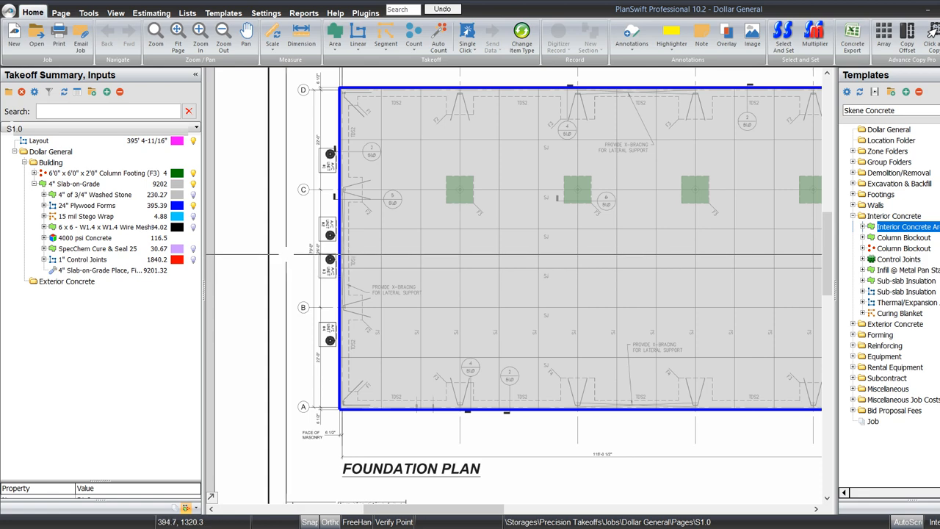
scroll(285, 253, down, 2)
drag(383, 378, 355, 334)
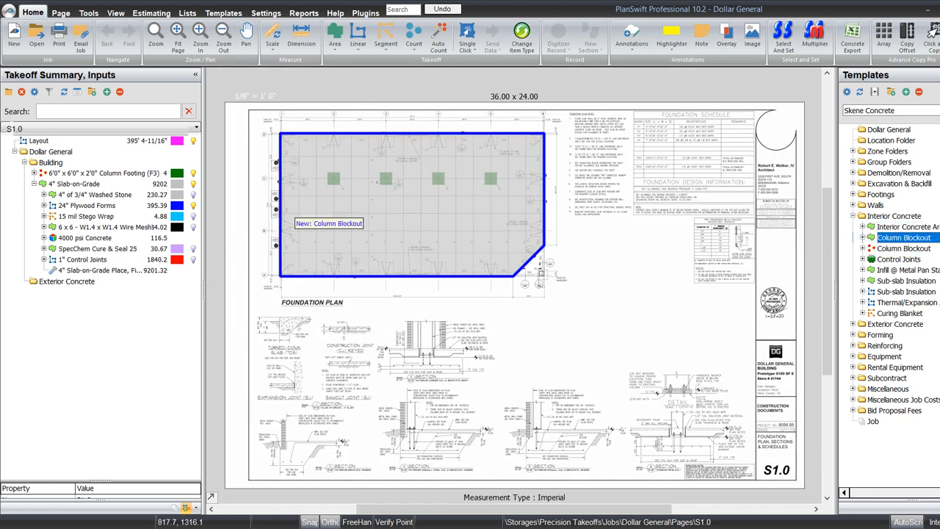
drag(291, 209, 54, 163)
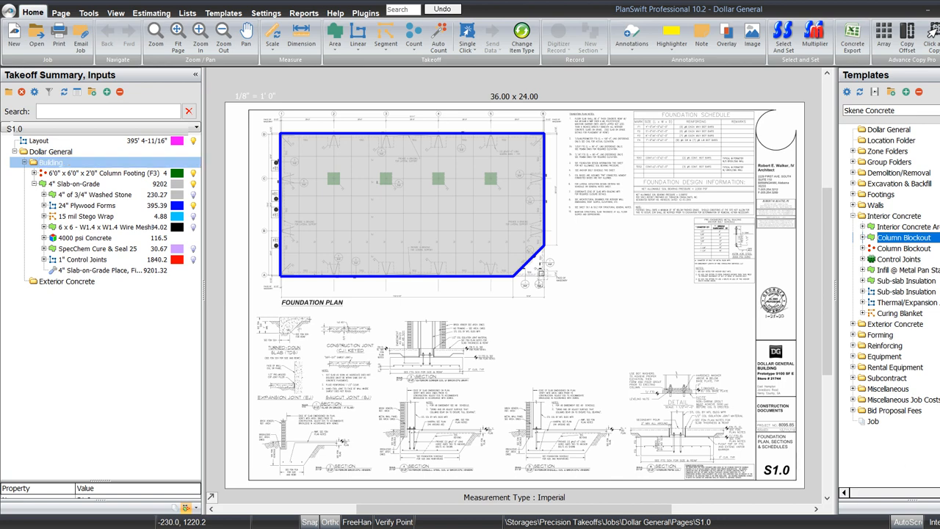
drag(54, 162, 54, 162)
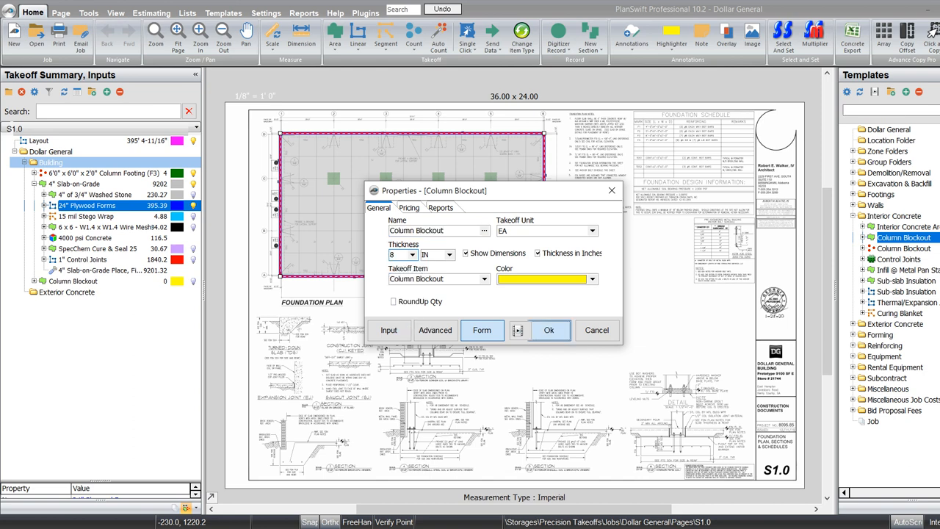
key(Return)
- Start the blockout at the C/2 column centre and offset its starting point 1'5" at 180 degrees without drawing a line
click(335, 176)
scroll(336, 175, up, 8)
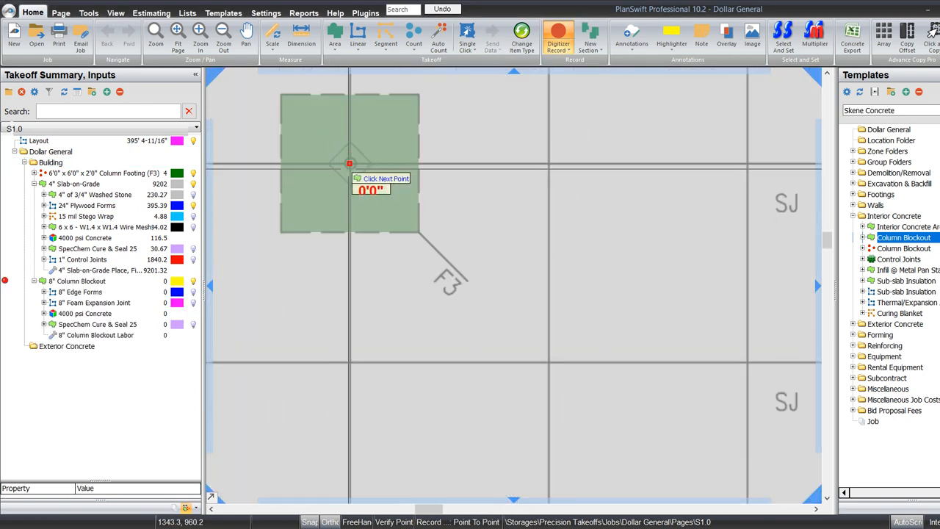
key(Left)
text(1)
key(Tab)
text(5)
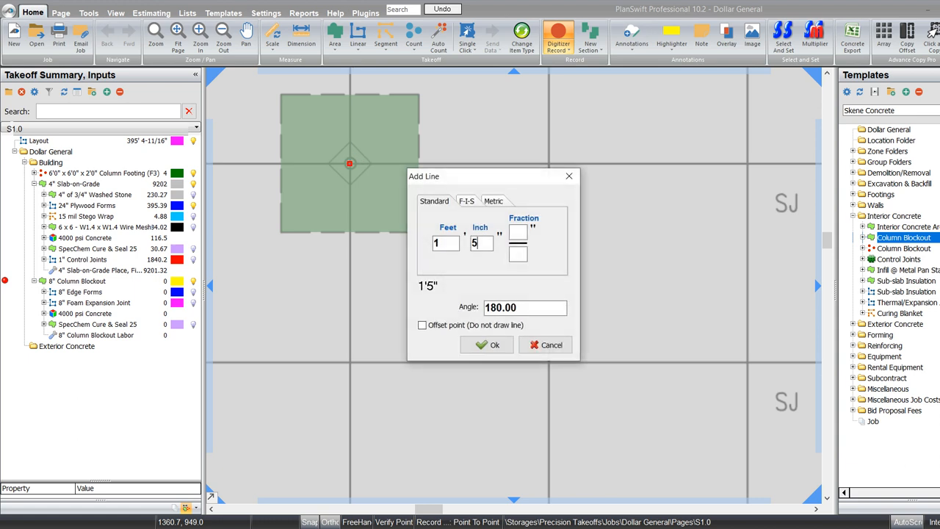
key(alt+o)
key(Return)
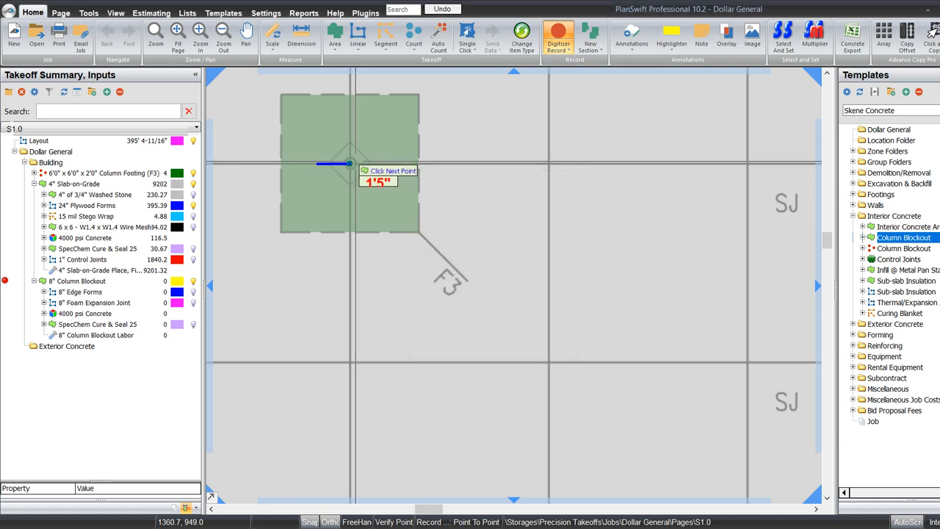
- Draw the diamond-shaped blockout with 2'0" sides at 45, 315 and 225 degrees, and finish recording it
key(Right)
text(2)
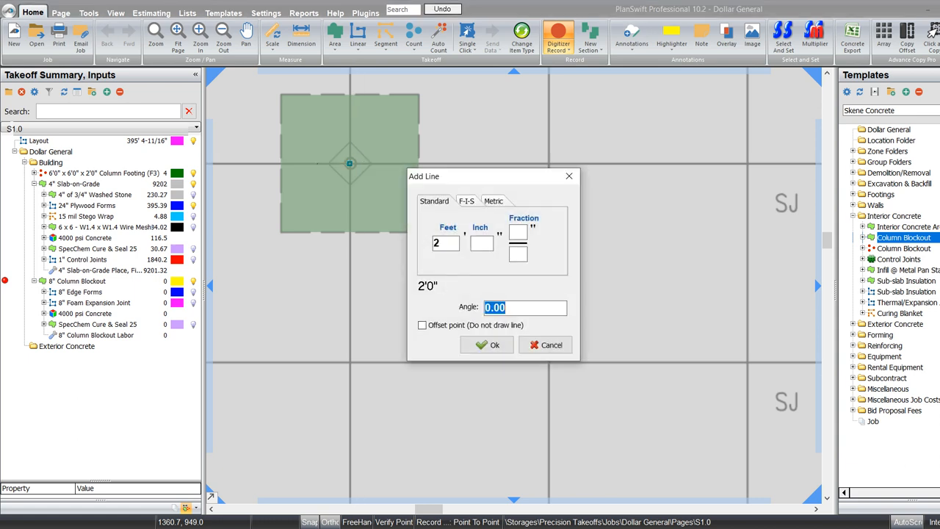
text(45)
key(Return)
key(Right)
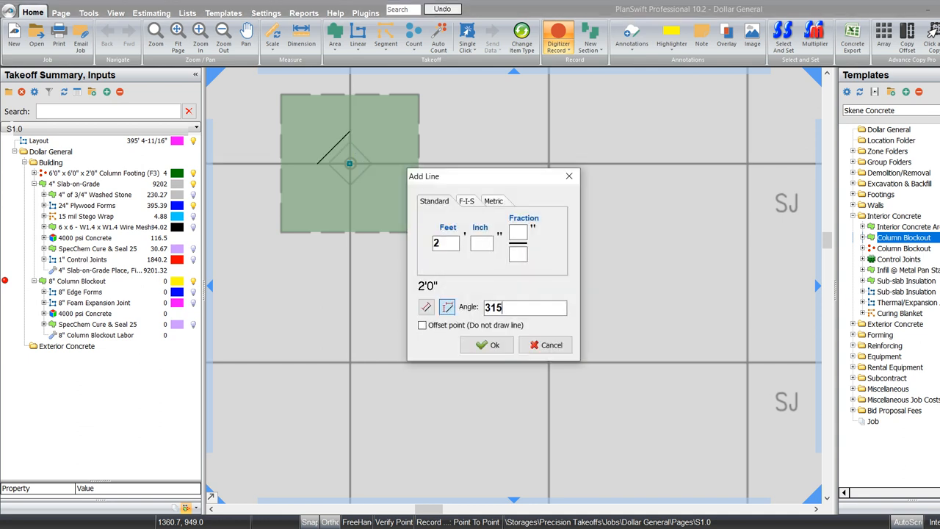
text(315)
key(Return)
key(Left)
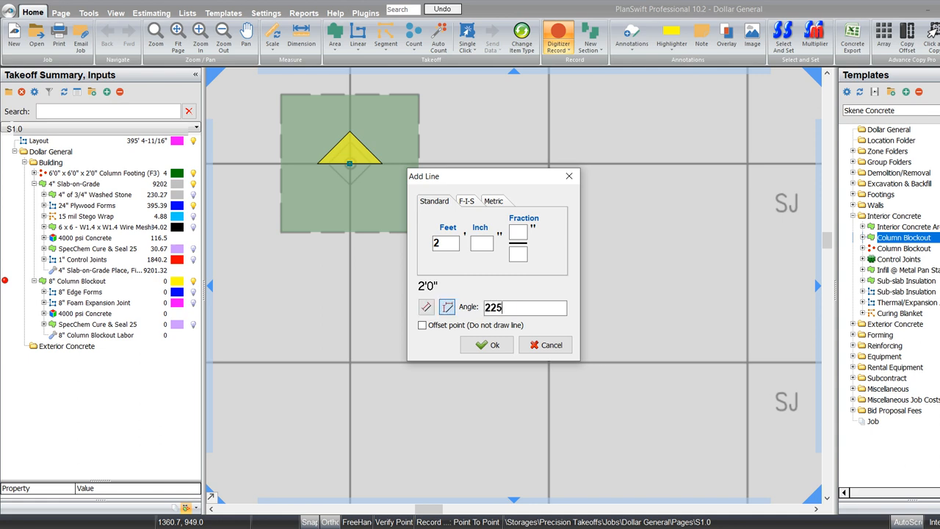
key(Return)
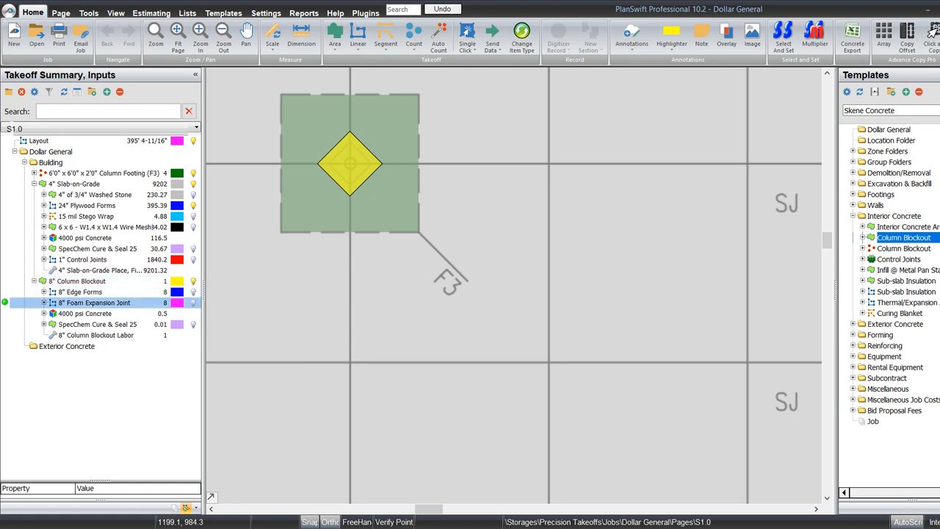
- Examine the column base section detail for the secondary pour, isolation joint and slab thickness around the column
scroll(287, 215, down, 6)
scroll(639, 470, up, 3)
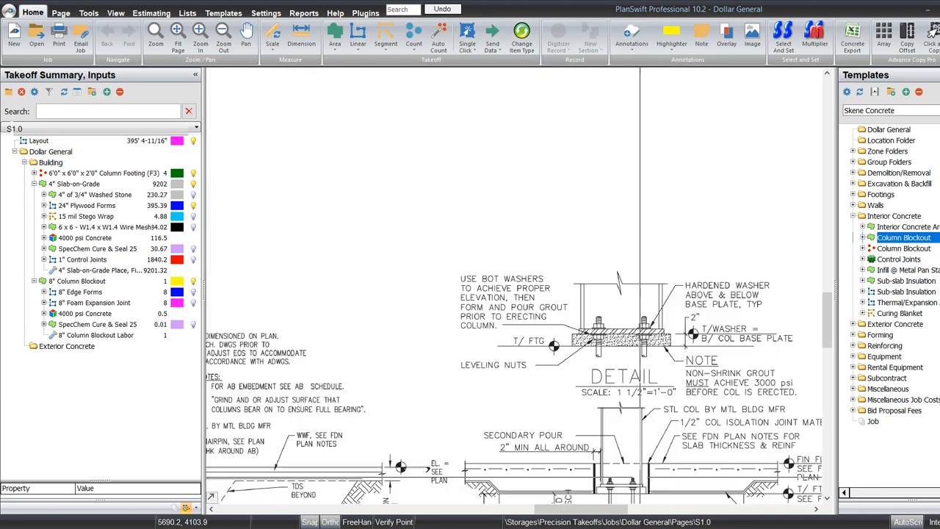
scroll(639, 470, up, 4)
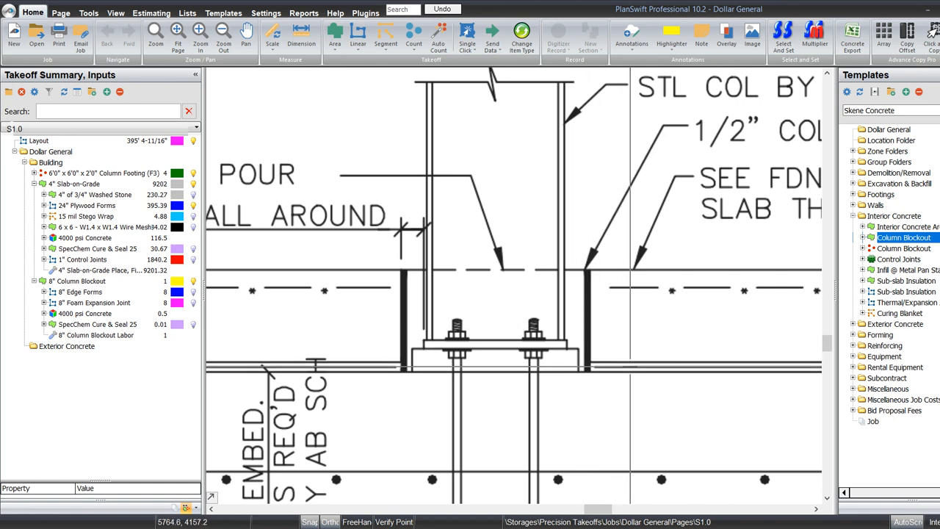
drag(641, 339, 473, 344)
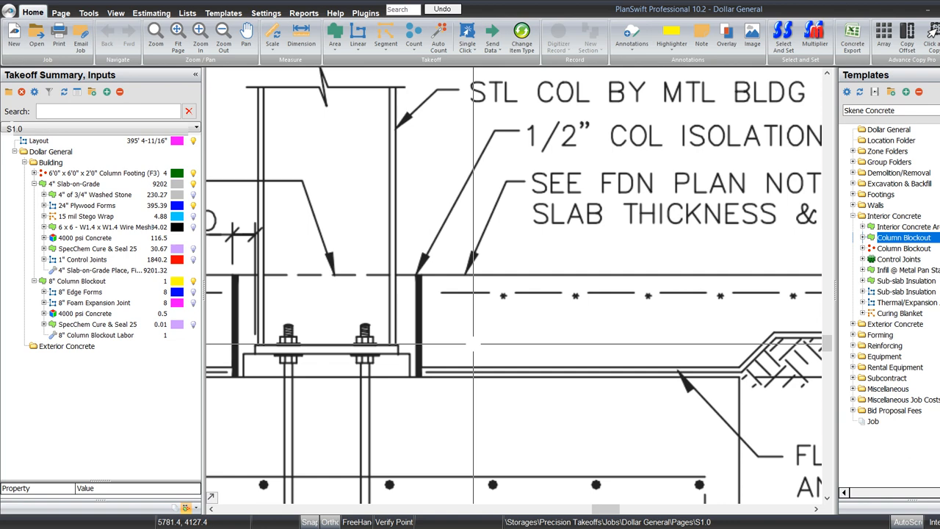
scroll(472, 343, down, 1)
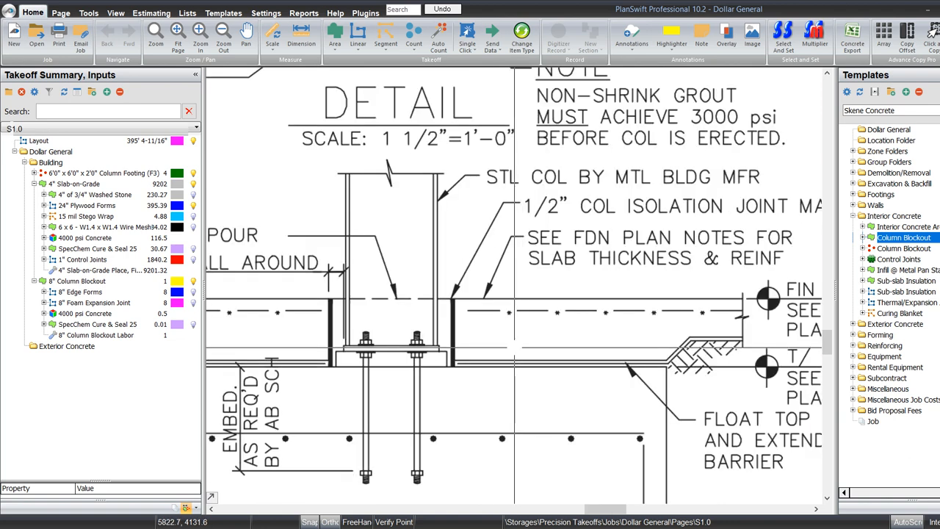
drag(515, 348, 569, 373)
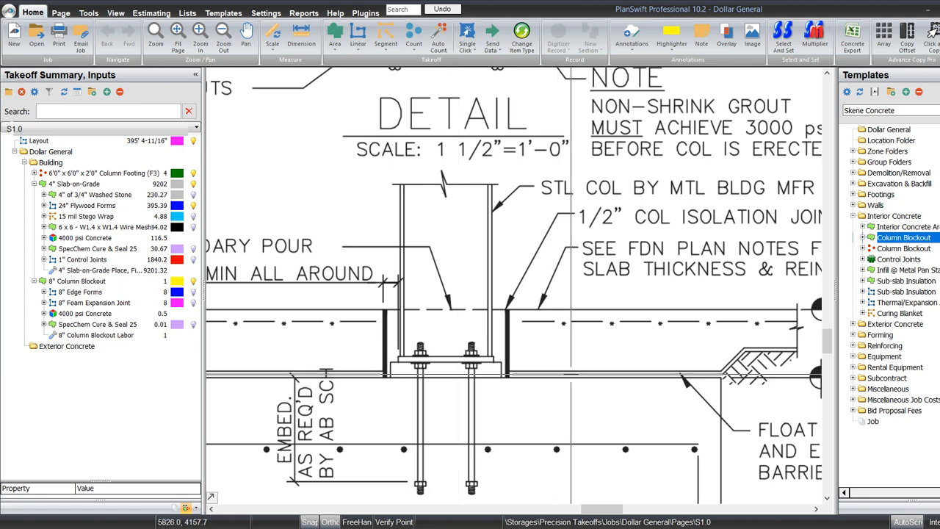
scroll(611, 386, down, 5)
drag(345, 217, 439, 337)
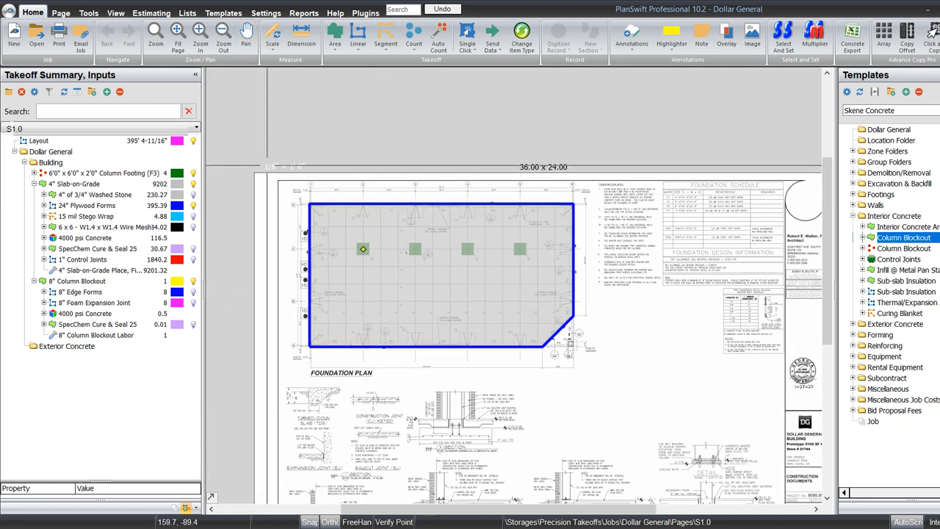
- Linear copy the C/2 column blockout along grid C at 26 ft spacing with 3 copies
scroll(354, 208, up, 3)
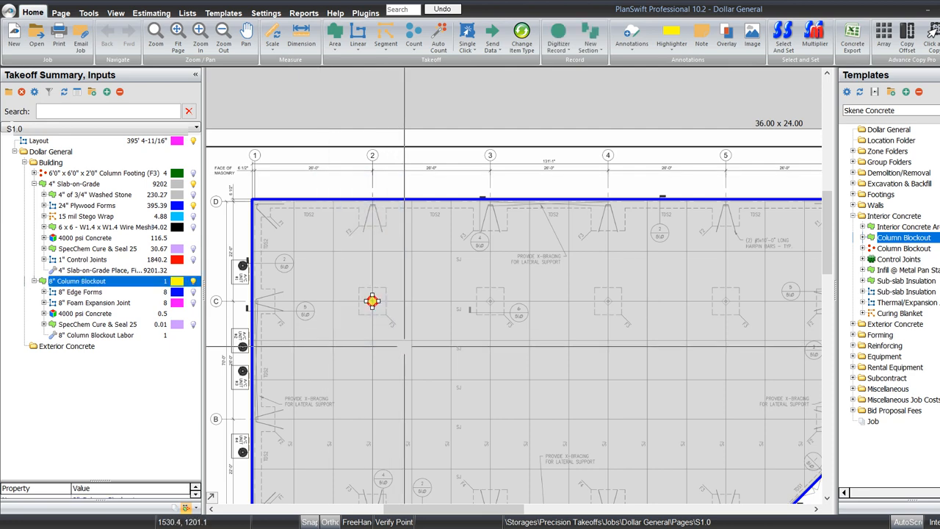
key(ctrl+l)
text(26)
key(Return)
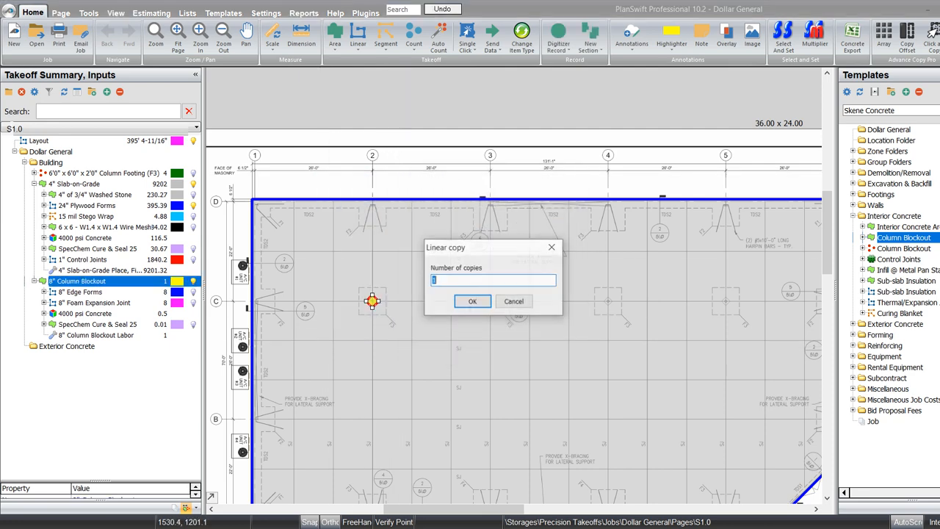
text(3)
key(Return)
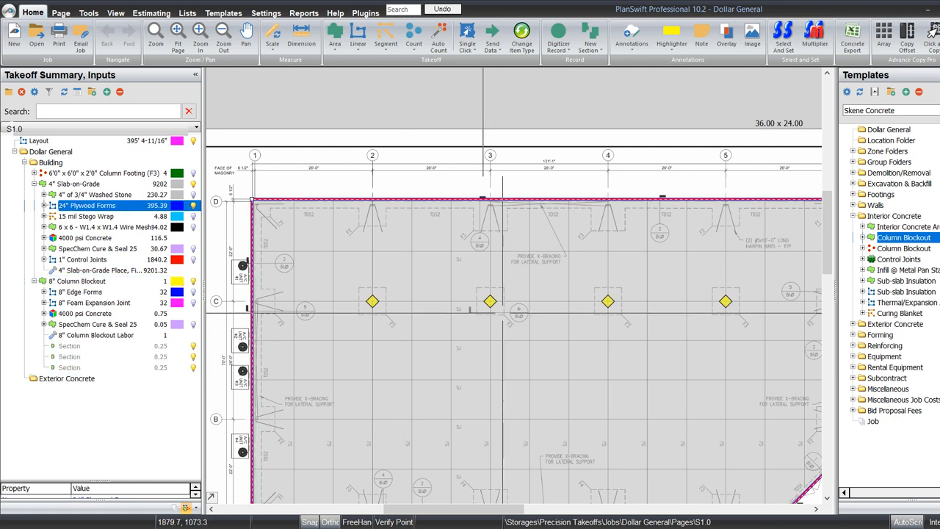
- Start a point-to-point subtraction from the 4" Slab-on-Grade section and cut out the diamond blockout at C/2
scroll(352, 312, down, 4)
right_click(340, 321)
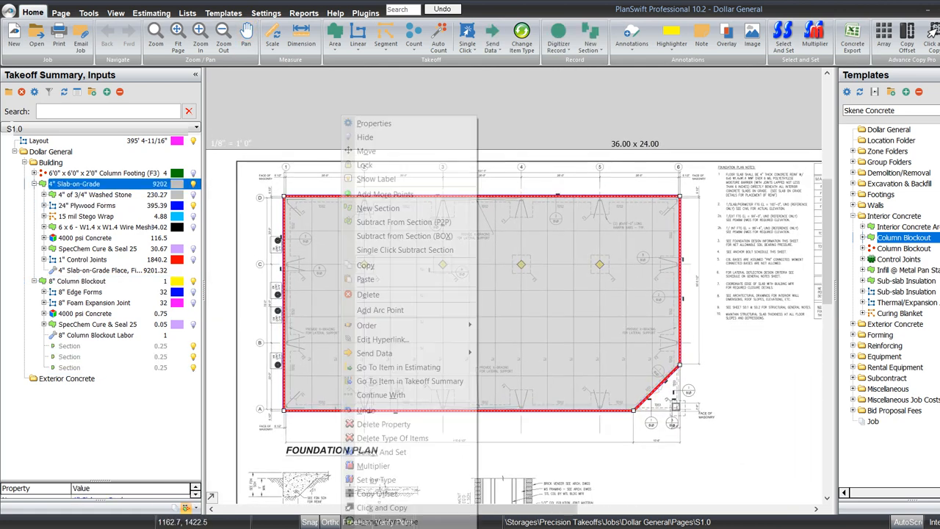
click(389, 222)
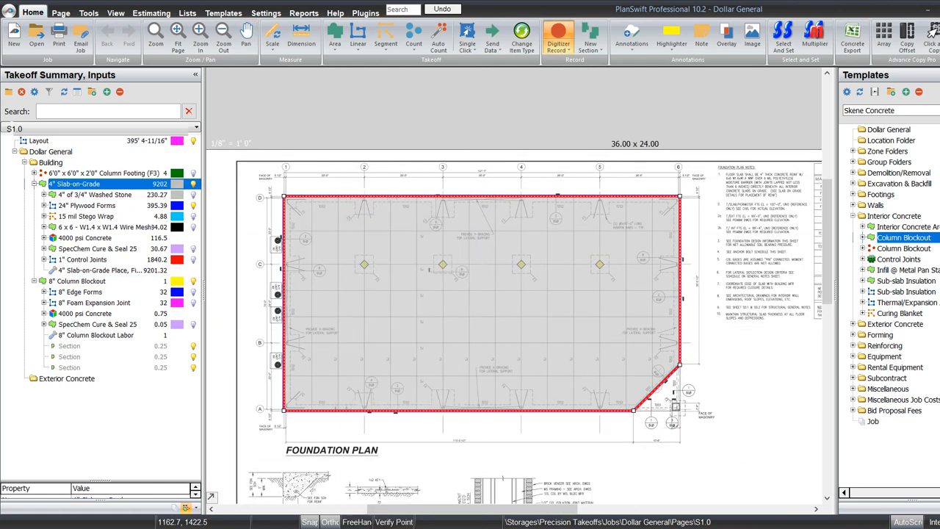
scroll(371, 268, up, 6)
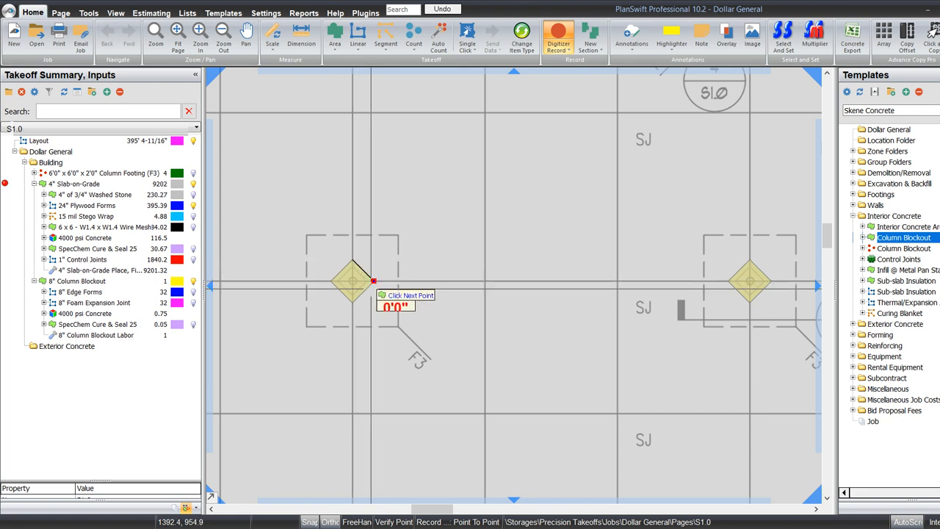
click(353, 301)
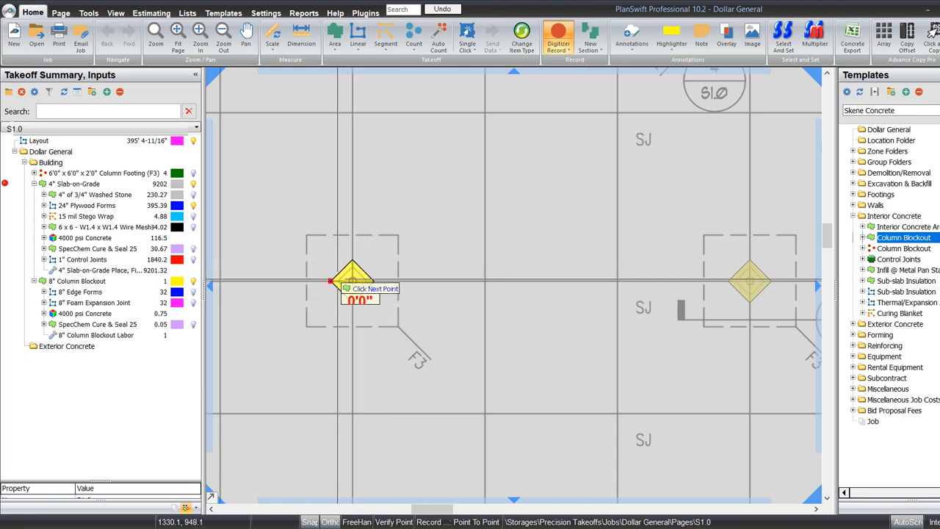
double_click(330, 281)
- Subtract the diamond blockout at C/3 from the slab by tracing its four corners
click(749, 259)
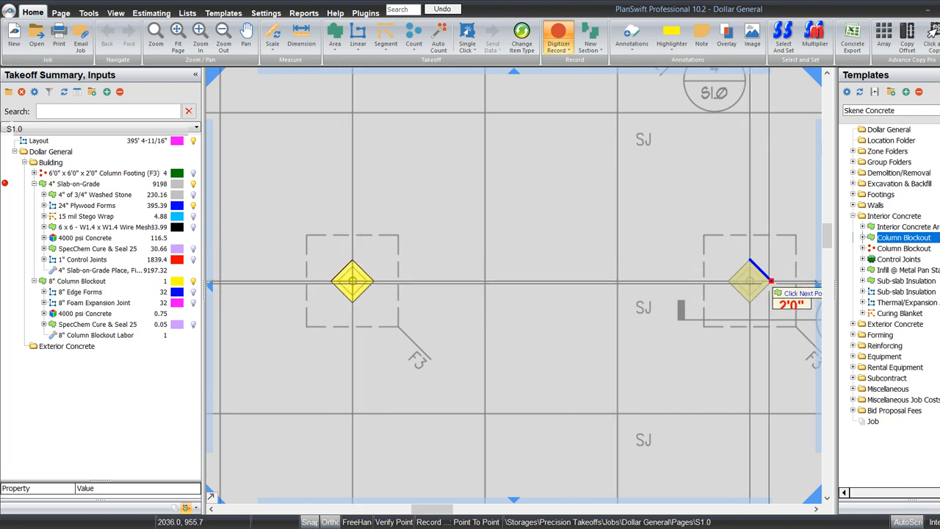
click(770, 281)
click(748, 303)
double_click(726, 281)
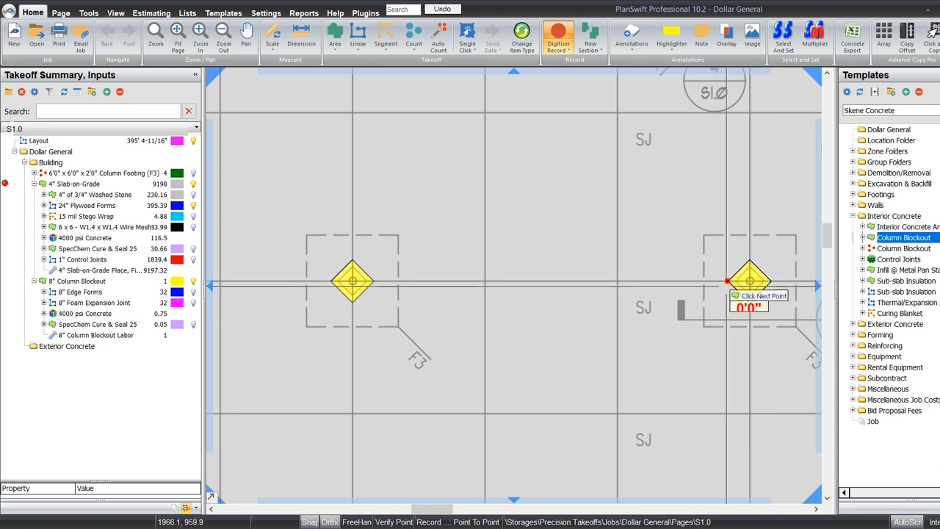
- Subtract the diamond blockout at C/4 from the slab by tracing its four corners
drag(726, 285, 209, 279)
alt+click(627, 254)
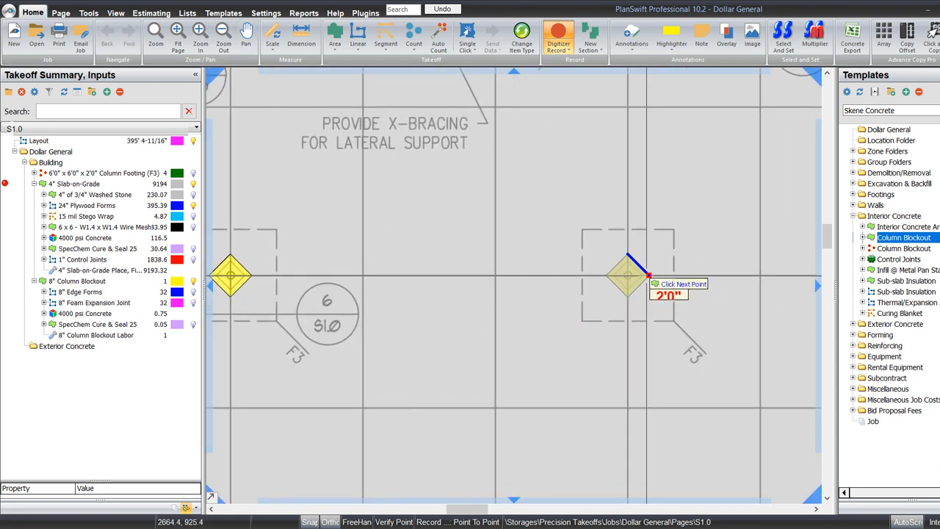
click(648, 276)
click(627, 296)
click(606, 275)
- Subtract the diamond blockout at C/5 from the slab and finish recording
drag(744, 275, 321, 225)
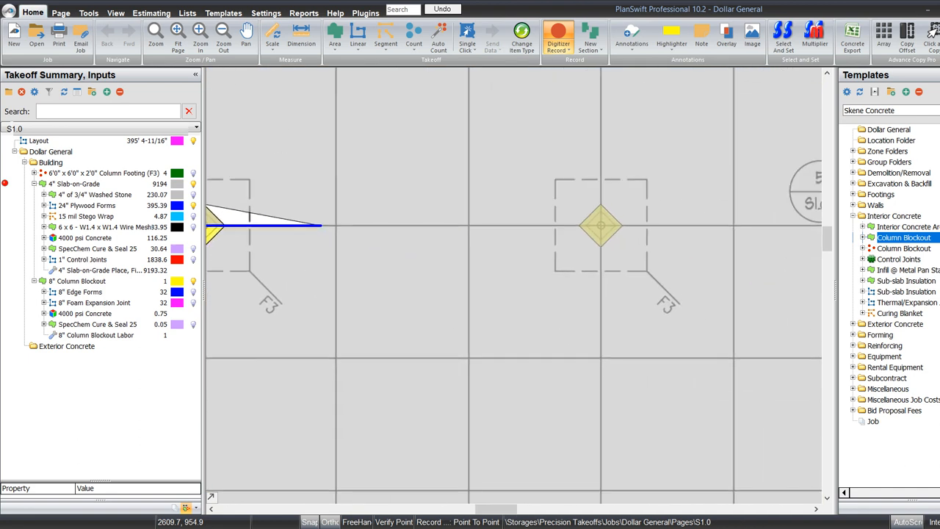
alt+click(602, 205)
click(623, 226)
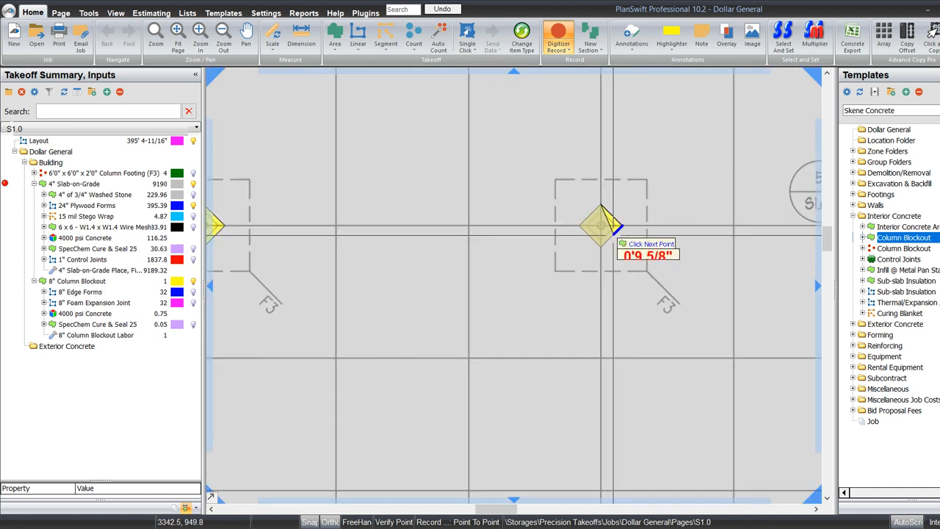
click(601, 246)
click(578, 225)
key(Escape)
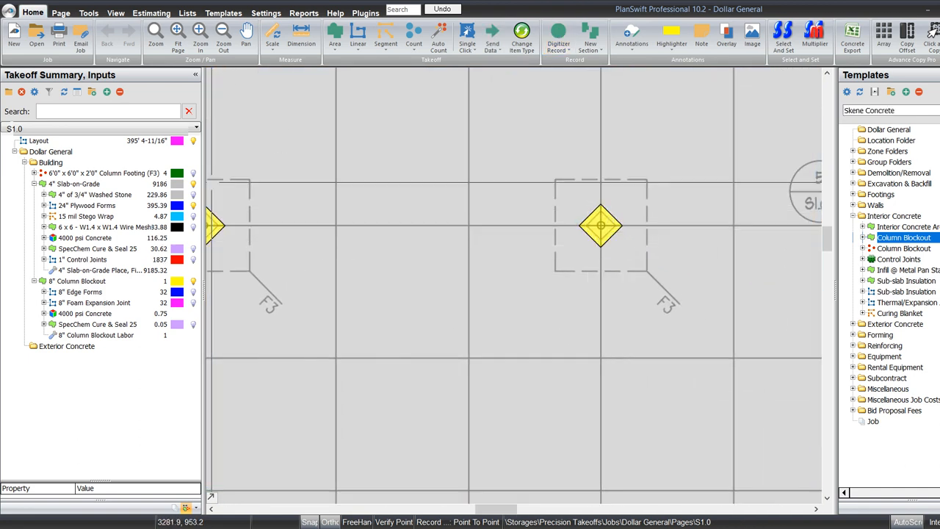
- Show the column footings on the plan again, collapse the 8" Column Blockout items and check the slab's area
click(193, 173)
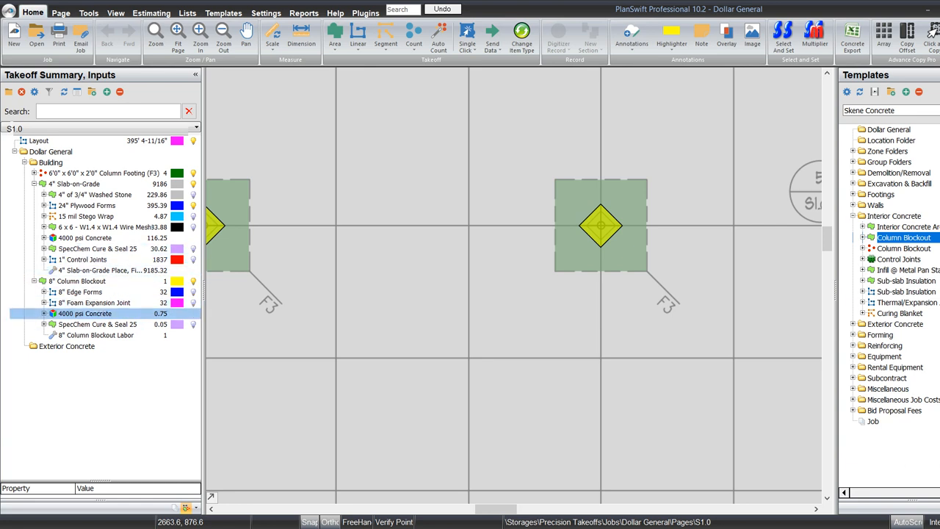
click(35, 282)
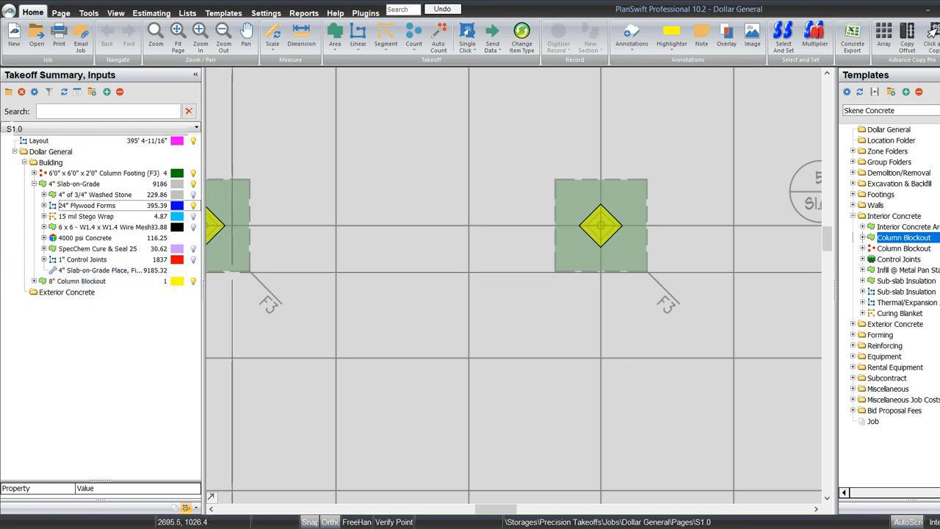
mouse_move(453, 298)
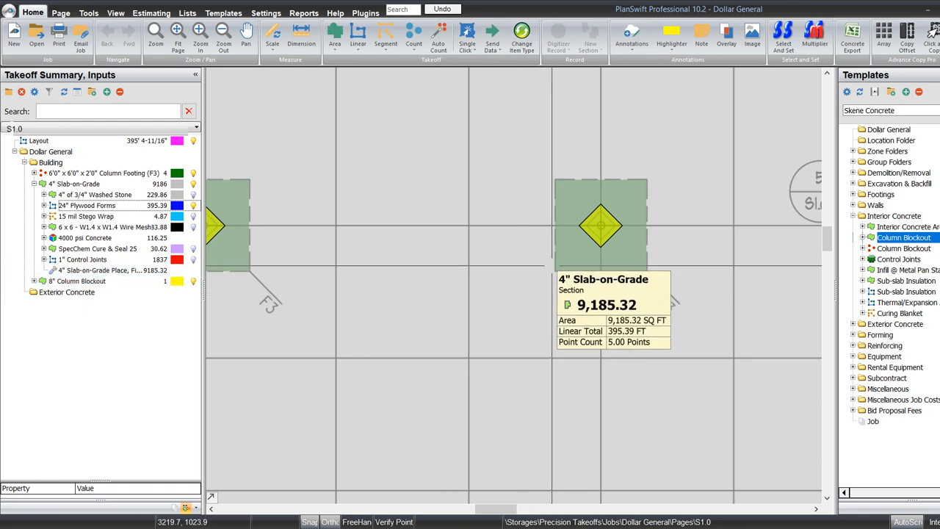
scroll(453, 299, down, 3)
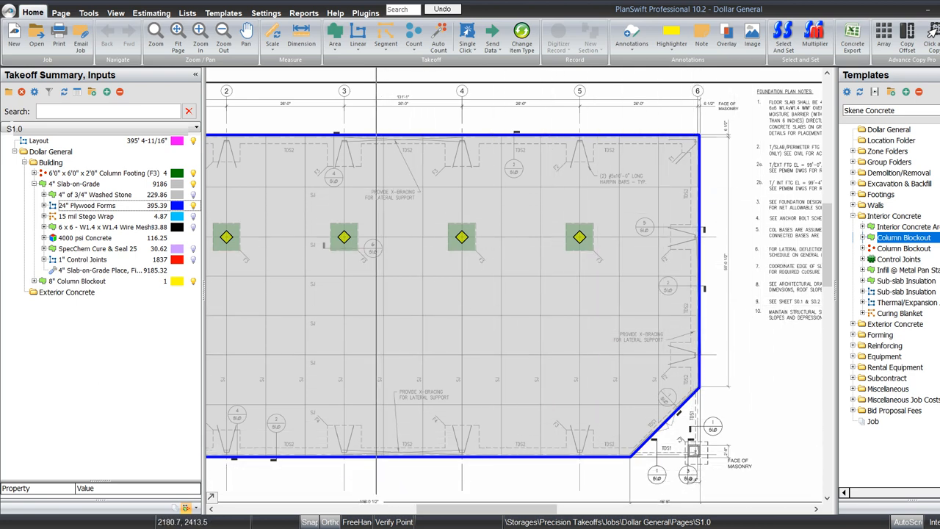
mouse_move(375, 502)
mouse_down()
mouse_move(469, 458)
mouse_move(631, 429)
mouse_up()
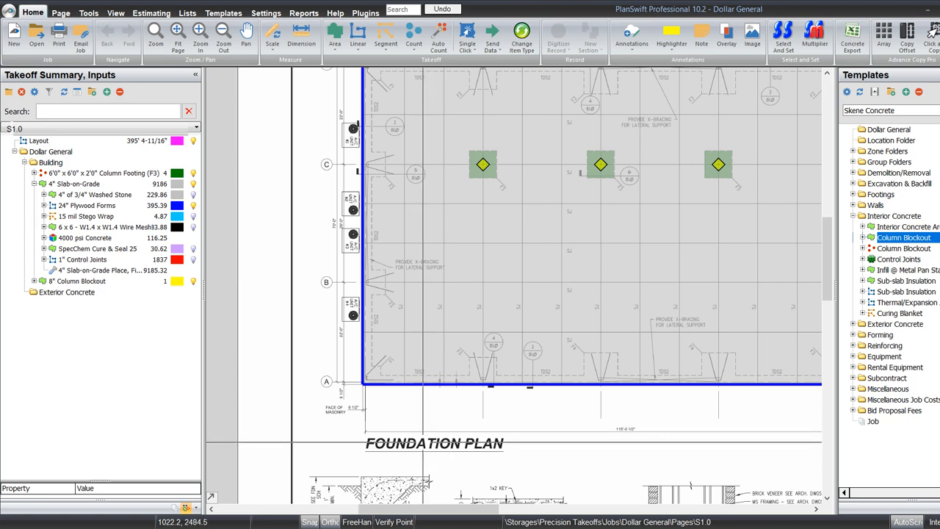
- Examine the footing and turned-down slab marks at the building's corners and their sizes in the foundation schedule
scroll(269, 206, up, 2)
scroll(375, 137, up, 5)
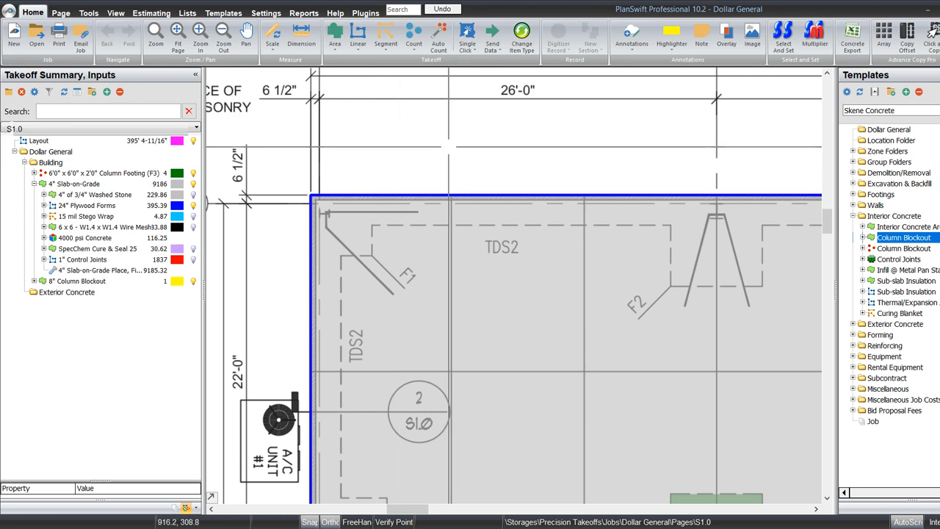
scroll(450, 146, down, 8)
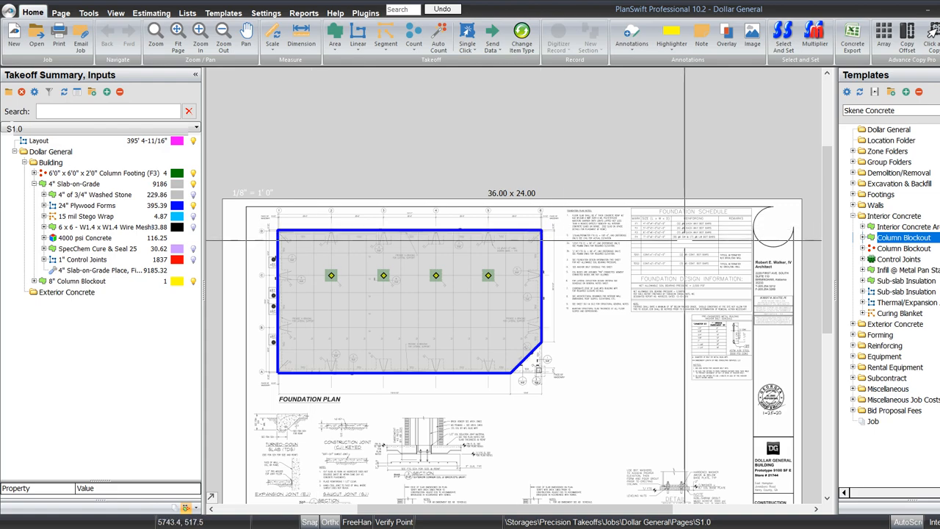
scroll(684, 240, up, 5)
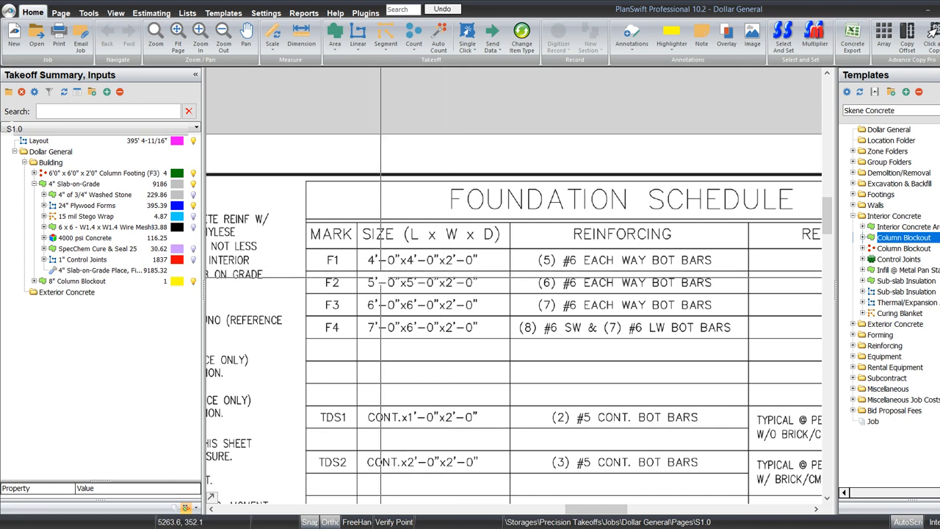
drag(372, 291, 486, 282)
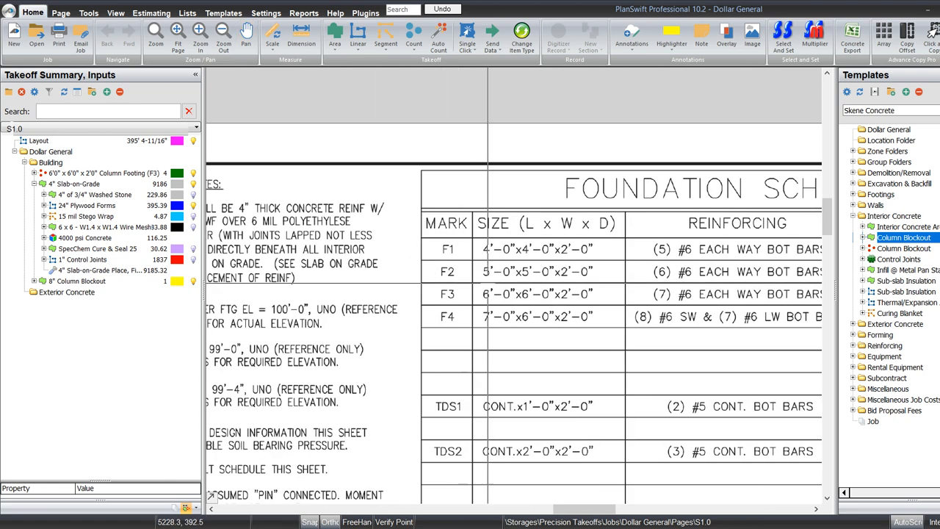
scroll(617, 280, down, 4)
drag(571, 361, 608, 278)
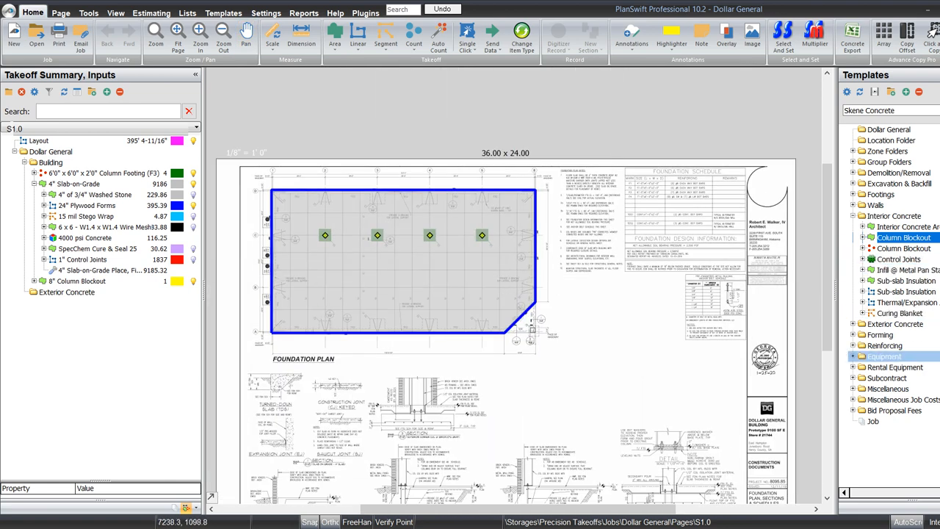
- Add a linear Thickened Concrete item to the 4" slab-on-grade, with a 48 in base width and 24 in total thickness
click(853, 388)
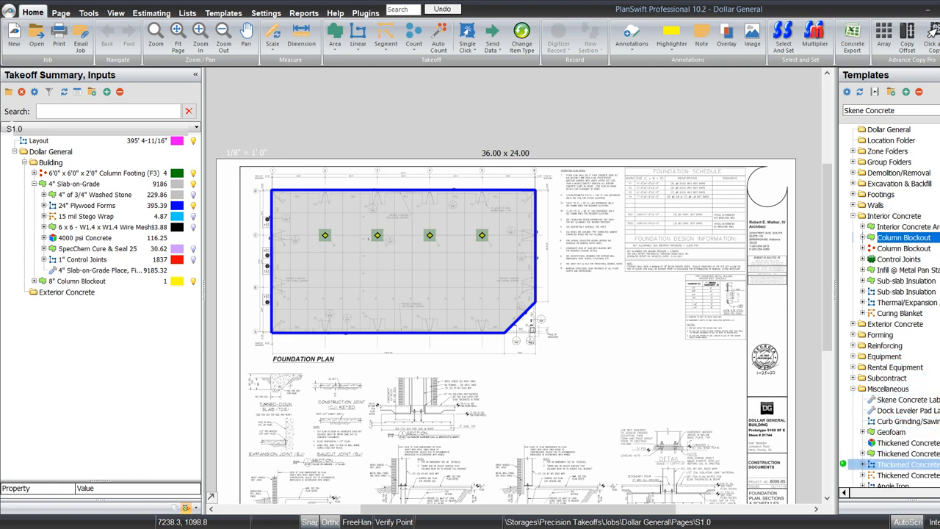
click(907, 464)
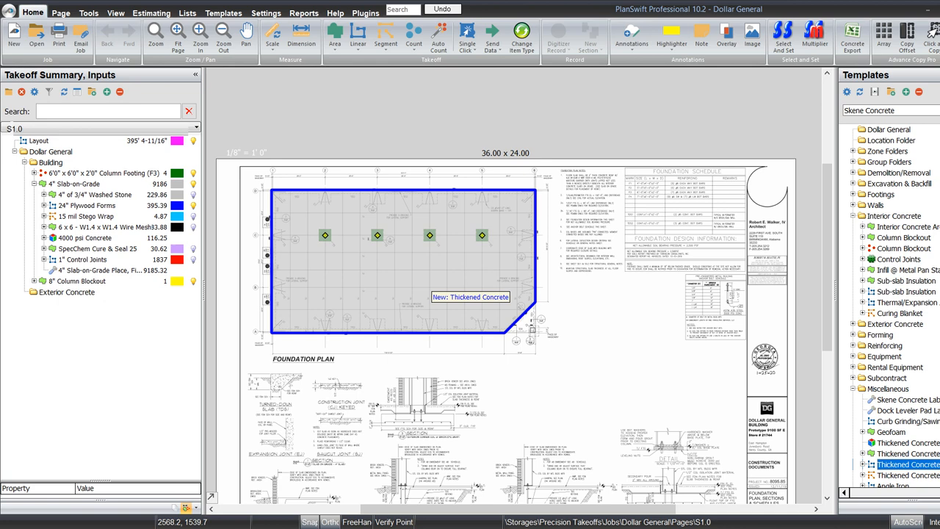
click(367, 293)
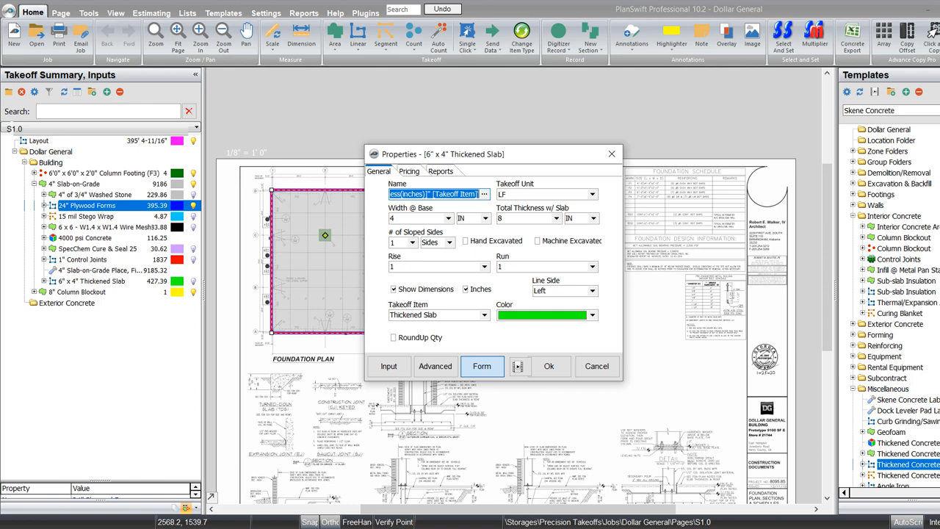
key(Tab)
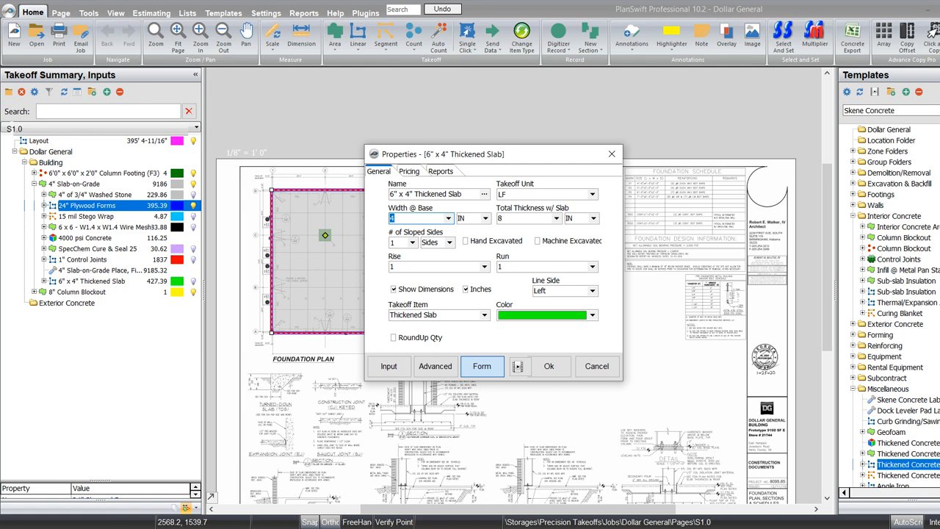
text(48)
key(Tab)
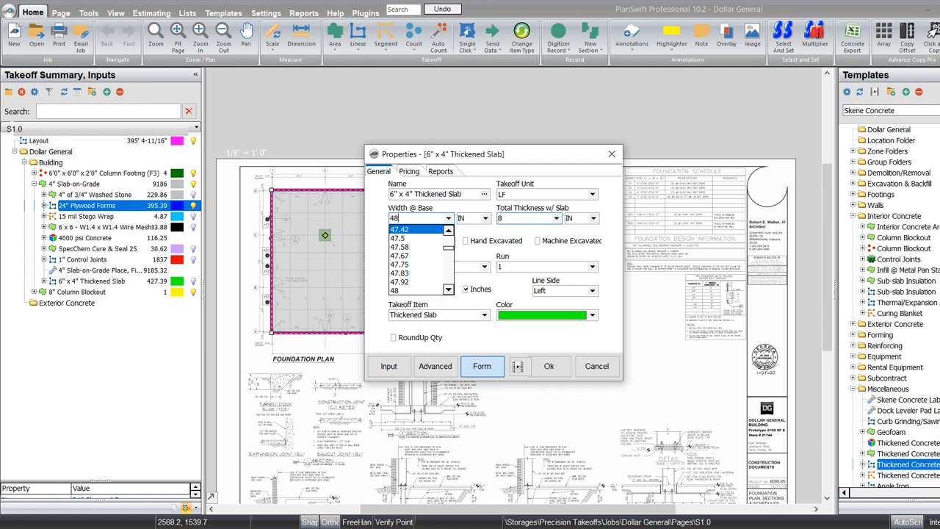
key(Tab)
key(Tab)
text(24)
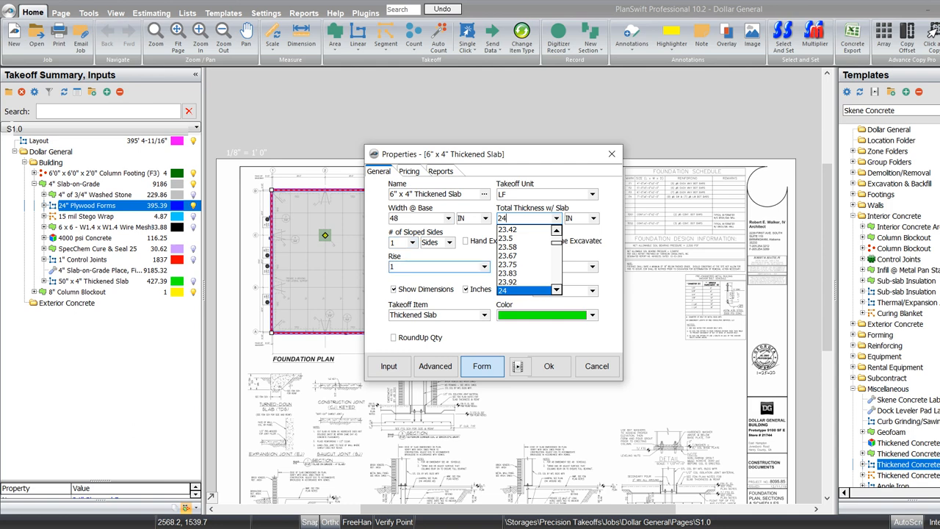
- Set the takeoff item to Turn Down Edge (F1), mark it as machine excavated and accept the properties
click(484, 314)
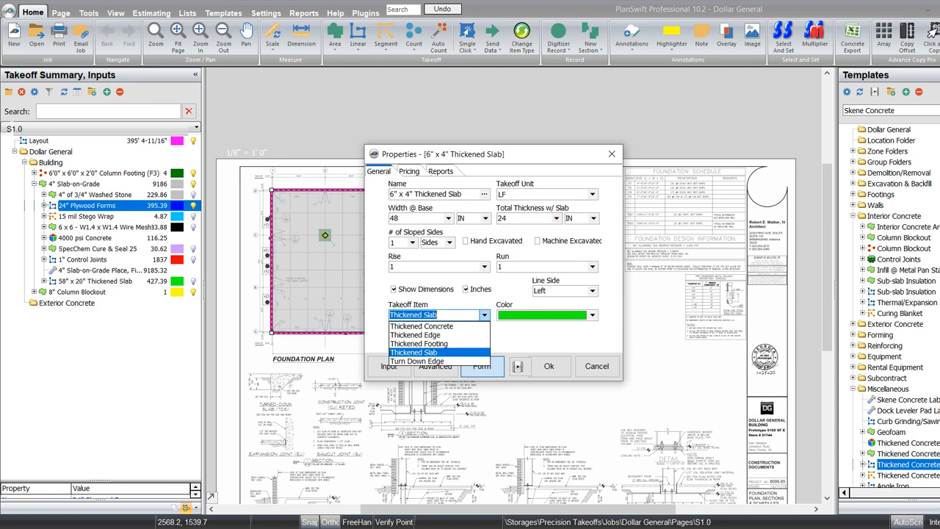
click(417, 361)
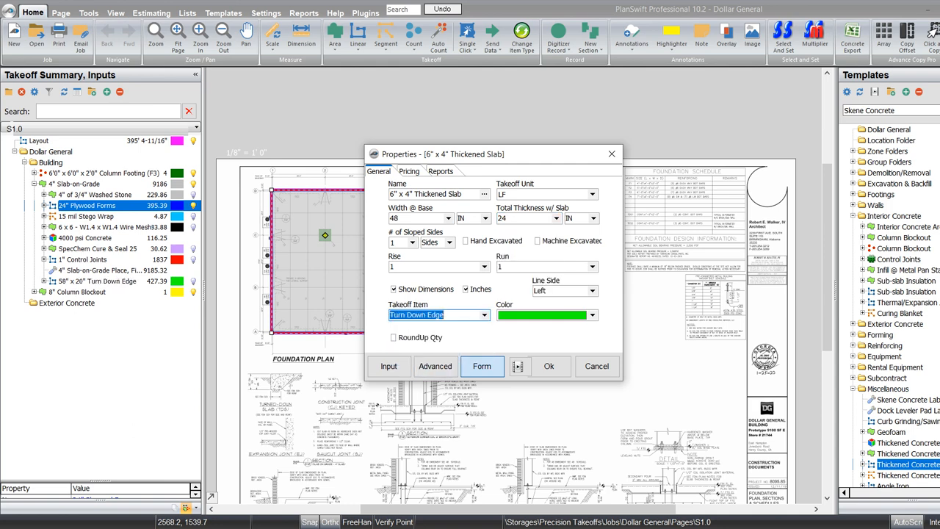
click(445, 314)
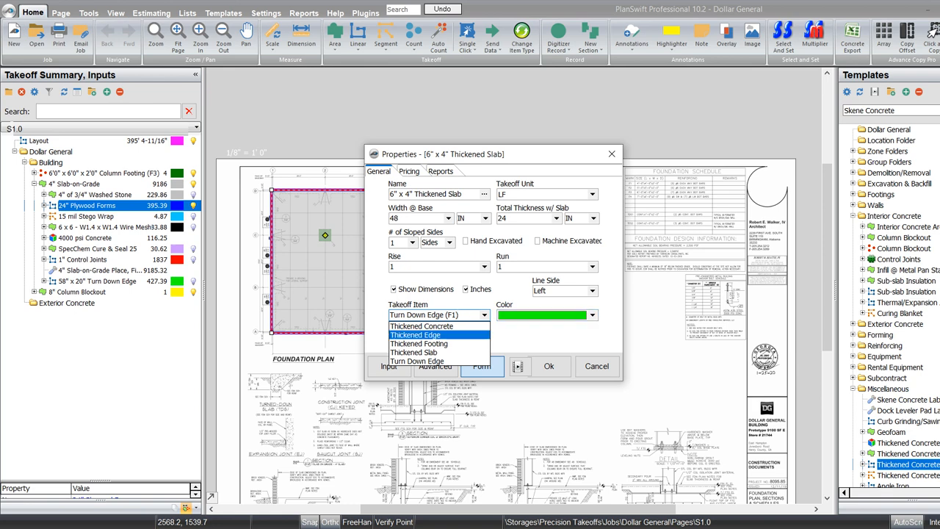
click(537, 240)
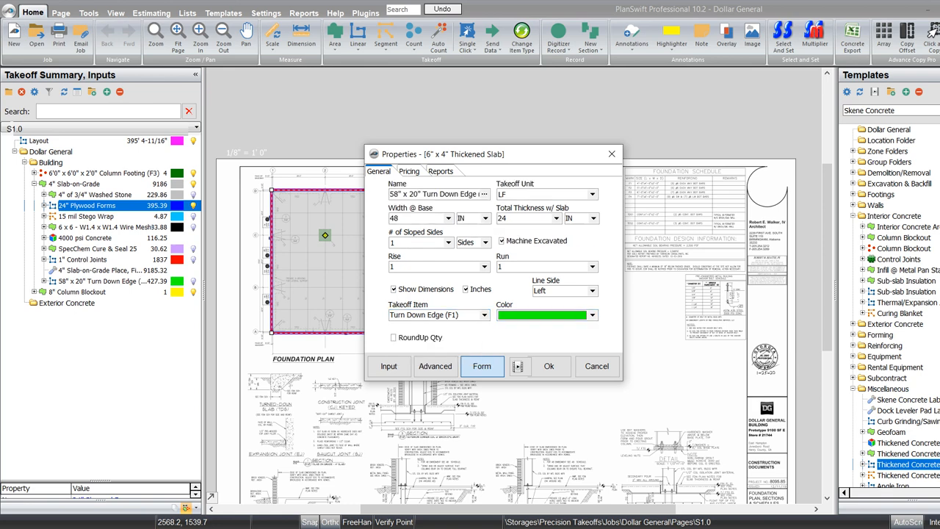
click(550, 366)
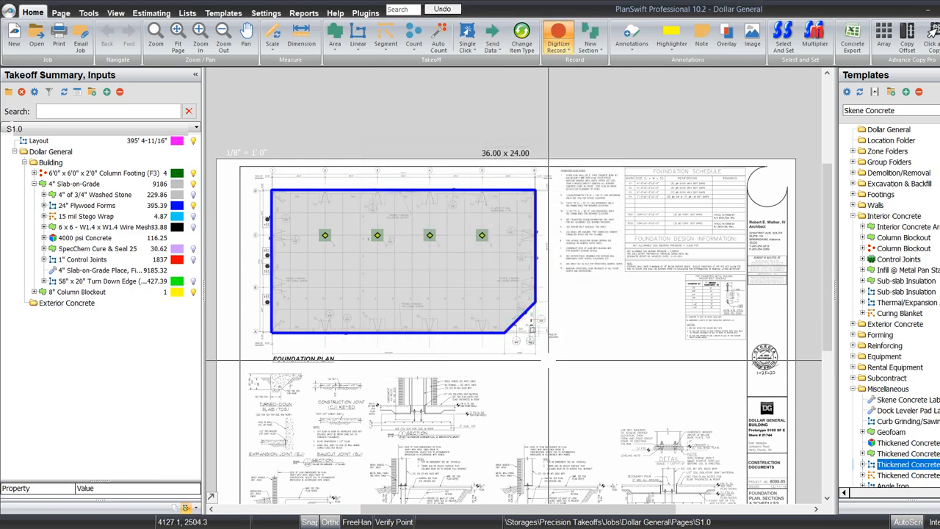
- Examine section 2 for the exterior brick veneer edge and section 4 for the sidewall steel column footing
drag(467, 407, 512, 297)
scroll(343, 425, up, 5)
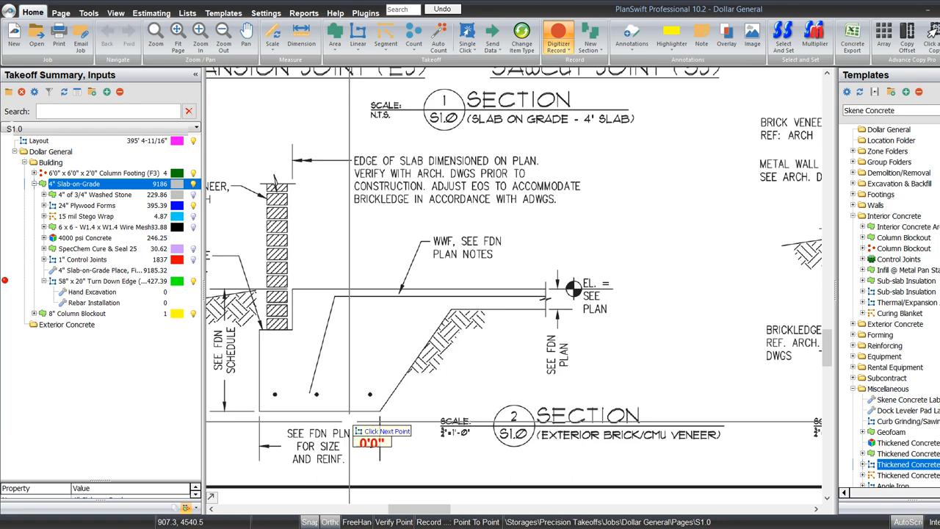
drag(341, 431, 399, 416)
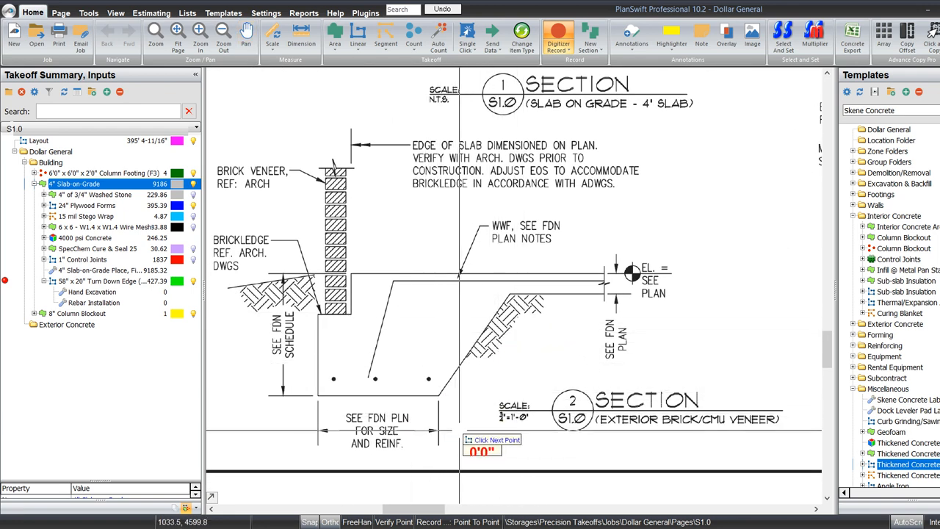
drag(636, 417, 333, 416)
drag(533, 415, 370, 415)
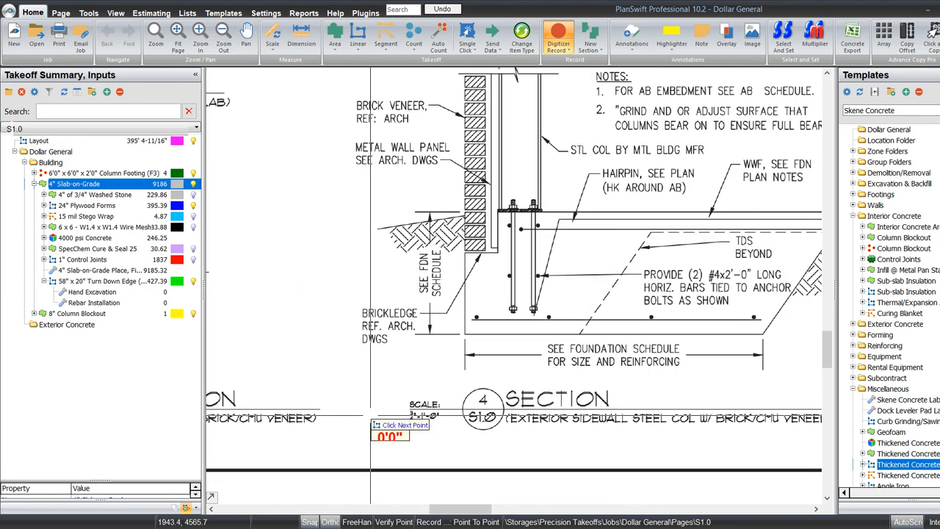
scroll(370, 421, down, 4)
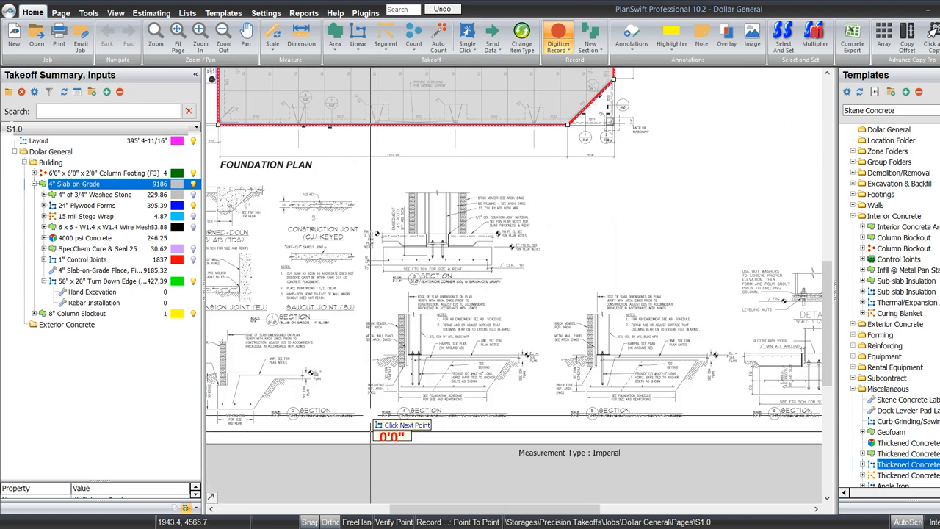
drag(387, 208, 437, 292)
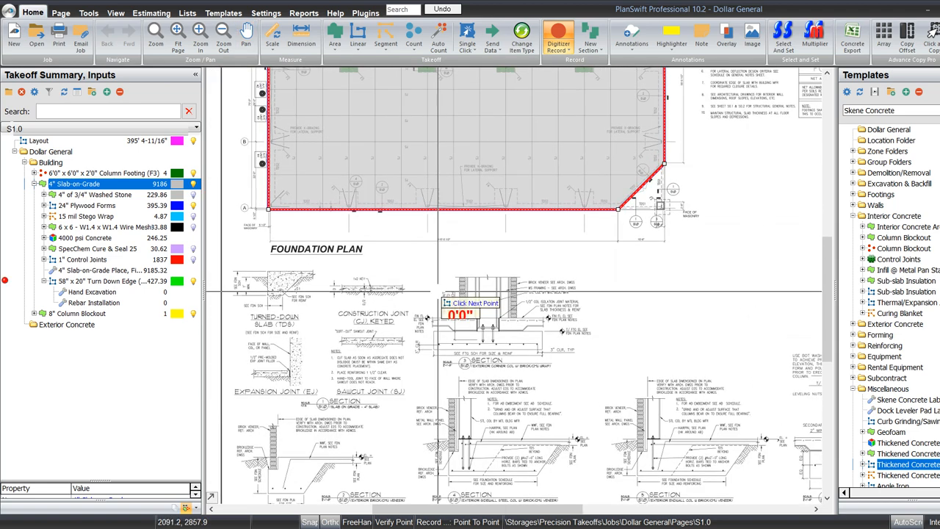
drag(321, 248, 415, 405)
- Draw a turn-down edge segment about 5'11" long from slab corner D/1 toward grid 2 and check the band's width
scroll(366, 139, up, 2)
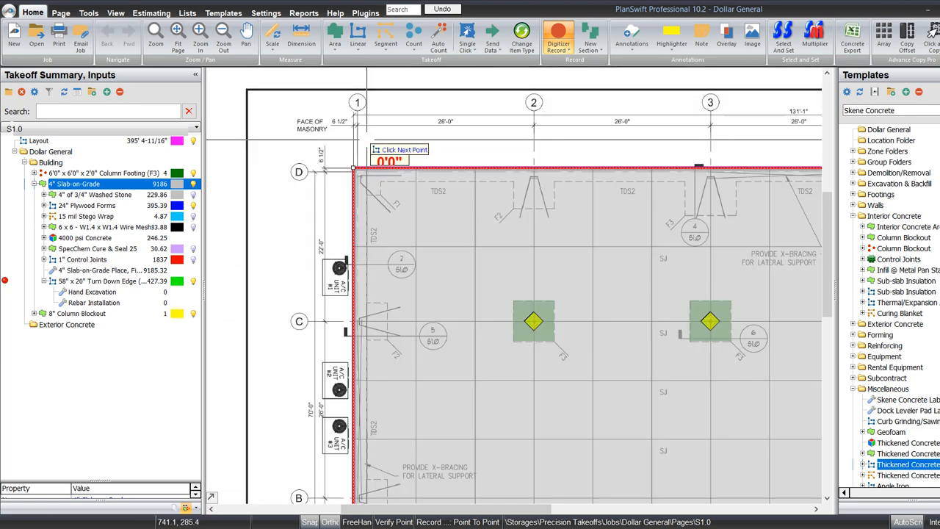
scroll(367, 139, up, 5)
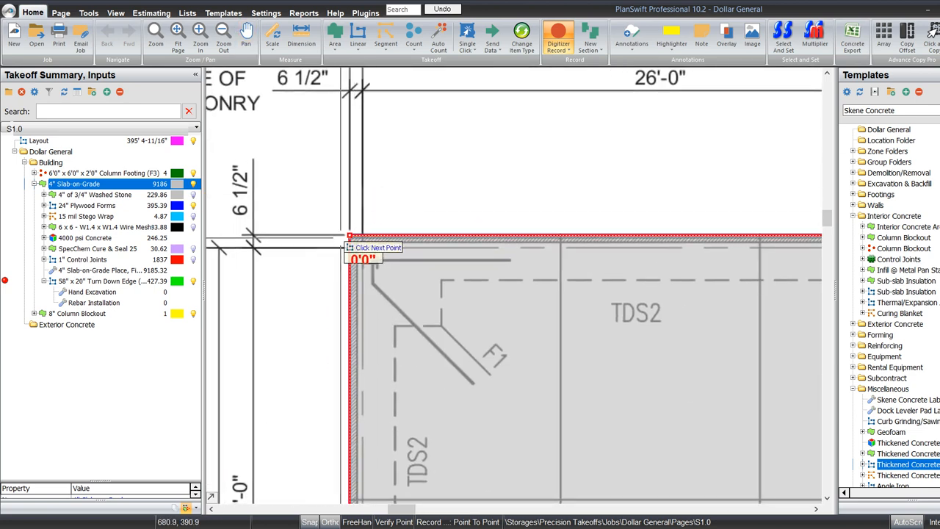
click(348, 237)
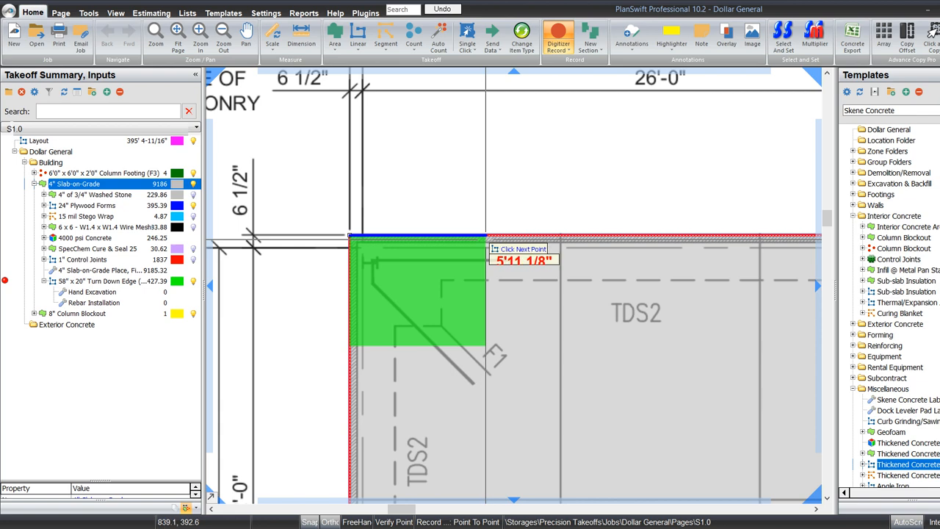
click(485, 239)
click(350, 237)
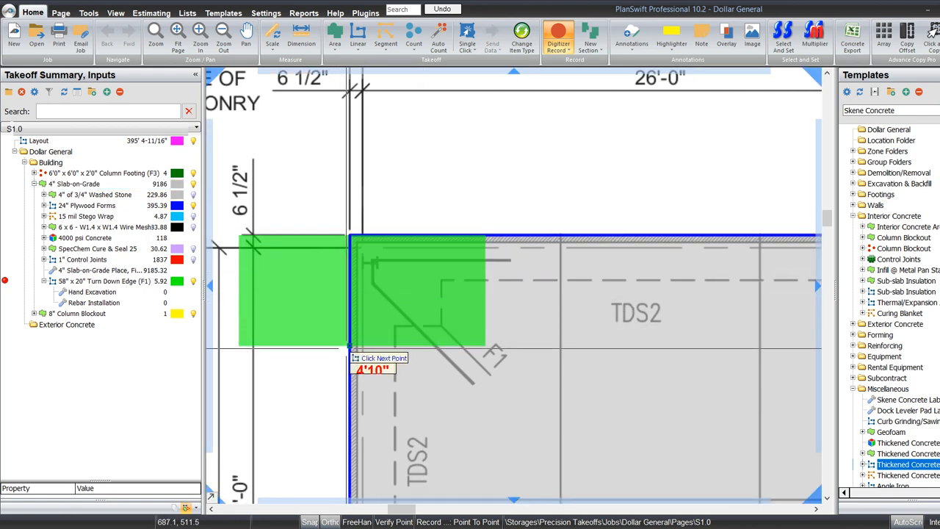
click(349, 347)
key(Escape)
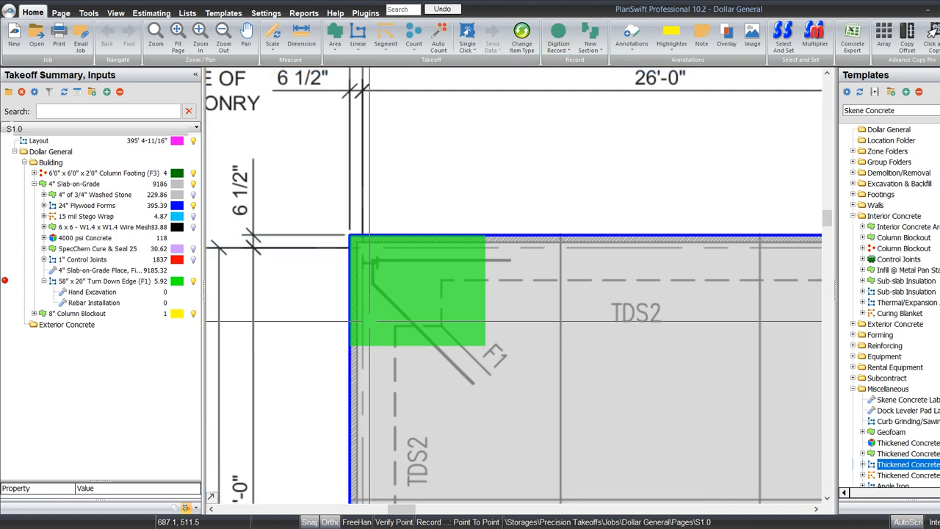
- Redraw the turn-down edge at corner D/1 as a 4'10" line and measure the dashed F1 outline on the plan
click(413, 287)
key(r)
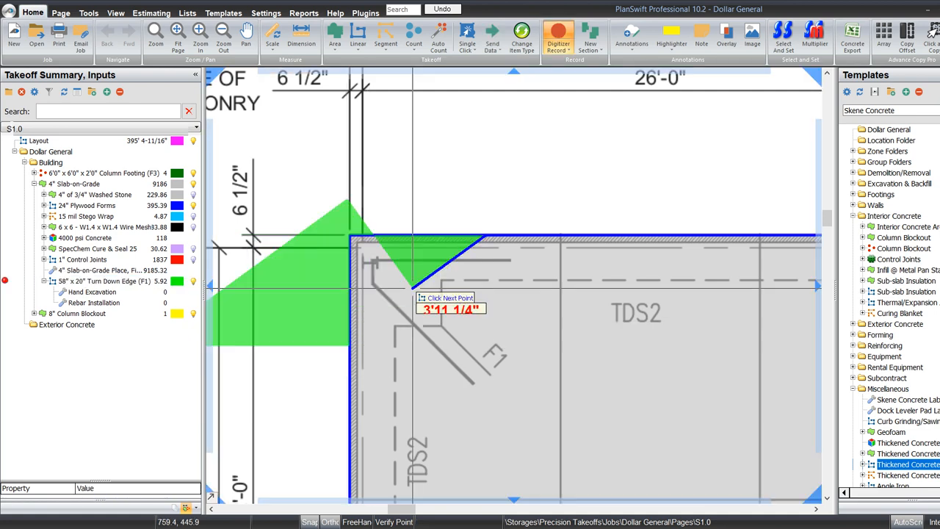
key(BackSpace)
text(4)
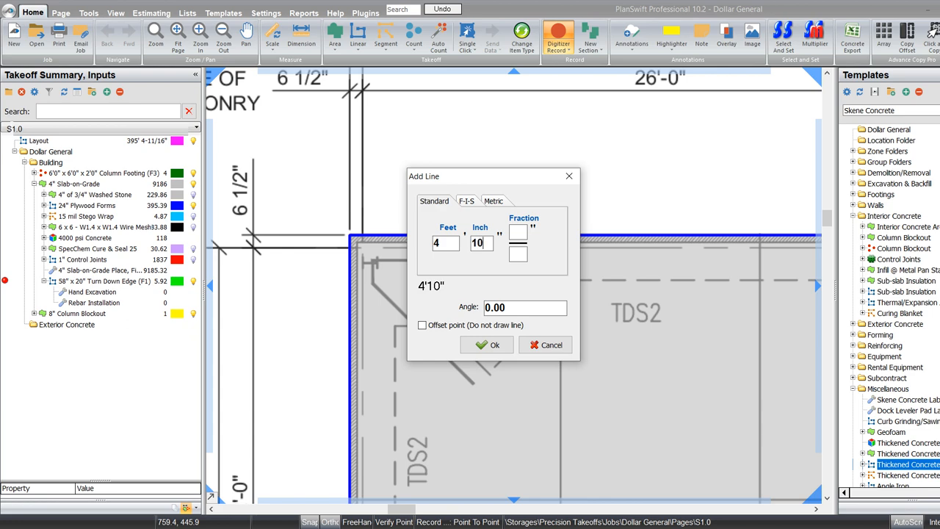
text(10)
key(Return)
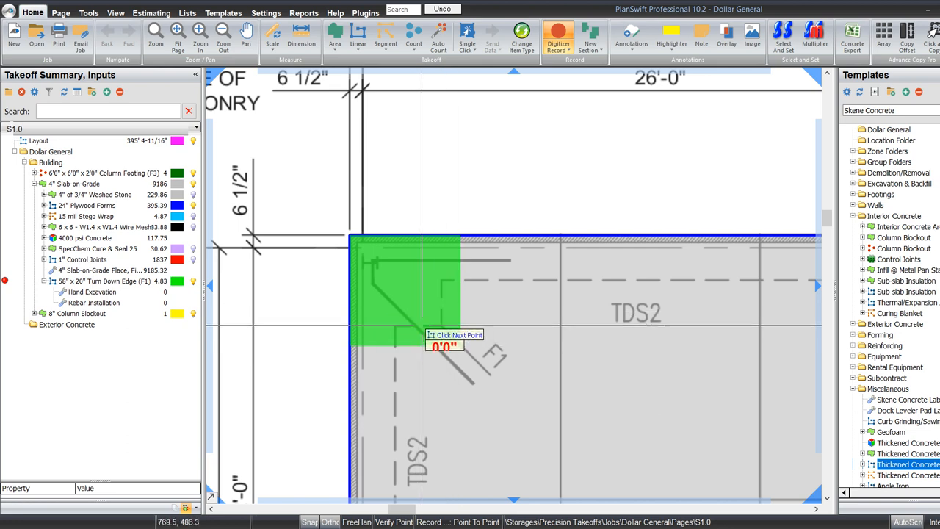
click(442, 325)
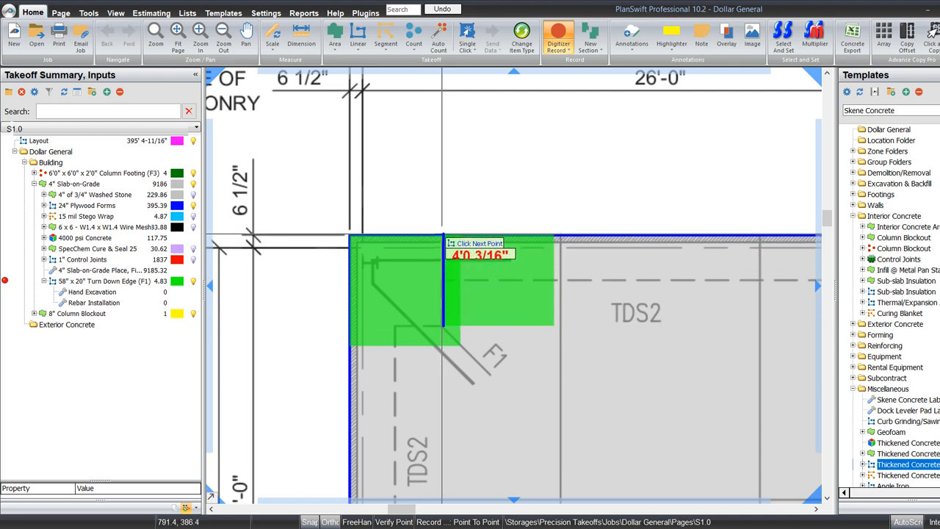
click(442, 236)
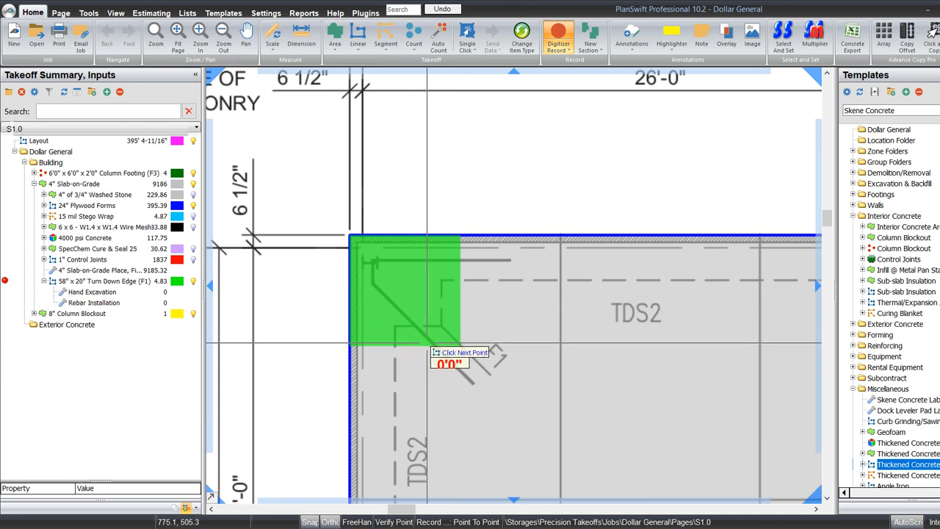
- Draw a 4'10" F1 turn-down edge segment at slab corner D/6, with its band inside the slab
scroll(361, 308, down, 3)
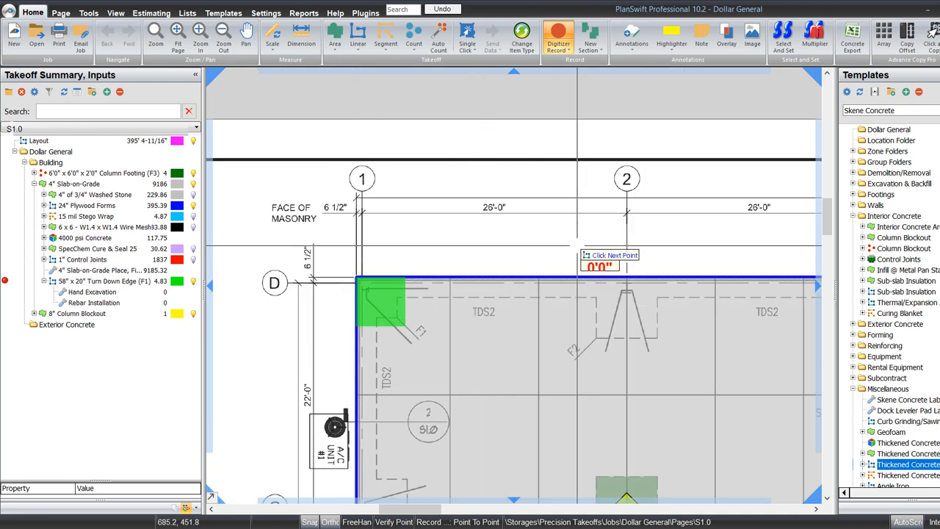
drag(602, 243, 474, 253)
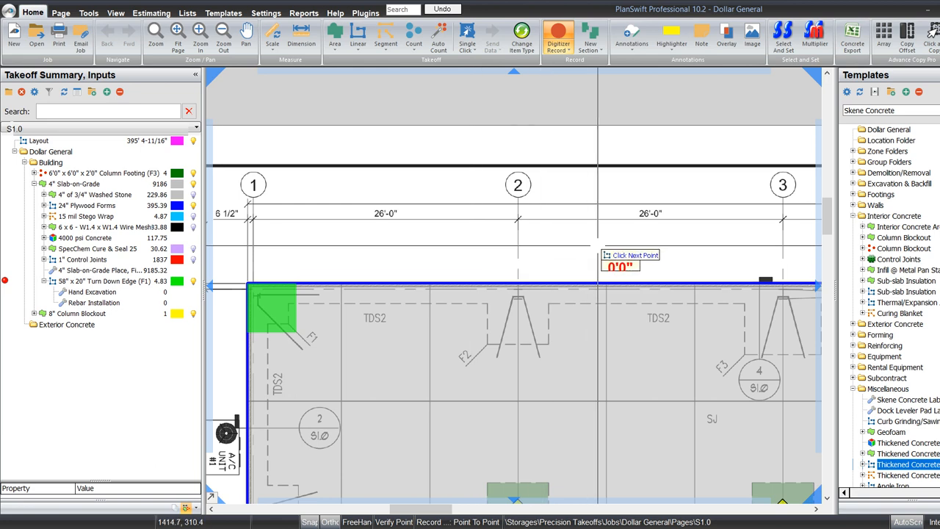
drag(665, 239, 500, 233)
drag(674, 213, 422, 218)
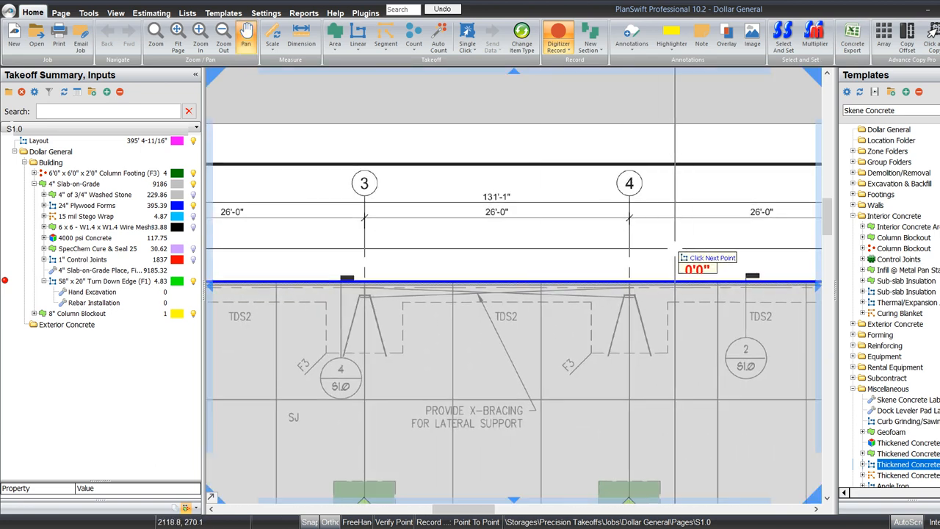
drag(674, 246, 429, 258)
drag(682, 271, 470, 250)
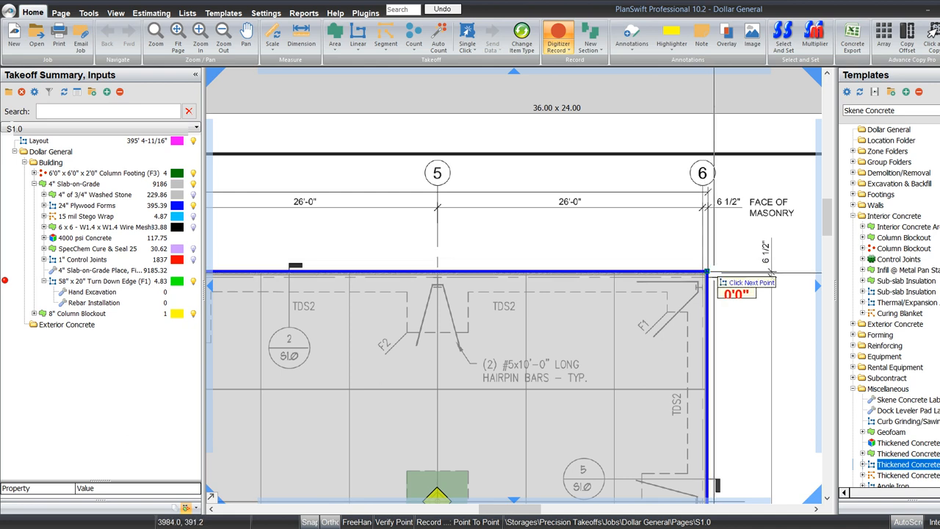
text(4)
key(Tab)
text(10)
key(Return)
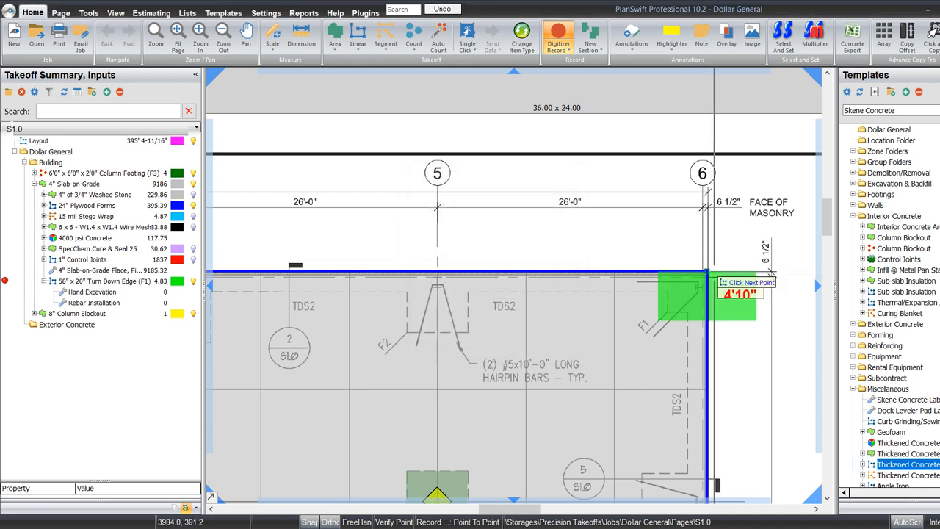
click(655, 271)
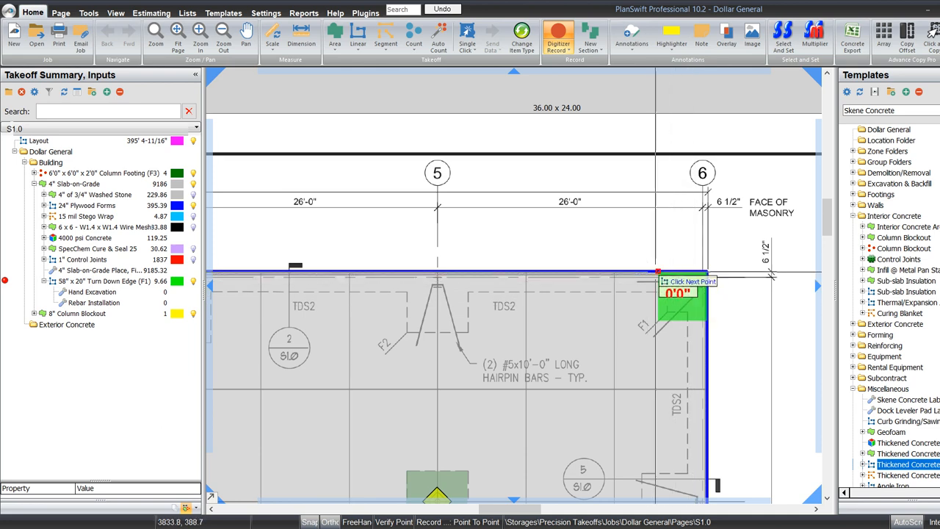
- Draw a 4'10" F1 turn-down edge segment at slab corner A/1 and finish recording the item
drag(757, 441, 718, 286)
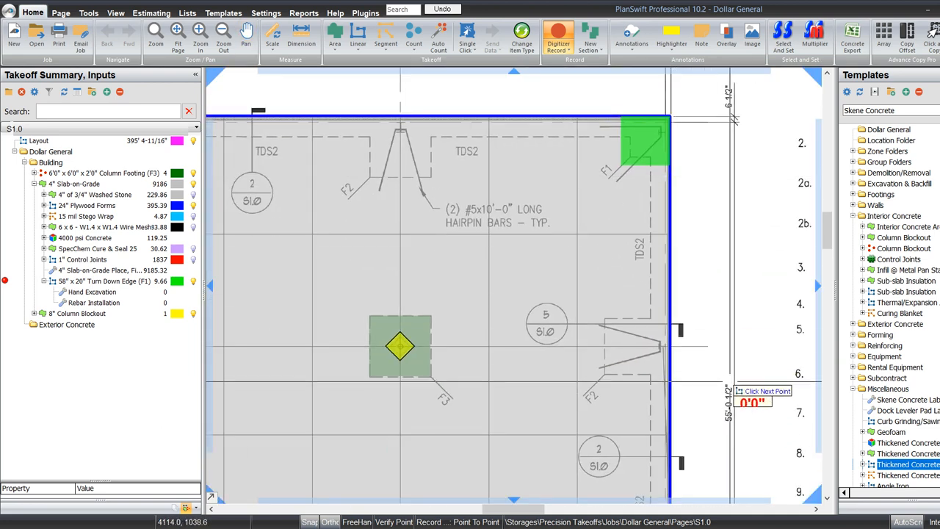
drag(728, 394, 739, 151)
drag(672, 448, 744, 220)
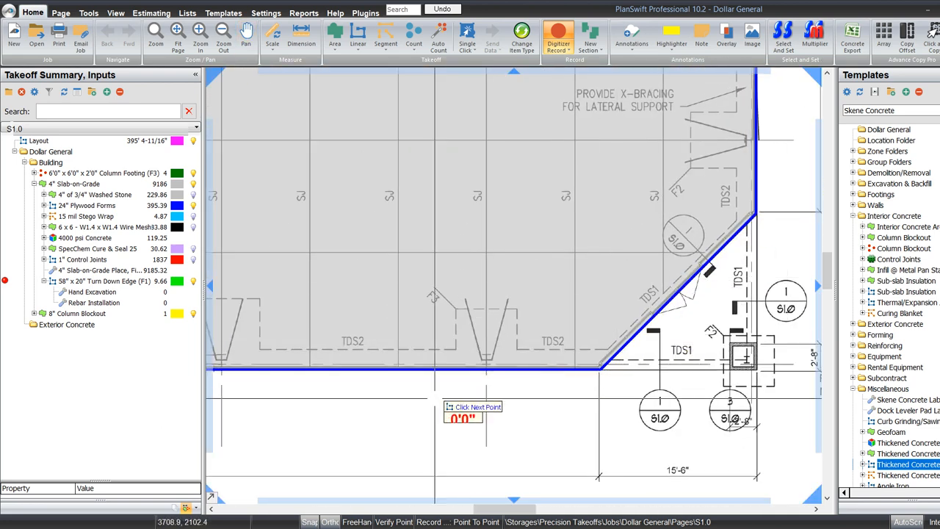
drag(394, 391, 726, 399)
drag(367, 406, 554, 402)
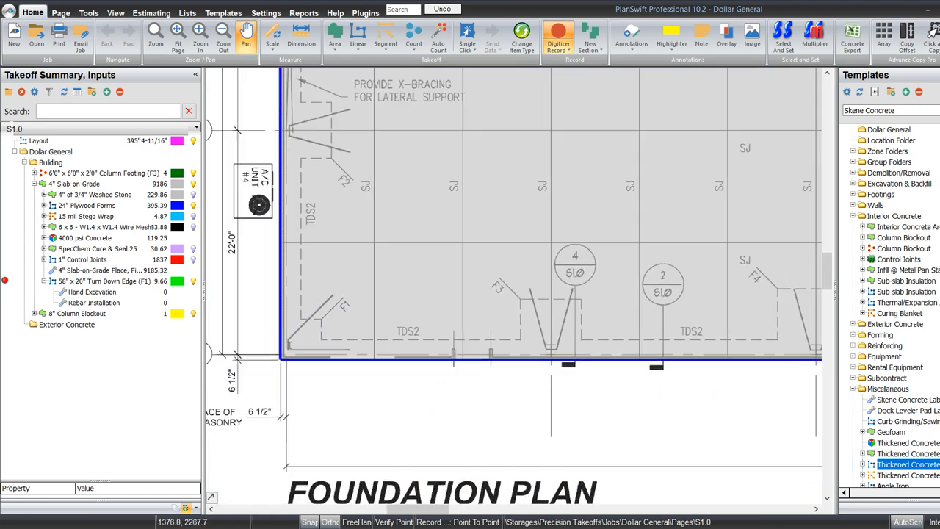
drag(486, 399, 591, 415)
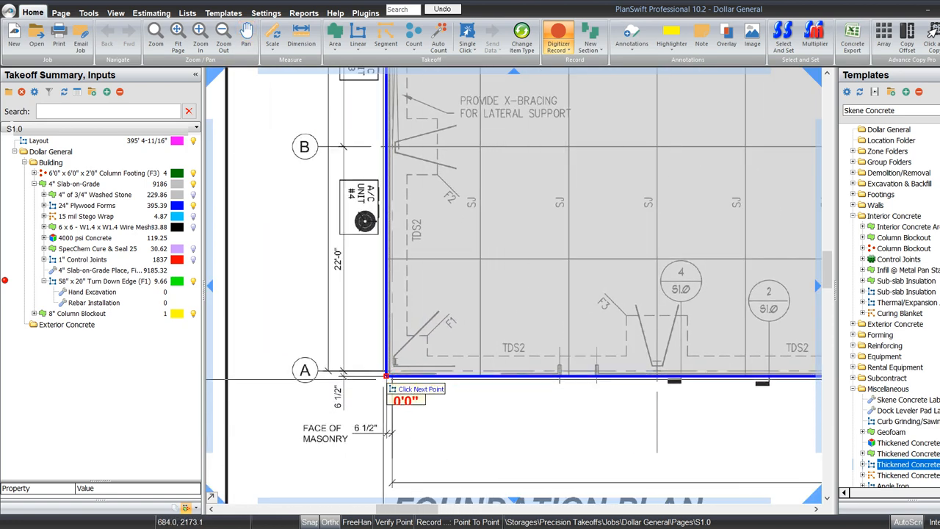
text(4)
key(Tab)
text(10)
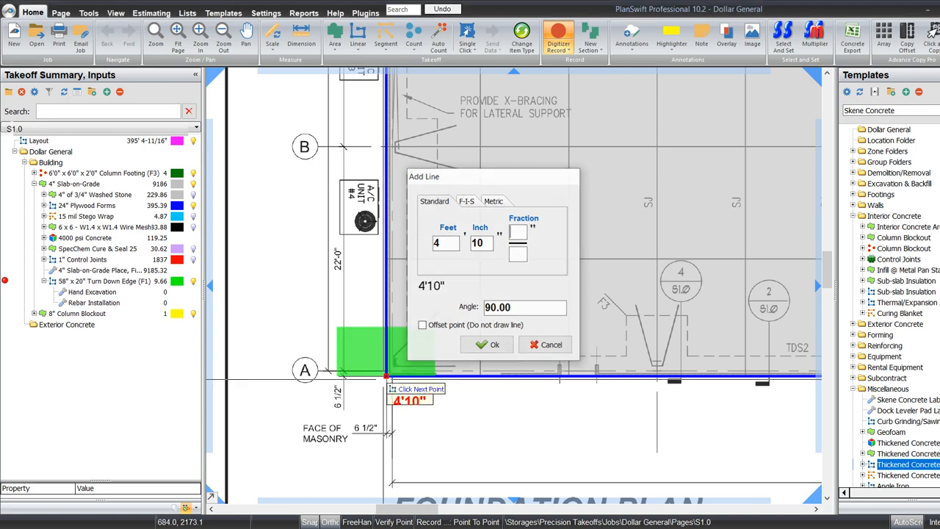
key(Return)
key(Escape)
- Examine the foundation schedule for the F1 footing's size and bottom-bar reinforcing
scroll(354, 376, down, 4)
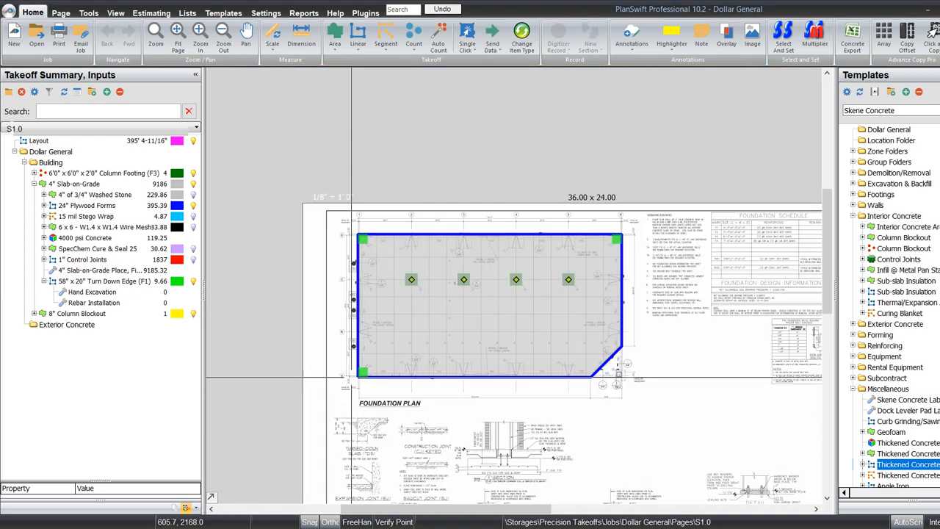
scroll(612, 227, up, 7)
scroll(727, 334, down, 6)
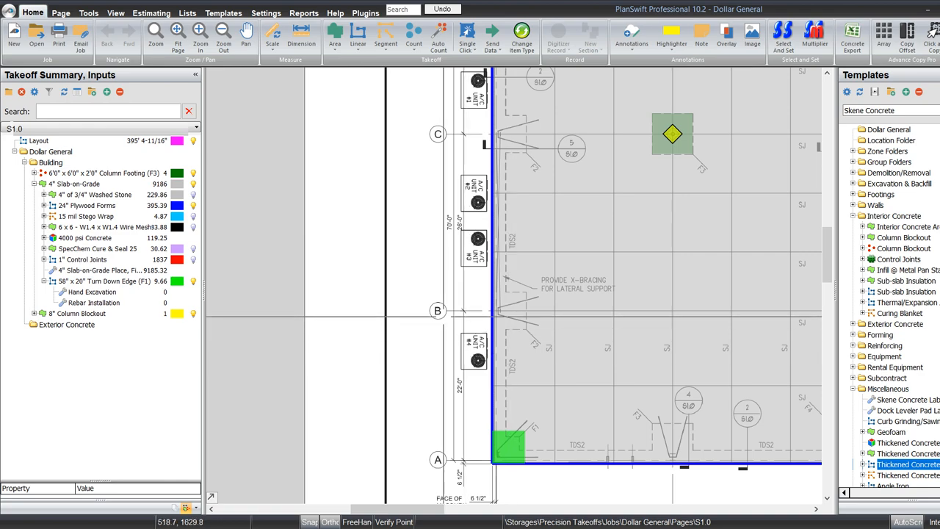
scroll(444, 358, down, 6)
scroll(723, 138, up, 6)
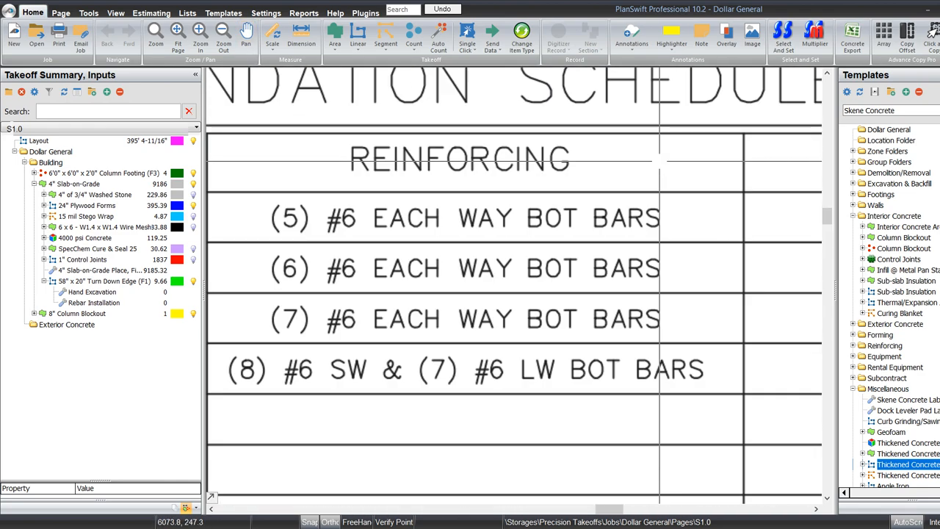
drag(423, 309, 649, 316)
scroll(570, 316, down, 1)
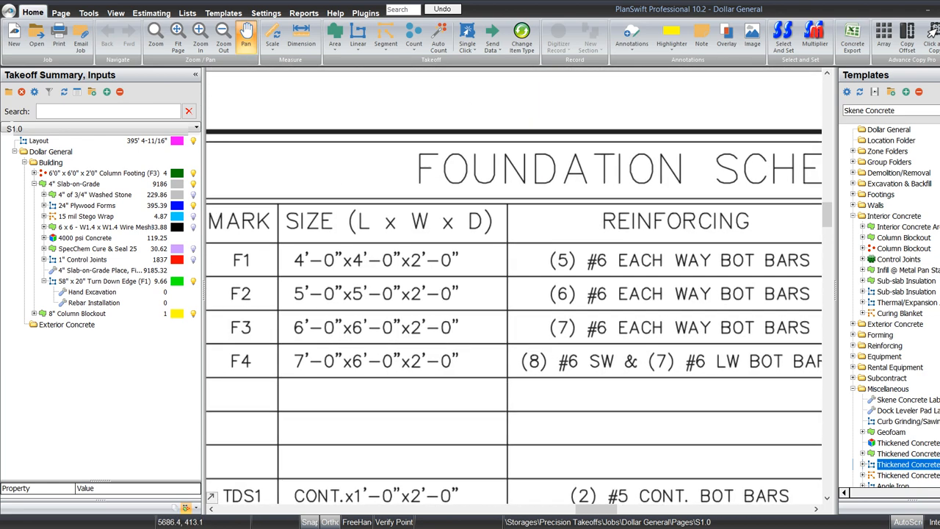
drag(581, 327, 485, 331)
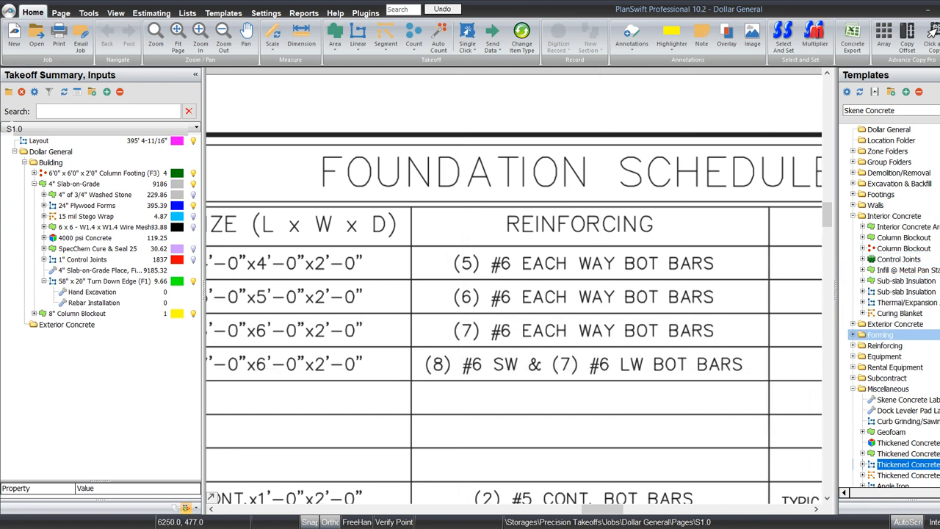
- Add the Straight Bars template from the count rebar items to the Turn Down Edge (F1) takeoff
click(853, 345)
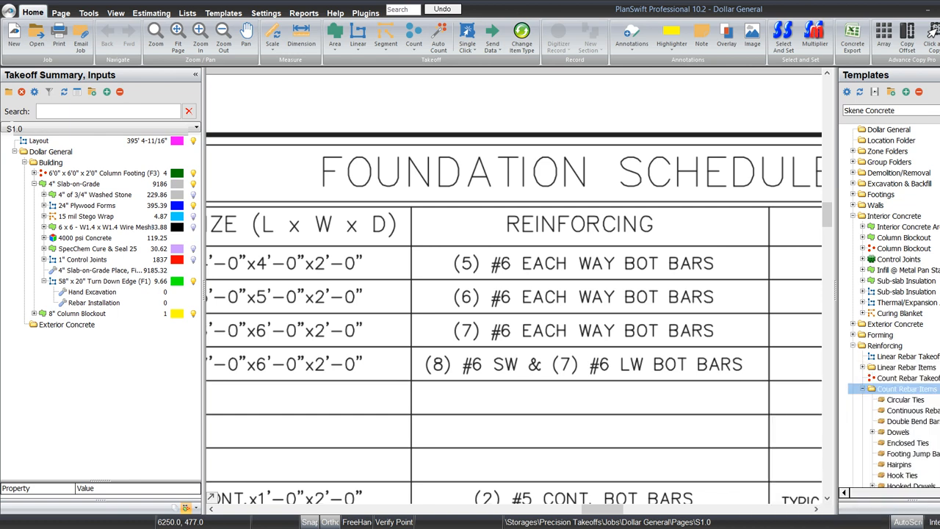
scroll(899, 367, down, 1)
scroll(889, 307, down, 1)
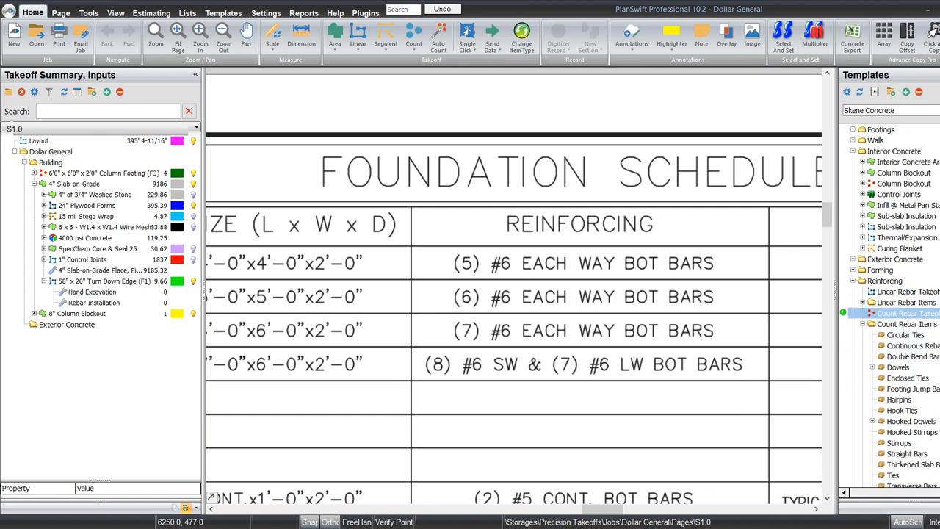
scroll(899, 286, down, 1)
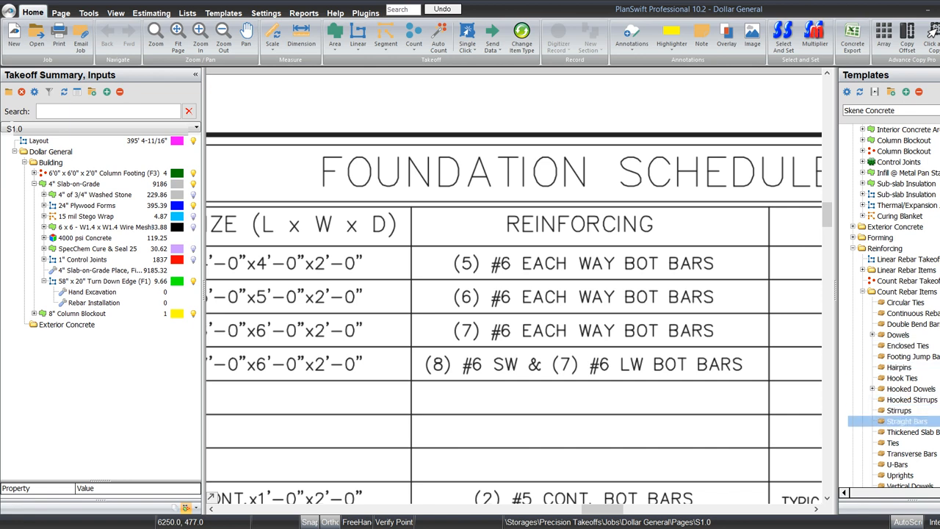
click(906, 420)
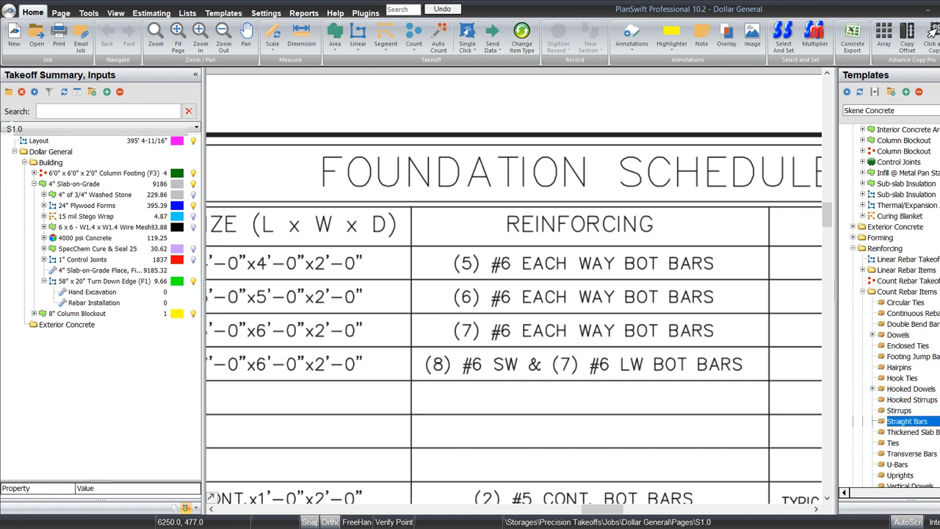
drag(907, 421, 102, 281)
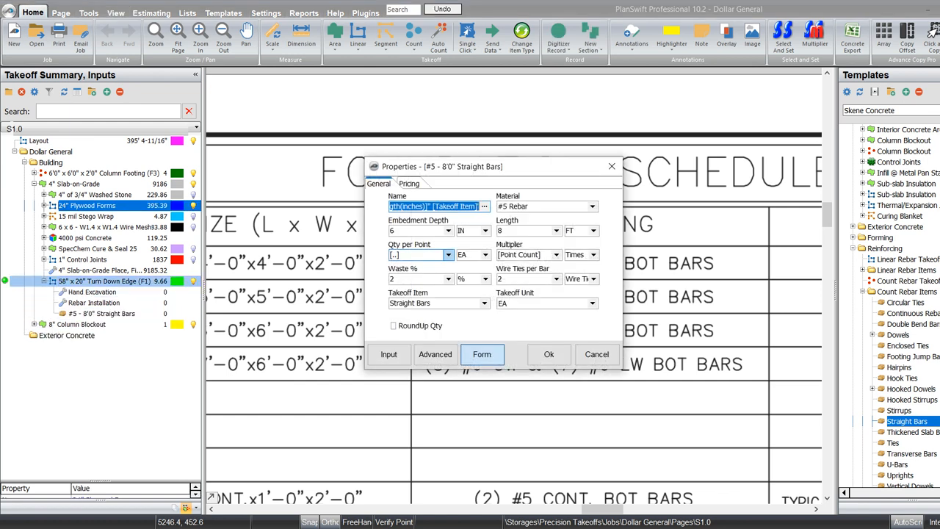
- Set the straight bars' quantity per point to 5 and their length to 3.67 ft
click(448, 255)
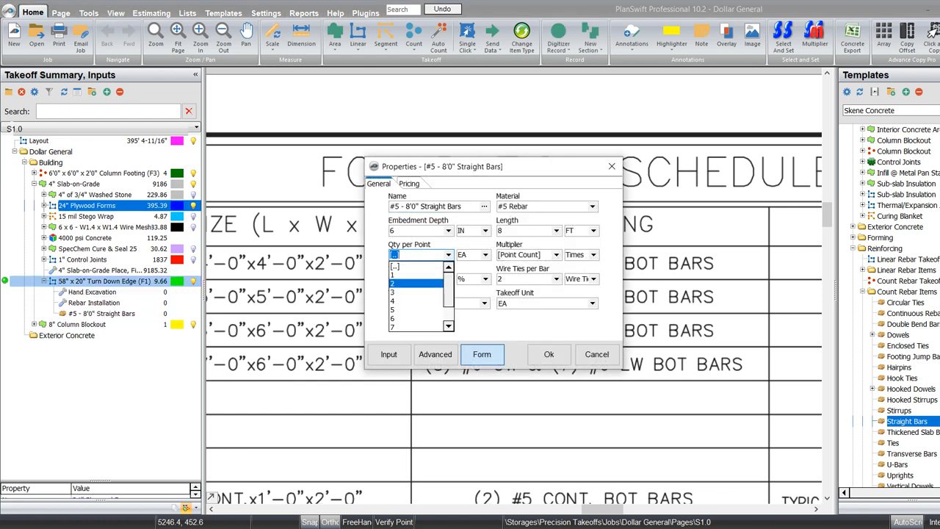
click(416, 310)
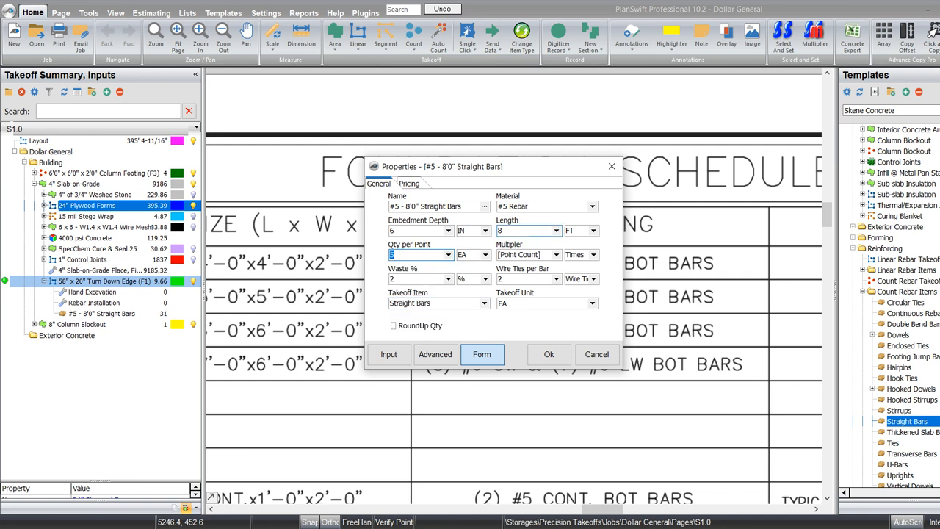
click(502, 229)
text(3.67)
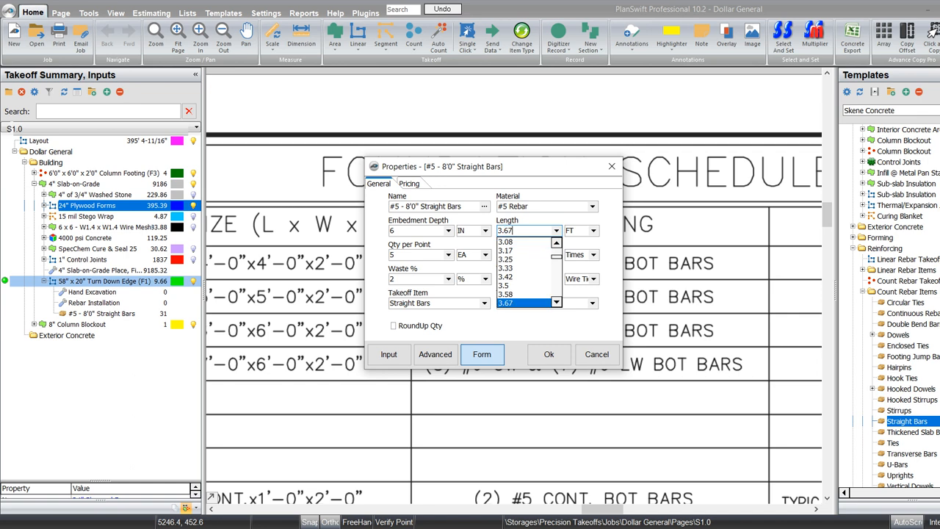
key(Return)
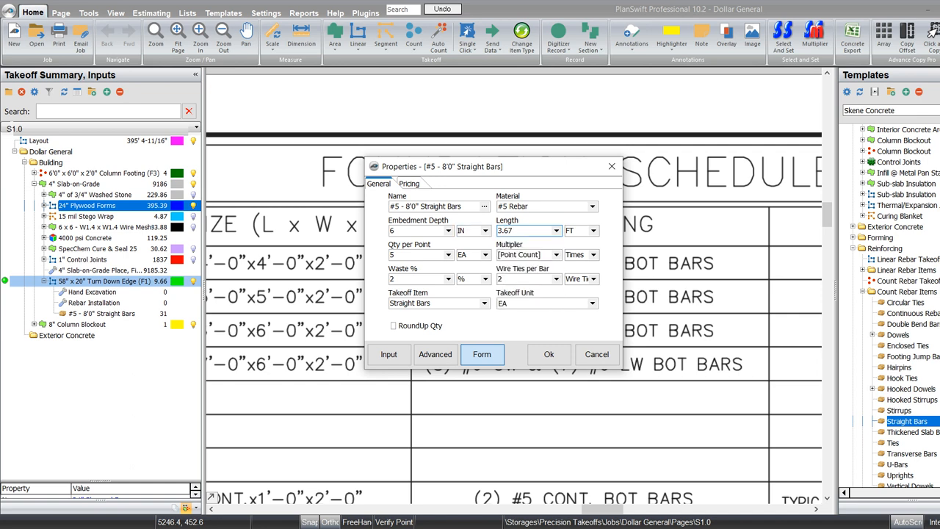
- Change the straight bars' material to #6 Rebar
click(530, 207)
click(593, 206)
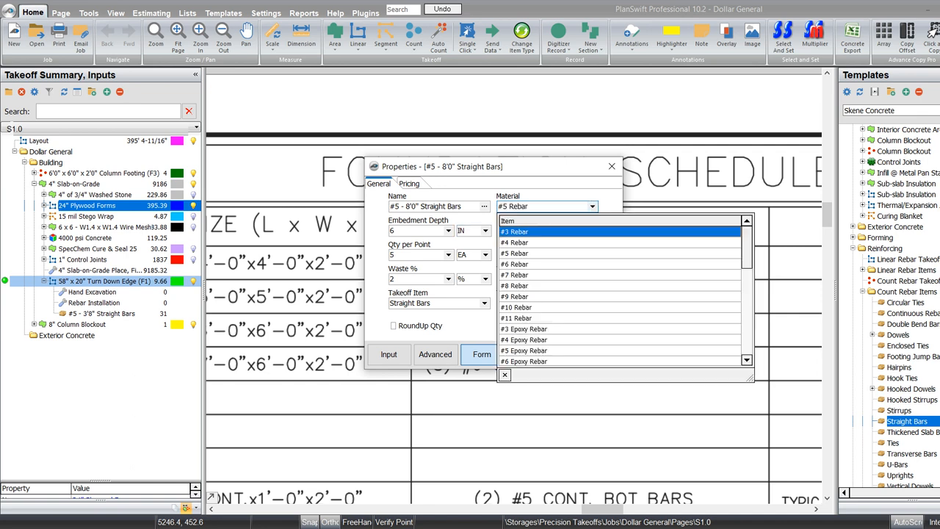
key(Down)
key(Down)
key(Down)
key(Return)
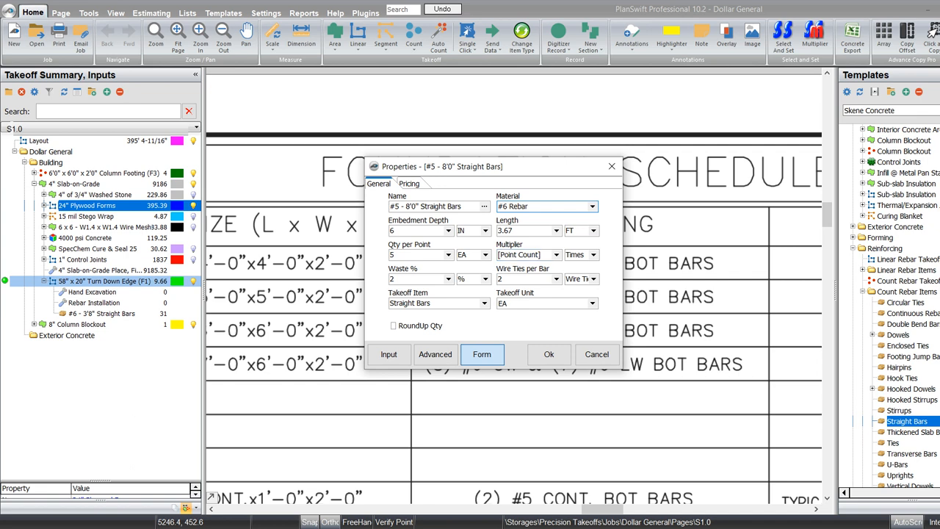
- Set the straight bars' quantity per point to 10 and the takeoff item to Bars
click(414, 255)
text(10)
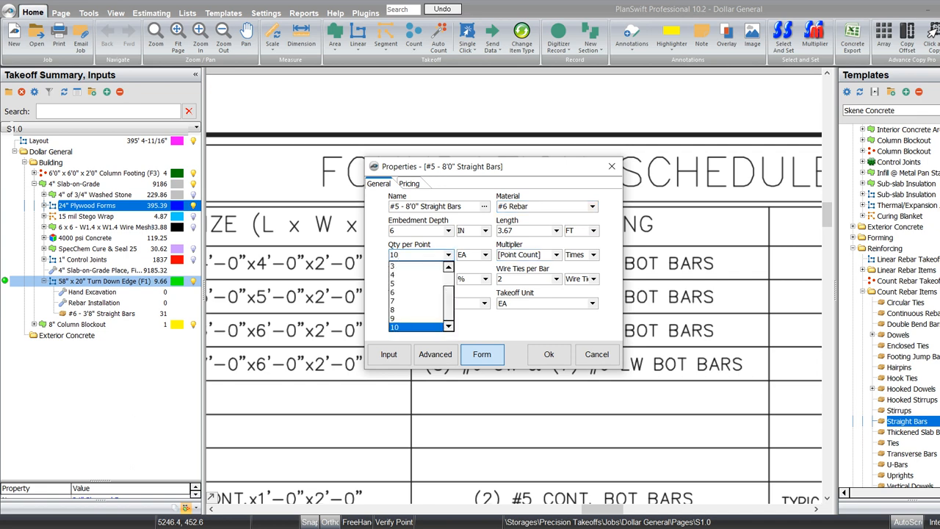
key(Return)
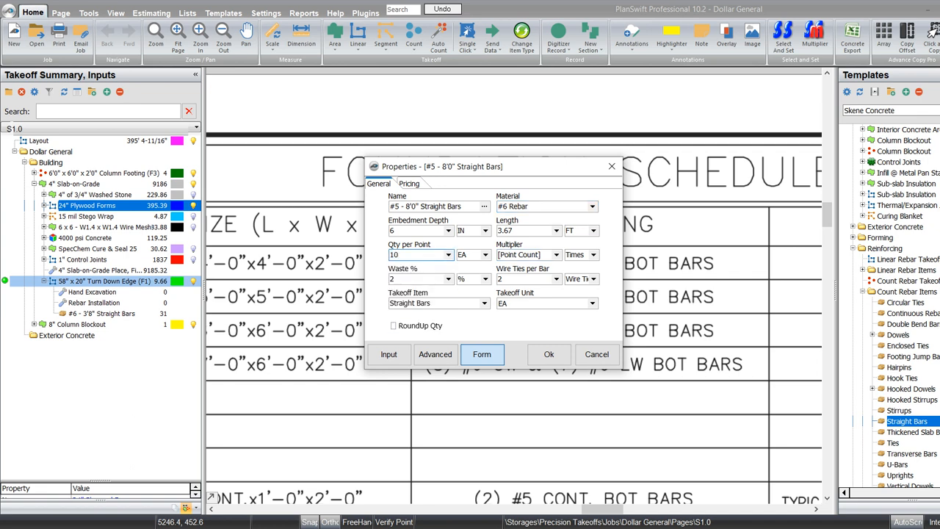
key(Tab)
key(Tab)
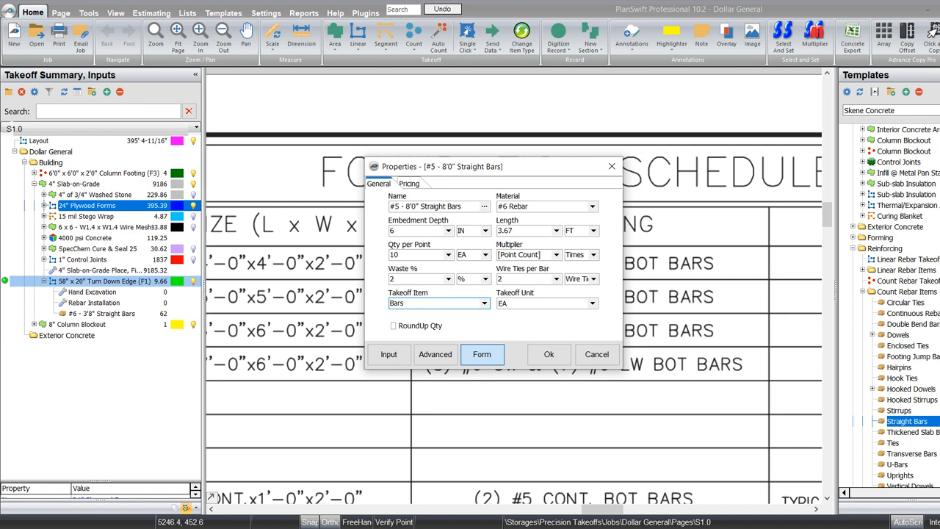
- Set the bars' multiplier to [Section Count] and accept the properties
click(557, 255)
key(Down)
key(Return)
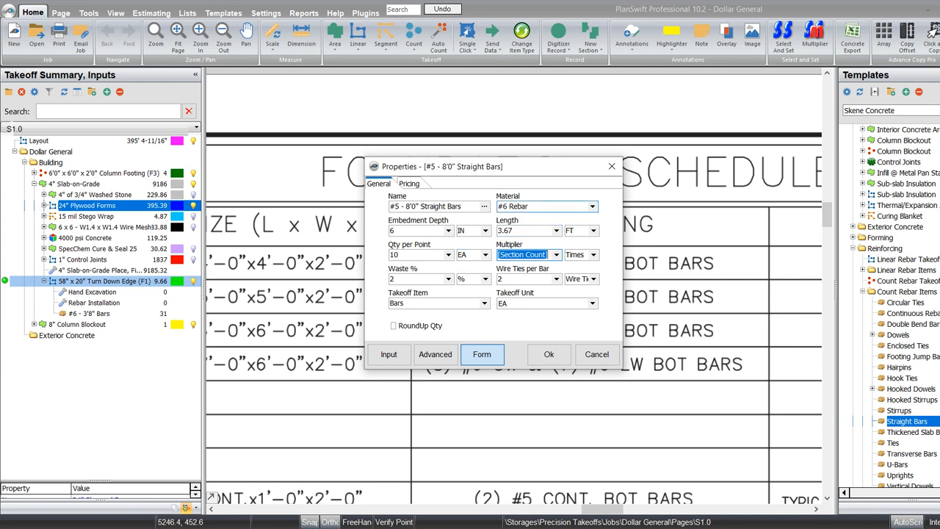
click(549, 354)
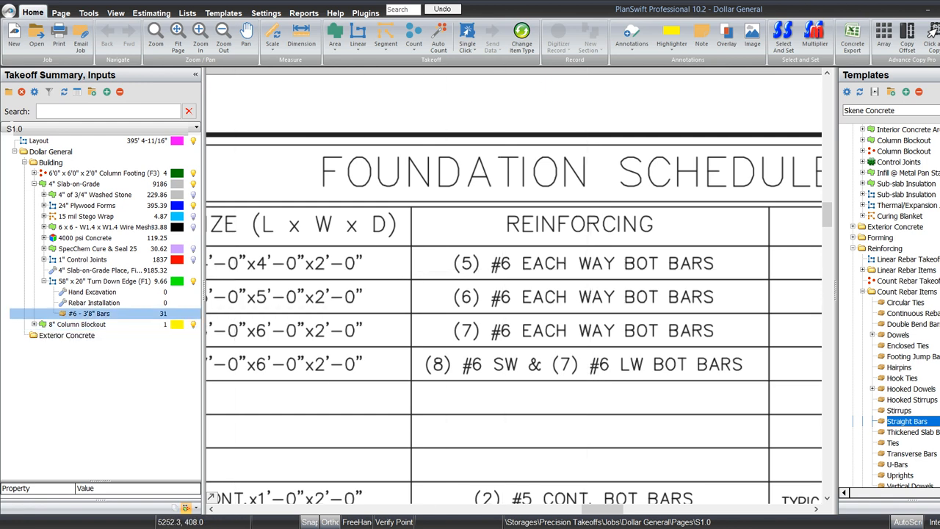
- Select the F1 bars item and recheck the F1 footing size in the foundation schedule
click(88, 312)
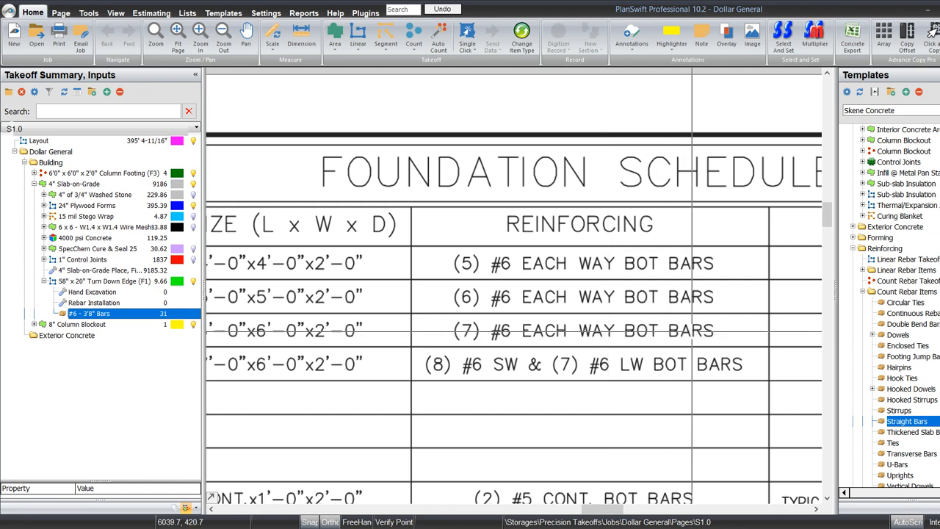
scroll(660, 334, down, 1)
scroll(378, 284, up, 2)
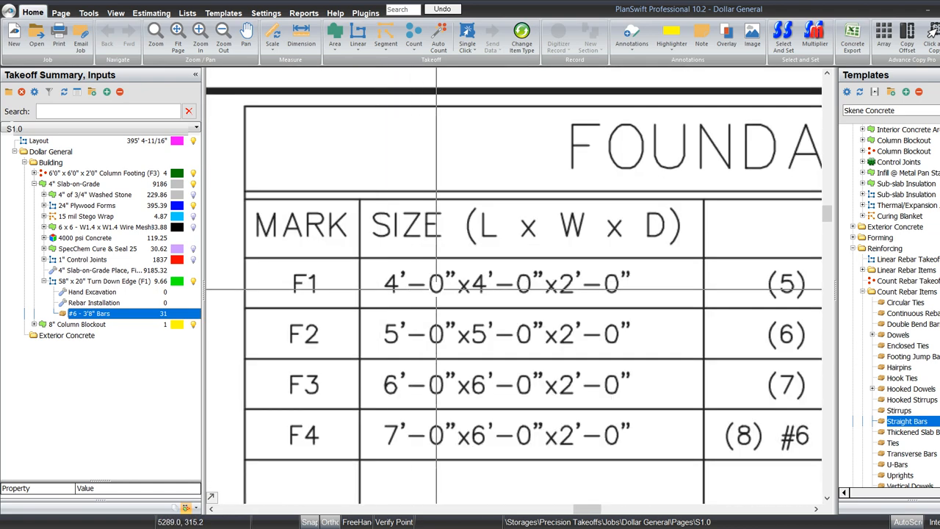
scroll(514, 245, down, 1)
scroll(543, 239, down, 5)
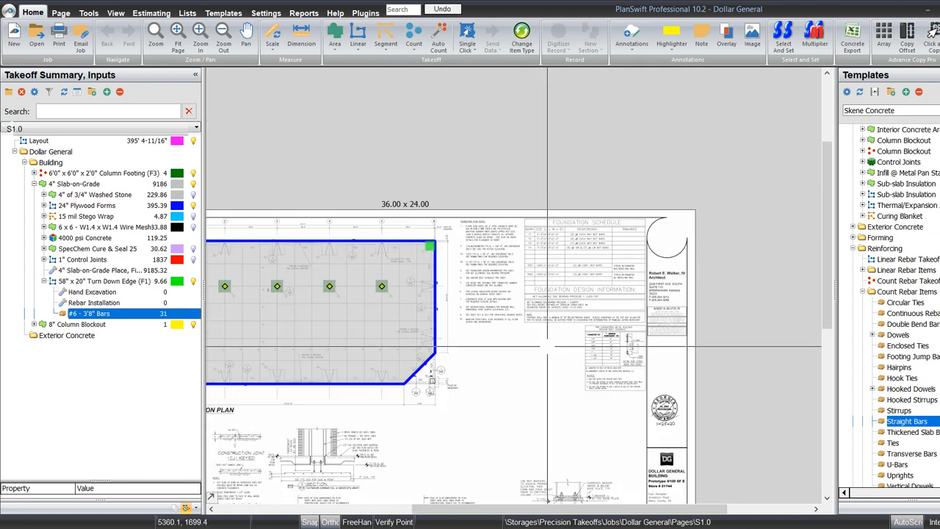
- Examine section 4 on sheet S1.0 for the footing width, bottom bars and horizontal bars tied to the anchor bolts
drag(524, 408, 552, 260)
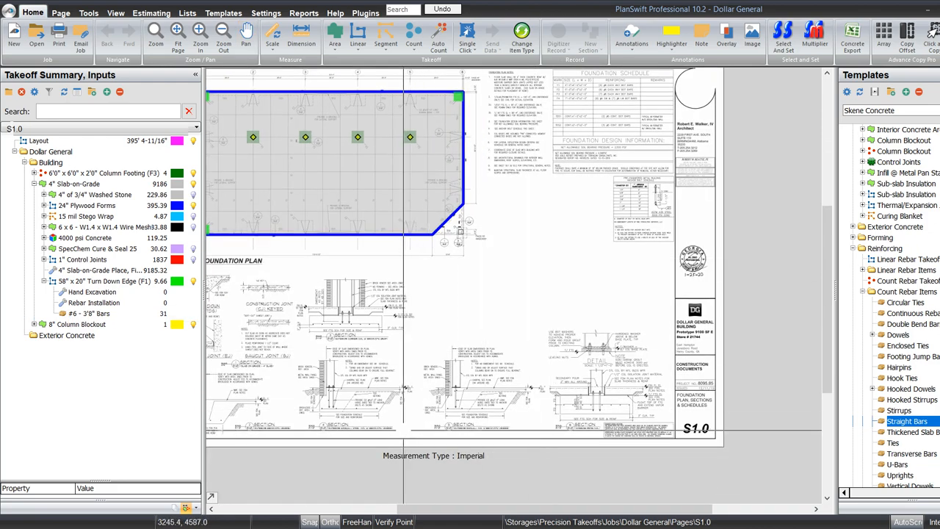
scroll(337, 397, up, 5)
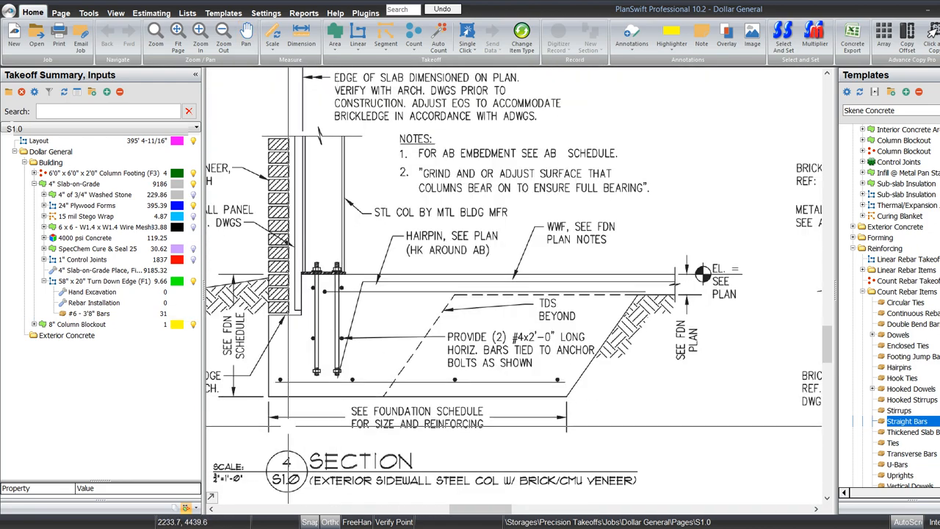
click(268, 420)
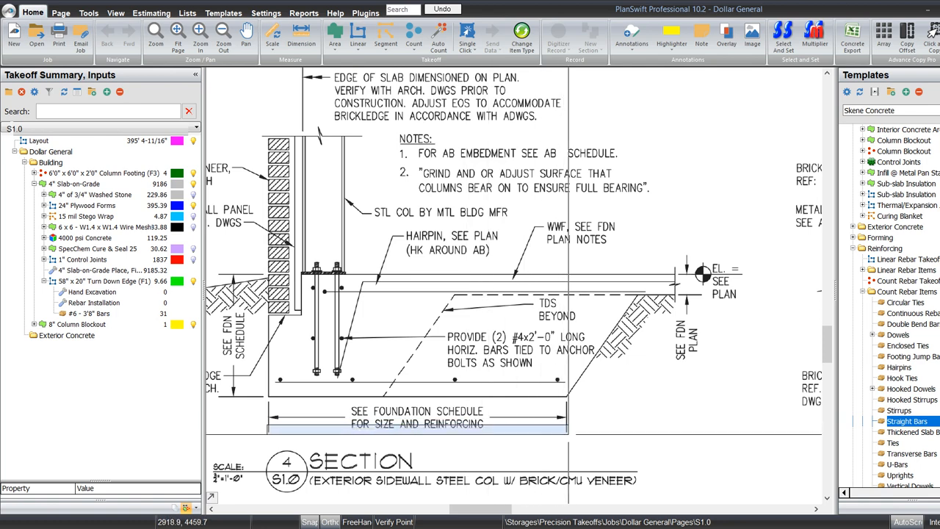
drag(267, 424, 568, 434)
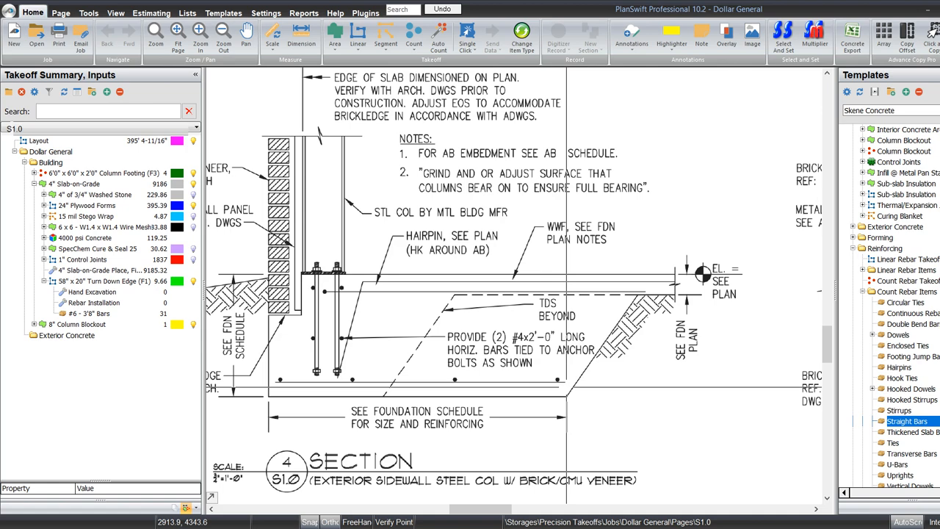
scroll(565, 394, down, 3)
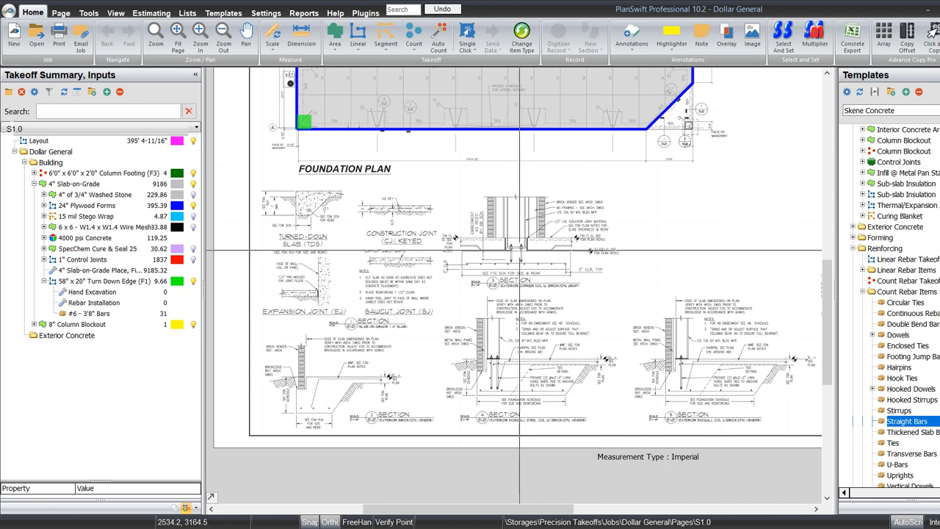
scroll(505, 373, up, 3)
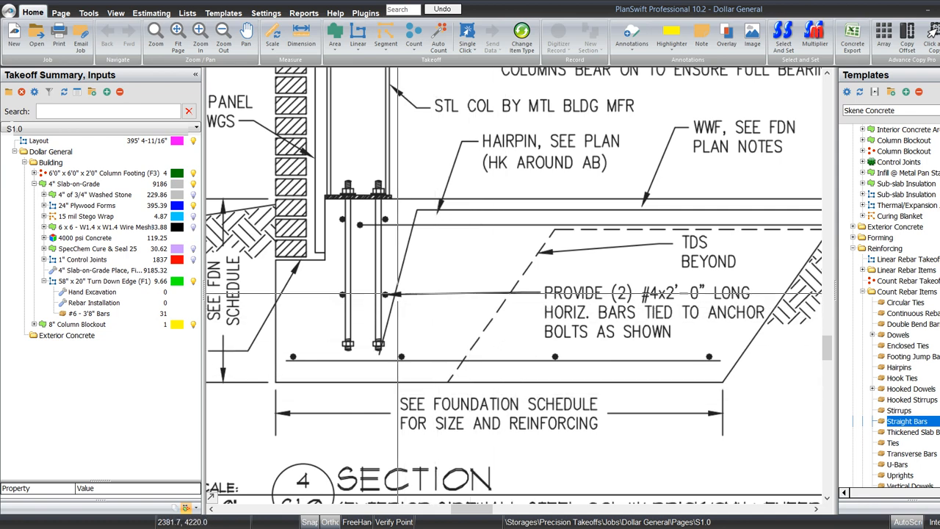
drag(399, 294, 203, 318)
mouse_move(339, 322)
mouse_down()
mouse_move(528, 317)
mouse_move(490, 317)
mouse_up()
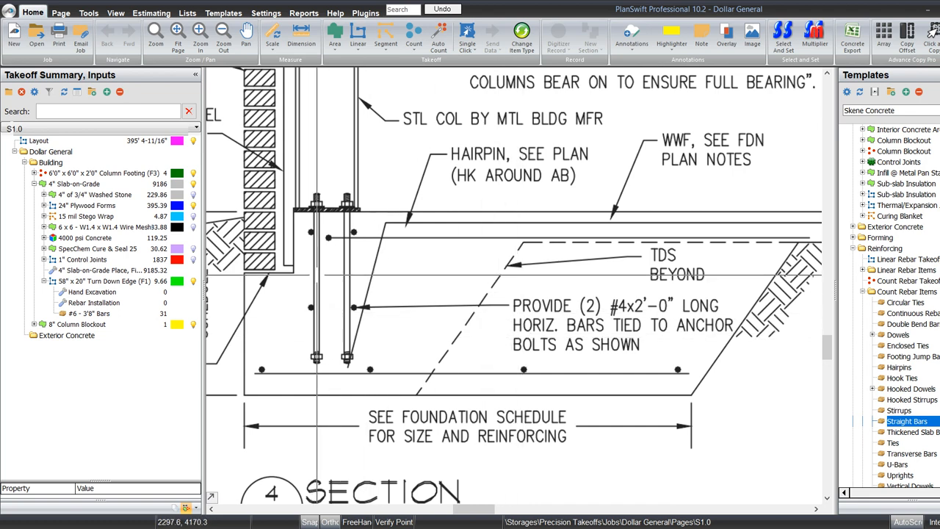
drag(424, 336, 426, 334)
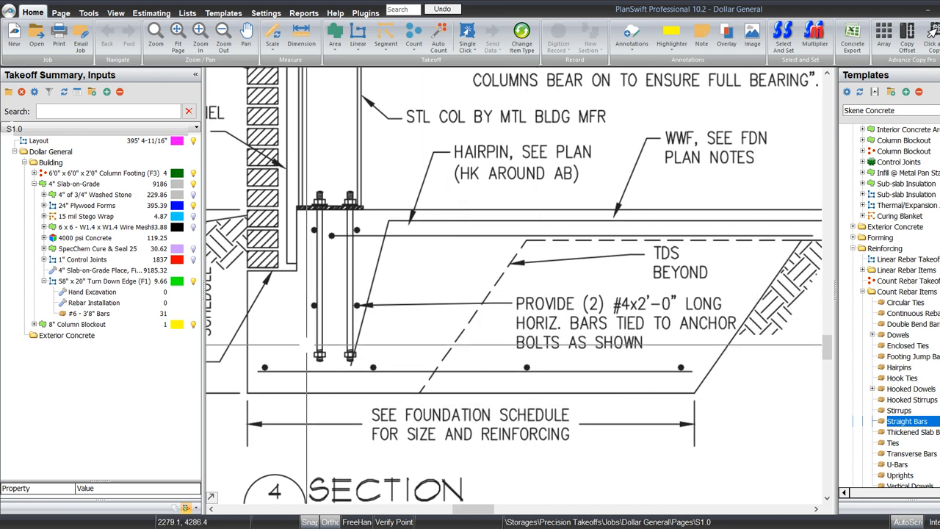
- Duplicate the #6 - 3'8" Bars item under the F1 turn-down edge and set the copy's quantity per point to 4
click(117, 314)
right_click(117, 314)
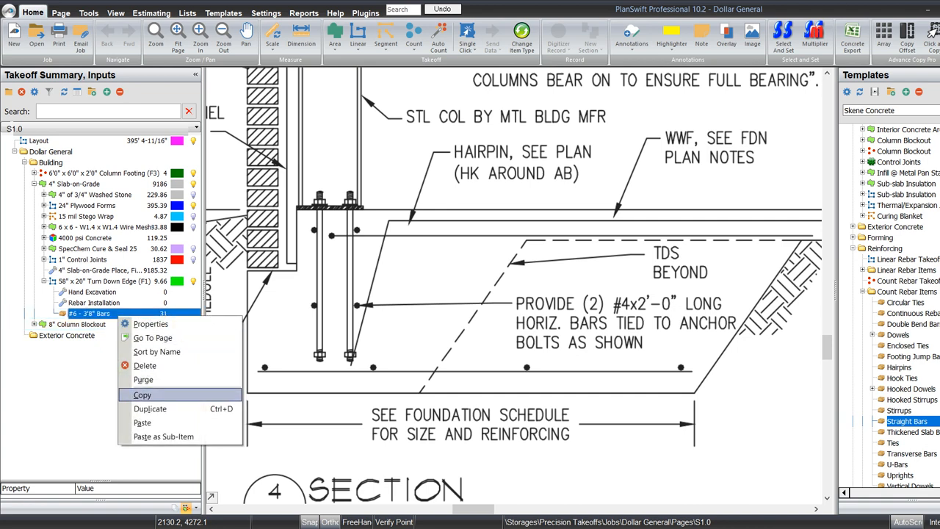
click(150, 409)
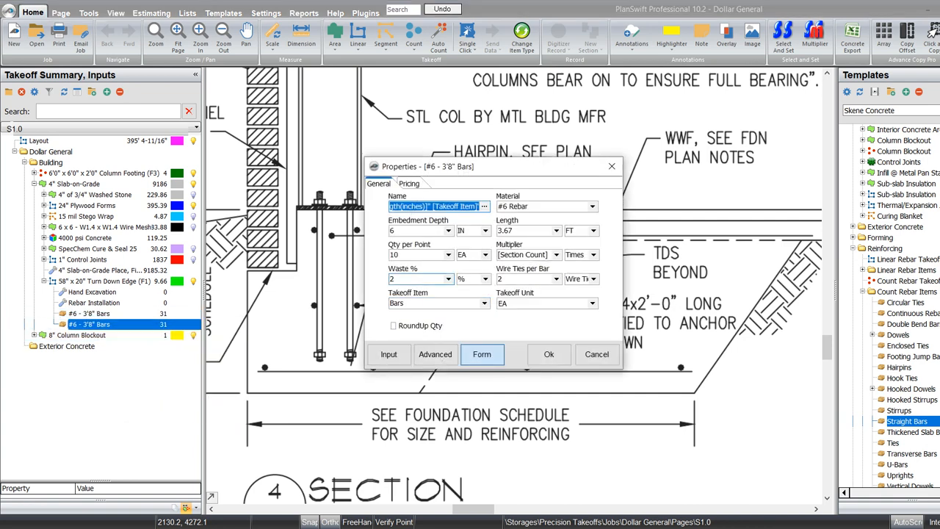
double_click(401, 255)
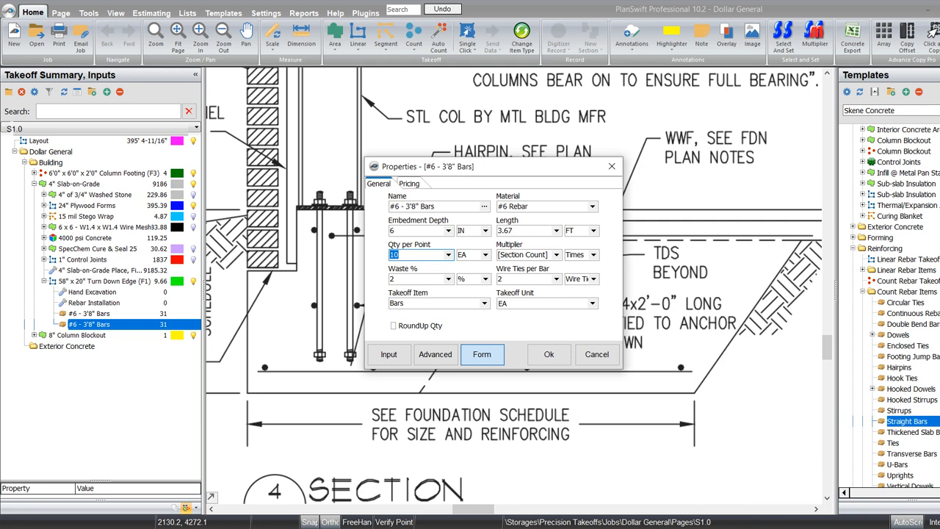
text(4)
- Set the duplicated bars' length to 2 ft and material to #4 Rebar, and accept the properties
click(513, 230)
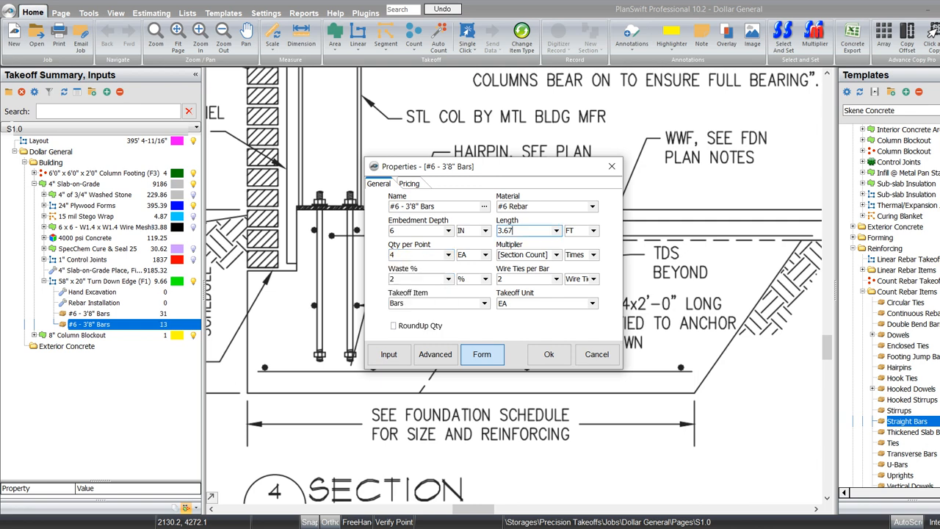
text(2)
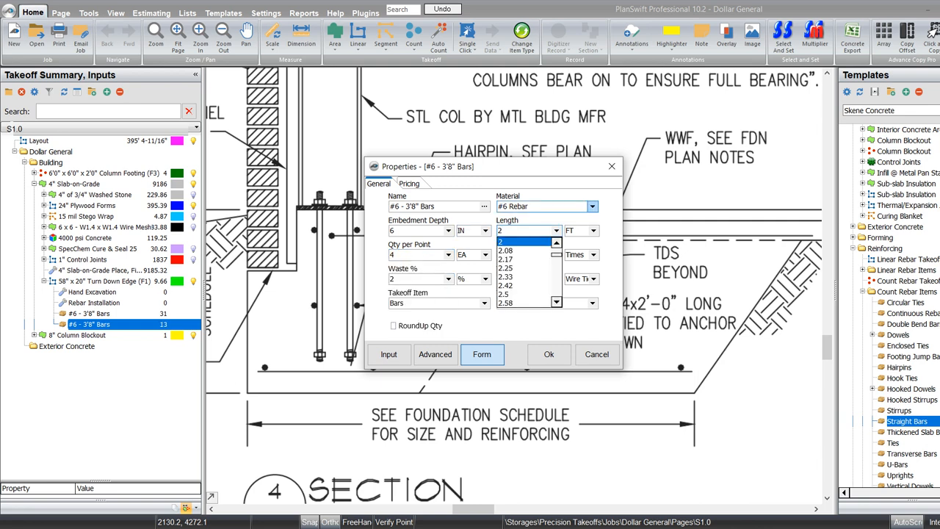
click(591, 206)
click(515, 242)
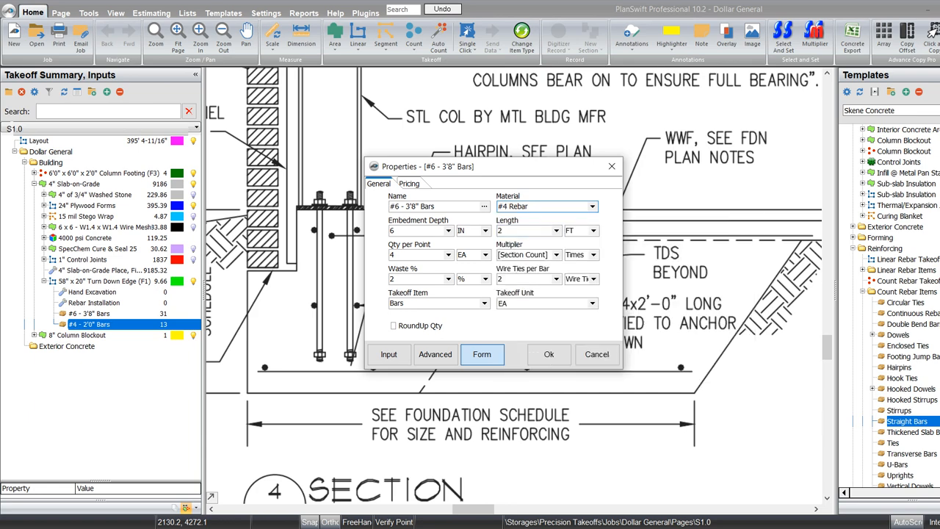
click(549, 353)
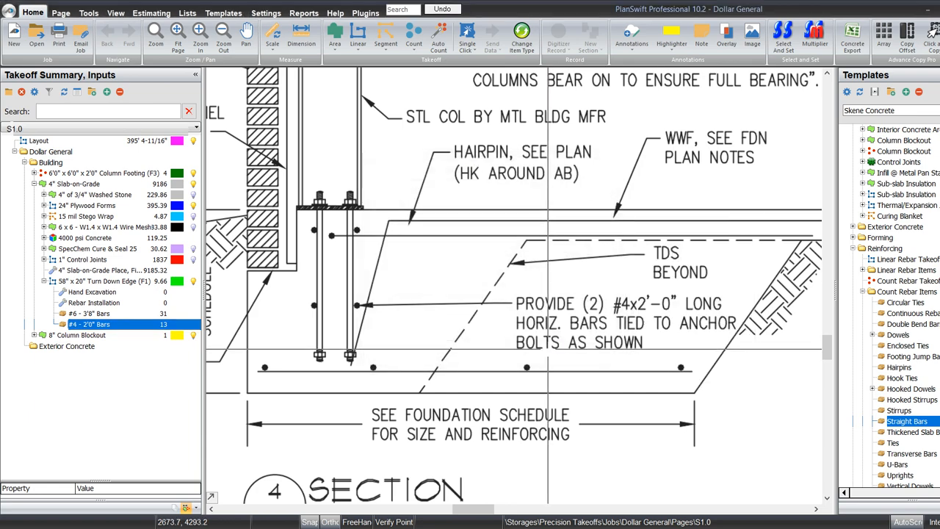
- Check on the foundation plan which section marks apply to the perimeter footings along grid line 1
scroll(514, 361, down, 5)
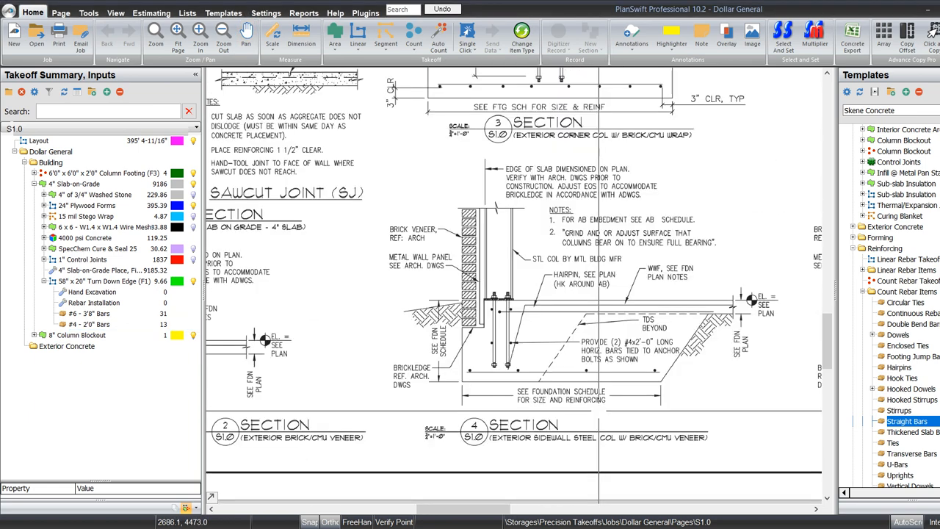
scroll(310, 293, up, 5)
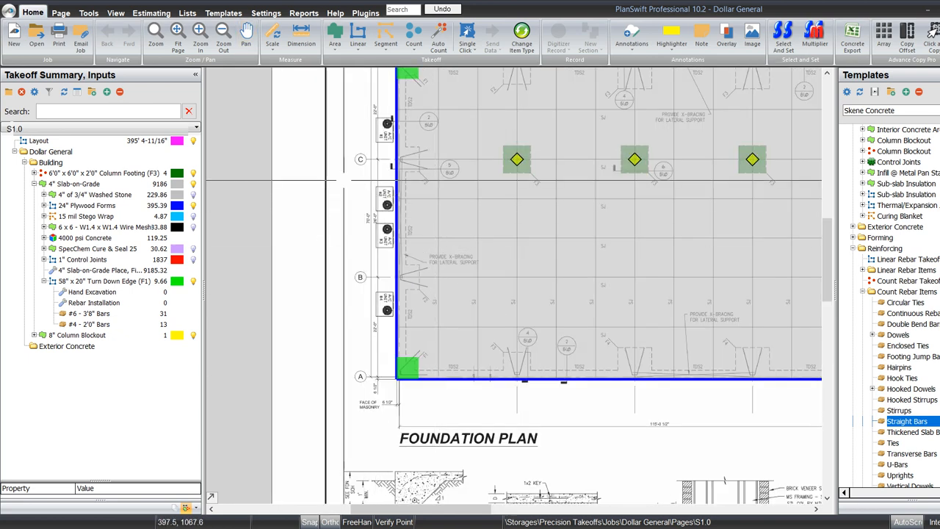
scroll(383, 299, up, 2)
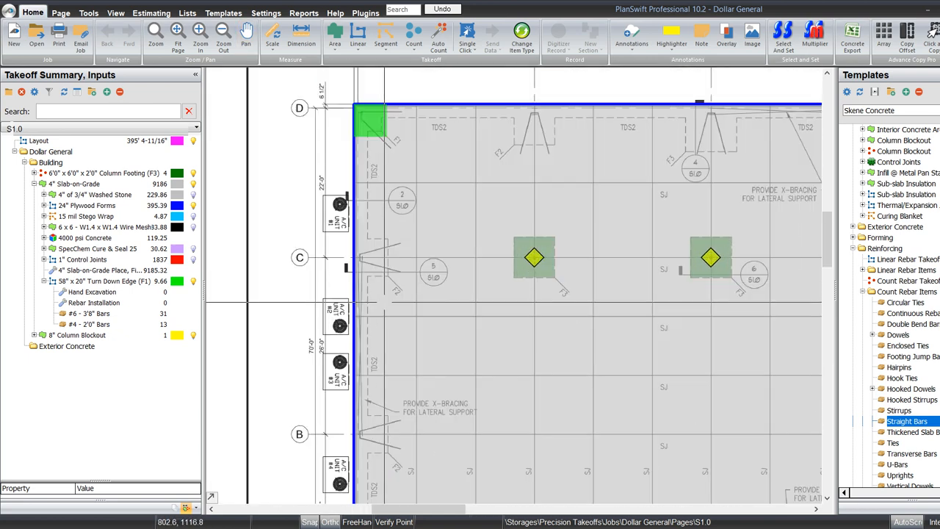
scroll(279, 315, up, 2)
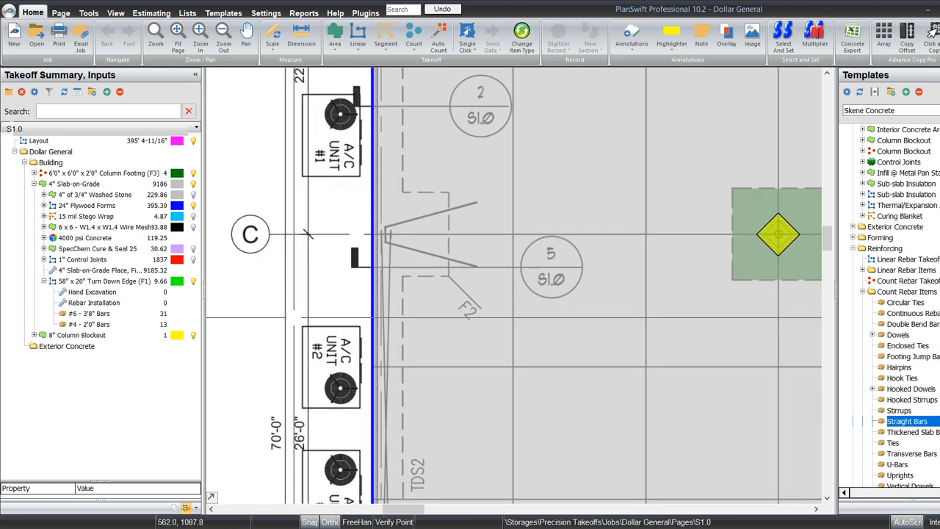
scroll(294, 317, down, 4)
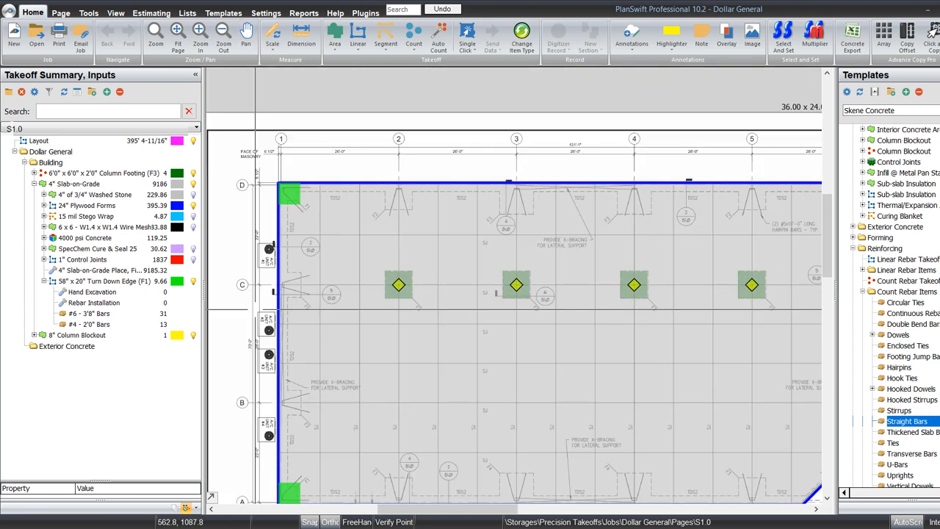
scroll(256, 309, down, 4)
scroll(409, 339, up, 2)
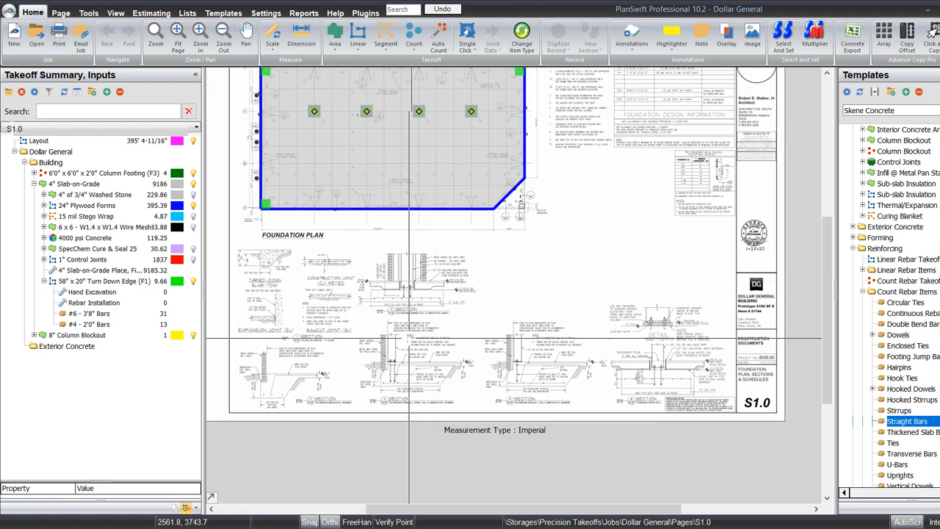
- Compare the anchor-bolt tie bars shown in sections 4 and 5 for the sidewall and endwall columns
scroll(408, 339, up, 3)
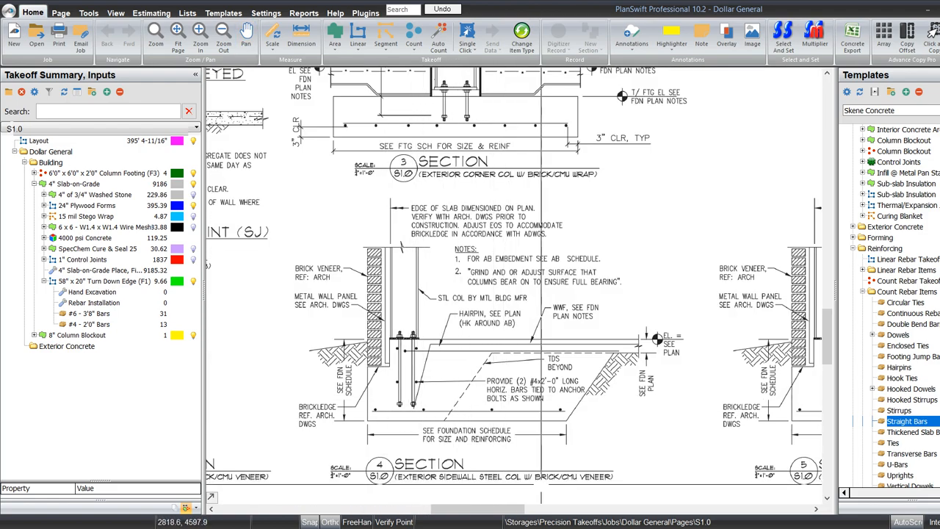
mouse_move(709, 475)
mouse_down()
mouse_move(502, 433)
mouse_move(396, 429)
mouse_up()
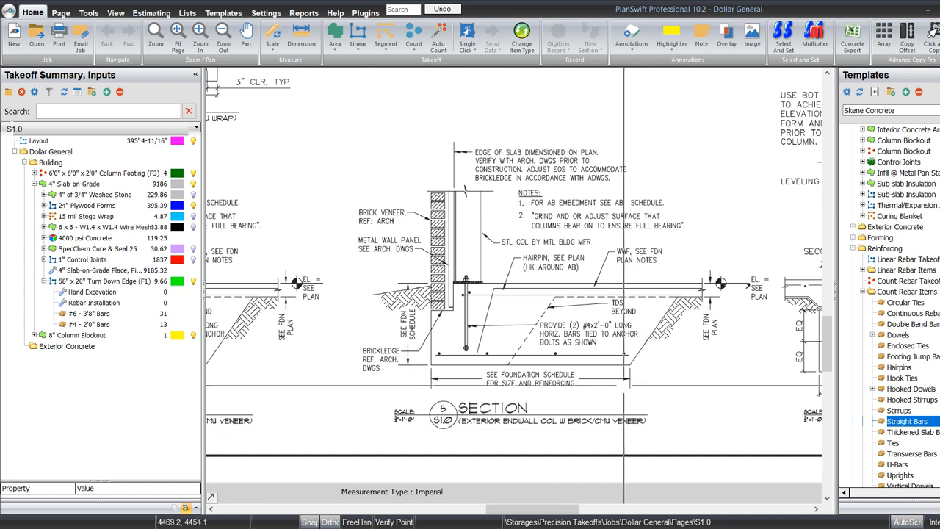
scroll(558, 357, up, 1)
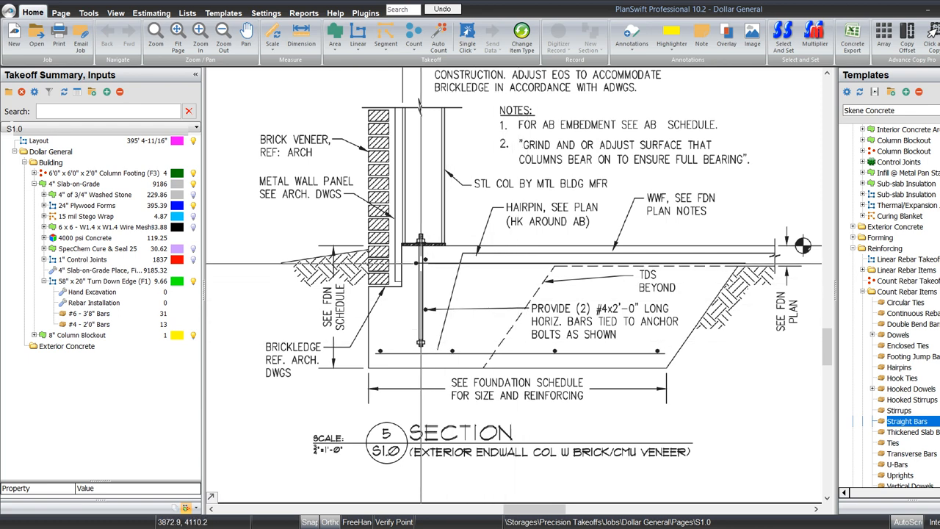
scroll(421, 261, up, 2)
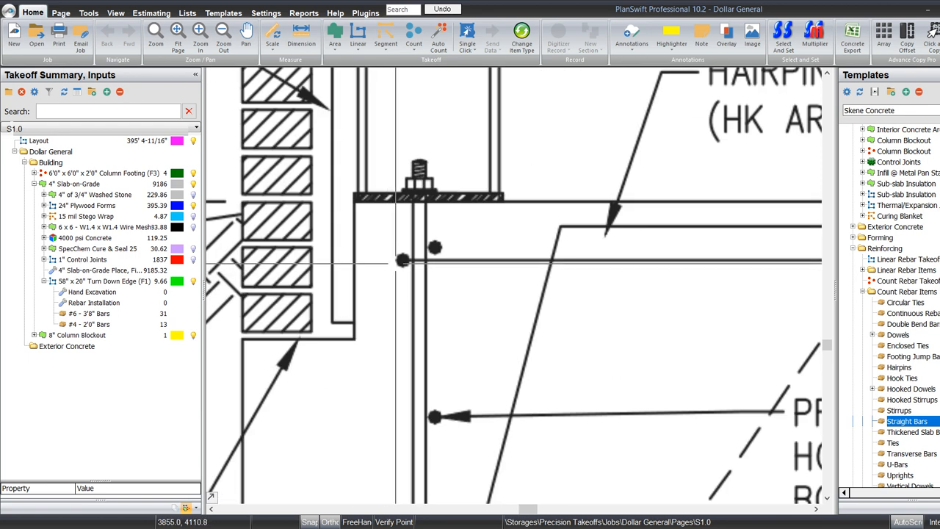
scroll(395, 262, down, 4)
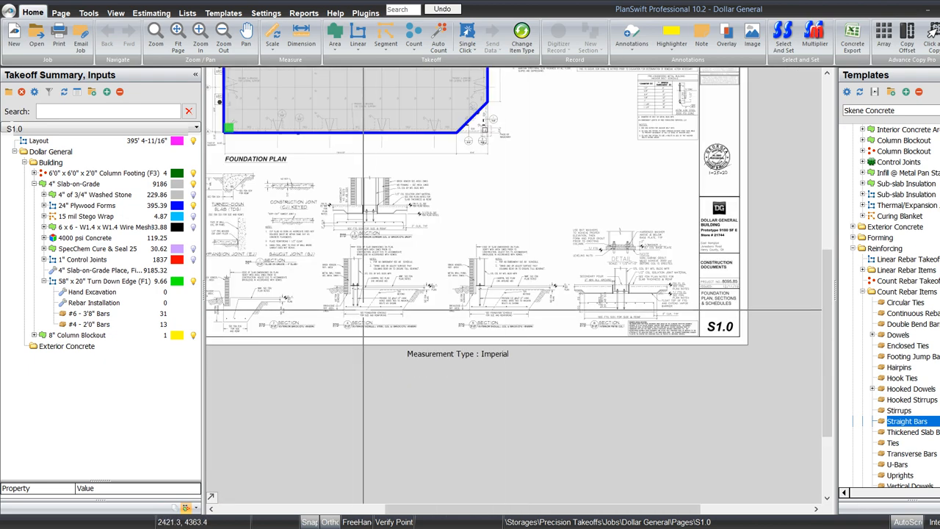
scroll(374, 302, up, 3)
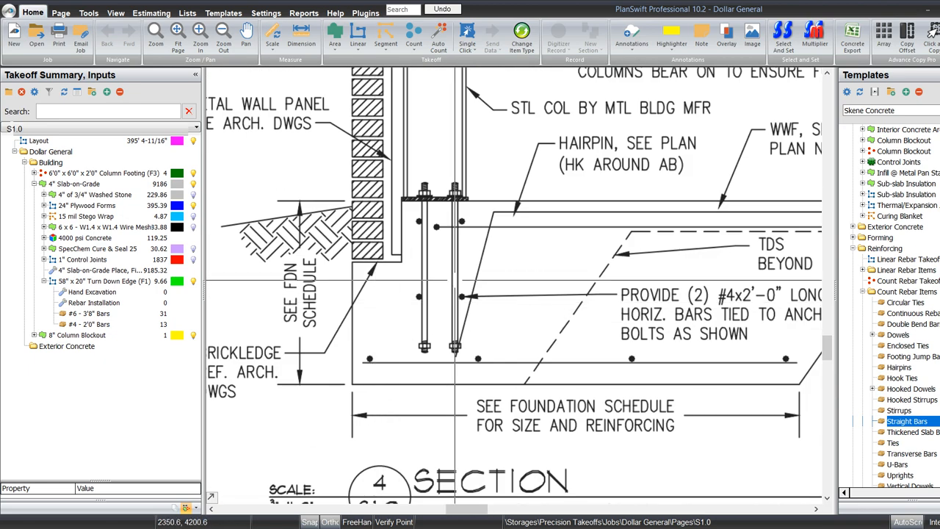
scroll(472, 291, down, 3)
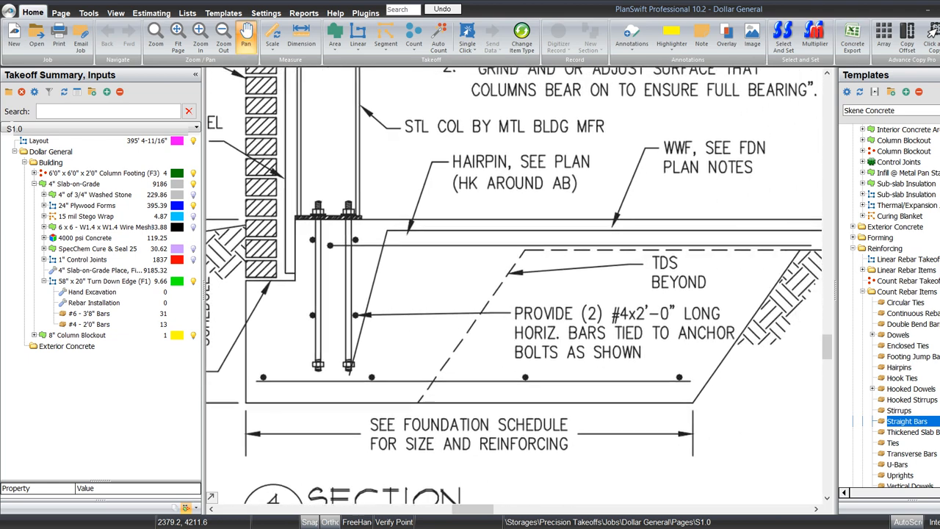
scroll(492, 342, up, 1)
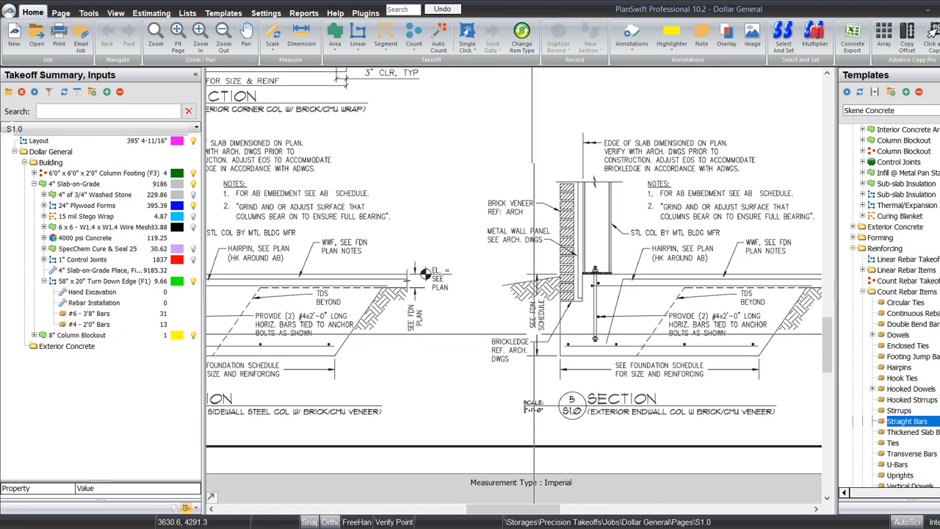
scroll(566, 329, up, 1)
scroll(556, 331, down, 3)
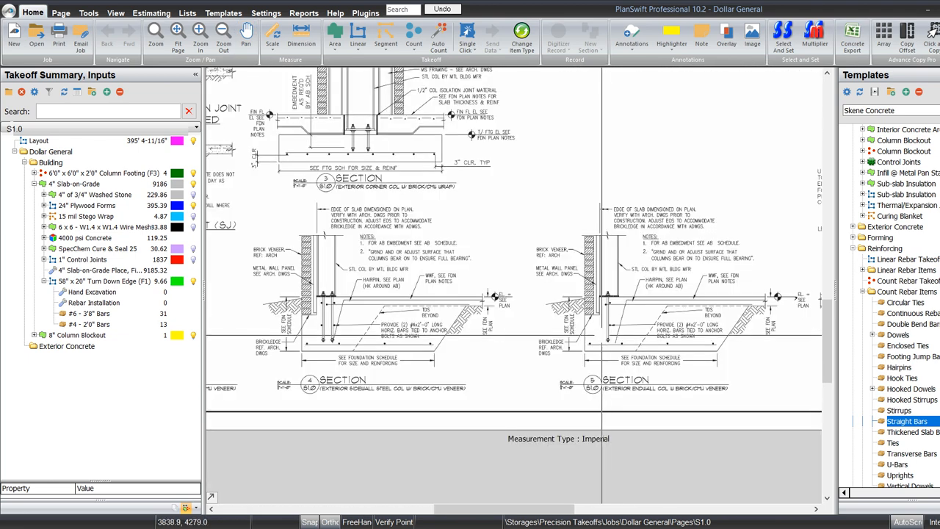
scroll(341, 329, up, 4)
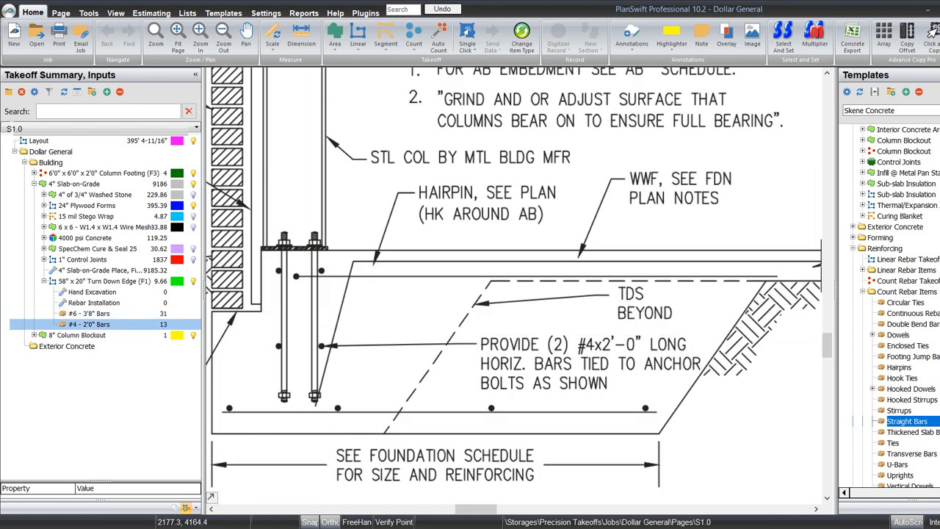
- Set the #4 - 2'0" Bars item's quantity per point to 2 and accept the properties
right_click(137, 323)
click(161, 331)
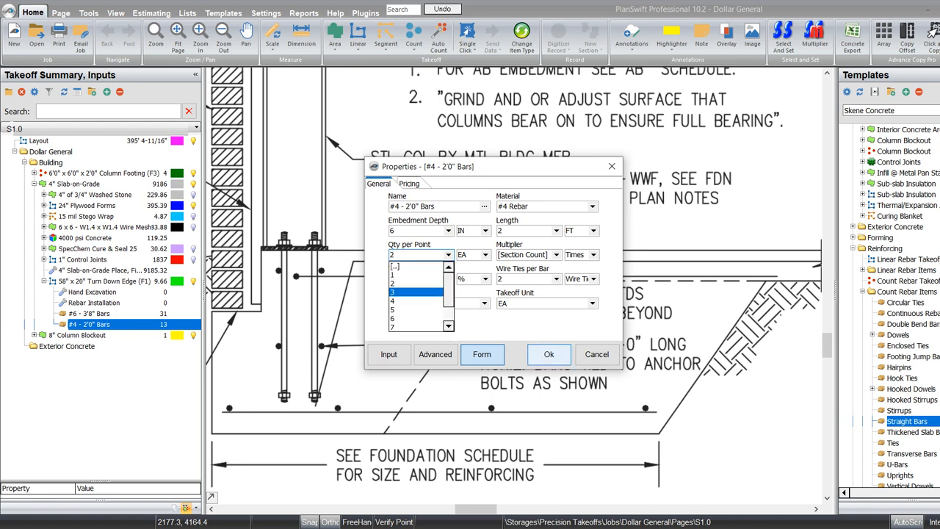
click(417, 291)
click(548, 354)
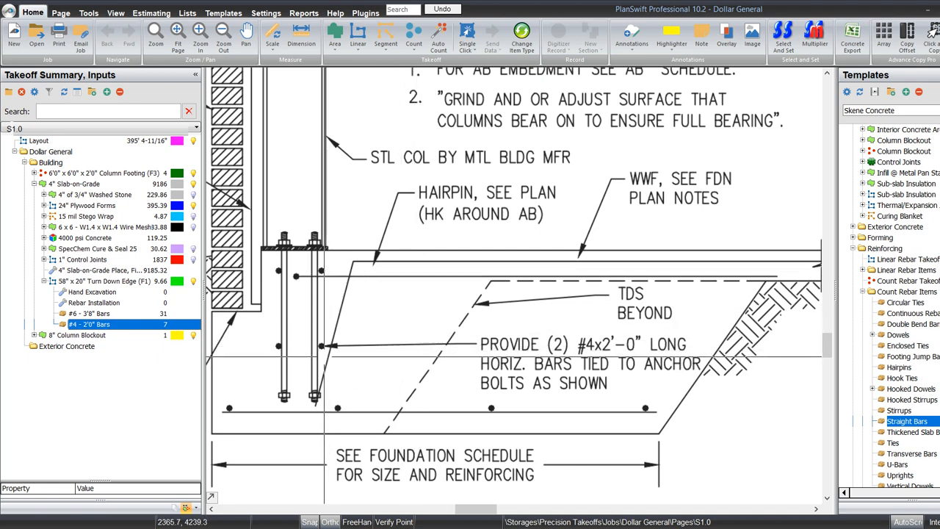
- Examine the hairpin and the #4 x 2'-0" bars tied to the anchor bolts in sections 5 and 4
scroll(311, 342, down, 5)
scroll(538, 357, up, 5)
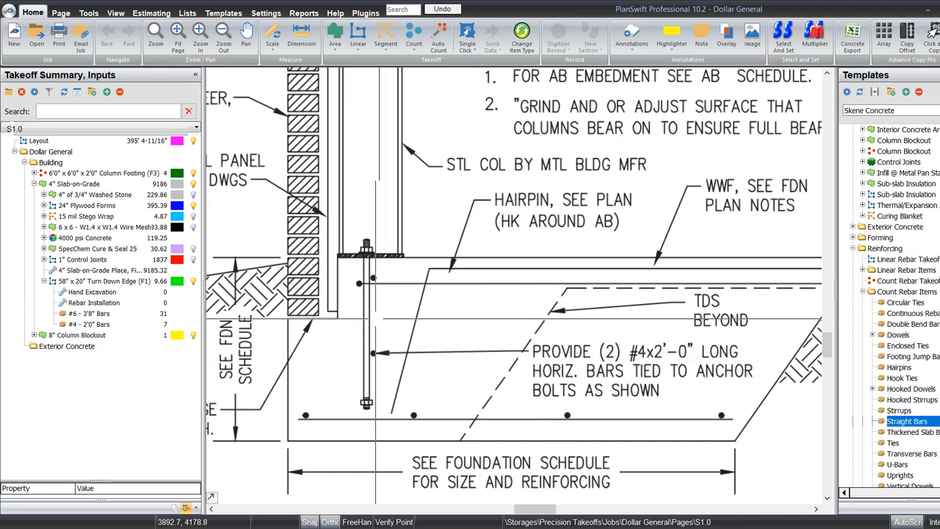
drag(378, 300, 288, 309)
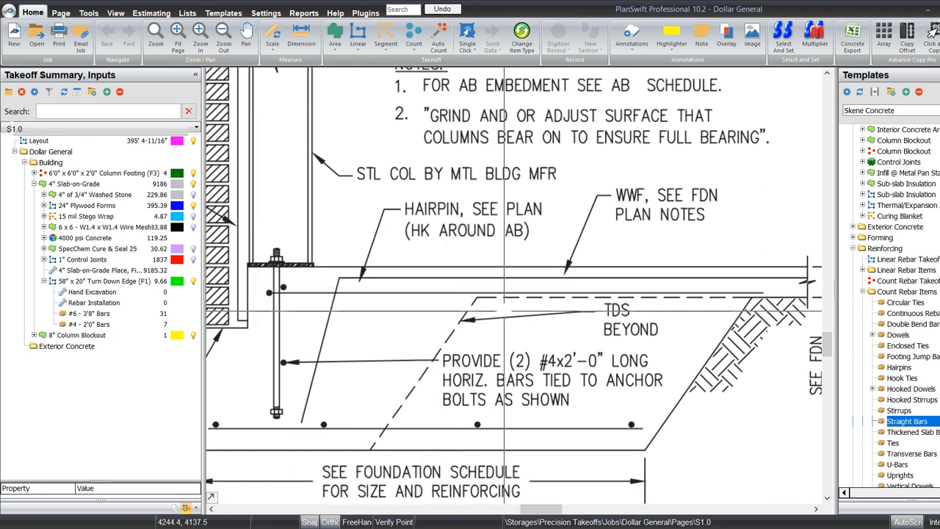
drag(768, 296, 559, 287)
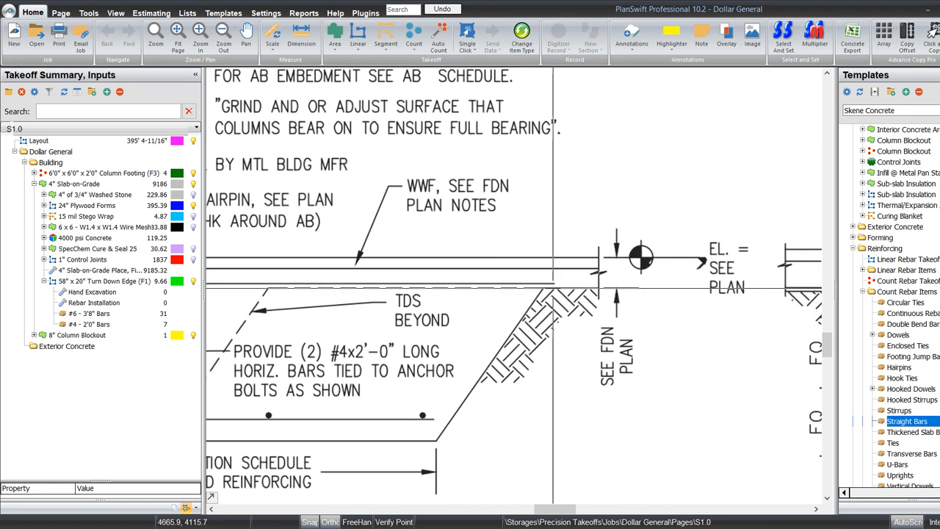
drag(246, 344, 517, 301)
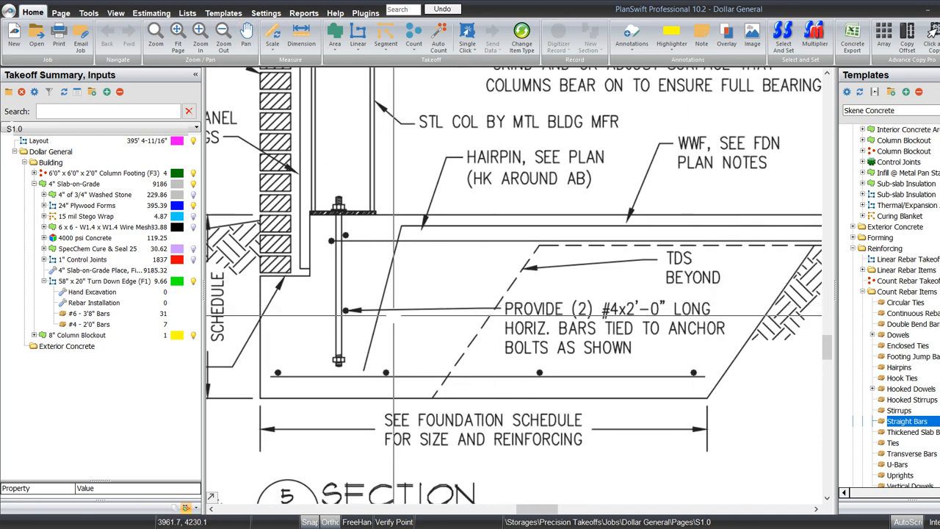
drag(361, 321, 443, 305)
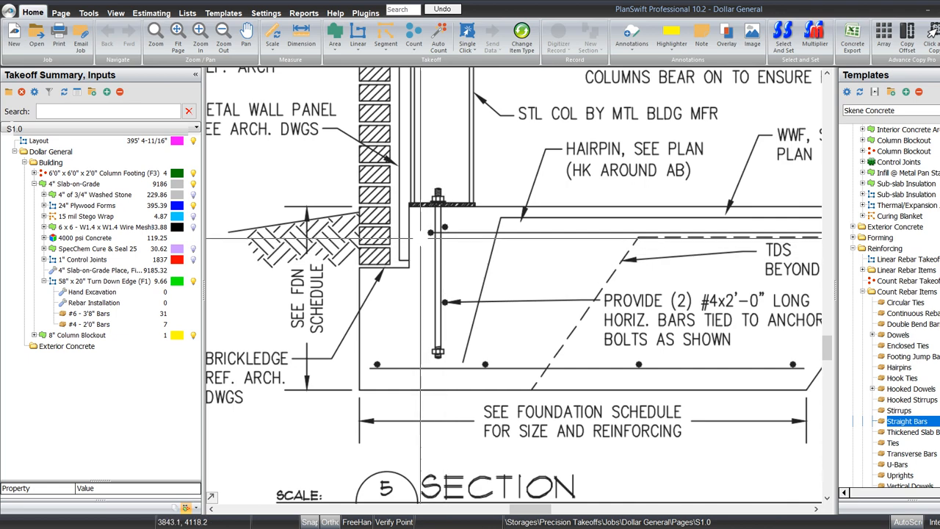
scroll(438, 257, down, 3)
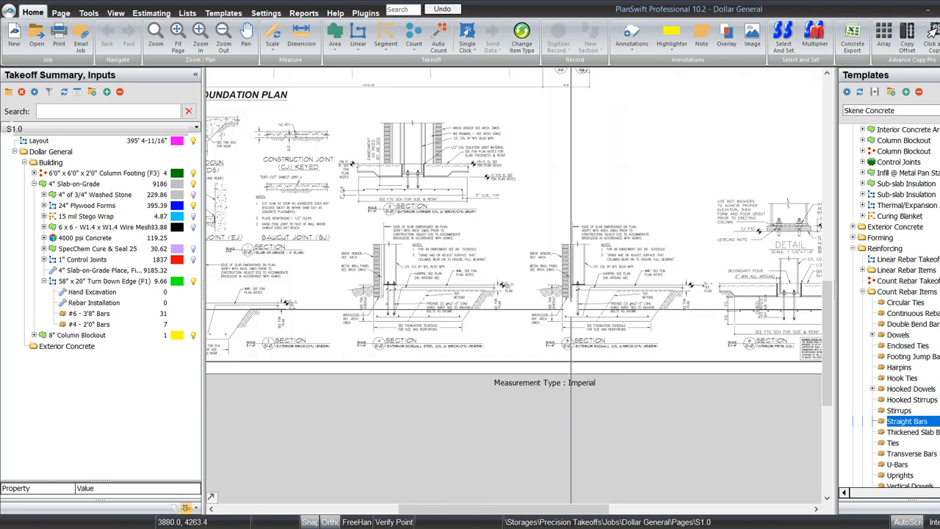
scroll(395, 271, up, 3)
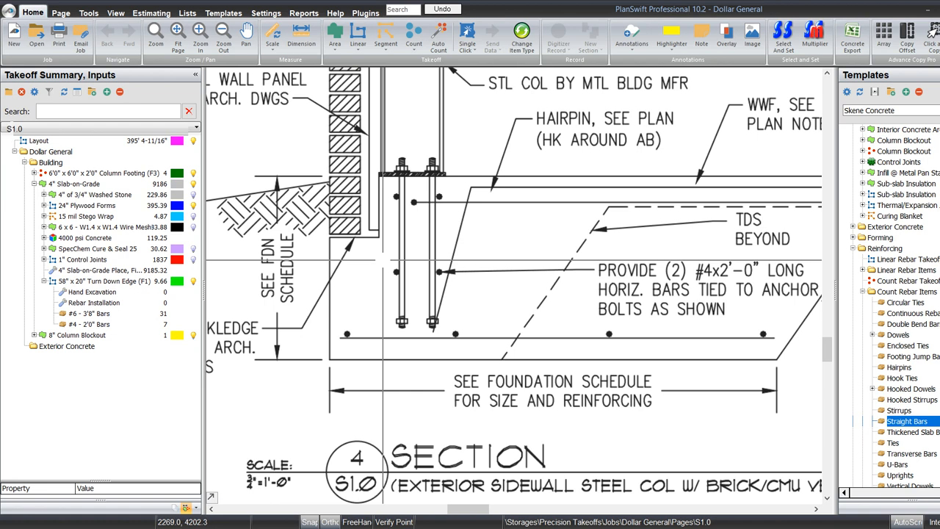
drag(382, 260, 387, 275)
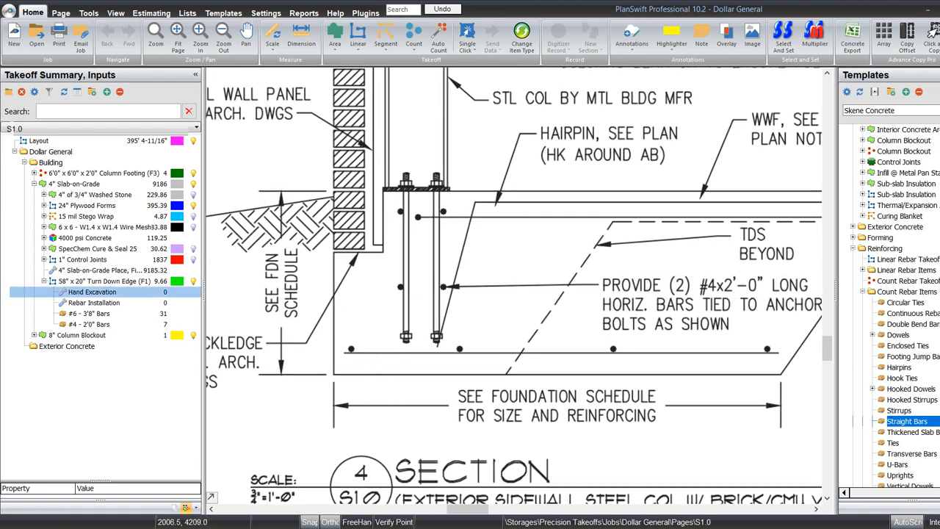
- Move the Turn Down Edge (F1) item directly below the wire mesh, collapse it, and turn off its Show Dimensions option
click(102, 280)
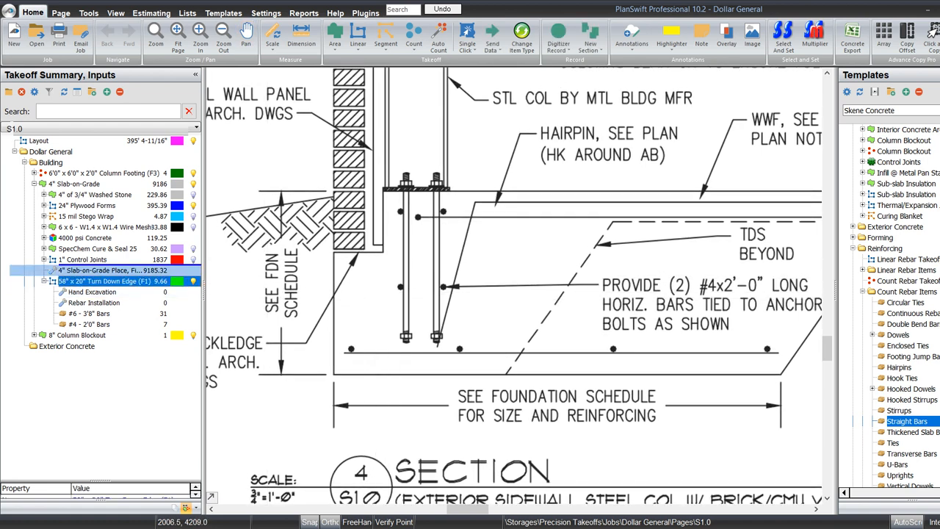
drag(103, 270, 102, 237)
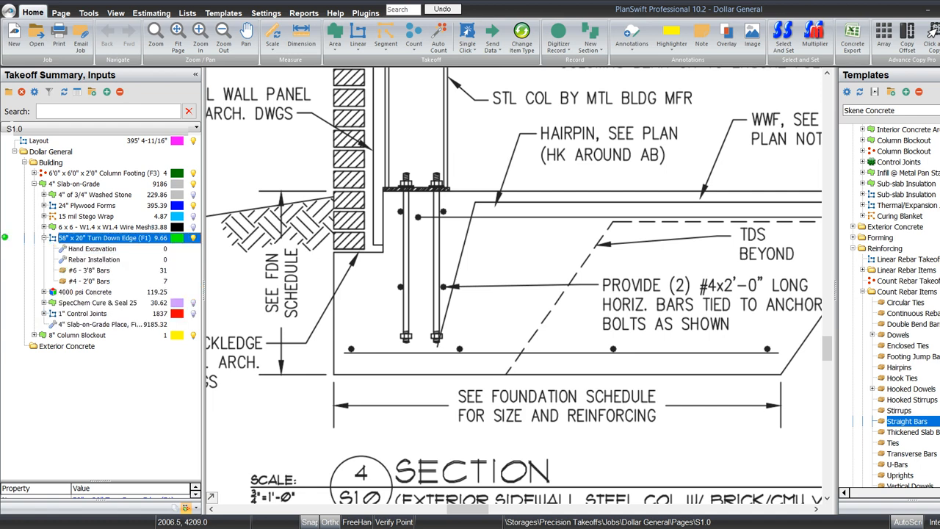
click(44, 238)
click(550, 417)
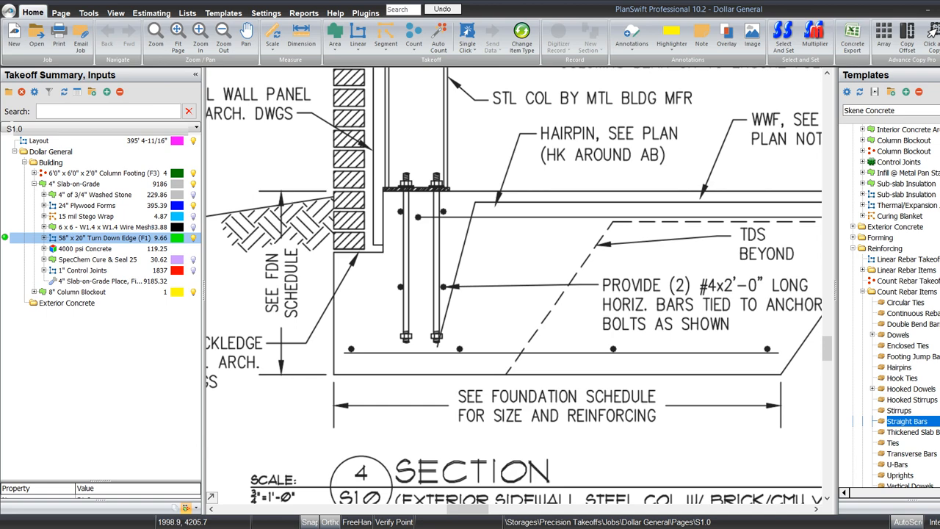
double_click(102, 237)
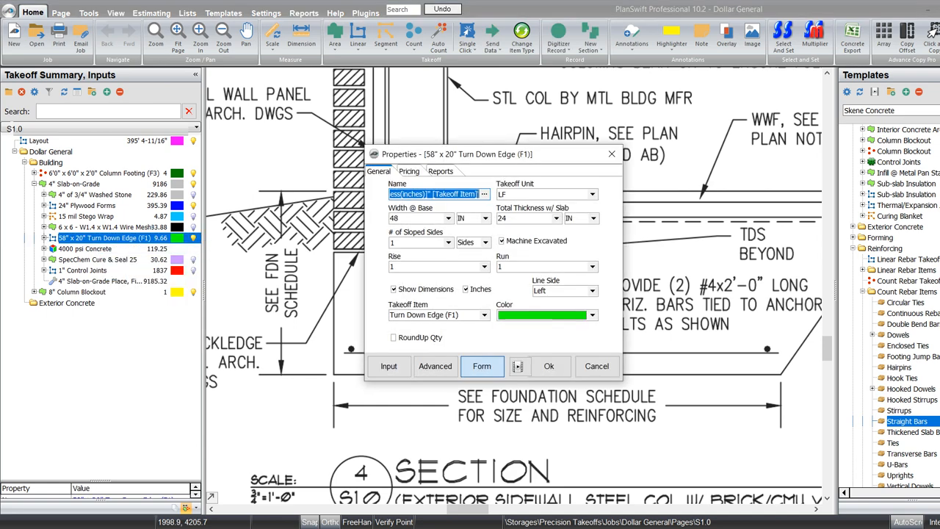
click(548, 366)
- Duplicate the Turn Down Edge (F1) item as Turn Down Edge (F2) with a 60 in base width, following the foundation schedule
scroll(550, 426, down, 5)
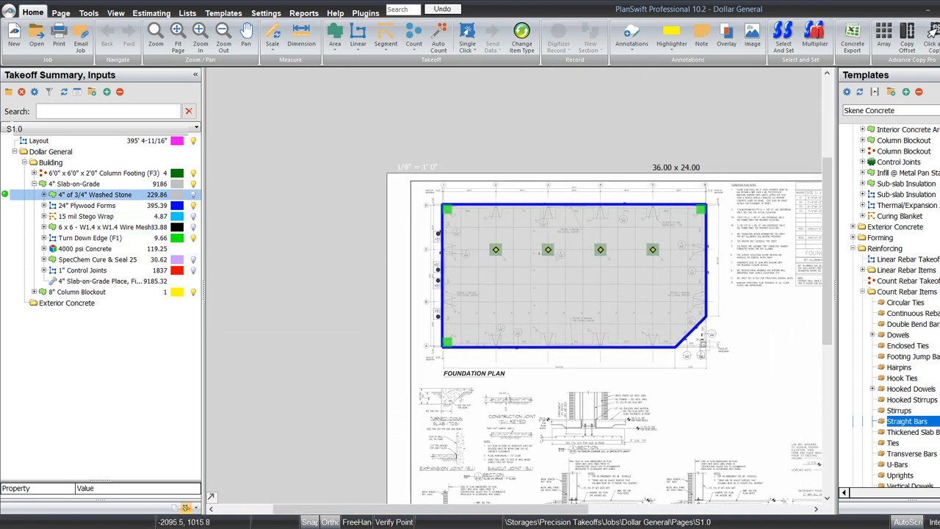
scroll(344, 198, up, 5)
scroll(344, 199, down, 5)
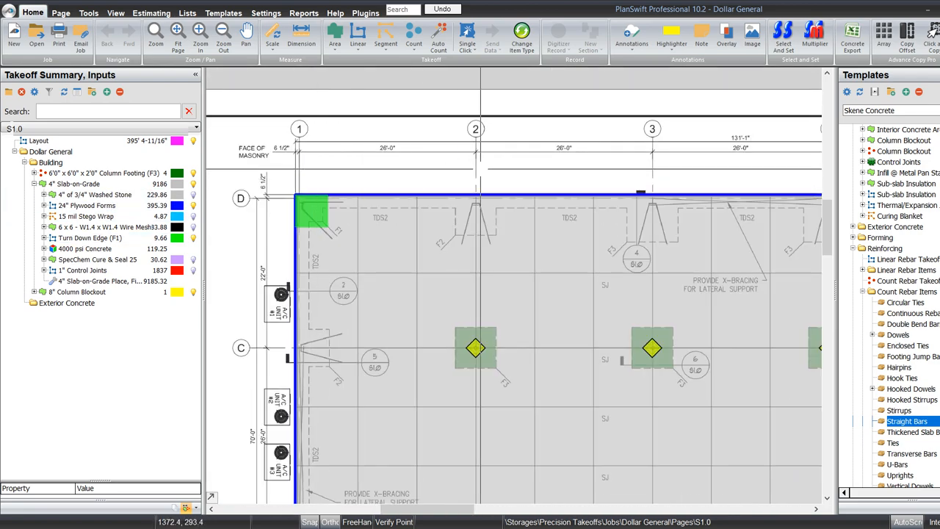
scroll(699, 180, up, 6)
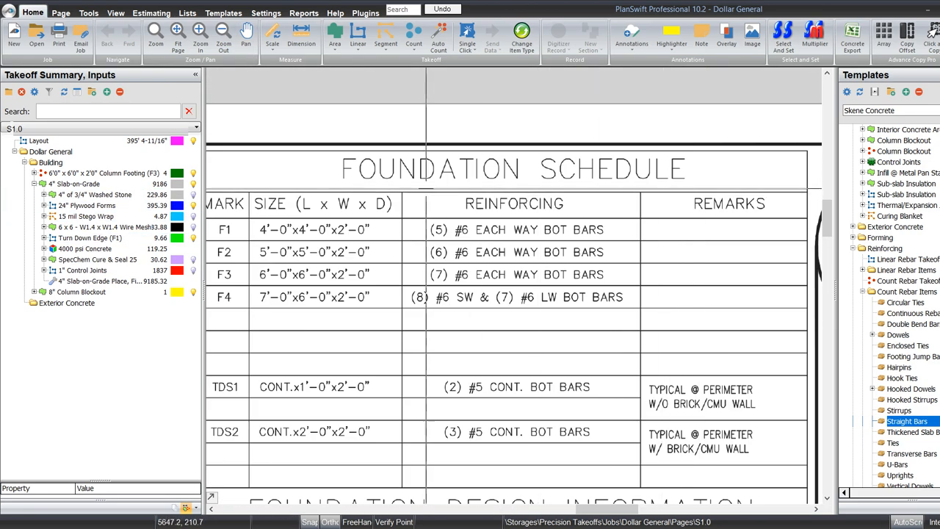
drag(393, 177, 477, 245)
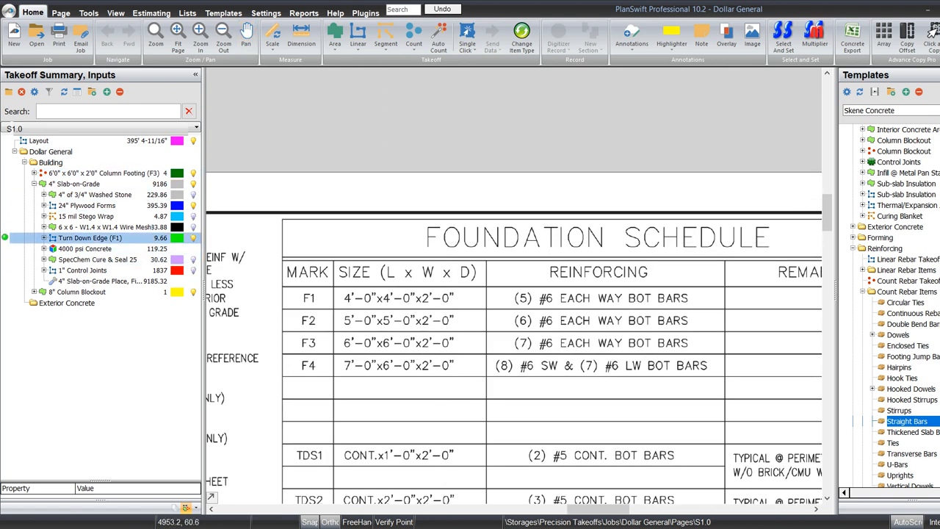
right_click(84, 238)
click(110, 331)
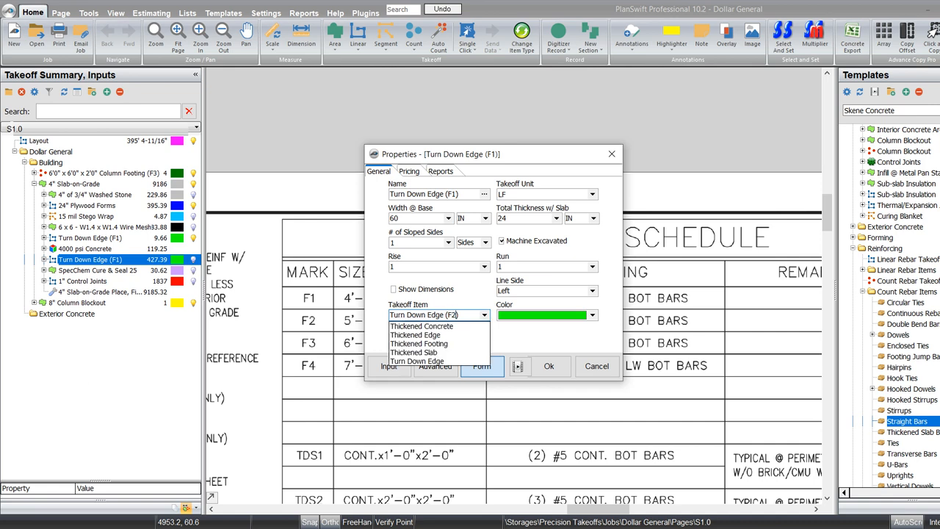
click(549, 367)
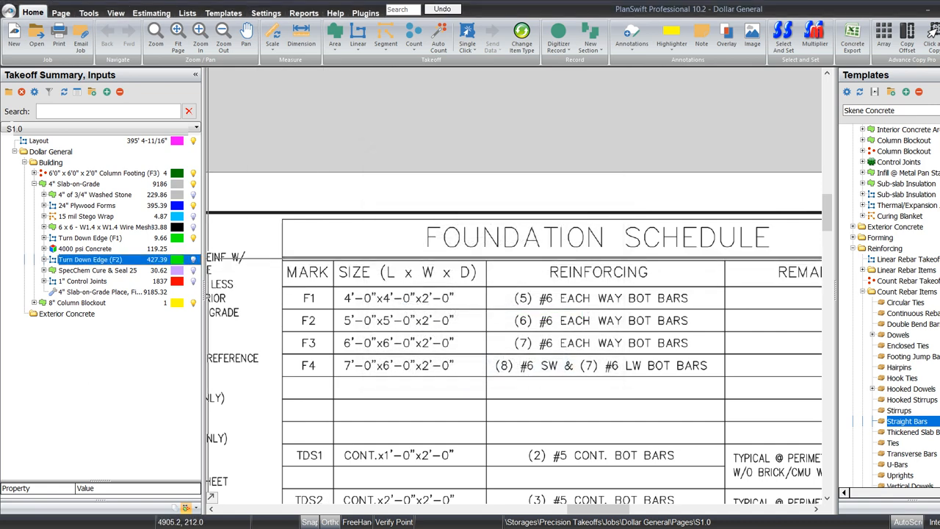
- Change the Turn Down Edge (F2) item's color to light purple and move it above 4000 psi Concrete
click(177, 259)
click(221, 299)
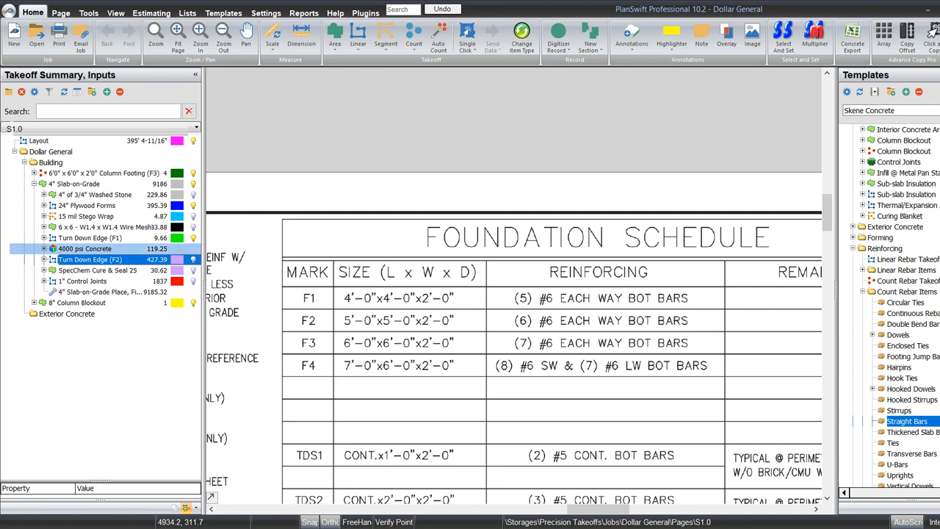
key(ctrl+Up)
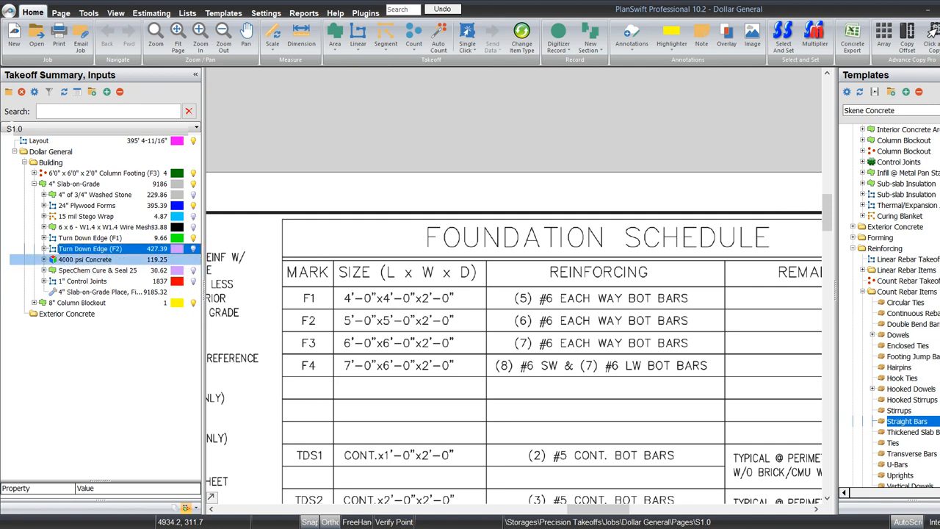
- Set the Turn Down Edge (F2) item's #6 bars to 12 per point and 4.67 ft long, and collapse the item
key(Right)
right_click(87, 281)
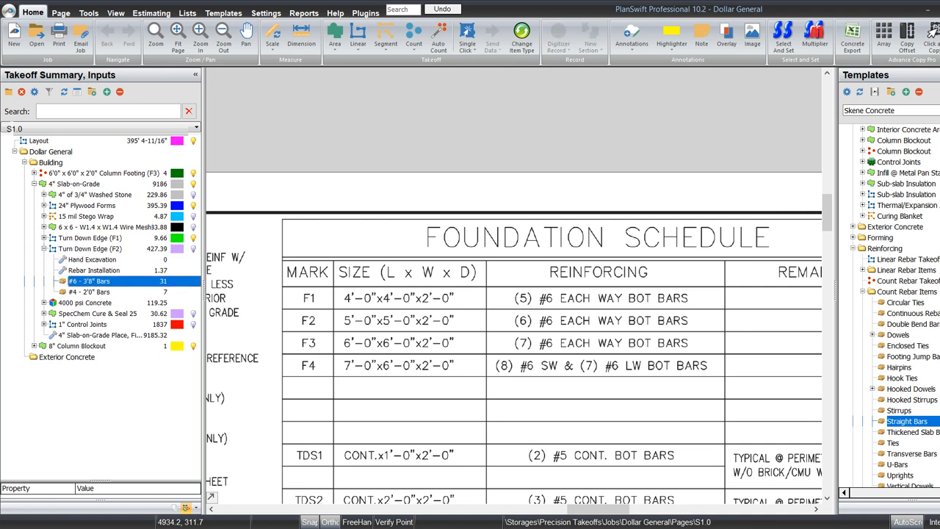
click(110, 289)
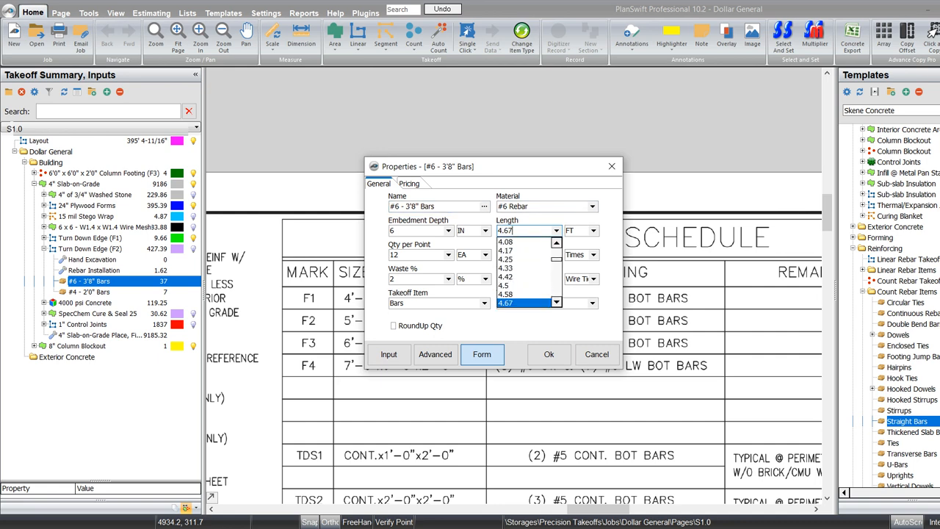
click(549, 355)
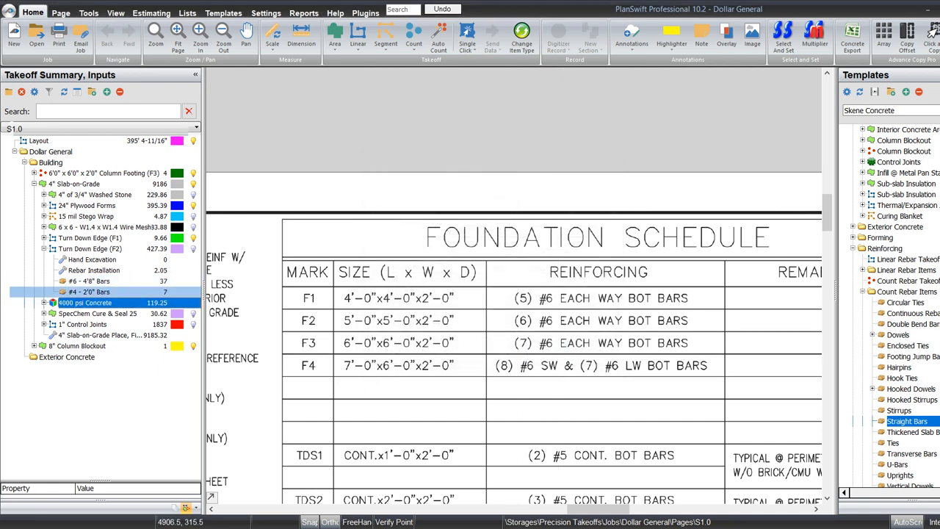
click(90, 293)
click(44, 249)
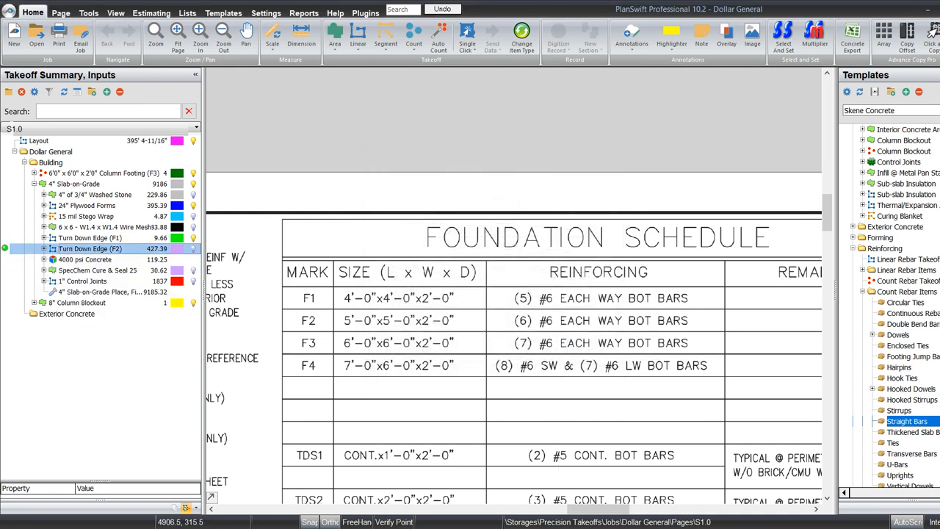
- Start recording the Turn Down Edge (F2) takeoff at the slab edge along grid line D, near grid line 2
click(5, 248)
scroll(679, 323, down, 4)
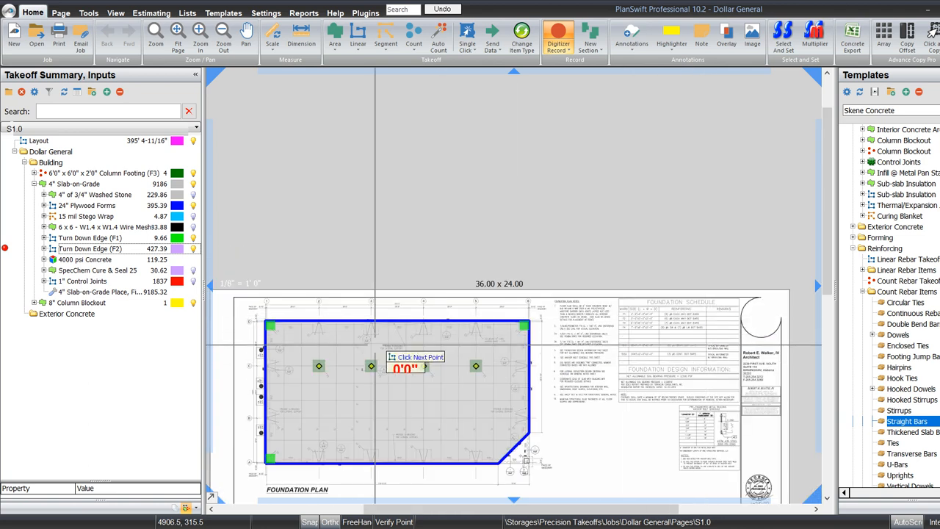
scroll(276, 327, up, 3)
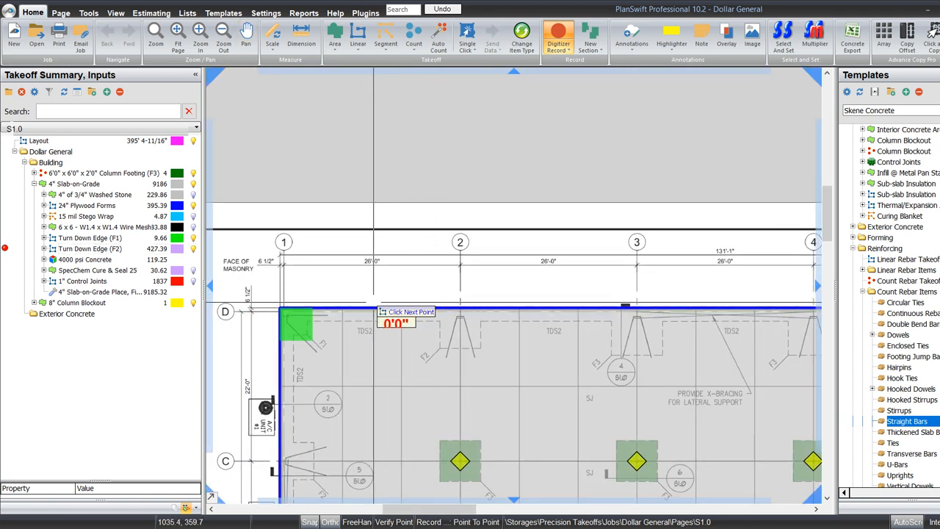
scroll(369, 301, up, 1)
click(405, 271)
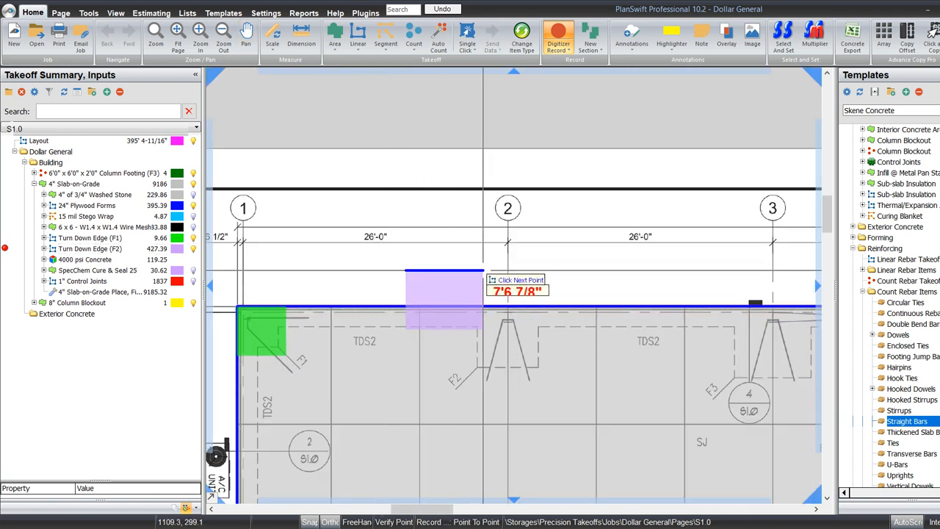
click(488, 270)
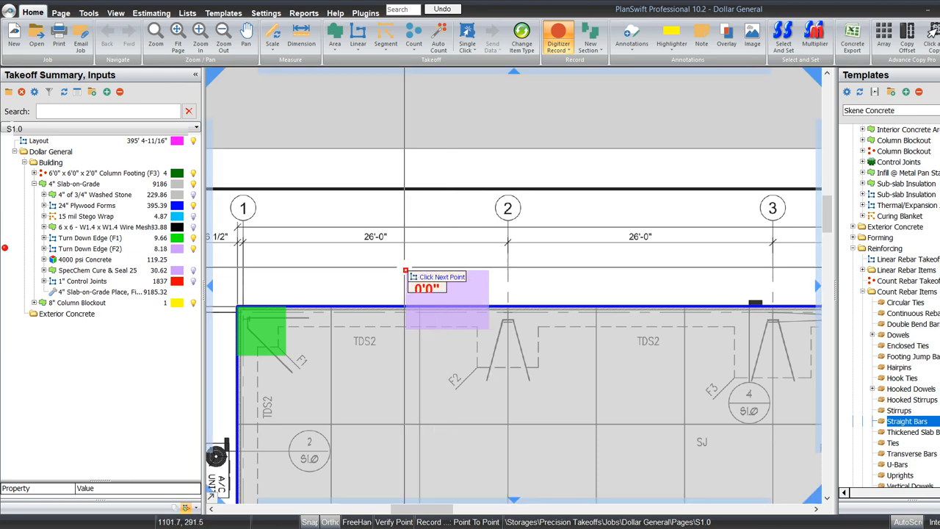
click(406, 270)
key(BackSpace)
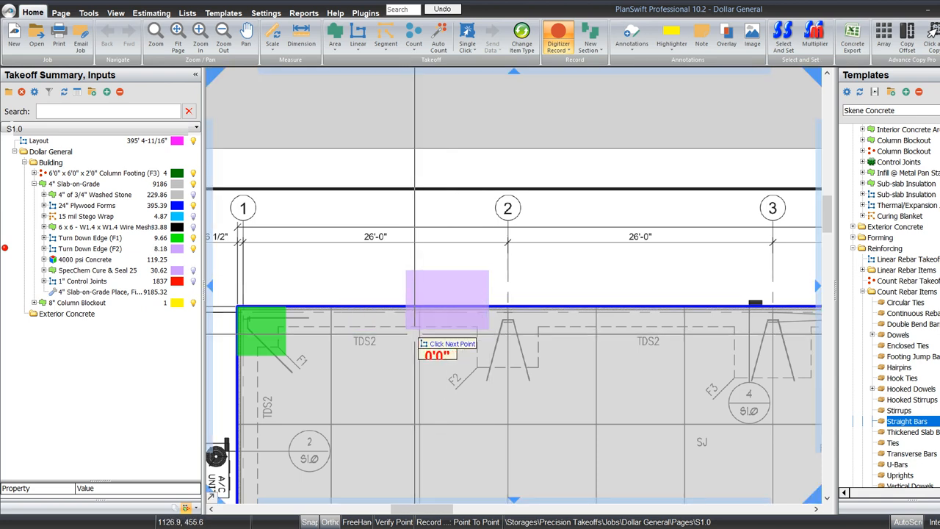
key(Escape)
click(429, 283)
key(Escape)
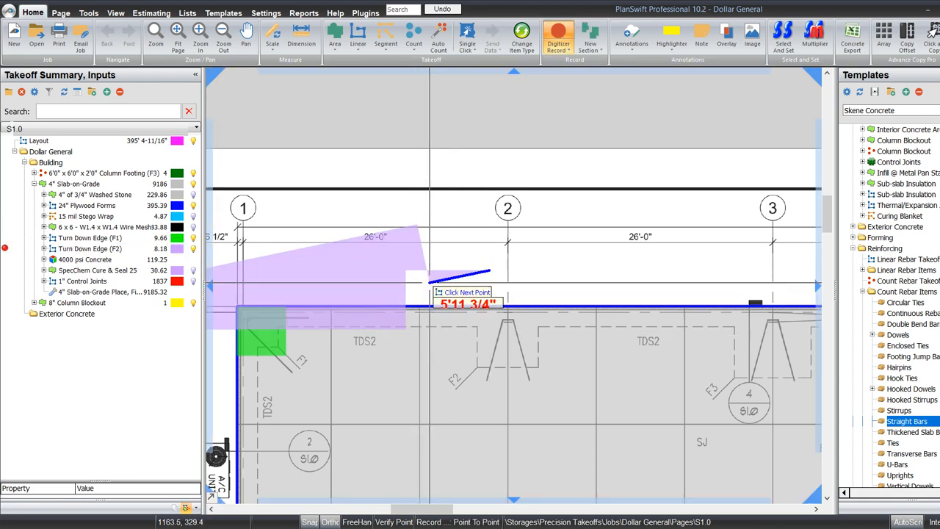
key(BackSpace)
key(BackSpace)
- Lay out the F2 footing at grid line 2 by offsetting from the gridline at 180° and adding a 5'10" line at 0° along the slab edge
click(507, 306)
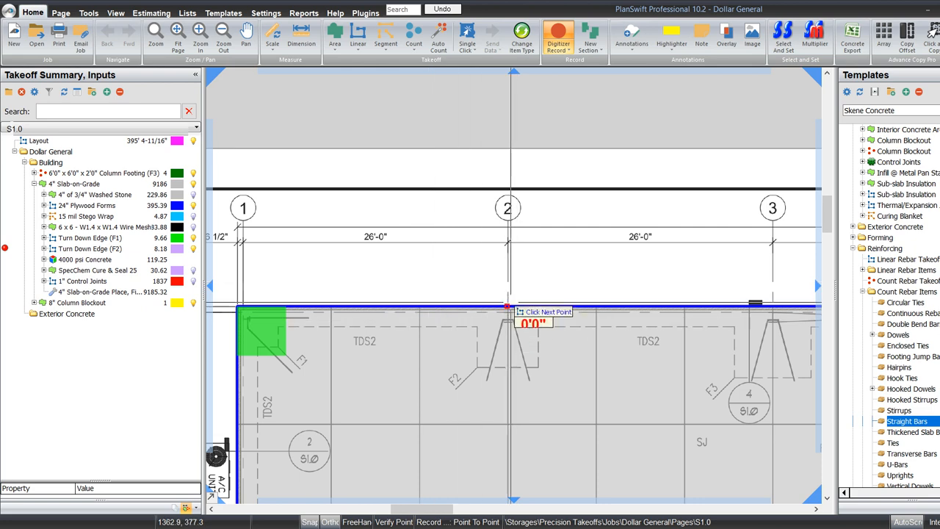
key(alt+l)
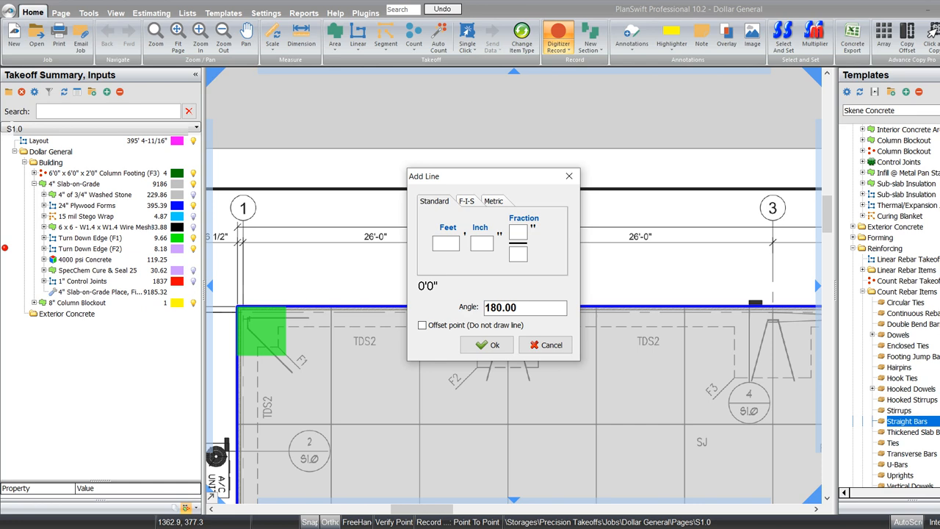
key(Return)
key(alt+l)
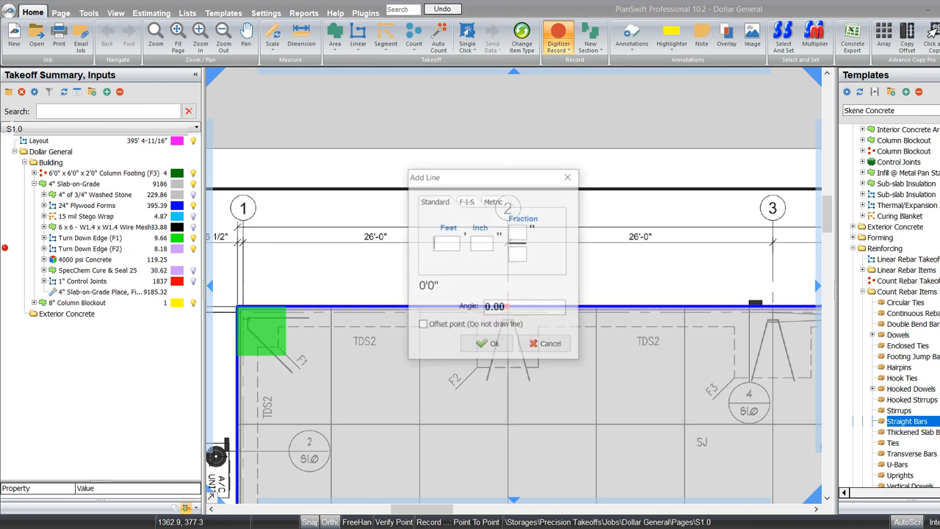
text(5)
key(Tab)
text(10)
key(Return)
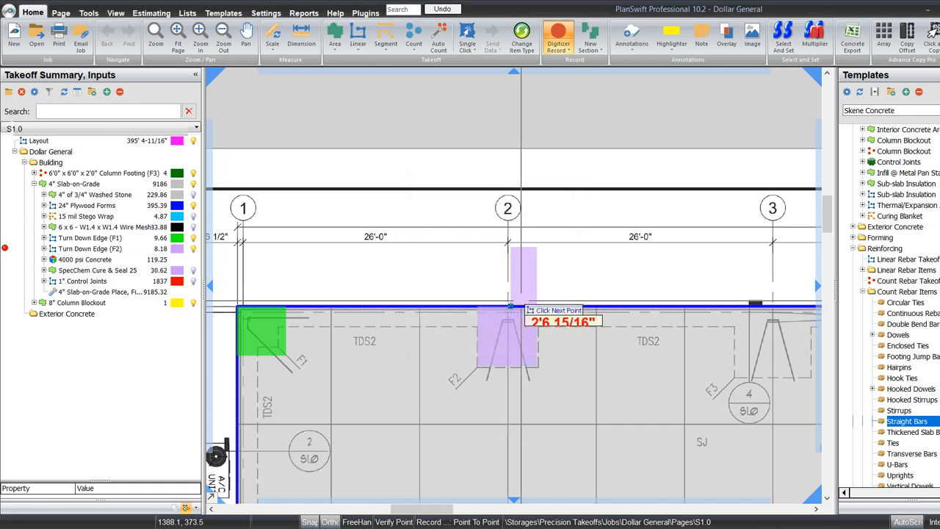
scroll(521, 305, up, 1)
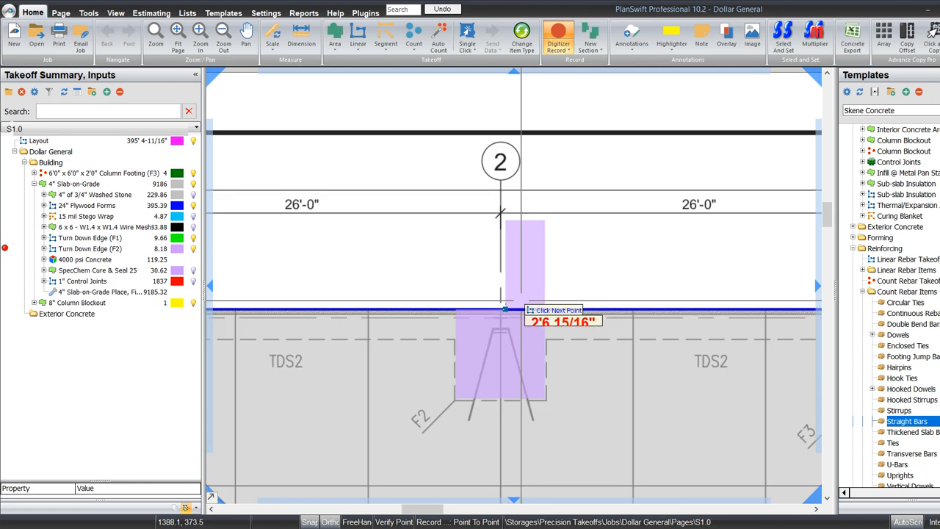
- Finish the Turn Down Edge (F2) section at grid line 2 on the slab's upper edge
drag(521, 300, 413, 293)
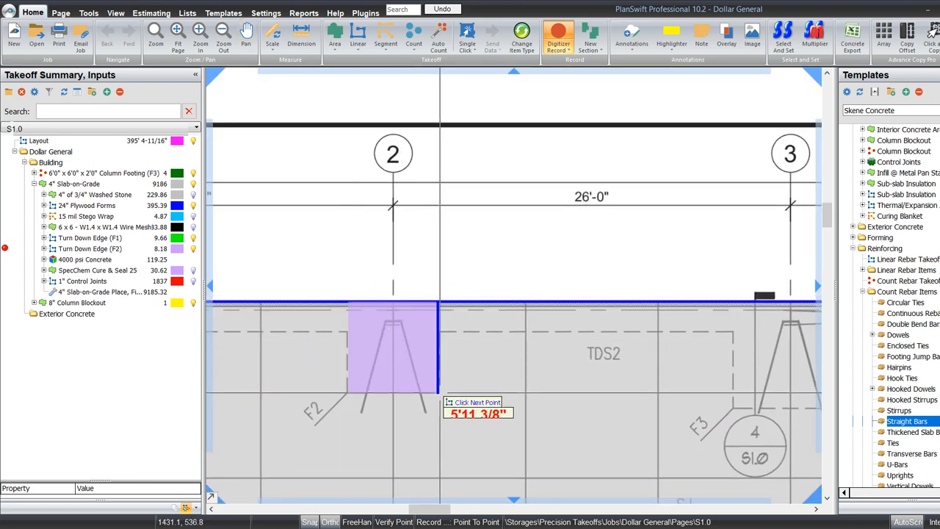
key(Escape)
- Check the footing marks and sizes in the foundation schedule against the plan
scroll(367, 368, down, 5)
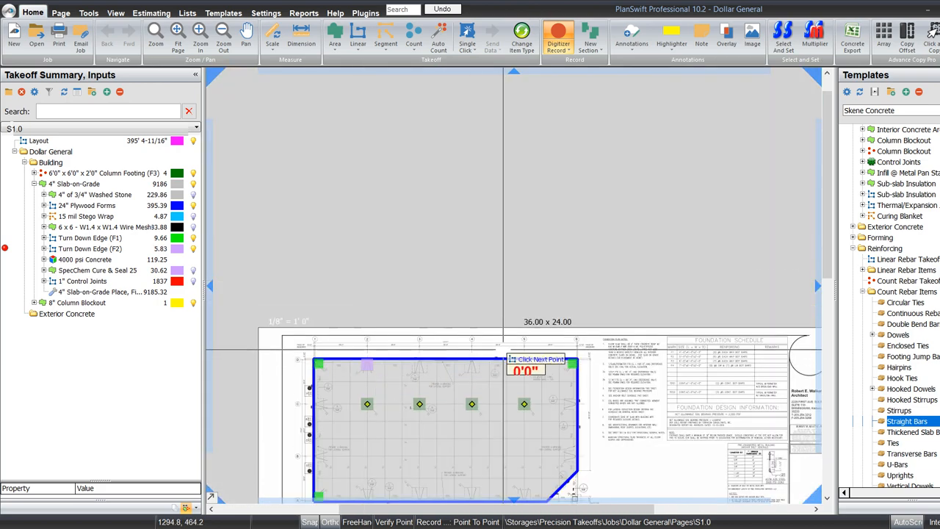
scroll(716, 357, up, 5)
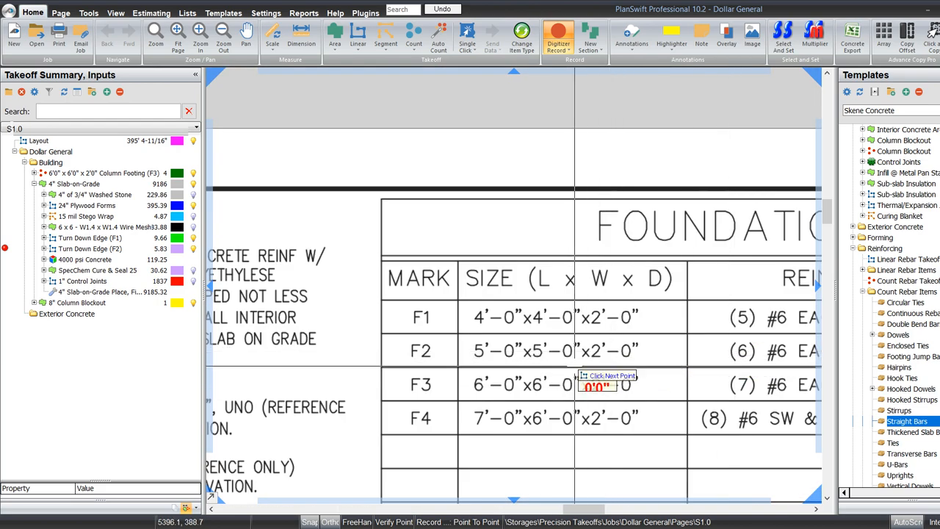
scroll(653, 344, down, 3)
scroll(653, 340, down, 2)
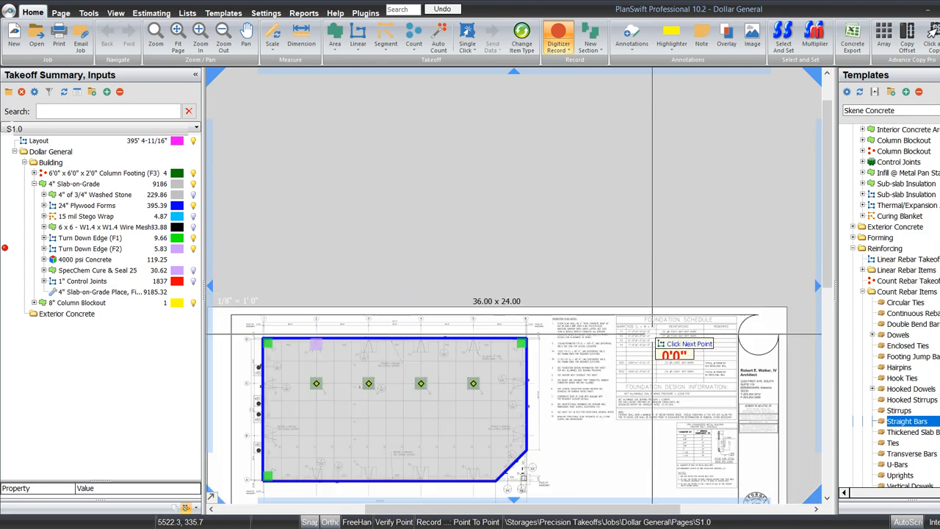
scroll(647, 338, up, 4)
scroll(647, 330, down, 3)
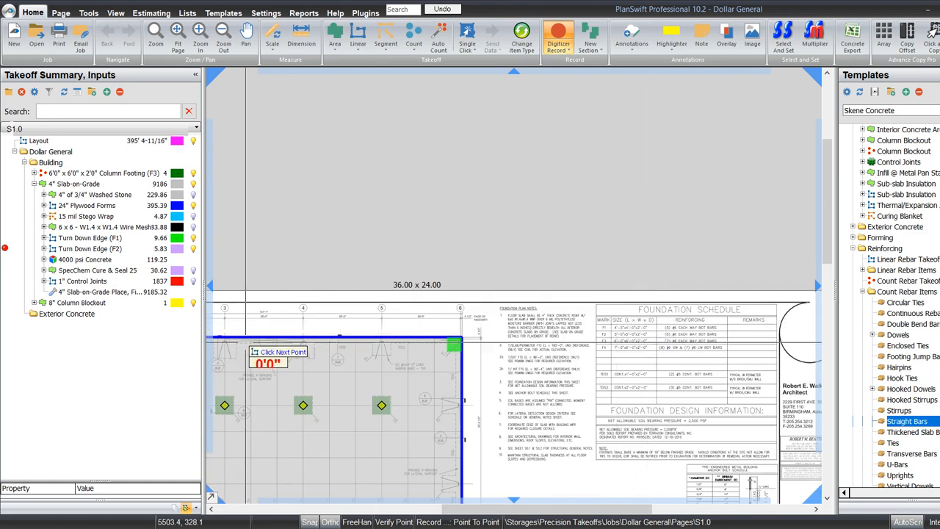
- Examine the footing marks along the slab's upper and lower edges to locate the F2 footings
drag(250, 316, 541, 207)
scroll(480, 235, up, 1)
scroll(480, 236, up, 2)
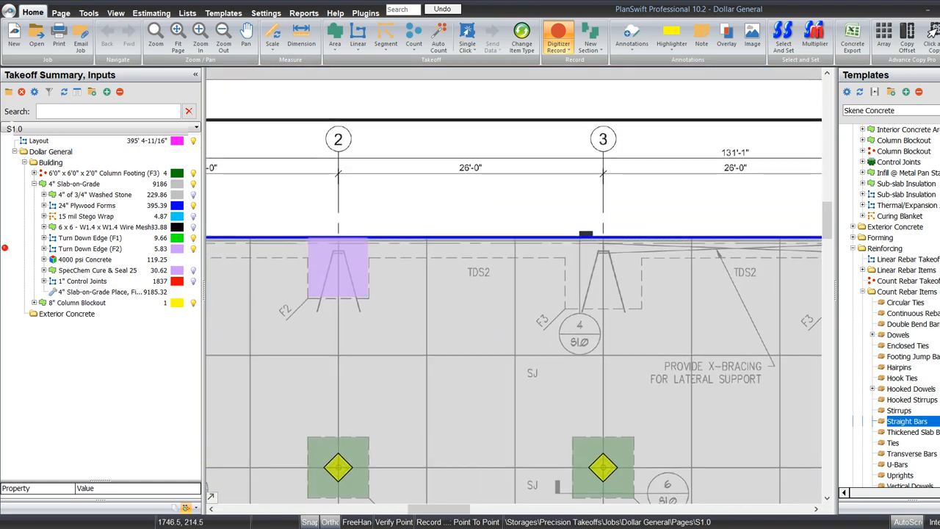
drag(624, 177, 398, 203)
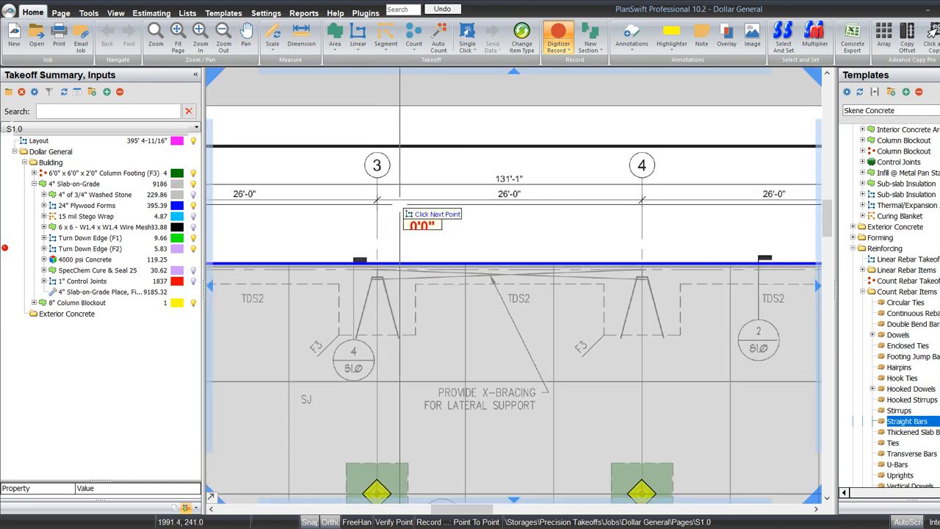
drag(796, 202, 576, 202)
drag(623, 227, 478, 235)
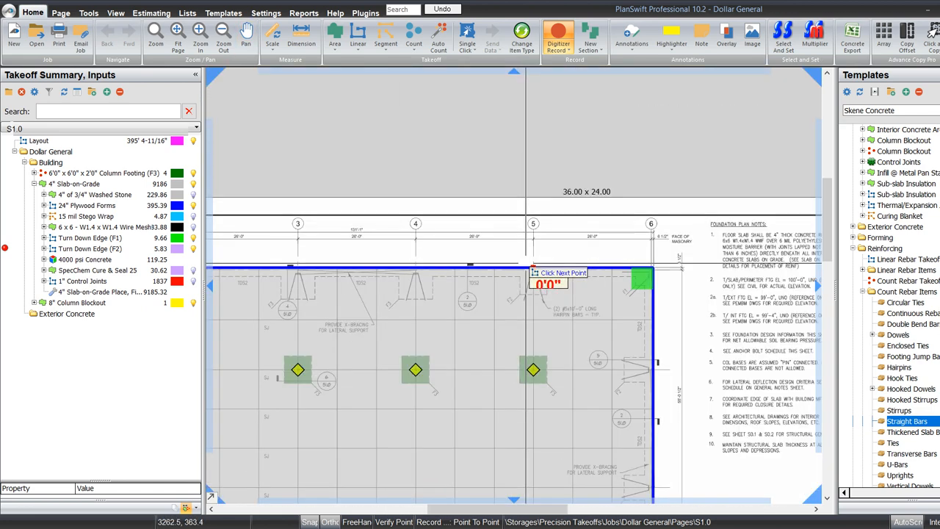
scroll(520, 273, down, 3)
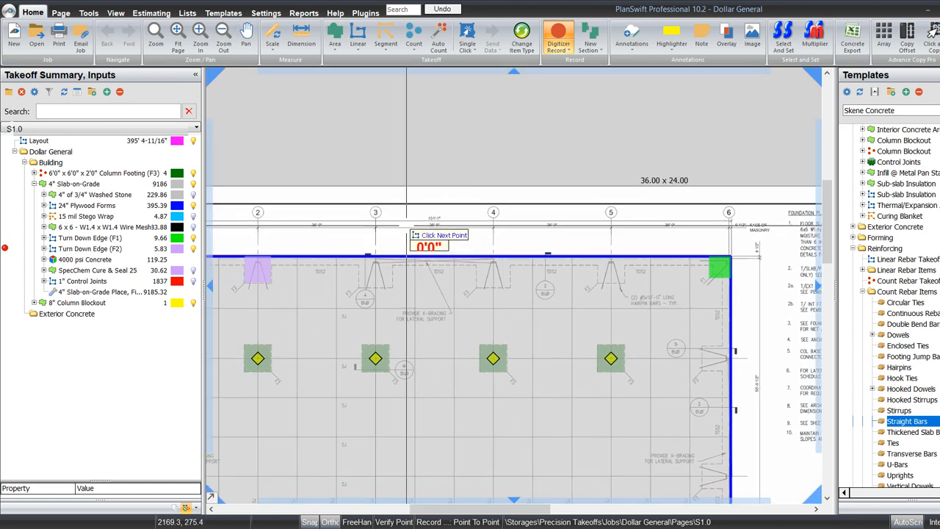
drag(445, 252, 460, 156)
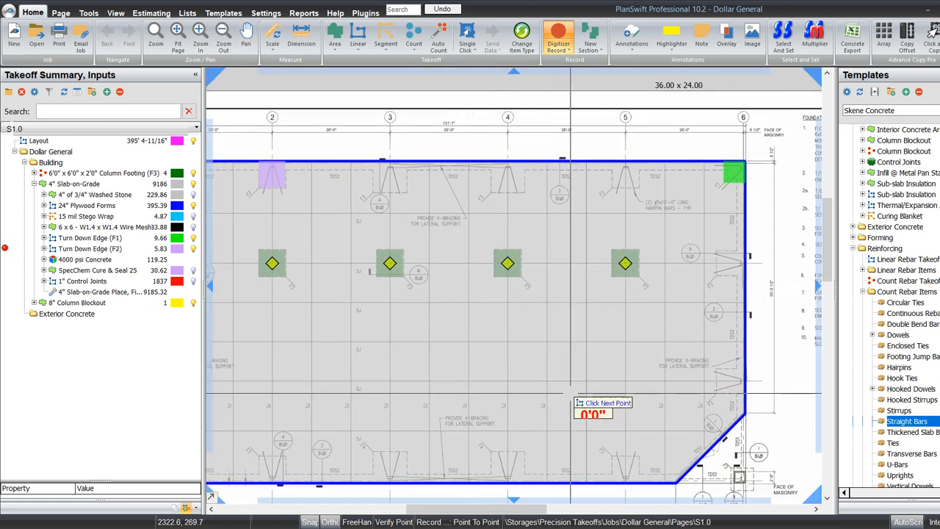
drag(573, 393, 559, 253)
scroll(622, 337, up, 2)
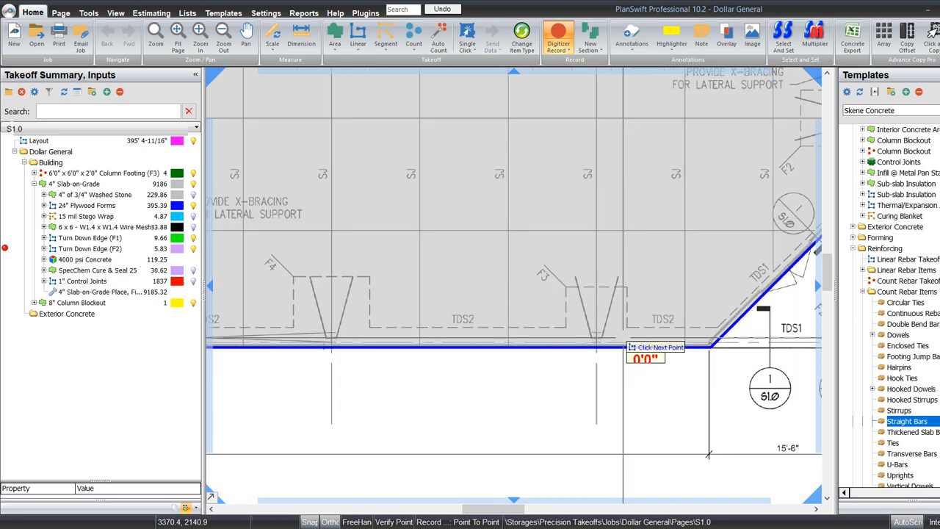
drag(332, 376, 619, 375)
drag(385, 381, 656, 383)
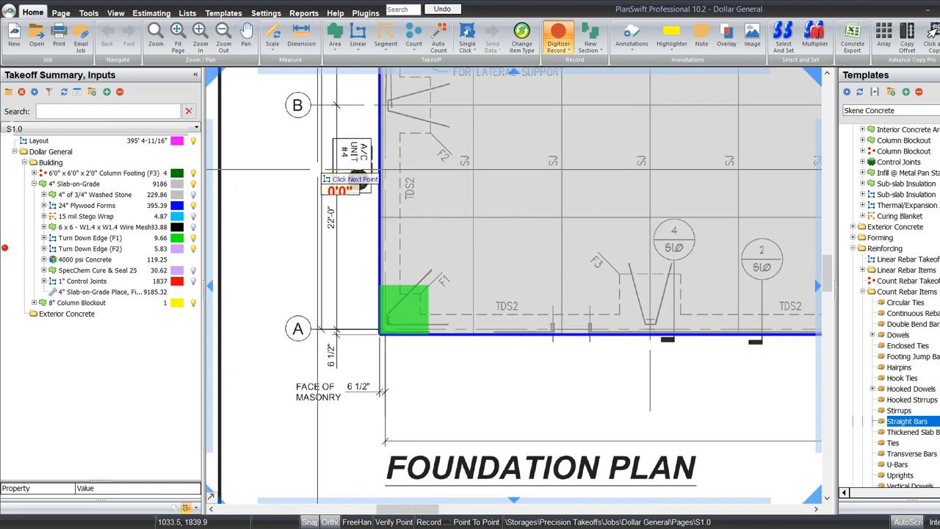
- Record a 5'10" Turn Down Edge (F2) section at 90° on the slab's left edge, centred on grid line B
drag(347, 179, 330, 384)
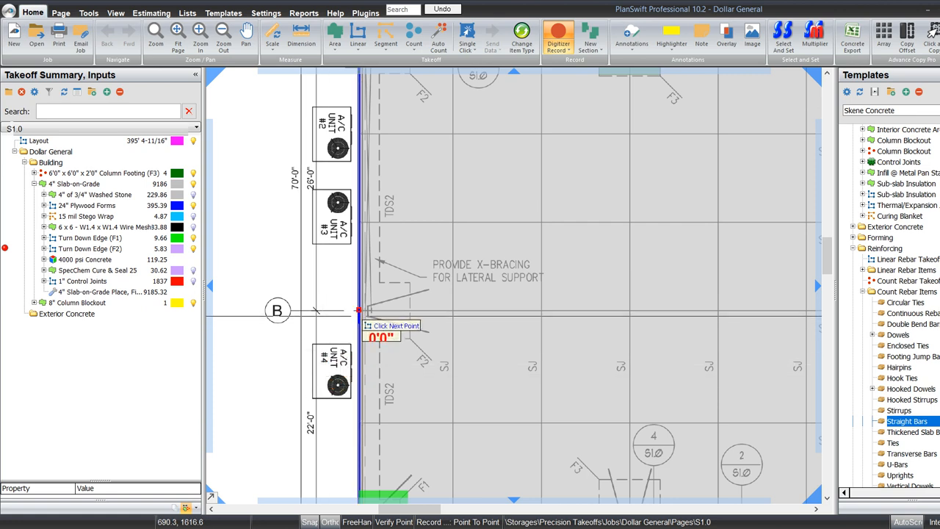
text(2)
key(Tab)
text(1)
key(Return)
text(5)
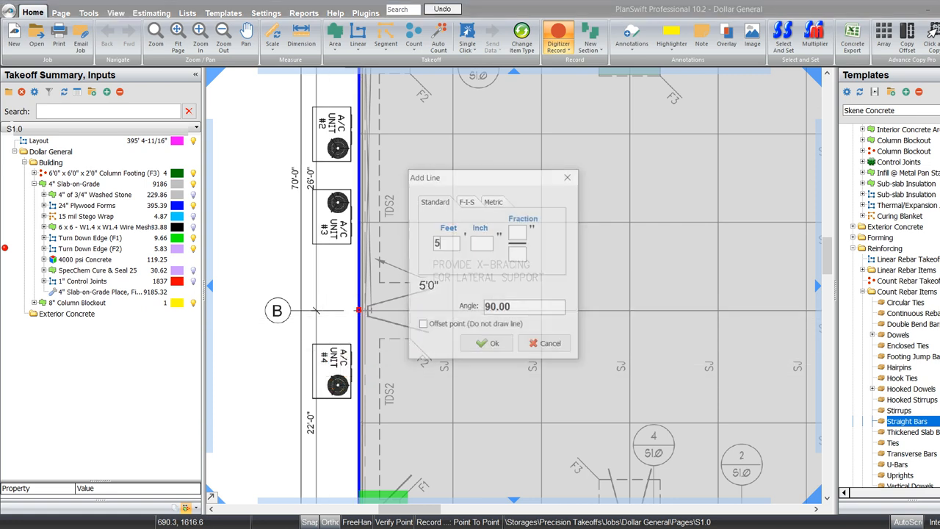
key(Tab)
text(10)
key(Return)
drag(303, 154, 285, 291)
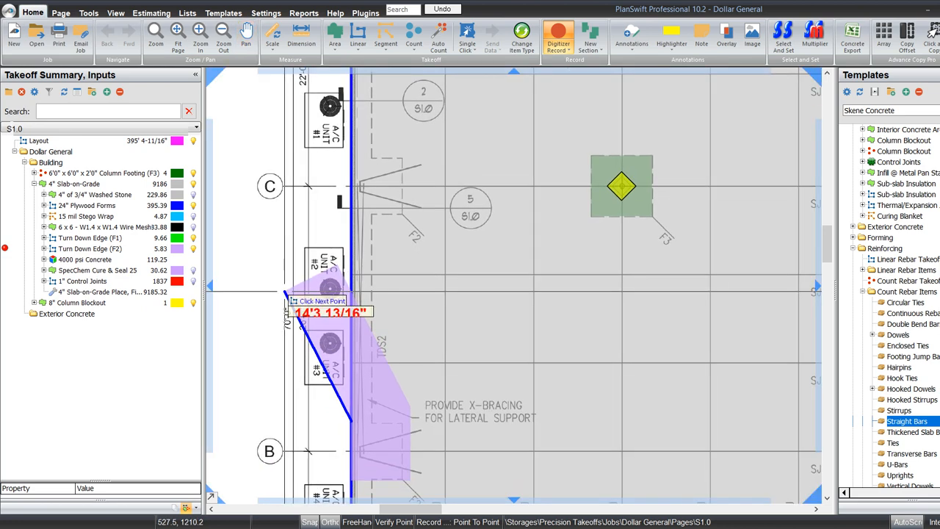
key(Escape)
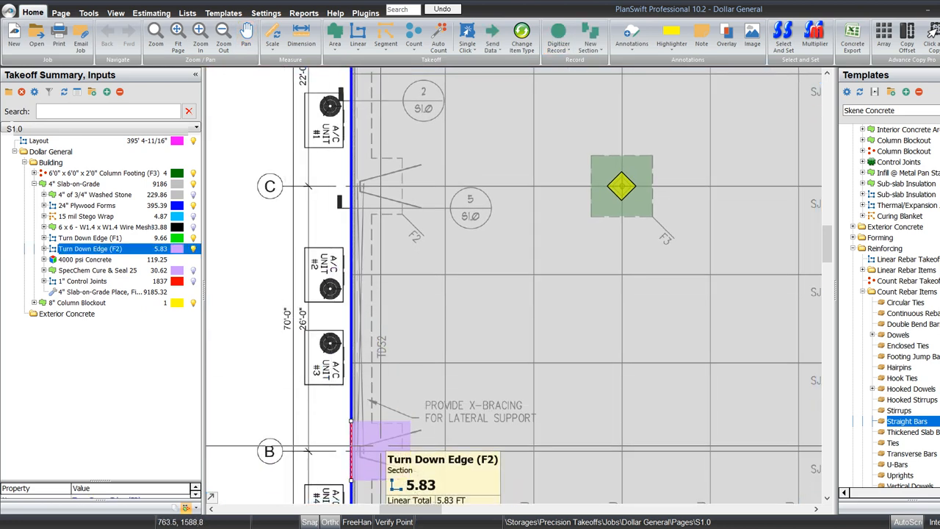
- Copy the Turn Down Edge (F2) section from grid line B up to grid line C along the left edge
key(d)
key(Return)
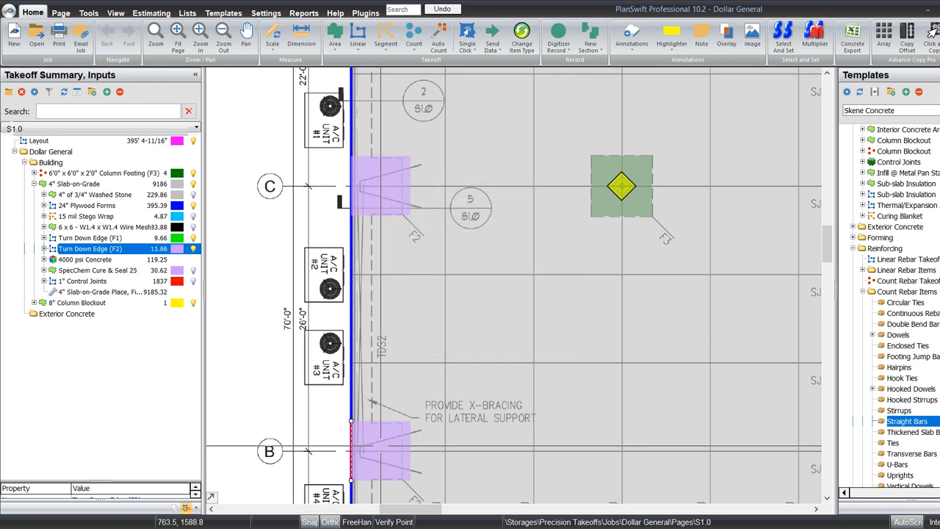
drag(293, 139, 270, 332)
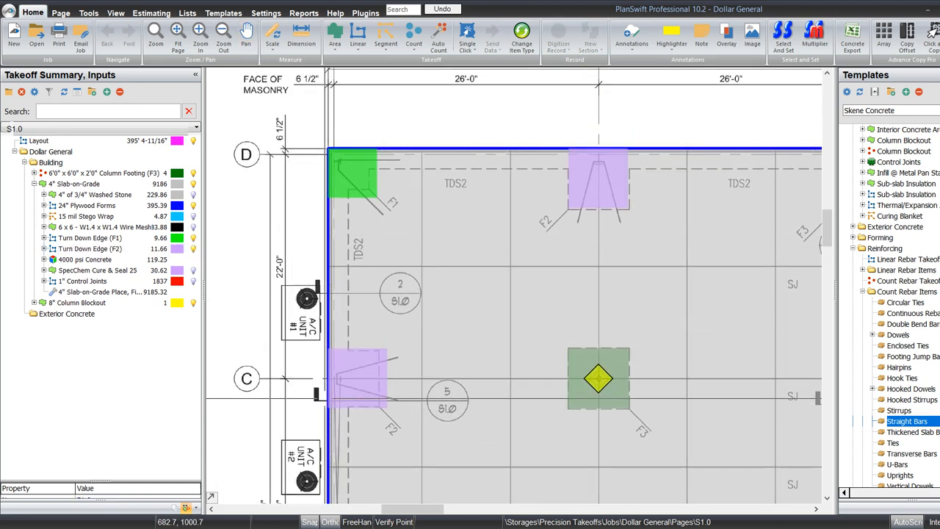
- Measure the dashed F2 footing outline at grid line C along the wall direction with the Dimension tool
scroll(326, 399, up, 3)
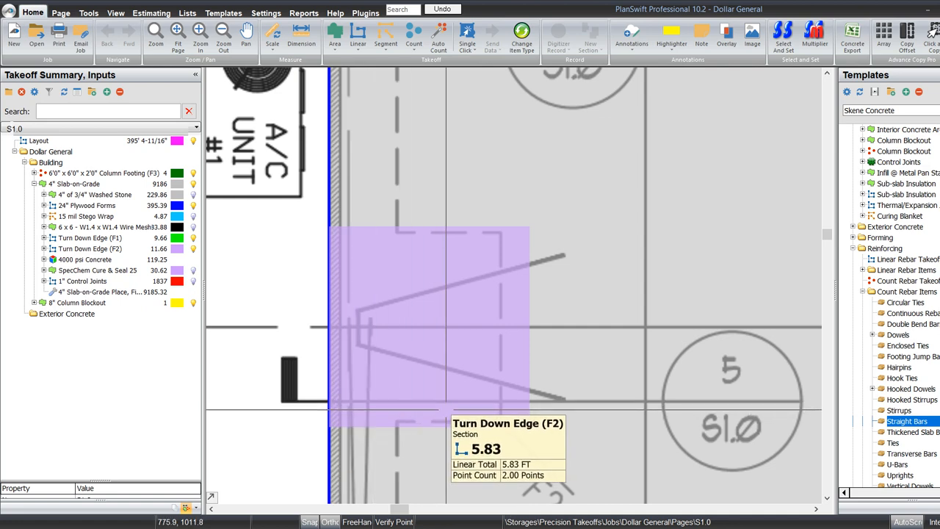
click(301, 37)
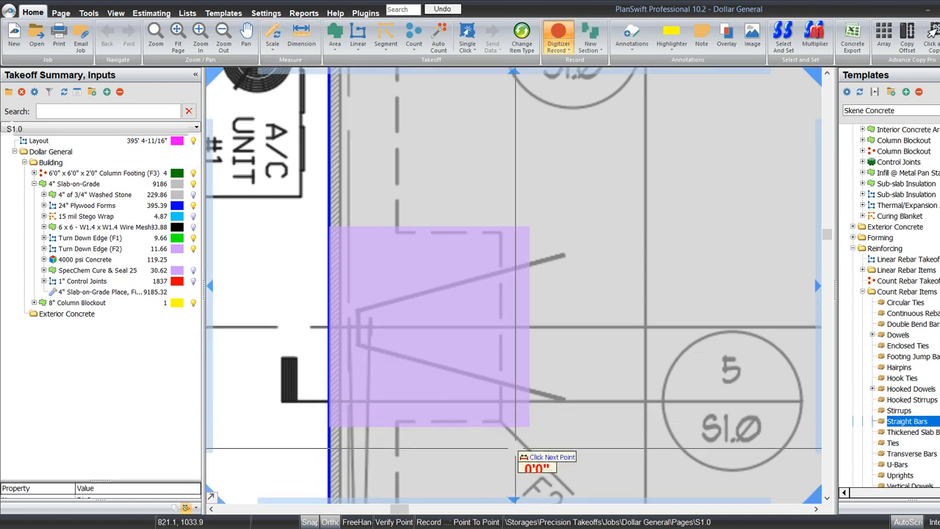
scroll(495, 419, up, 3)
click(512, 424)
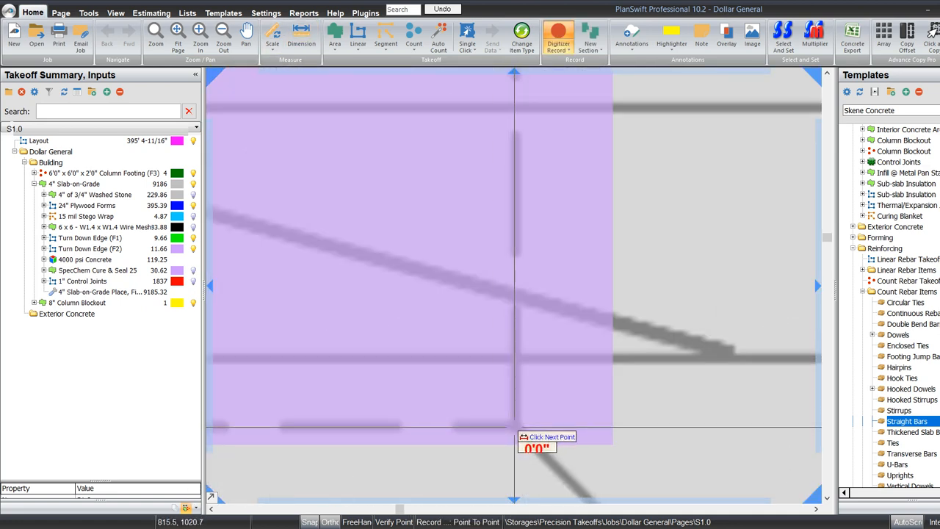
scroll(511, 425, down, 3)
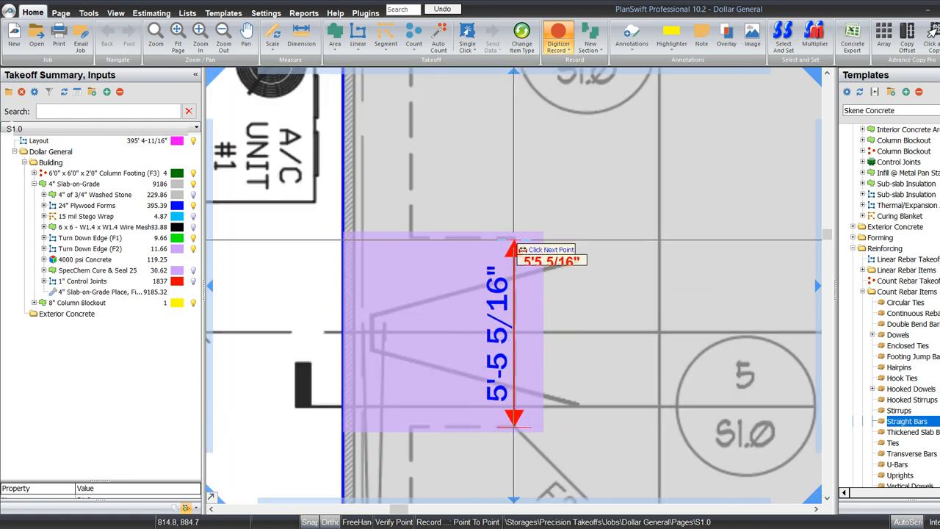
key(Escape)
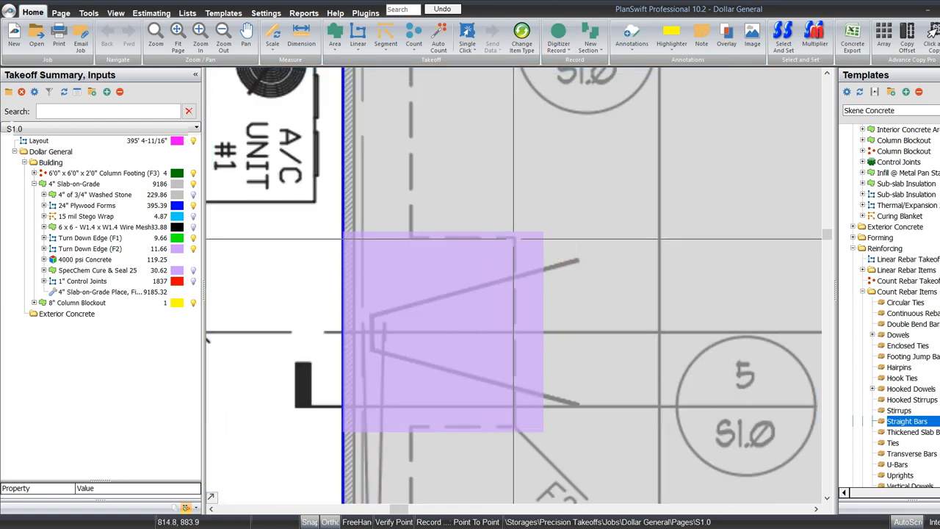
- Examine the footing marks along the slab's upper edge from grid line 2 to 6 for another F2 footing
scroll(330, 312, down, 4)
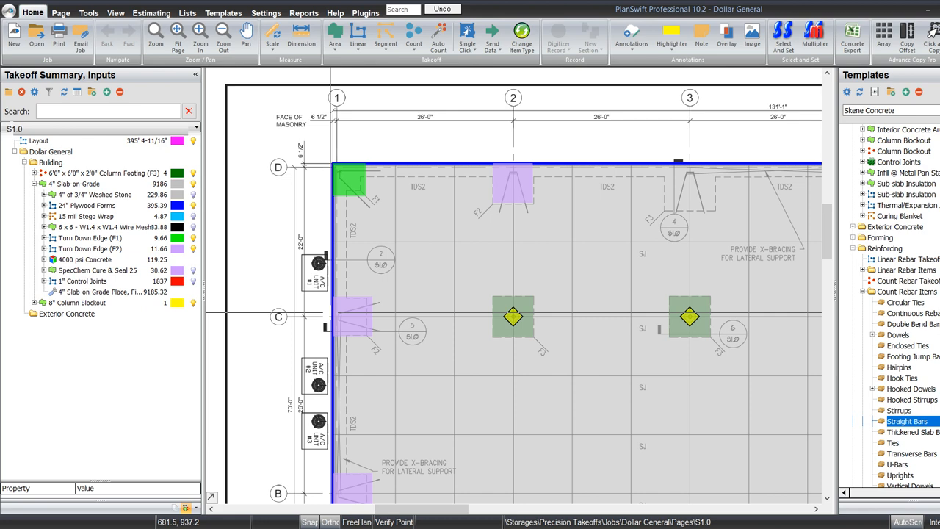
scroll(550, 151, up, 2)
drag(554, 147, 399, 261)
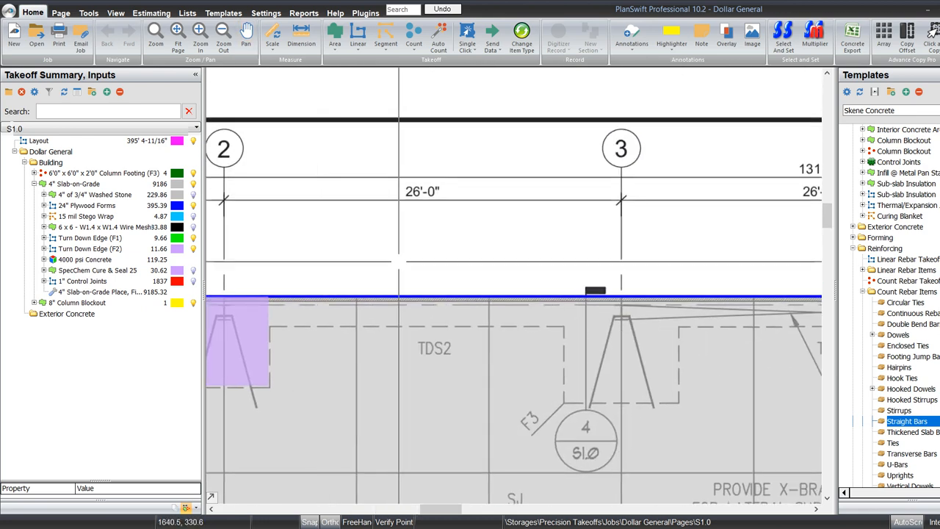
scroll(366, 268, down, 2)
scroll(371, 252, down, 3)
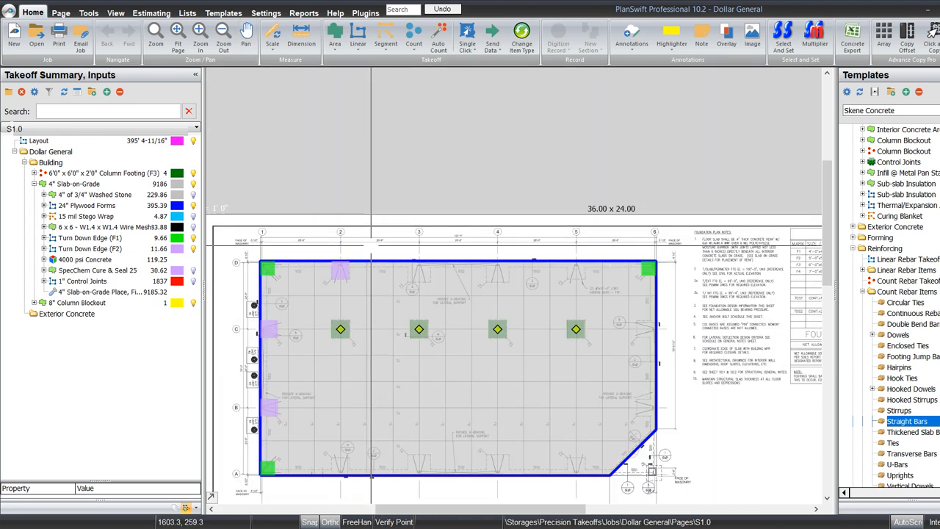
scroll(381, 477, up, 4)
drag(390, 262, 423, 430)
scroll(425, 433, down, 2)
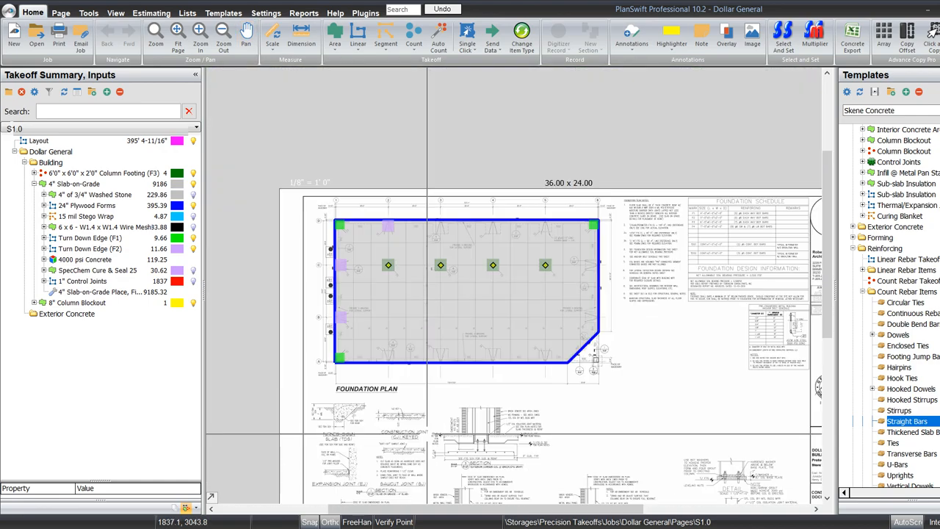
scroll(409, 218, up, 4)
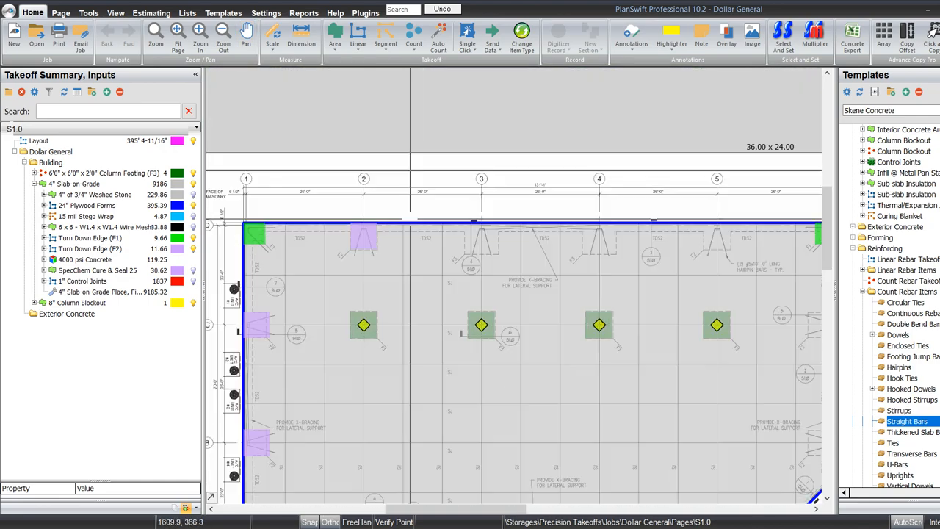
drag(456, 182, 365, 215)
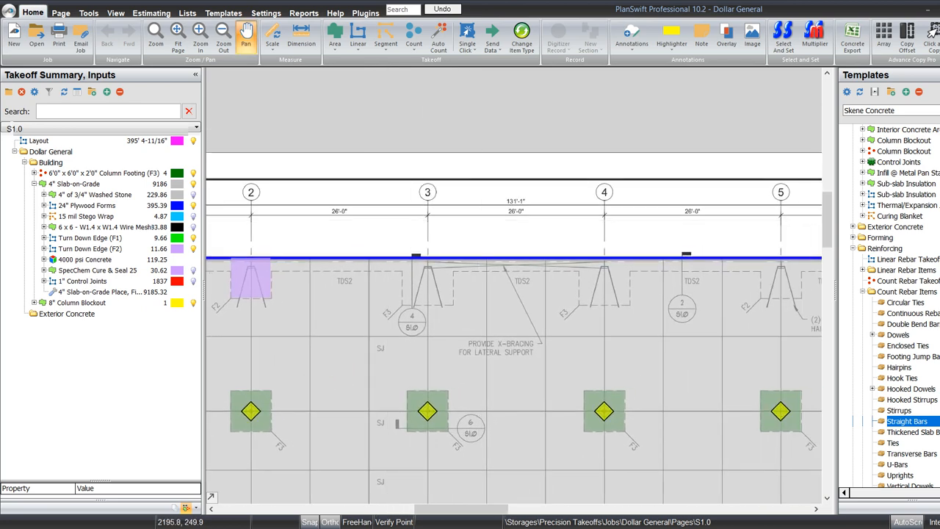
drag(479, 220, 343, 226)
drag(554, 235, 519, 236)
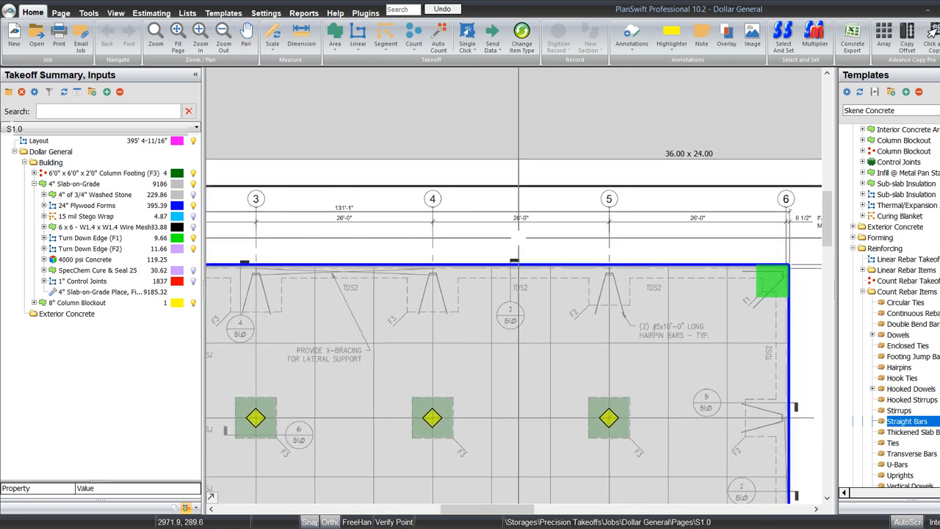
- Copy the Turn Down Edge (F2) section at grid line 2 by 78'0" at angle 0.00 to grid line 5
drag(345, 231, 578, 210)
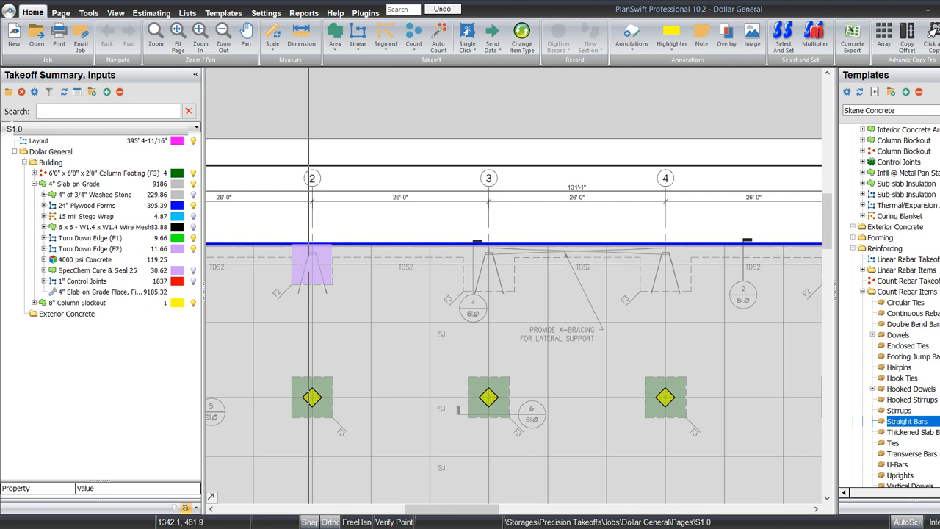
mouse_move(309, 264)
text(78)
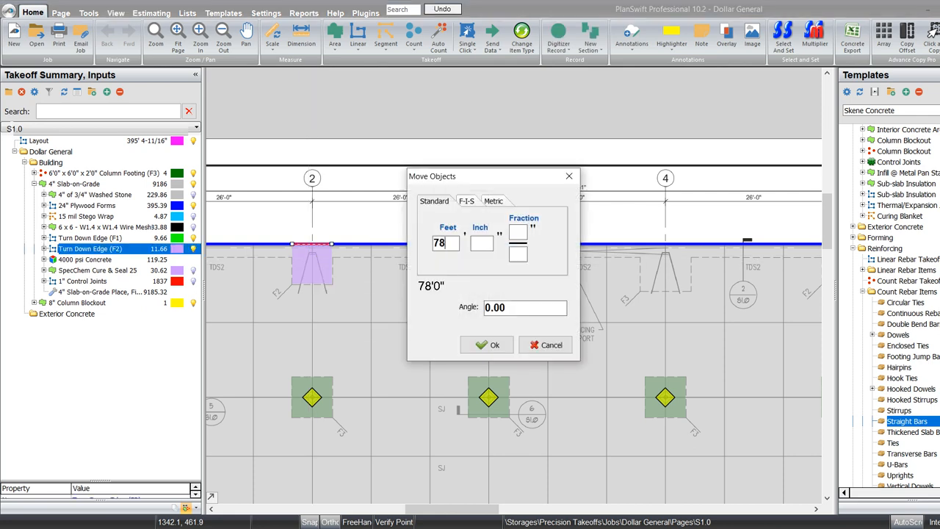
key(Return)
scroll(309, 263, down, 3)
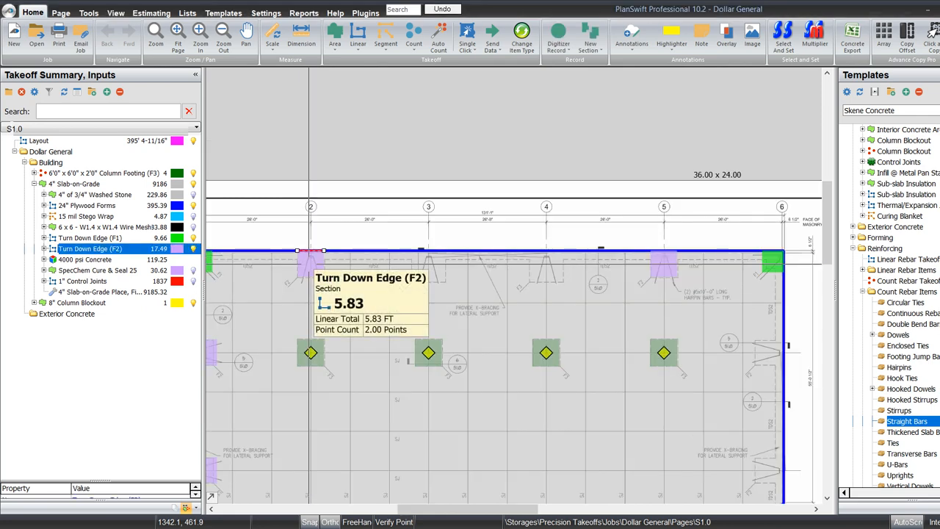
- Start another Turn Down Edge (F2) section on the slab's right edge, offset 2'11" at angle 90.00 from grid line C
scroll(705, 194, up, 4)
scroll(705, 195, down, 4)
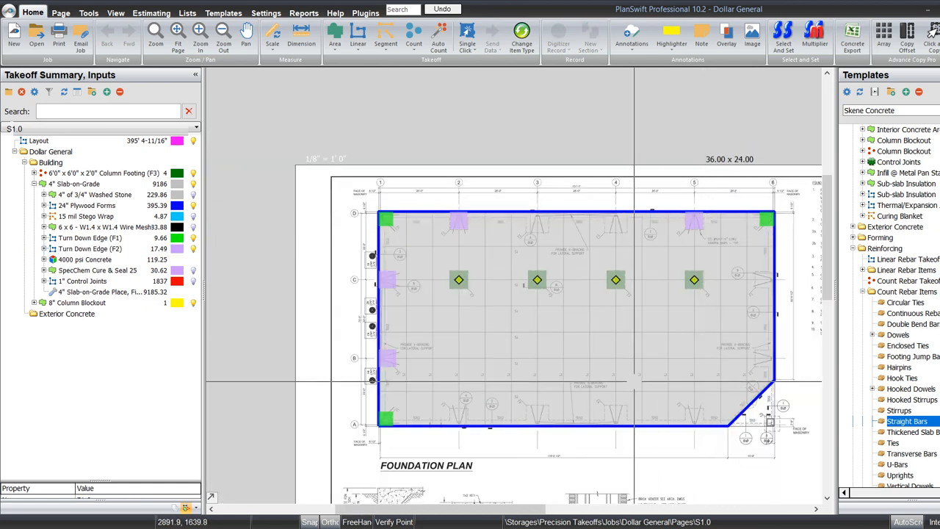
scroll(725, 425, up, 4)
scroll(725, 426, up, 1)
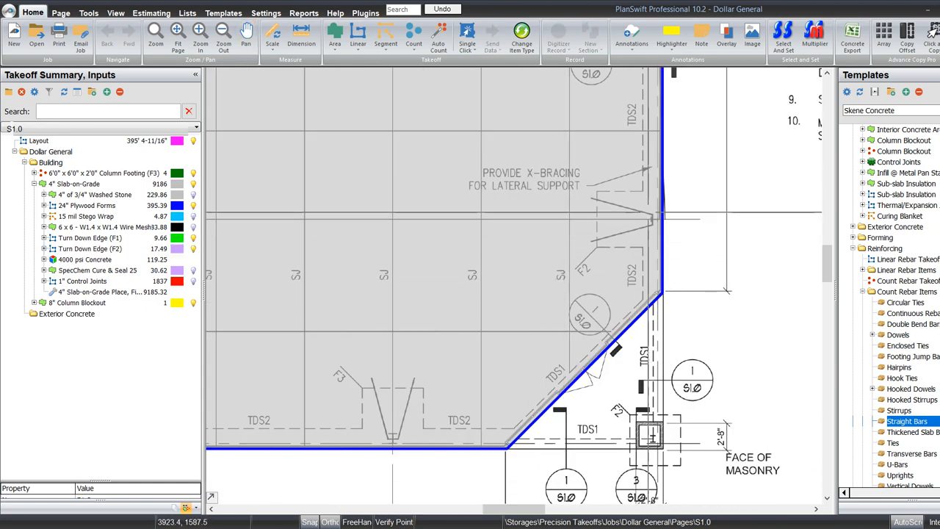
drag(717, 175, 723, 299)
drag(746, 207, 746, 303)
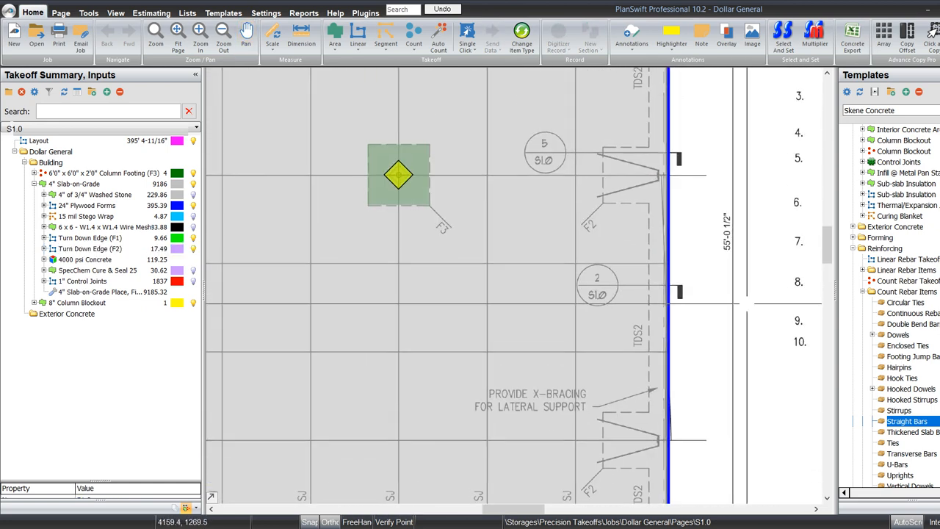
drag(727, 228, 726, 367)
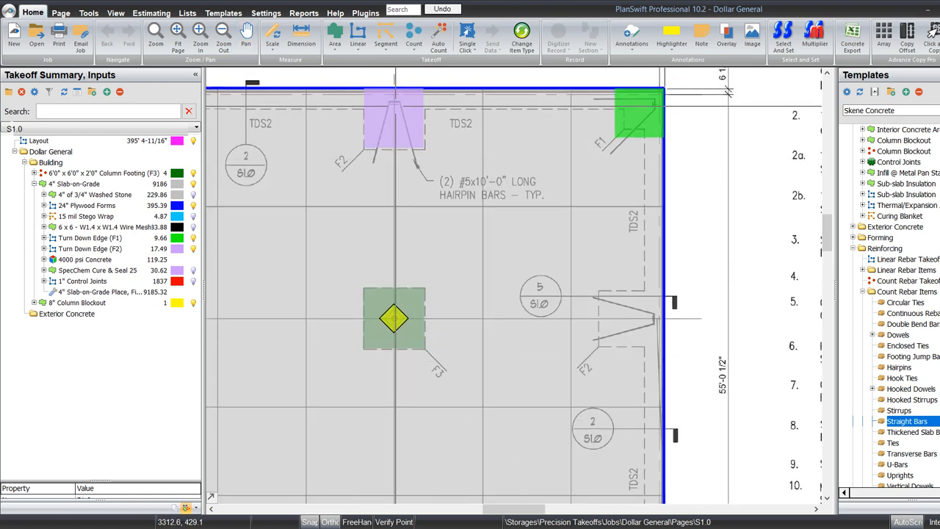
click(395, 107)
key(r)
click(663, 318)
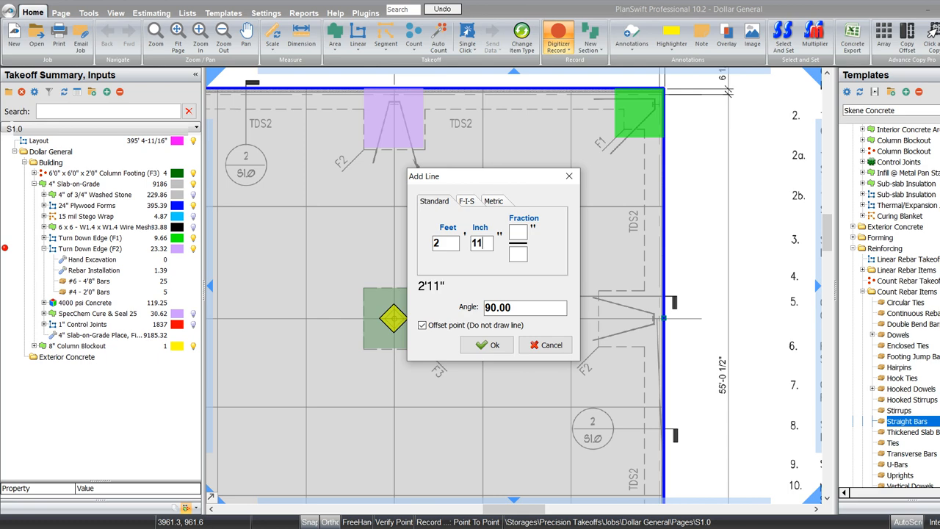
key(Return)
- Draw the F2 section 5'10" downward along the right edge across grid line C
key(Down)
text(5)
key(Tab)
text(10)
key(Return)
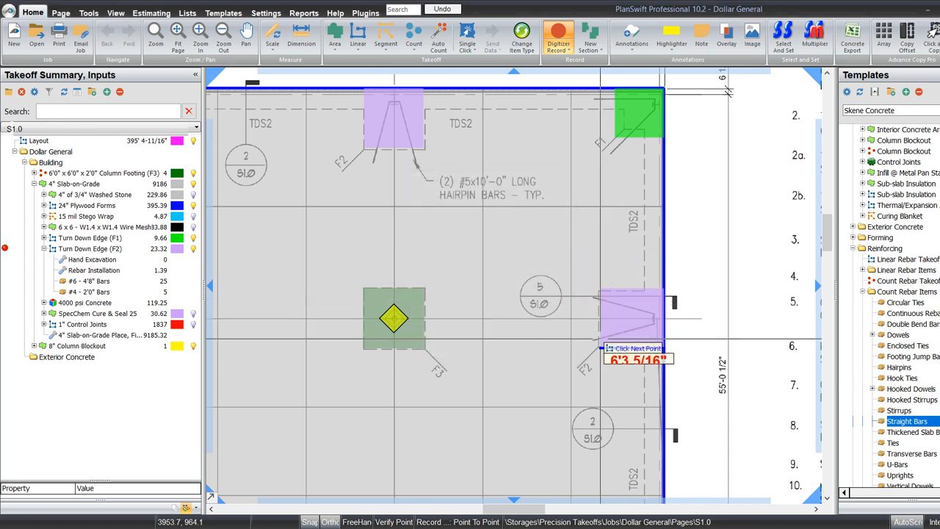
- Try to start the F2 section at grid line B on the right edge with an offset point 2'11" downward
scroll(602, 346, down, 5)
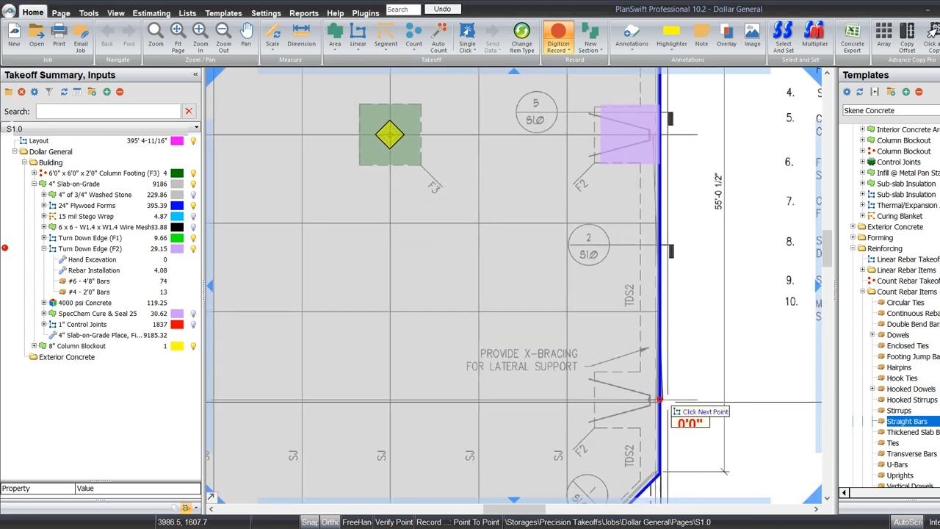
key(Down)
text(2)
key(Tab)
text(11)
key(Return)
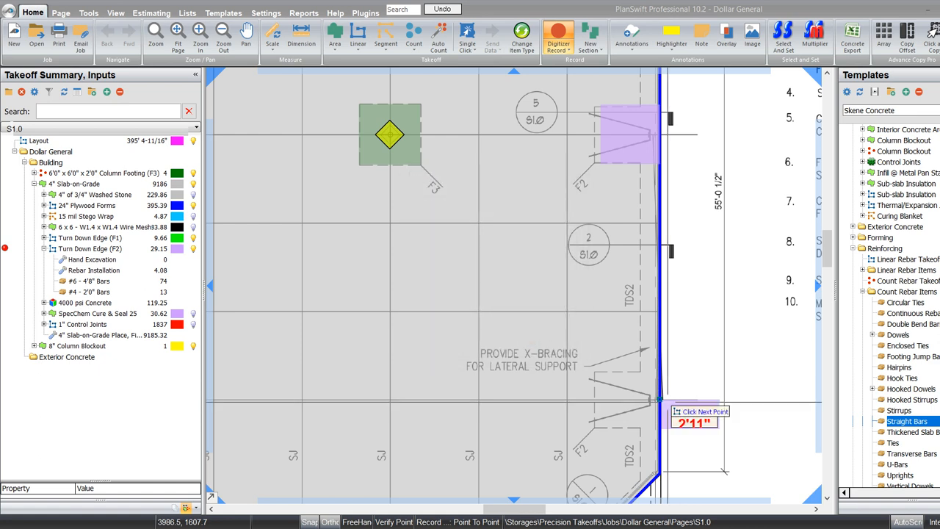
key(Up)
key(Escape)
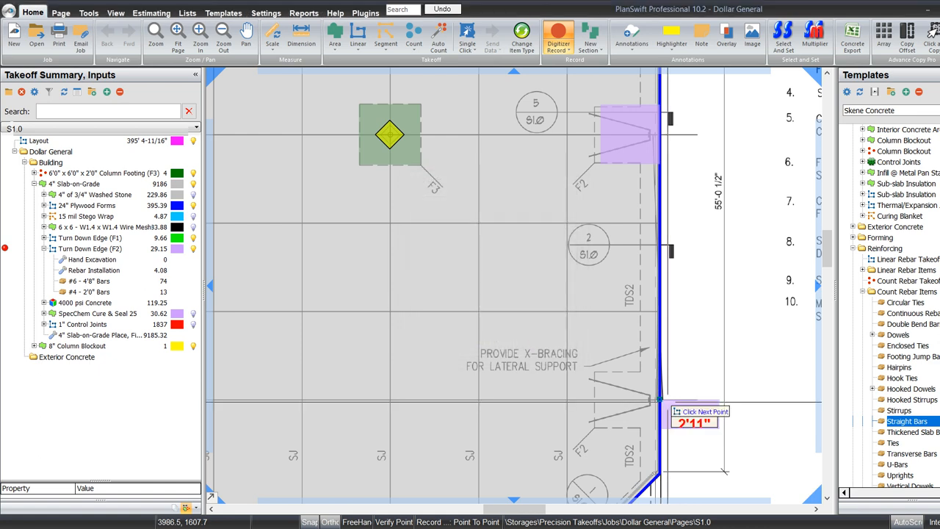
- Shift the offset point to 2'11" above grid line B, draw the F2 section 5'10" downward and end recording
key(Up)
text(5)
key(Tab)
key(Return)
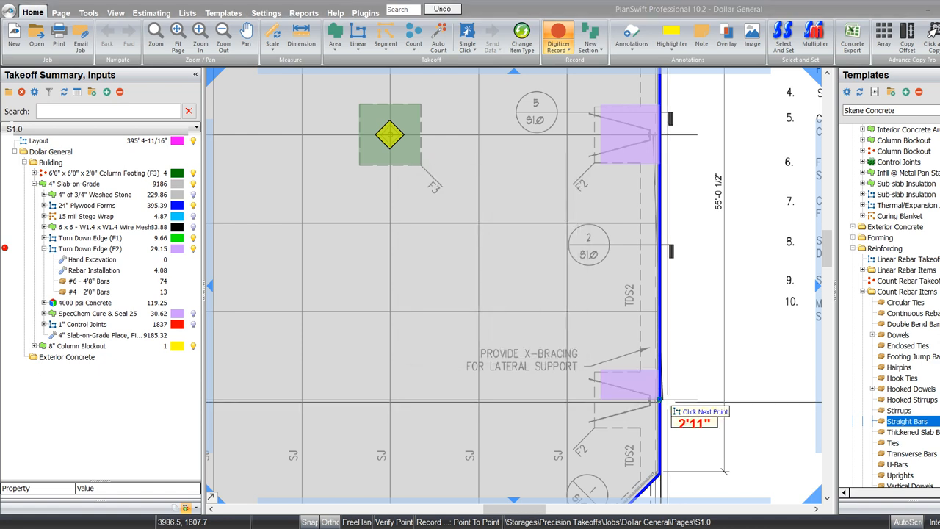
key(Down)
text(5)
key(Tab)
text(10)
key(Return)
key(Escape)
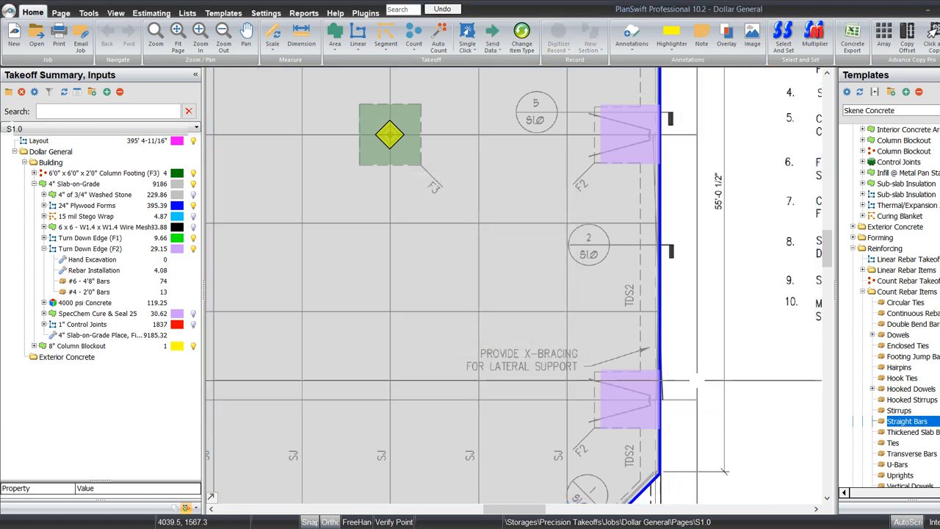
- Locate the Anchor Bolt Settings template inside the Isolated Footing assembly of the Footings folder
drag(743, 347, 789, 275)
scroll(784, 312, down, 2)
scroll(795, 301, down, 2)
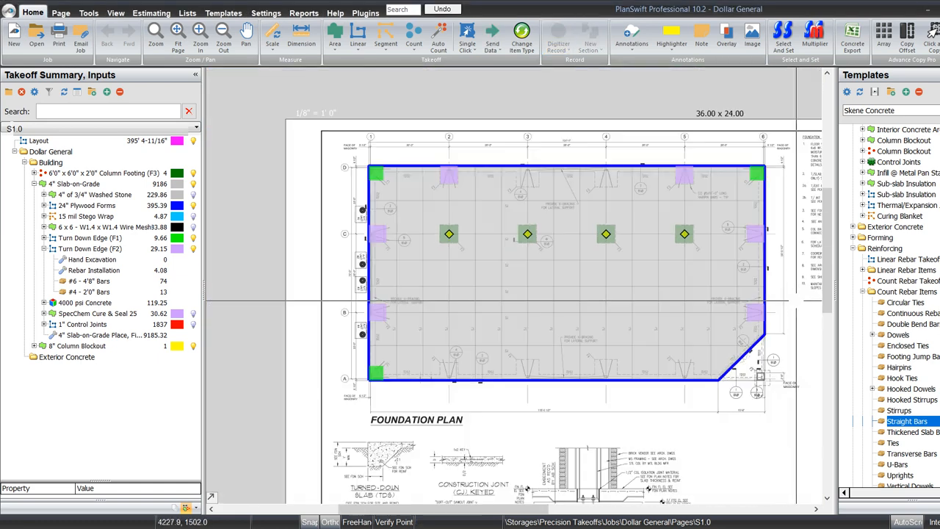
scroll(888, 221, up, 3)
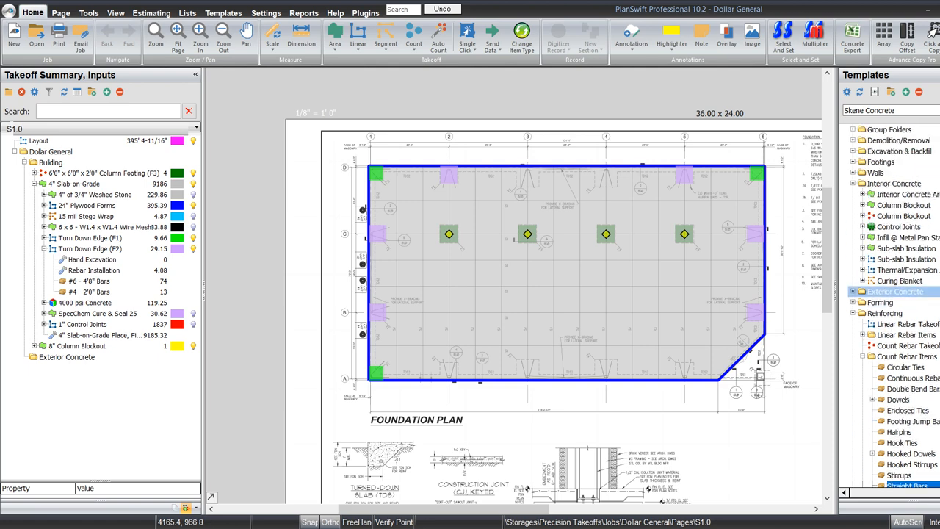
double_click(881, 194)
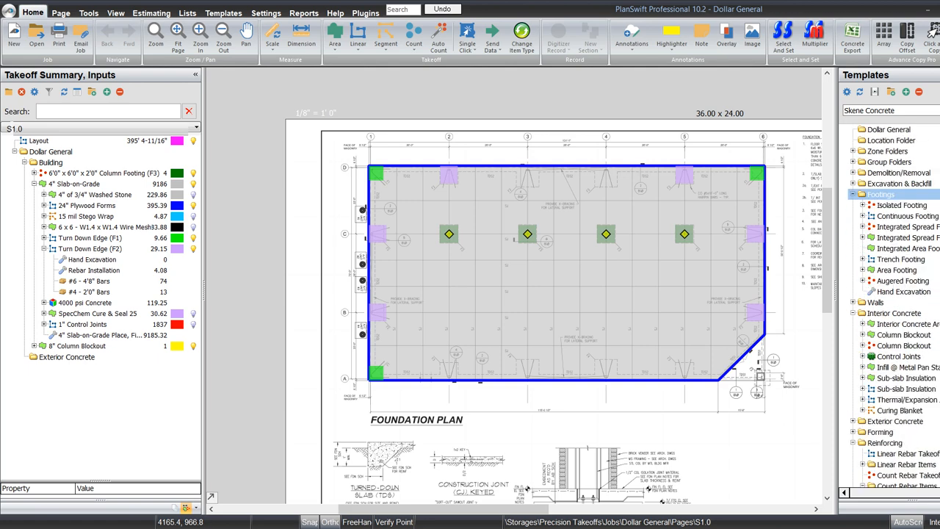
double_click(899, 205)
key(Down)
key(Down)
key(Down)
key(Down)
key(Down)
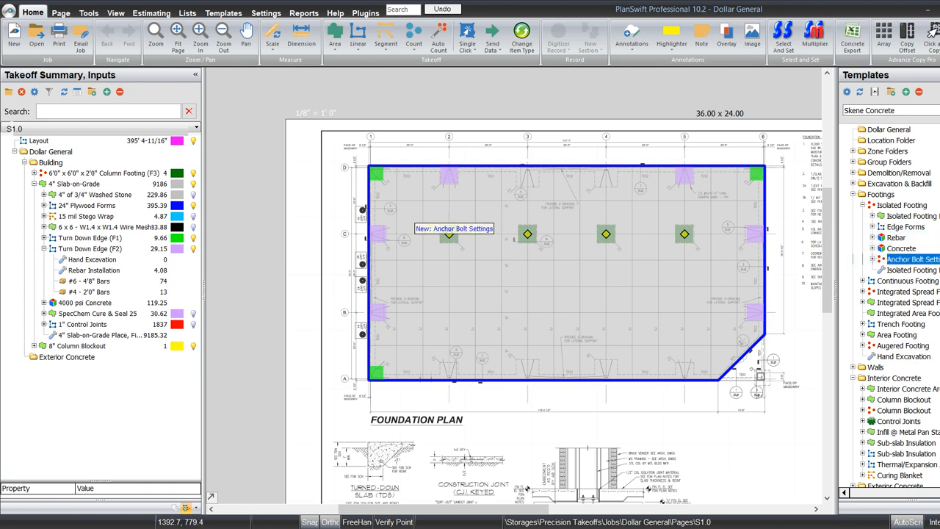
- Add Anchor Bolt Settings to Turn Down Edge (F1) with .5 bolt settings per point
drag(441, 213, 93, 248)
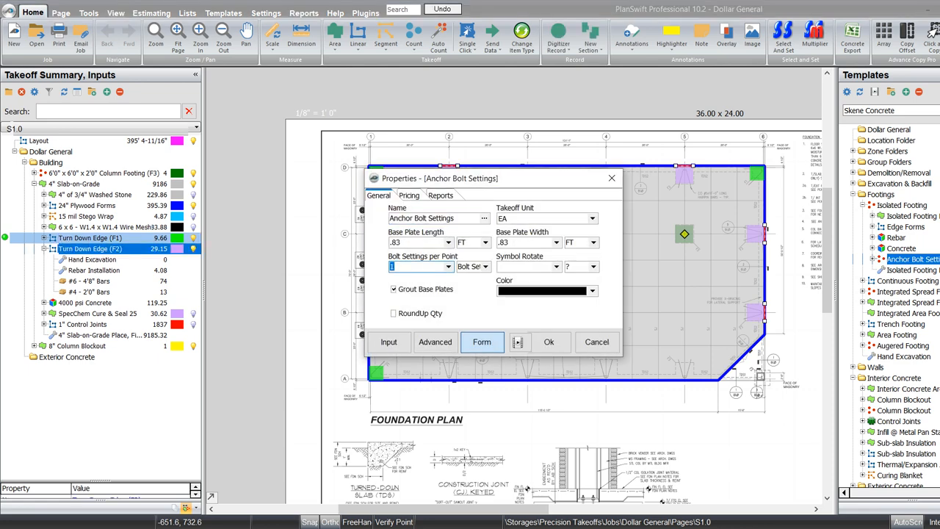
text(.5)
click(548, 341)
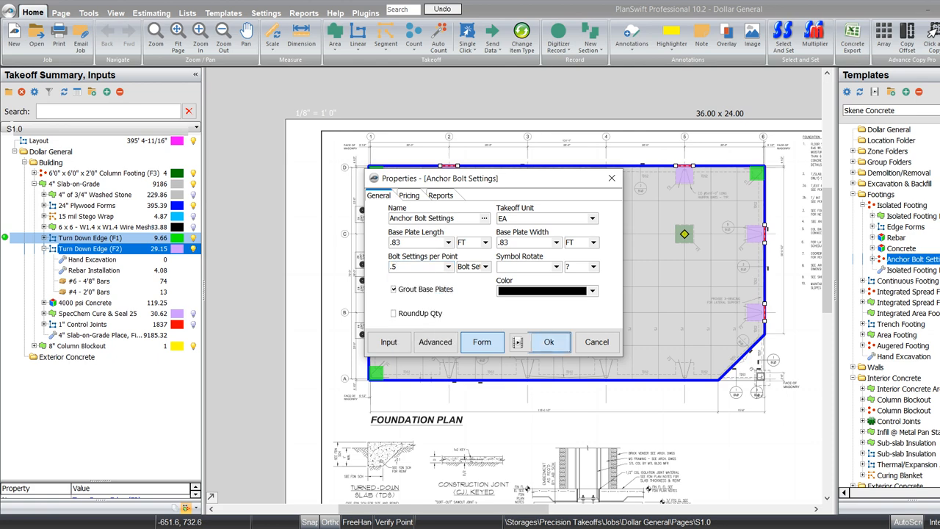
click(549, 341)
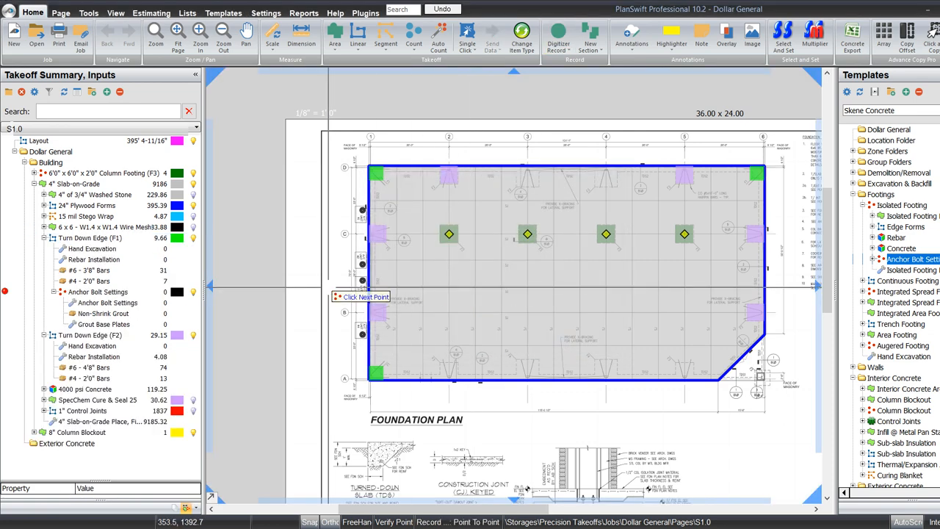
- Stop recording and set the F1 Anchor Bolt Settings to 1 bolt setting per point
click(121, 291)
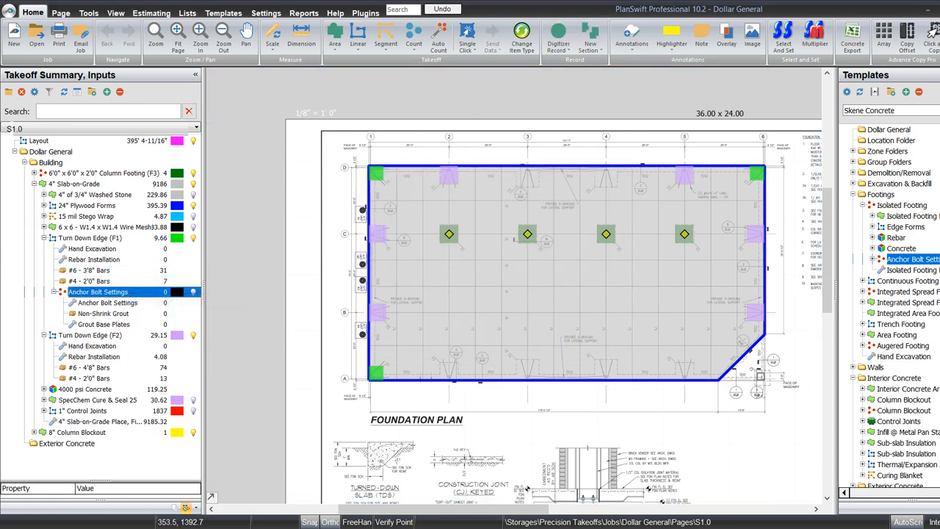
double_click(121, 291)
click(448, 266)
click(426, 277)
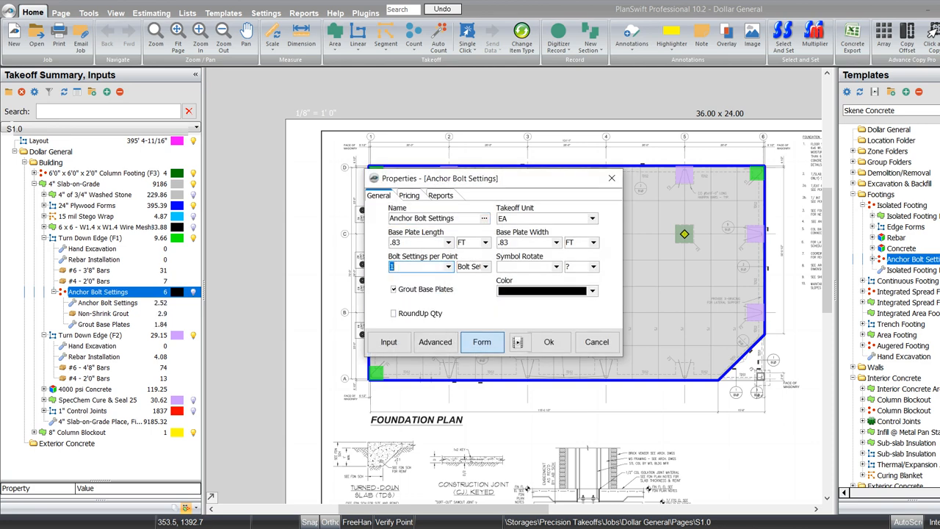
click(549, 342)
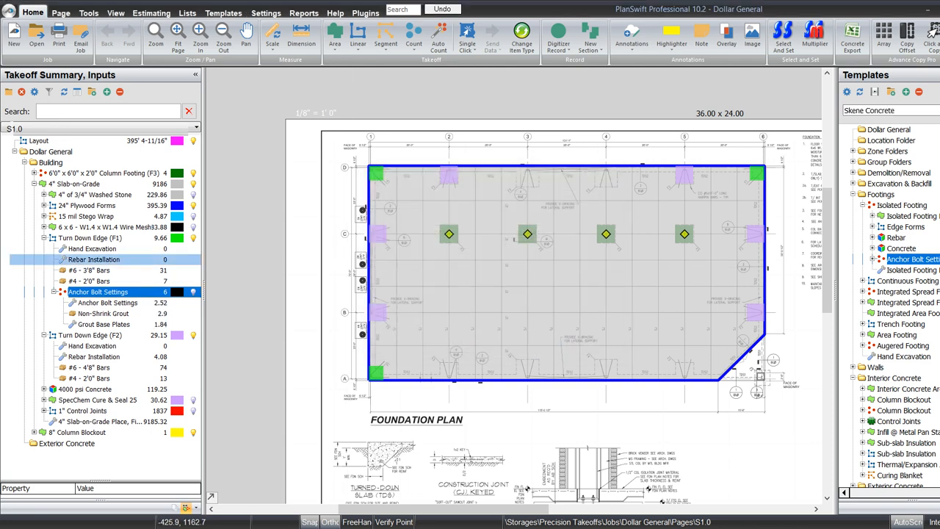
- Count one anchor bolt setting at each F1 corner footing: grid intersections D-1, D-6 and A-1
click(6, 292)
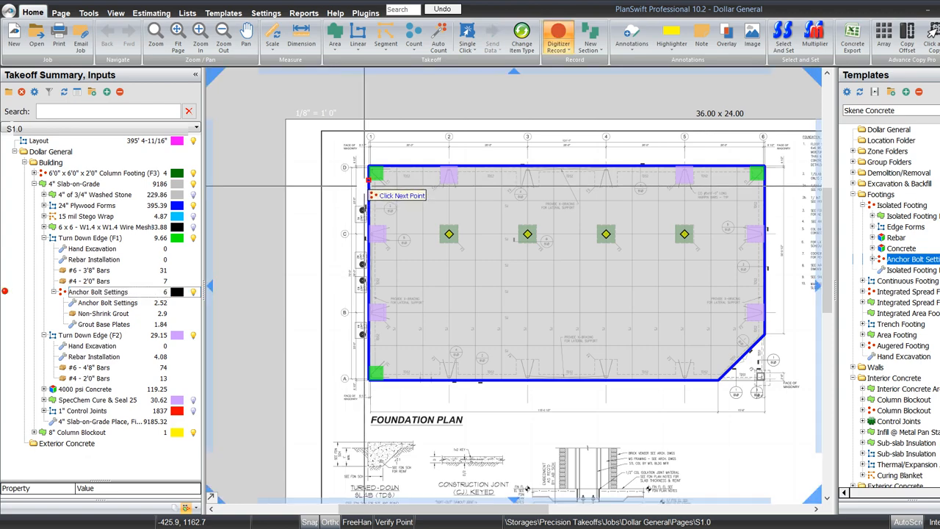
scroll(376, 175, up, 4)
click(359, 146)
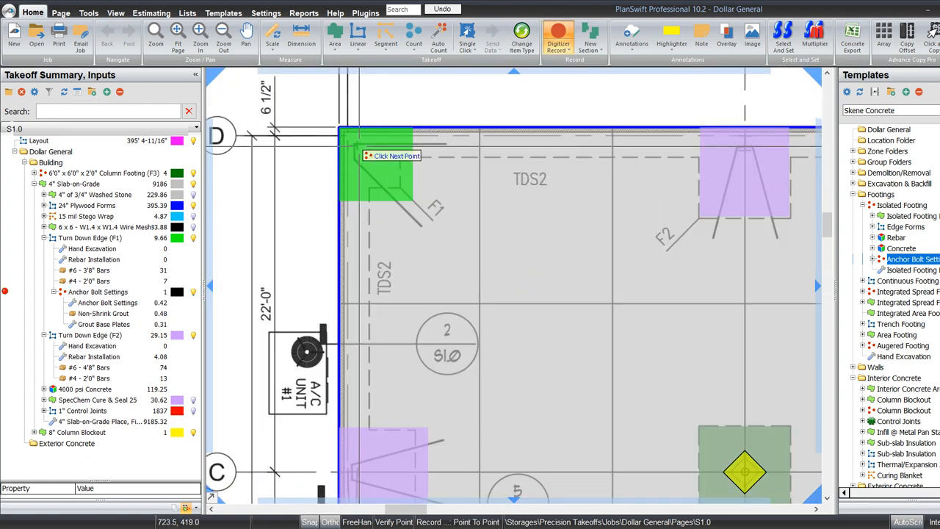
scroll(359, 146, down, 5)
scroll(622, 145, up, 5)
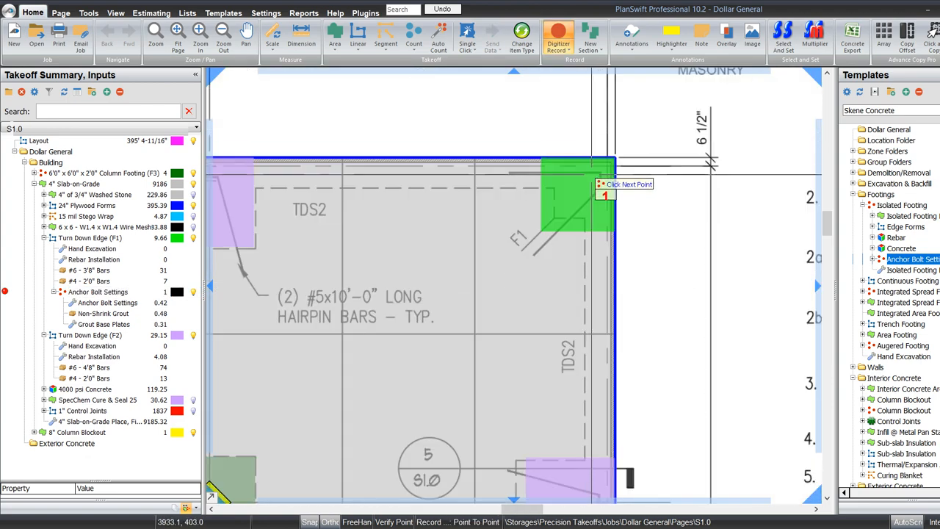
click(593, 178)
scroll(593, 178, down, 5)
drag(312, 309, 490, 250)
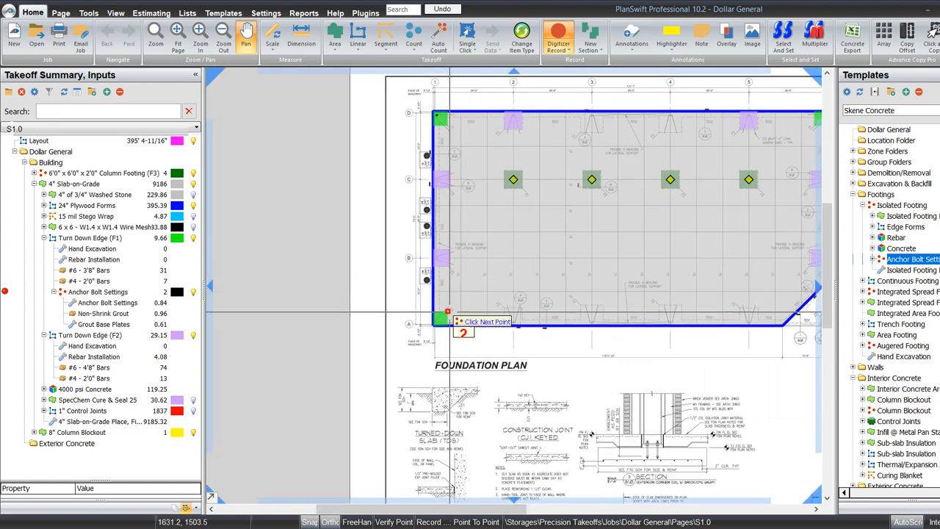
scroll(444, 375, up, 5)
click(371, 355)
scroll(390, 367, down, 5)
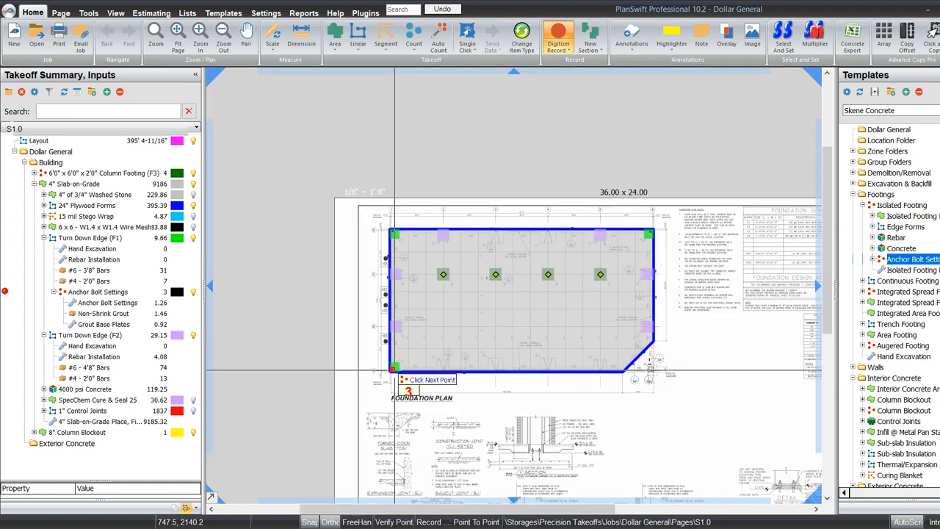
key(Escape)
- Copy the F1 Anchor Bolt Settings item into Turn Down Edge (F2) without its digitizer points
right_click(107, 292)
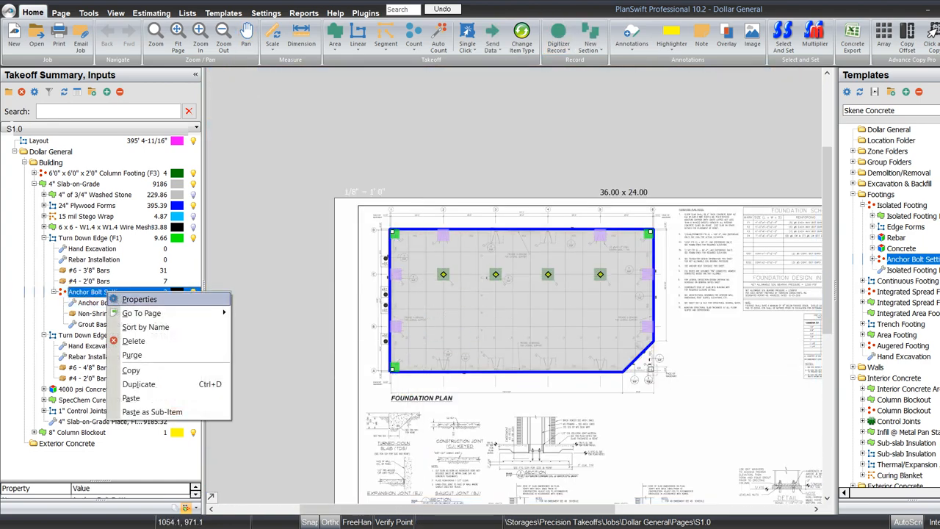
click(132, 370)
click(54, 292)
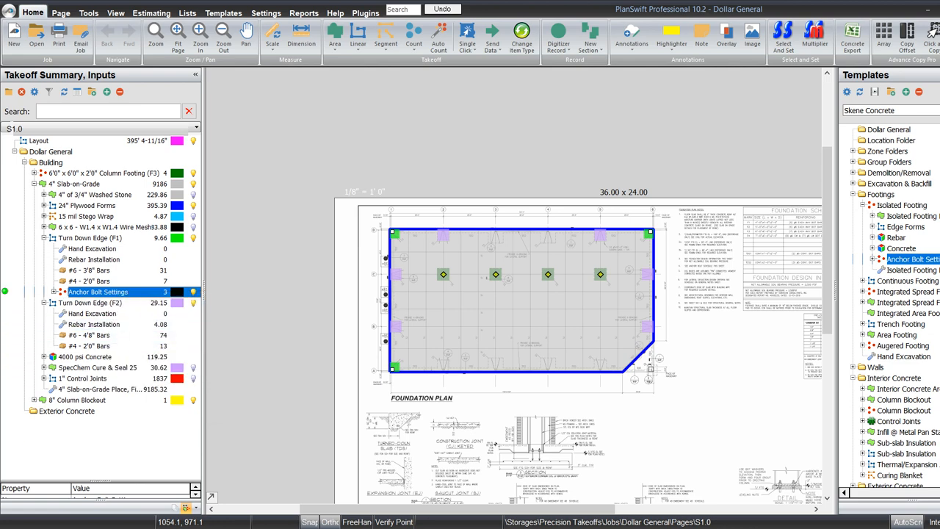
click(44, 238)
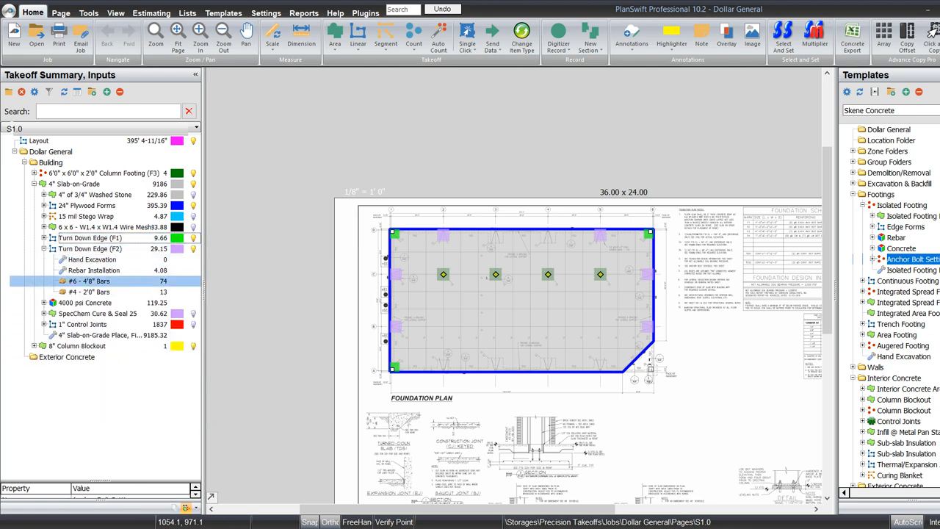
right_click(83, 292)
click(108, 397)
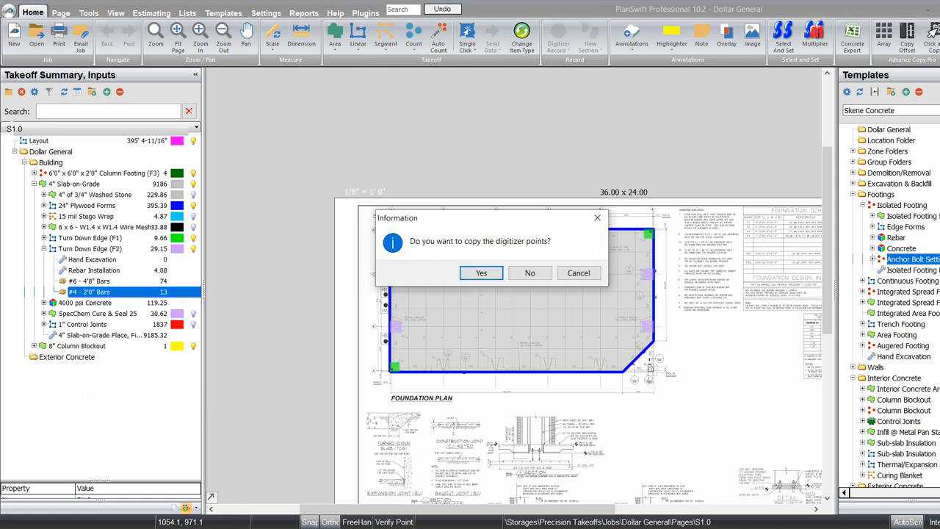
click(530, 272)
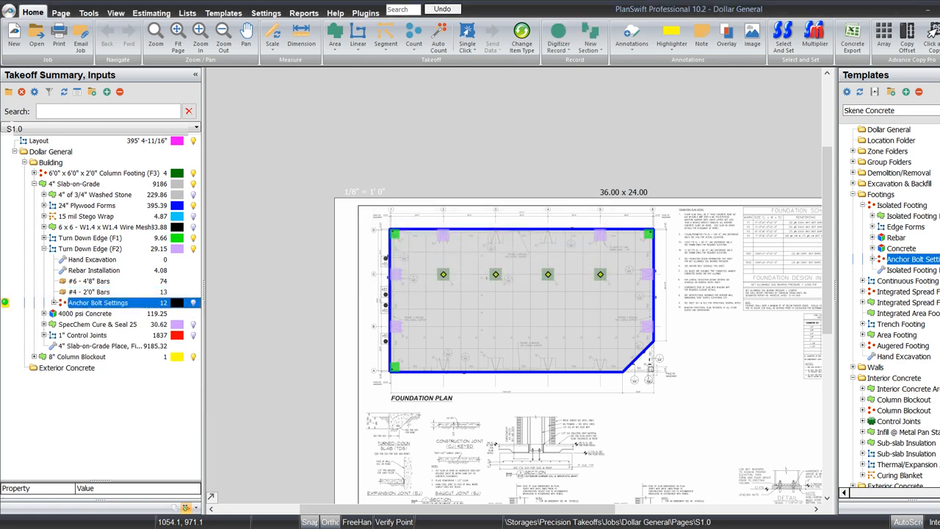
- Count one F2 anchor bolt setting at each F2 footing: grid intersections B-1, C-1, D-2, D-5, C-6 and B-6
scroll(387, 327, up, 3)
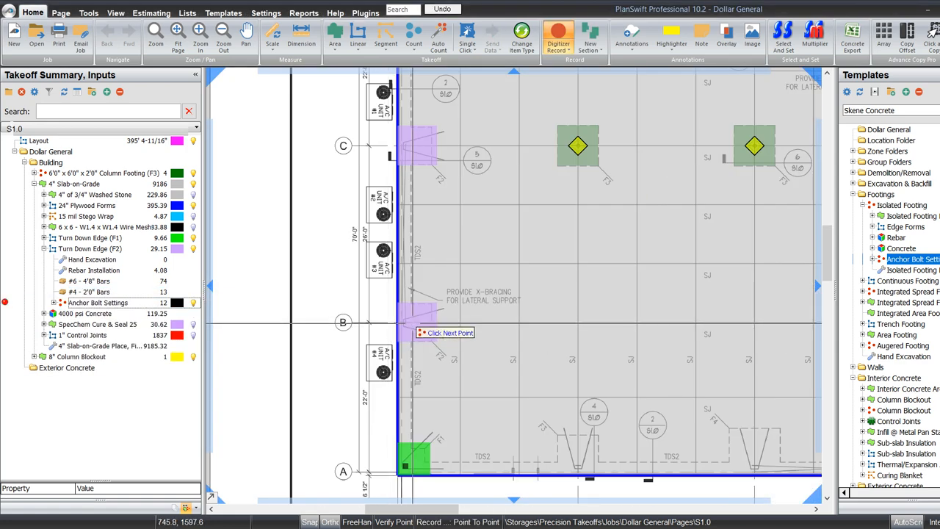
click(411, 323)
click(414, 149)
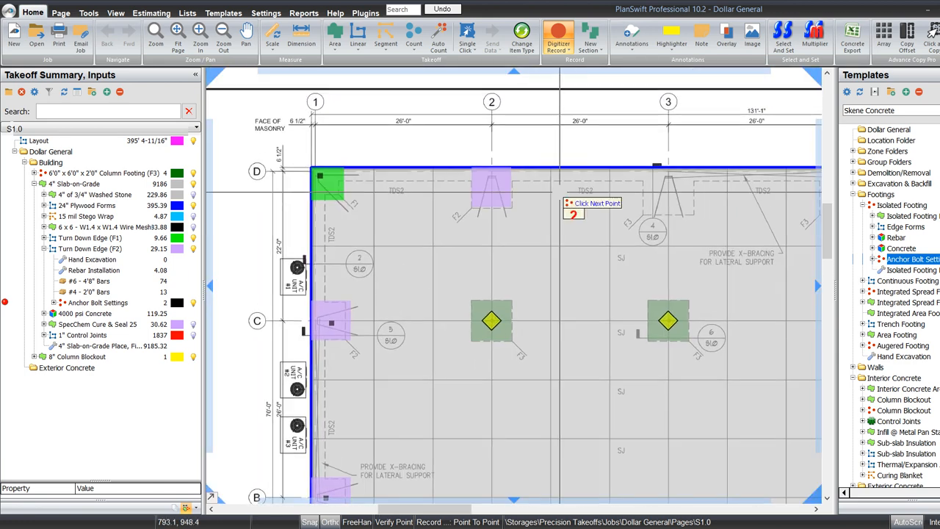
click(491, 184)
mouse_move(701, 250)
mouse_down()
mouse_move(581, 222)
mouse_move(472, 221)
mouse_up()
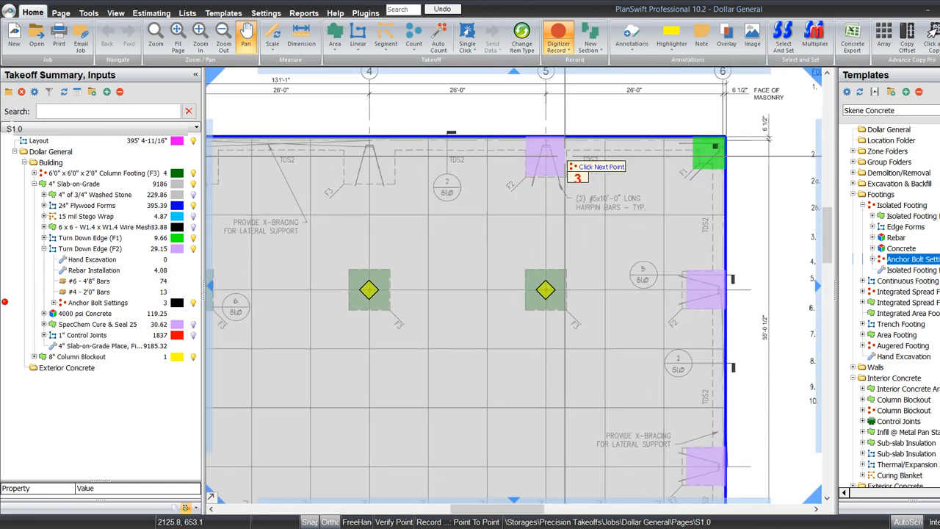
click(547, 156)
click(704, 287)
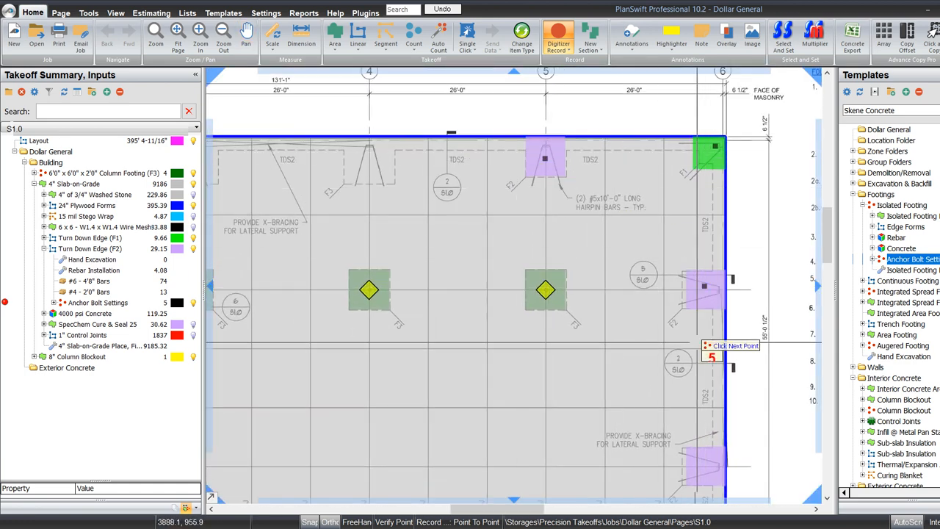
drag(684, 363, 648, 207)
click(669, 317)
scroll(727, 310, down, 4)
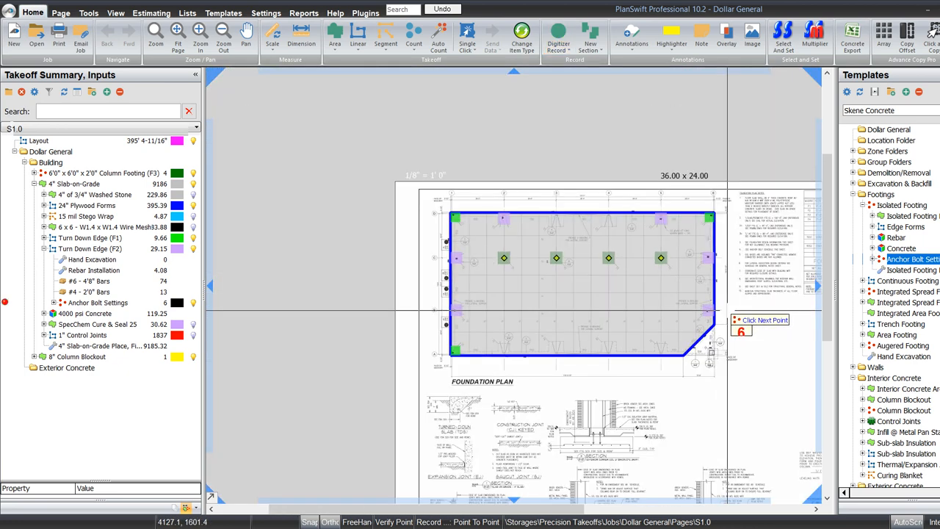
key(Escape)
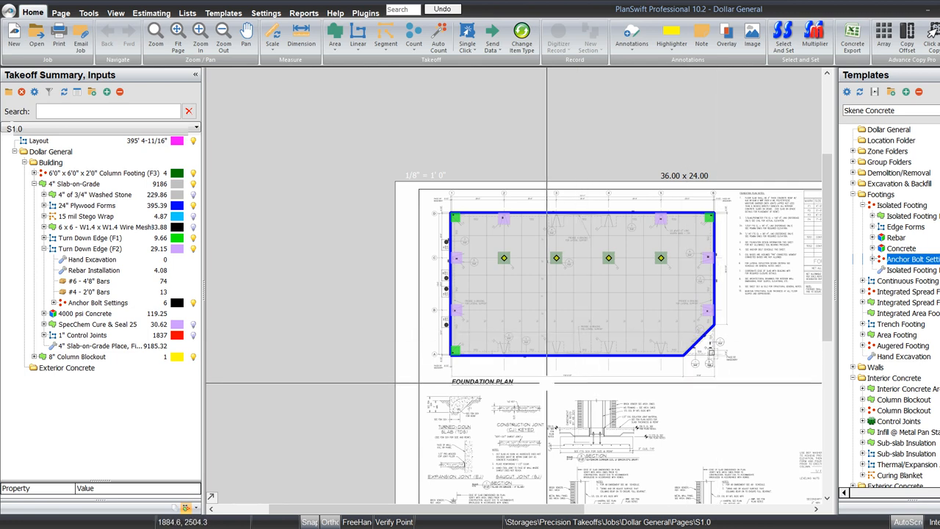
- Examine the section 4 exterior sidewall column detail and the footings along grid line A of the foundation plan
scroll(457, 229, up, 5)
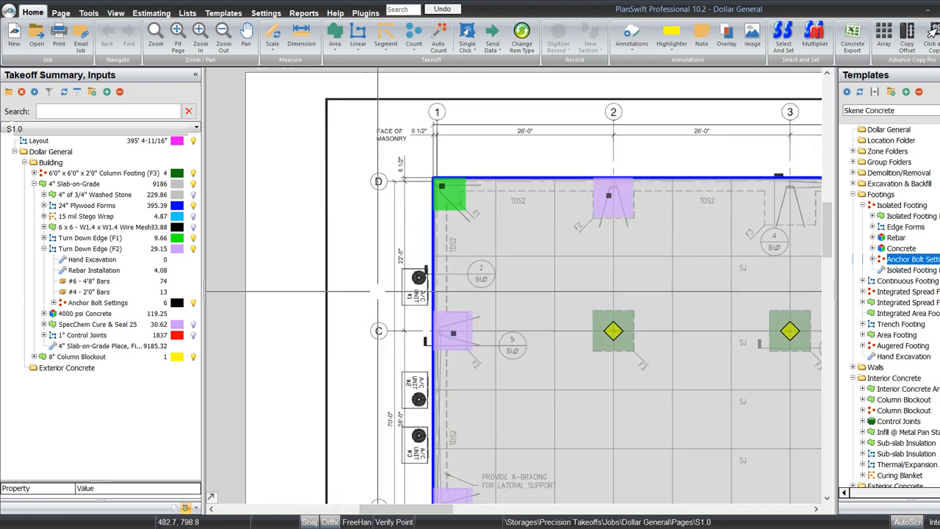
scroll(436, 214, down, 5)
drag(502, 453, 462, 276)
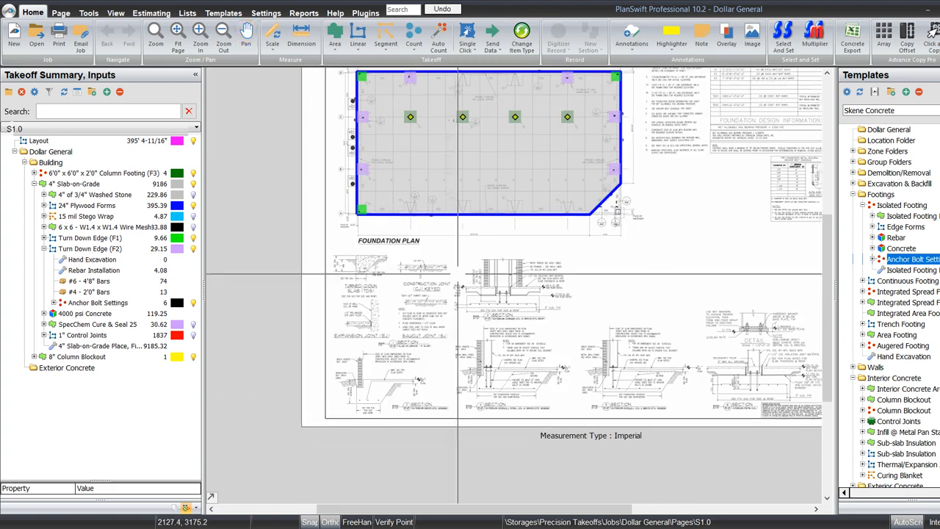
scroll(493, 377, up, 7)
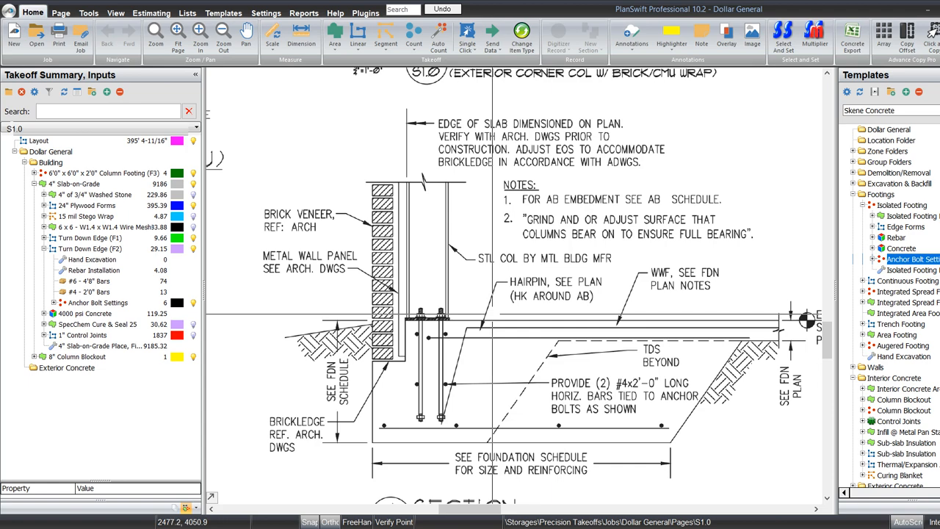
scroll(491, 317, down, 7)
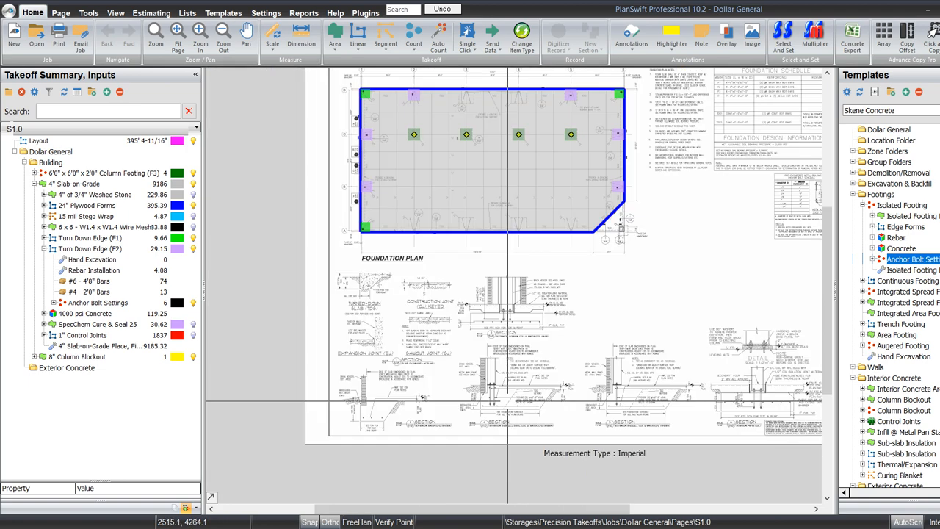
scroll(478, 444, up, 7)
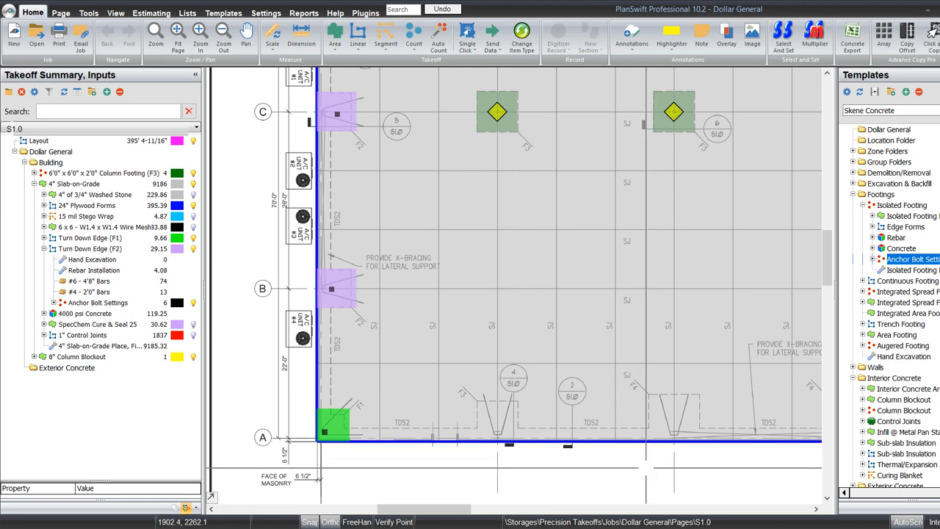
mouse_move(662, 473)
mouse_down()
mouse_move(459, 461)
mouse_move(533, 453)
mouse_move(602, 472)
mouse_up()
scroll(457, 443, down, 5)
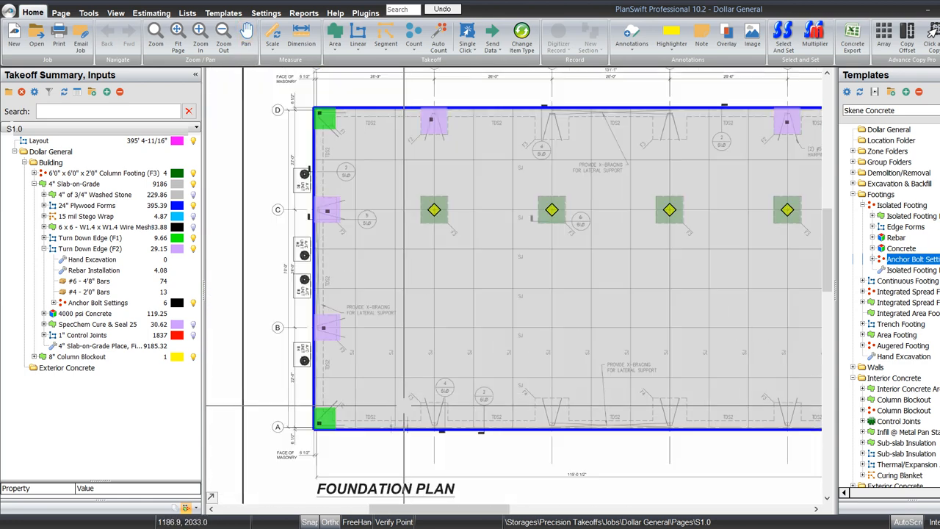
- Examine the hairpin bar callout at the D-5 footing and the hairpin and anchor bolt notes in section 4
scroll(633, 103, up, 6)
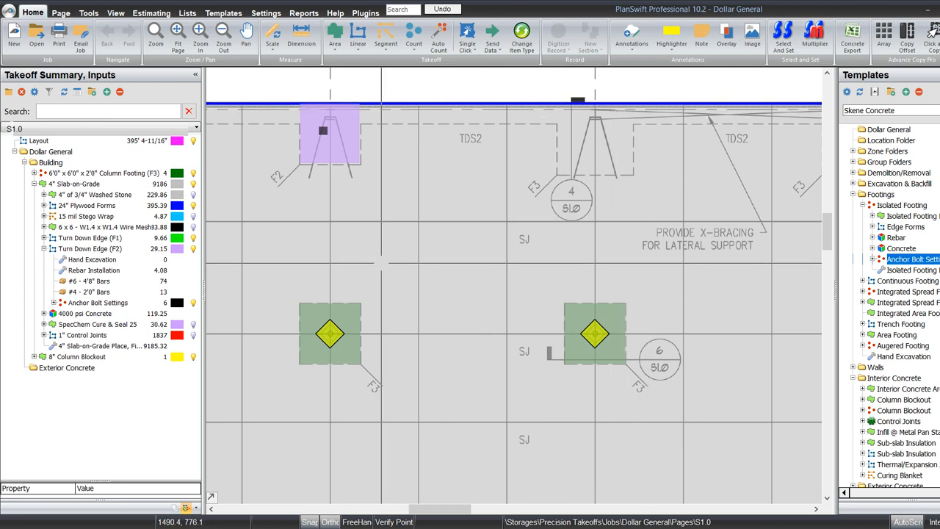
scroll(634, 103, down, 2)
scroll(365, 238, down, 3)
scroll(576, 227, up, 5)
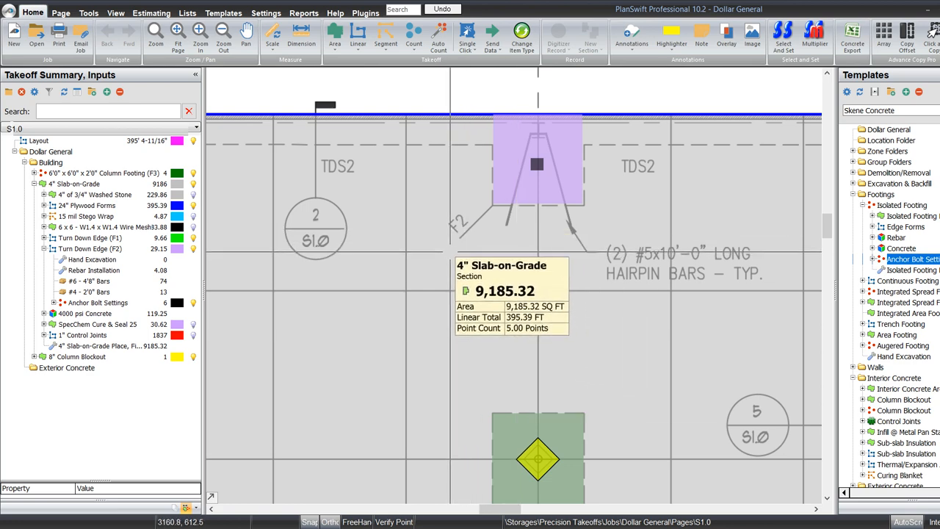
scroll(449, 252, down, 4)
scroll(424, 205, up, 4)
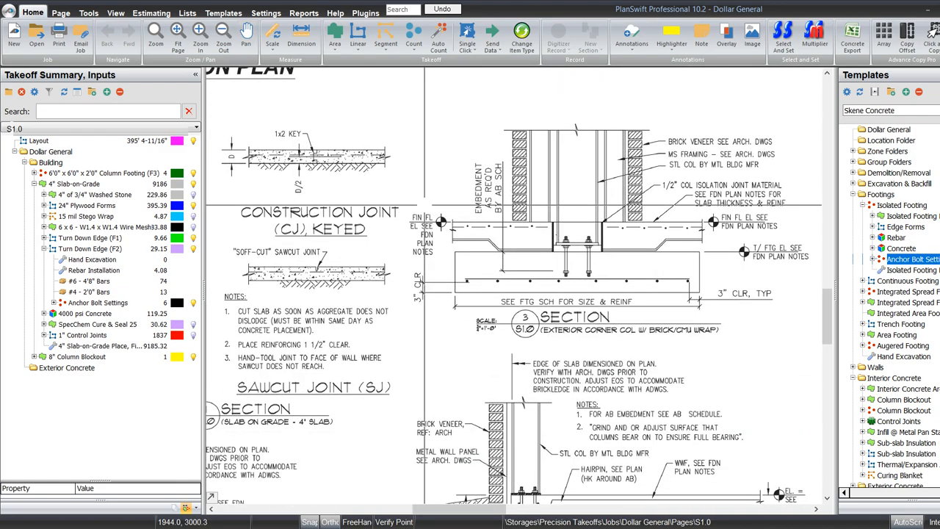
drag(535, 414, 526, 272)
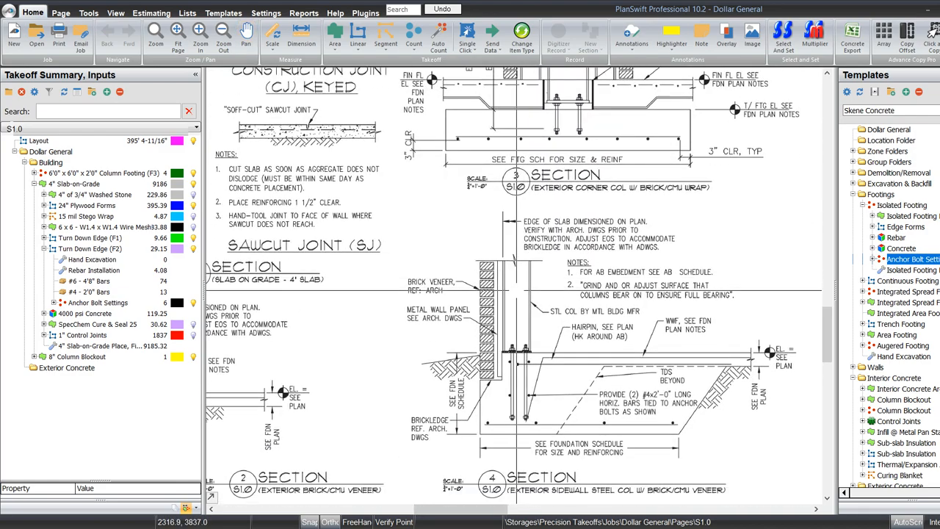
scroll(565, 369, up, 2)
drag(565, 365, 432, 346)
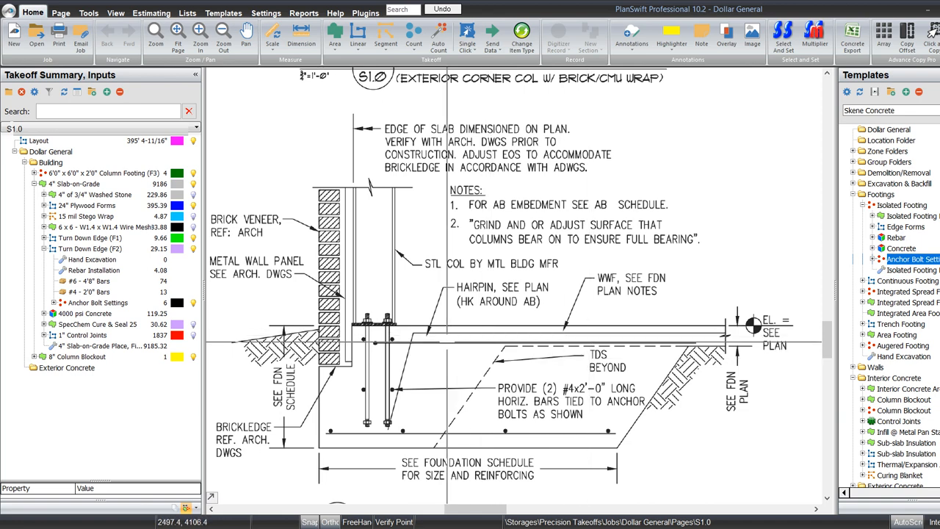
drag(441, 287, 484, 318)
- Add the Hairpins rebar template to Turn Down Edge (F1) with a [Section Count] multiplier and a quantity per point of 2
scroll(845, 345, down, 3)
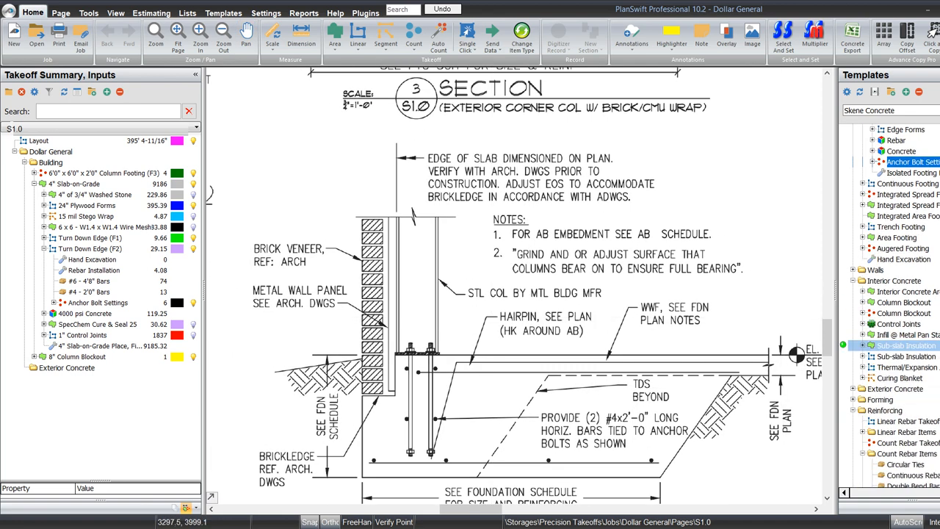
scroll(845, 345, down, 6)
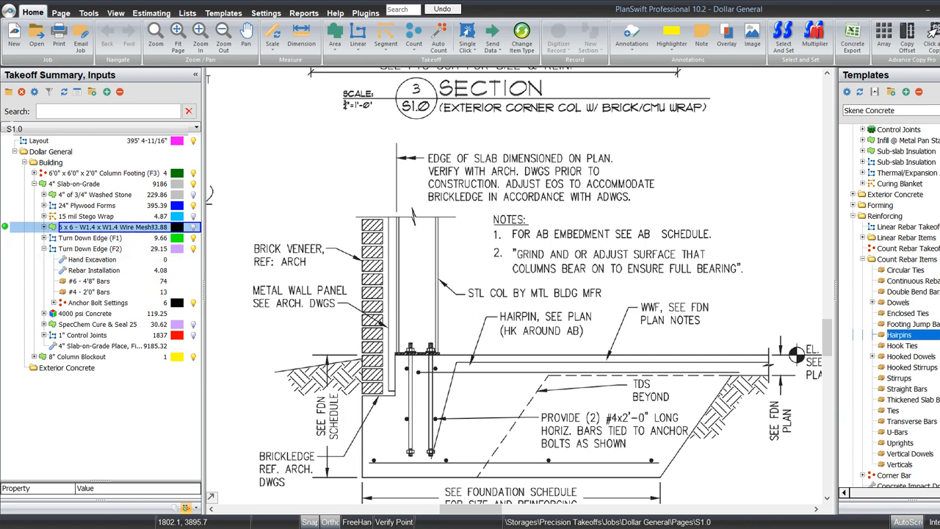
drag(899, 335, 97, 303)
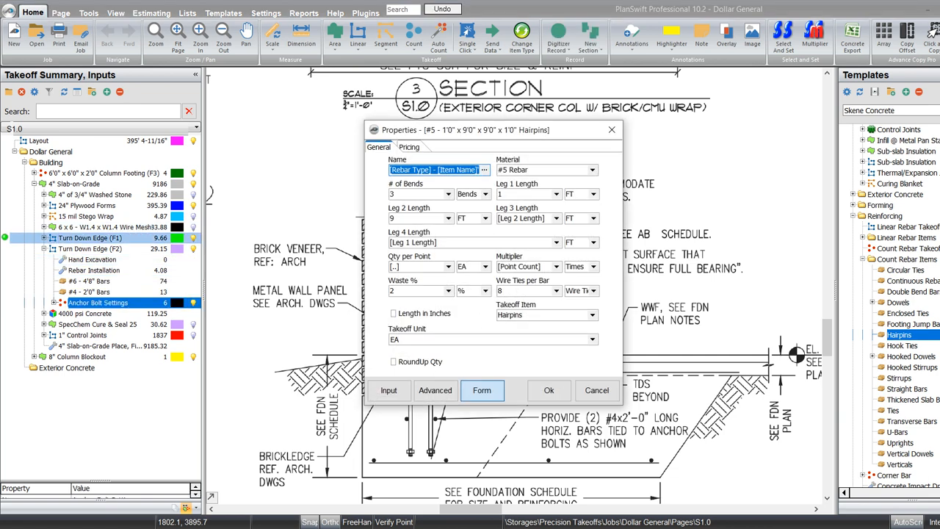
click(556, 266)
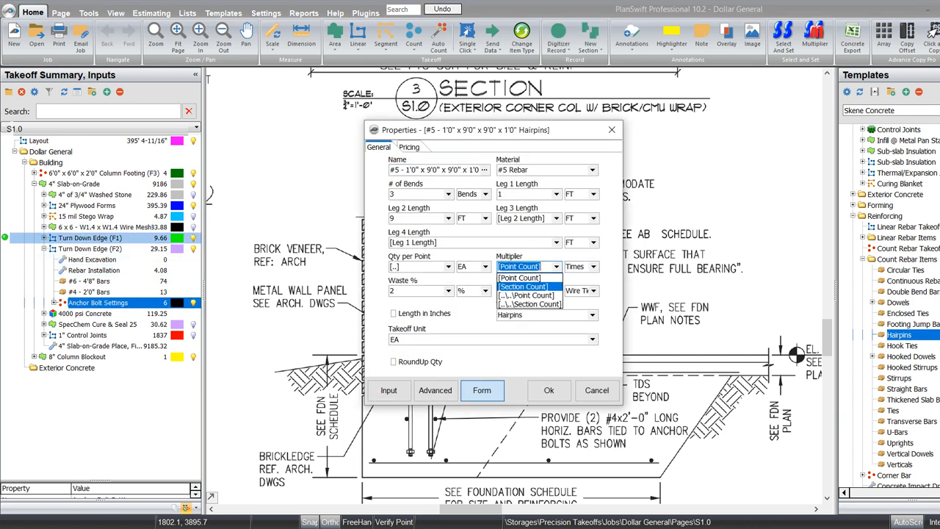
click(522, 286)
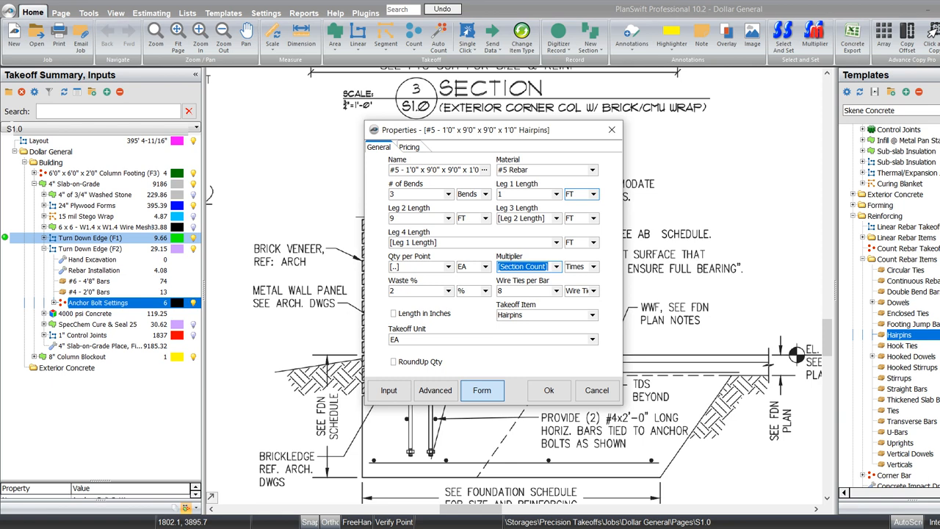
click(449, 266)
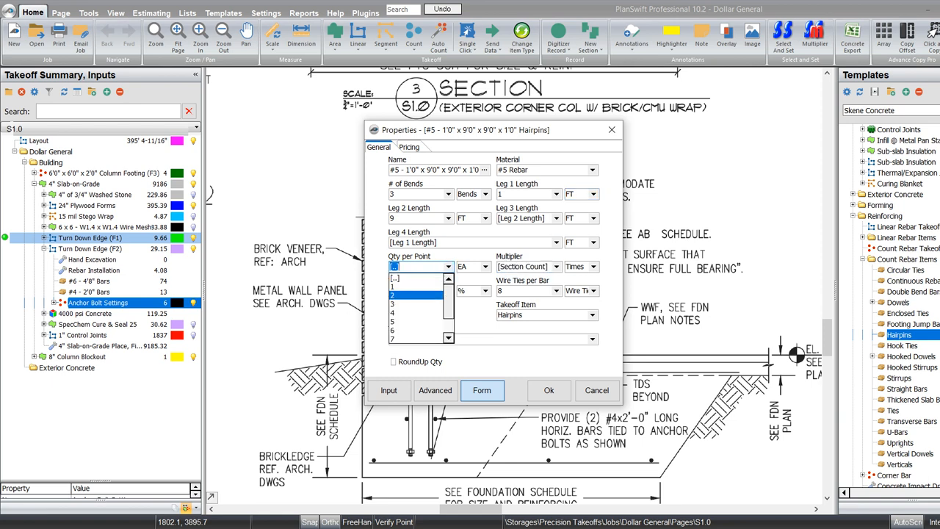
click(415, 295)
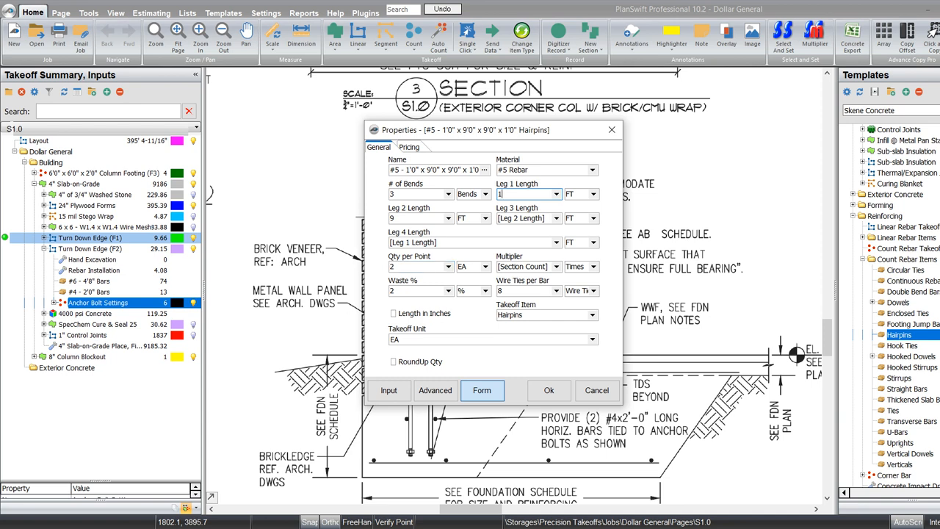
- Set the hairpins' Leg 1 to 10 FT, Leg 2 to 1 FT, Leg 3 to [Leg 1 Length] and the number of bends to 2
text(0)
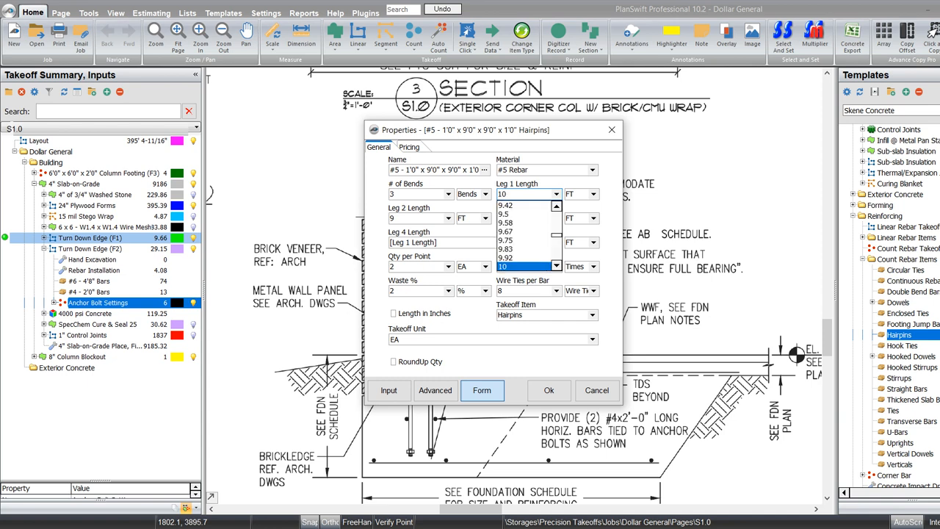
key(Return)
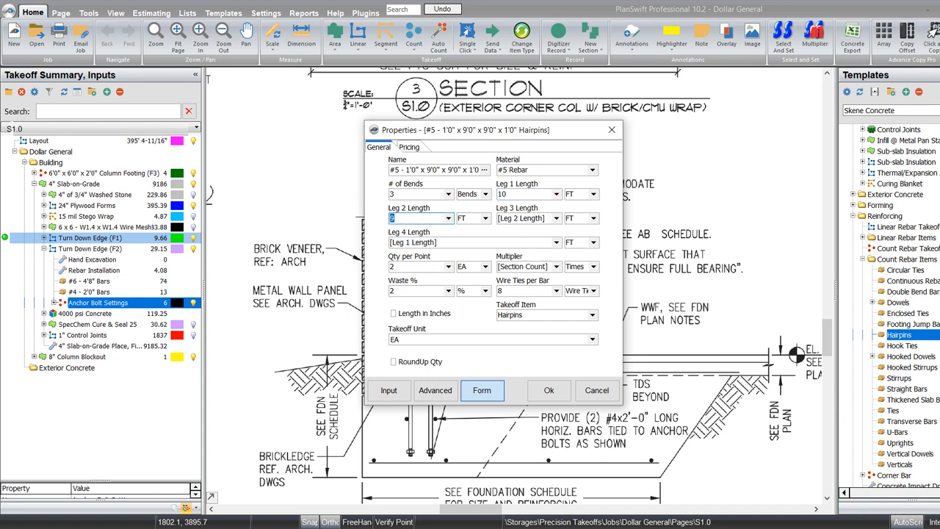
text(1)
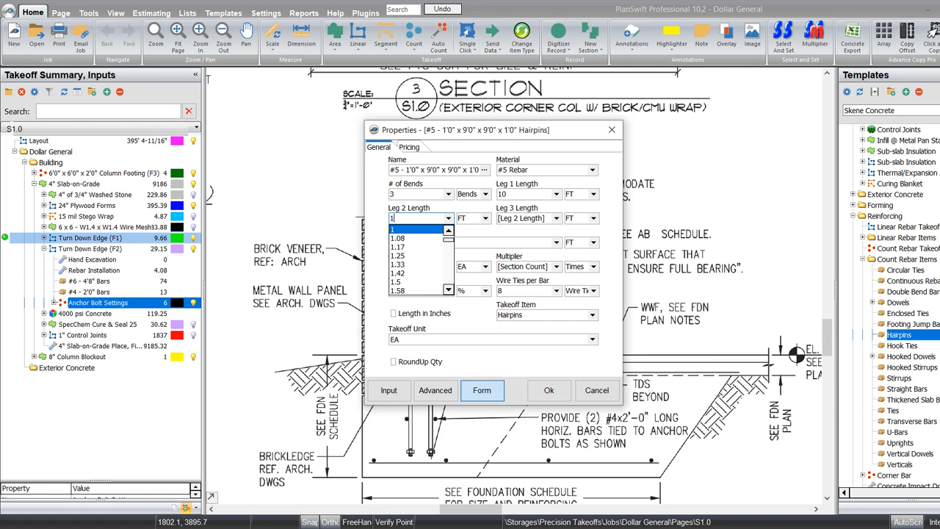
key(Tab)
key(Return)
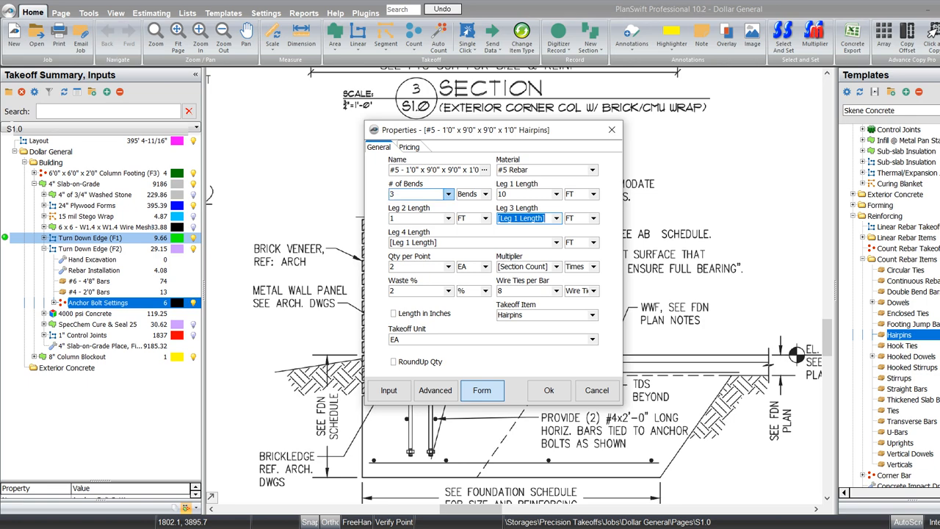
click(447, 194)
key(Down)
key(Return)
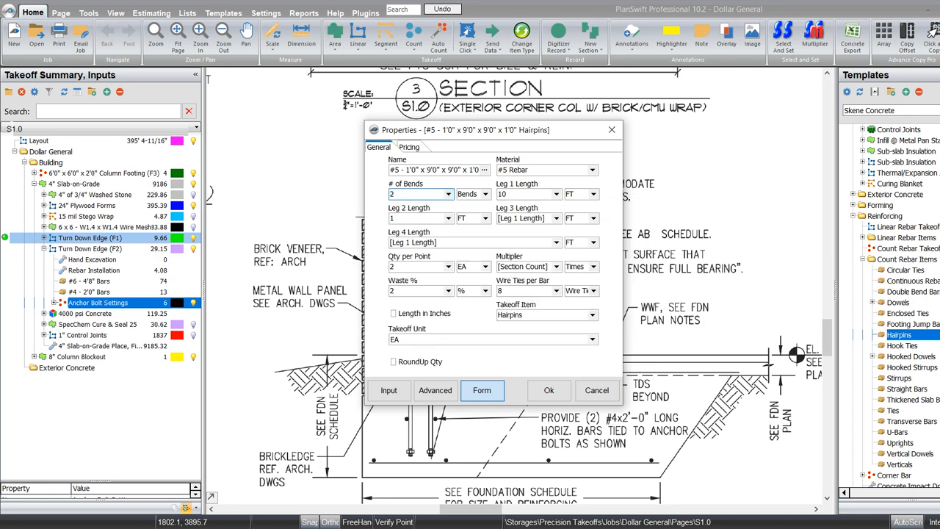
click(540, 366)
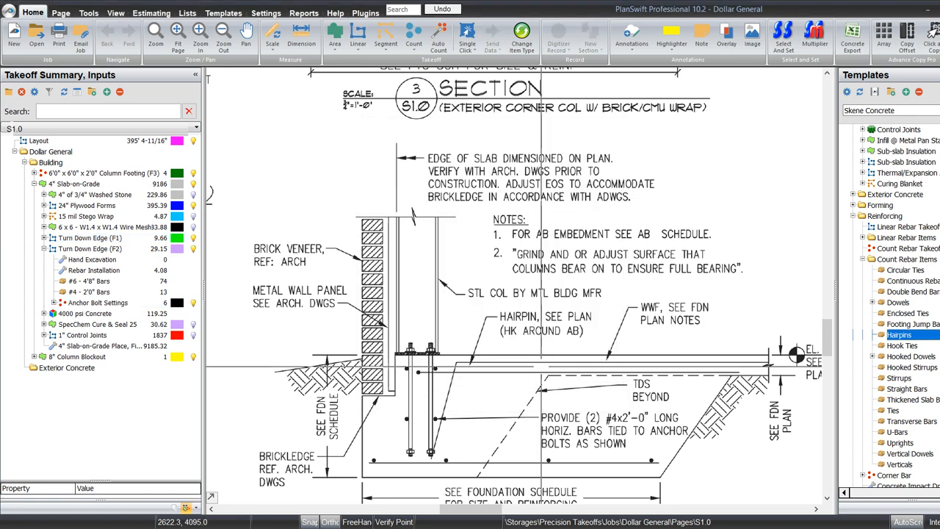
- Copy the #5 hairpins from Turn Down Edge (F1) into Turn Down Edge (F2) without the digitizer points
scroll(540, 365, down, 5)
drag(673, 209, 641, 336)
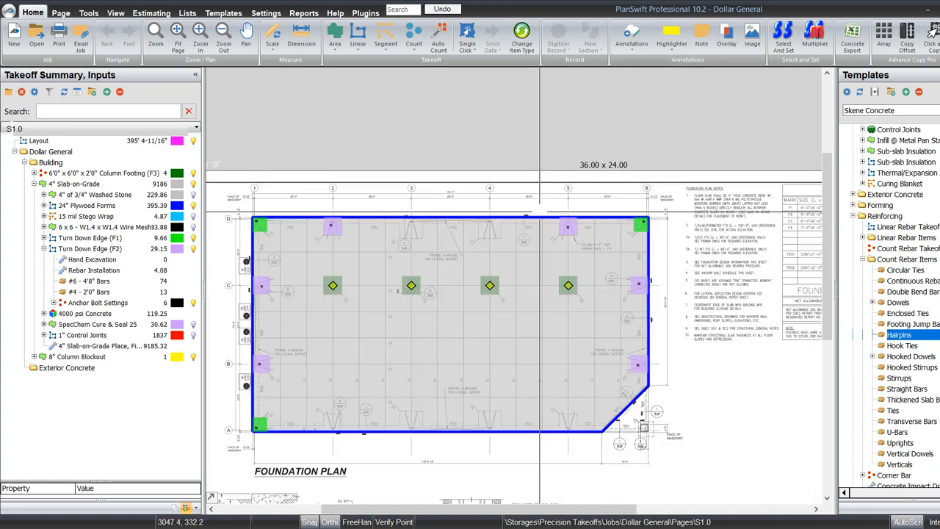
scroll(561, 220, up, 5)
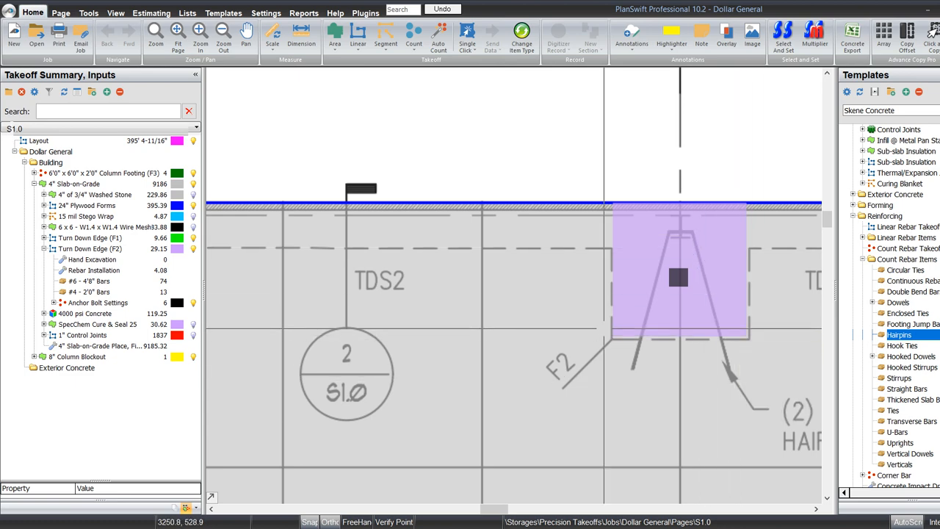
click(88, 238)
click(44, 238)
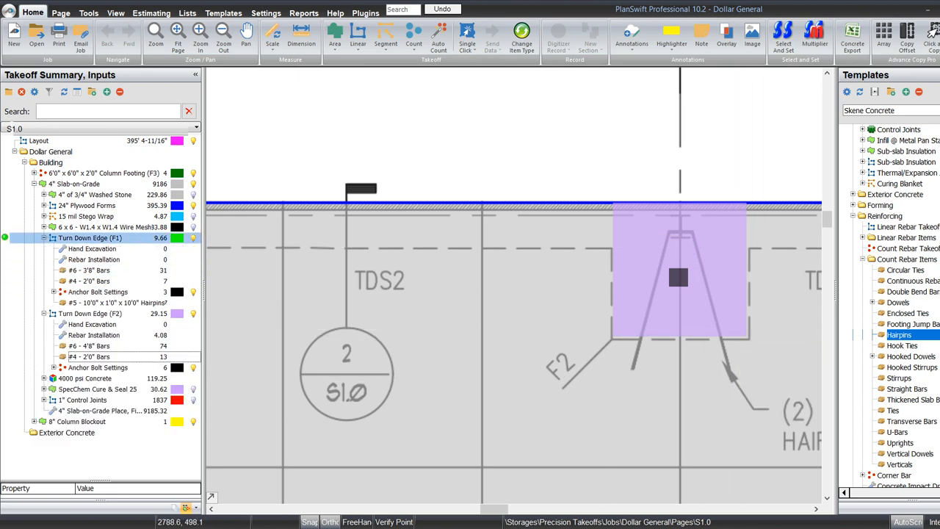
right_click(96, 303)
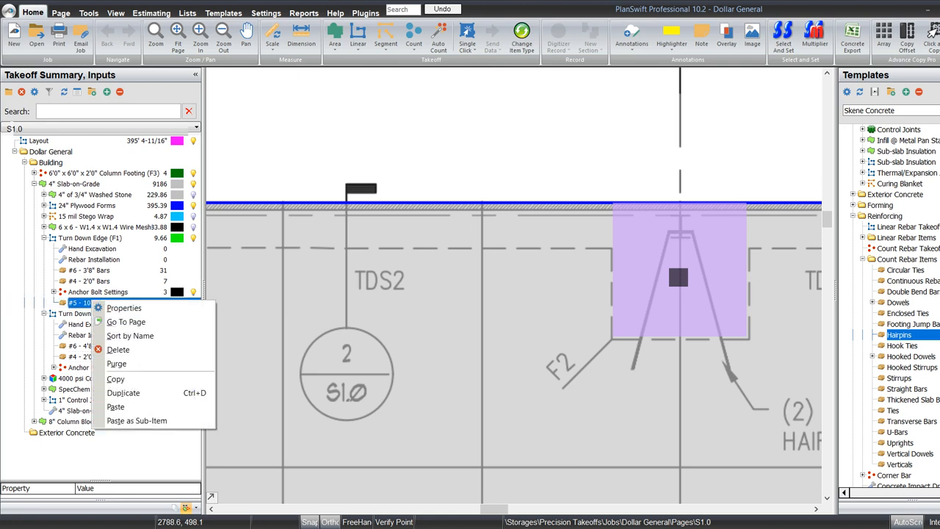
click(121, 378)
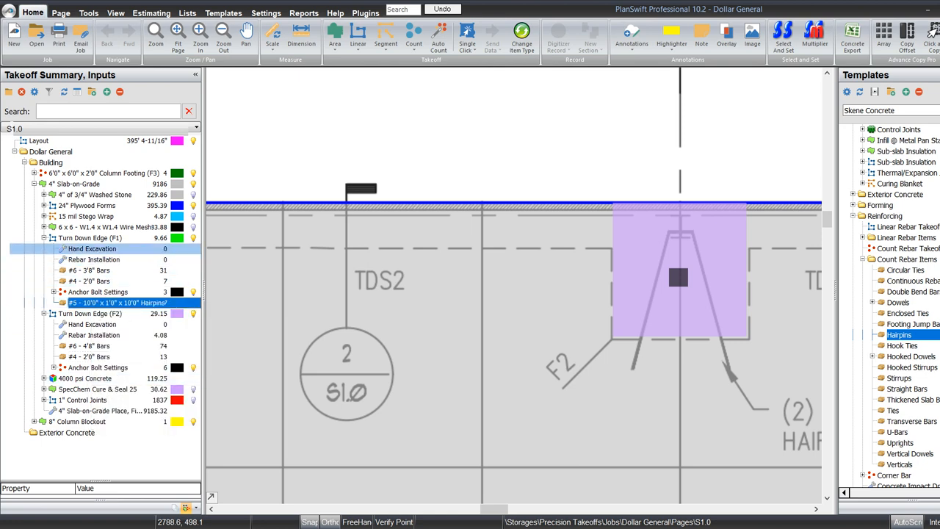
click(44, 238)
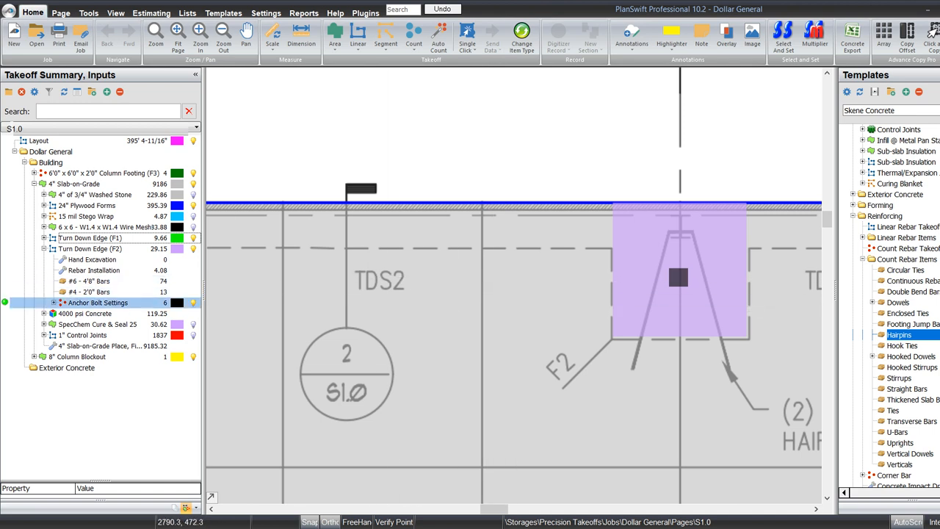
right_click(110, 302)
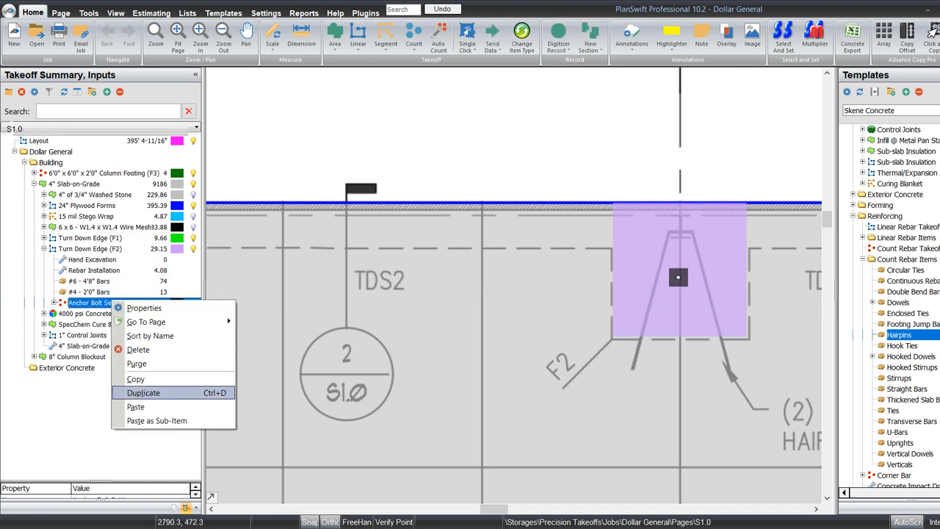
click(135, 406)
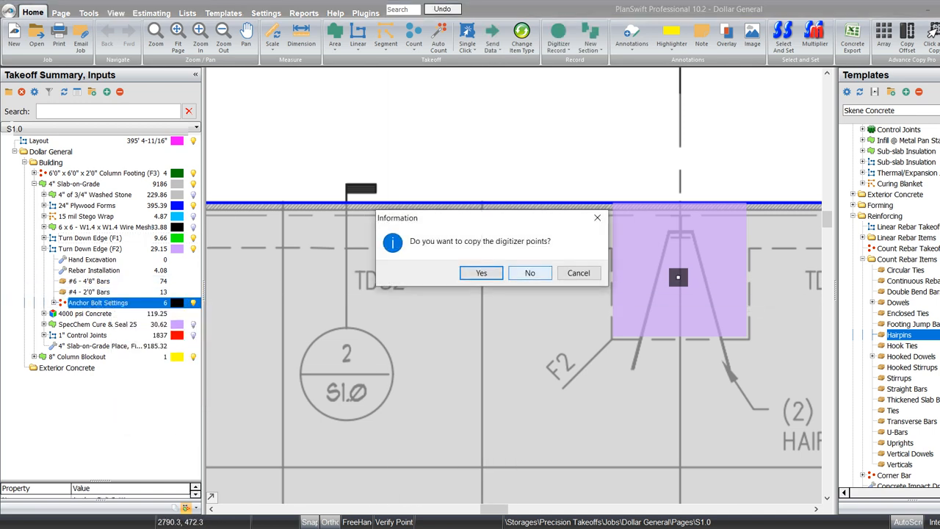
click(529, 272)
- Set the Leg 1 length of the Turn Down Edge (F2) hairpins to 9.5 FT
right_click(90, 317)
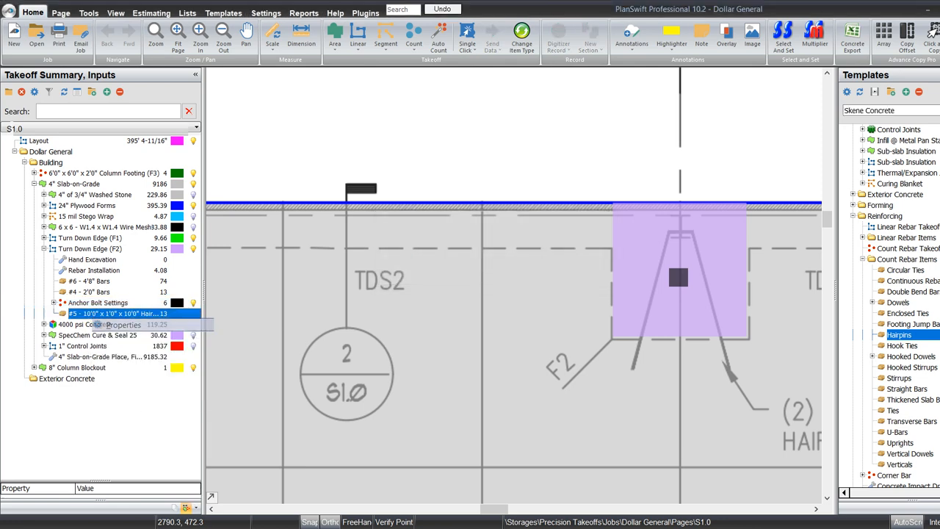
click(117, 323)
double_click(505, 206)
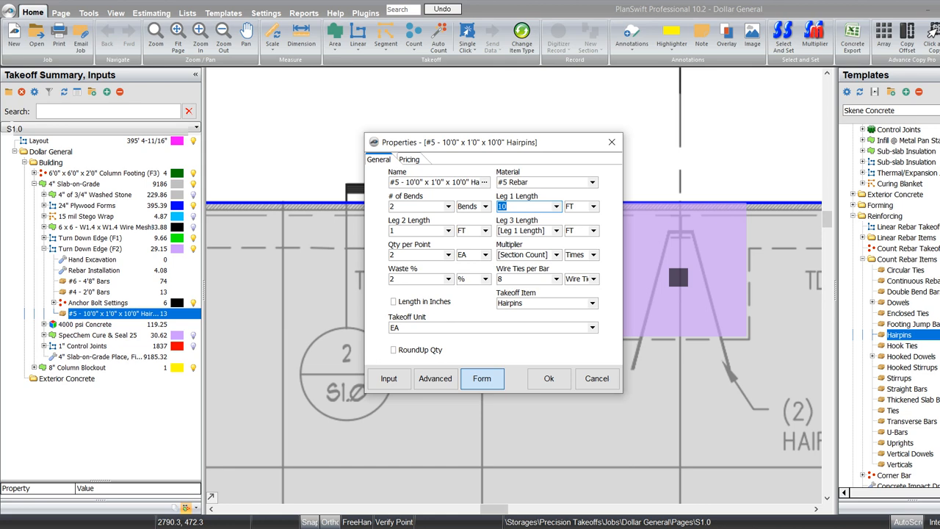
text(9.5)
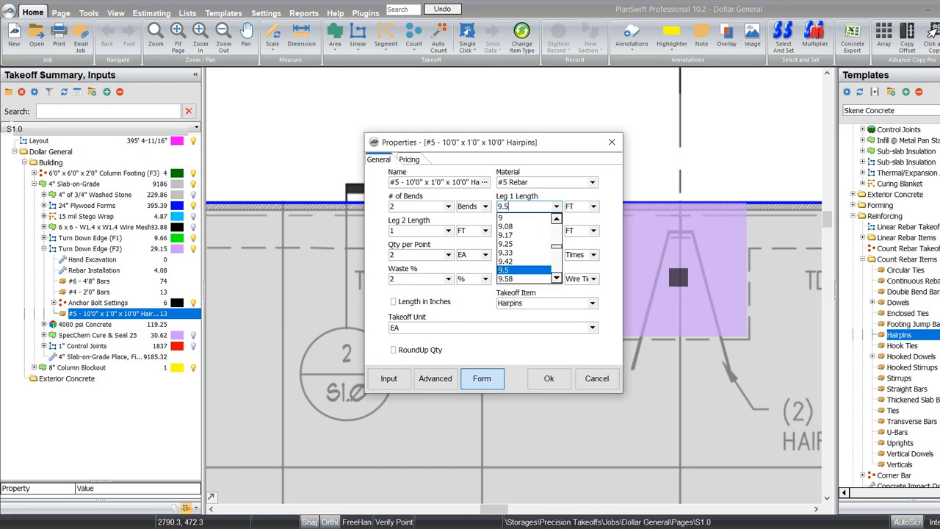
click(411, 231)
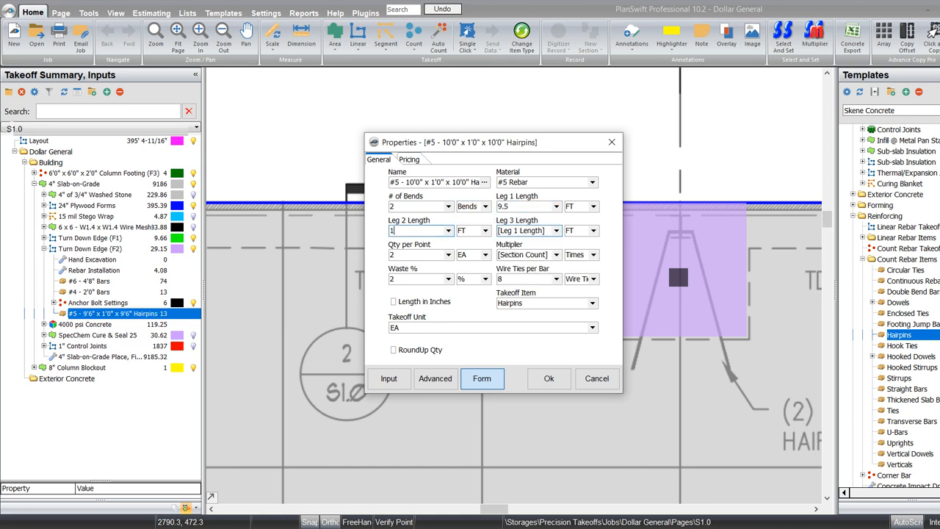
key(Return)
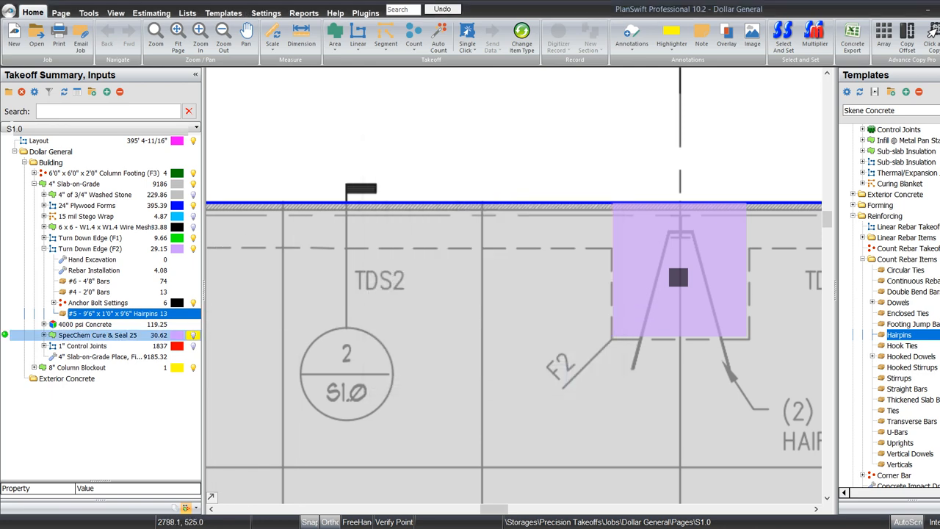
- Set the Leg 1 length of the Turn Down Edge (F1) hairpins to 9.5 FT and collapse both turn-down edge items
click(44, 238)
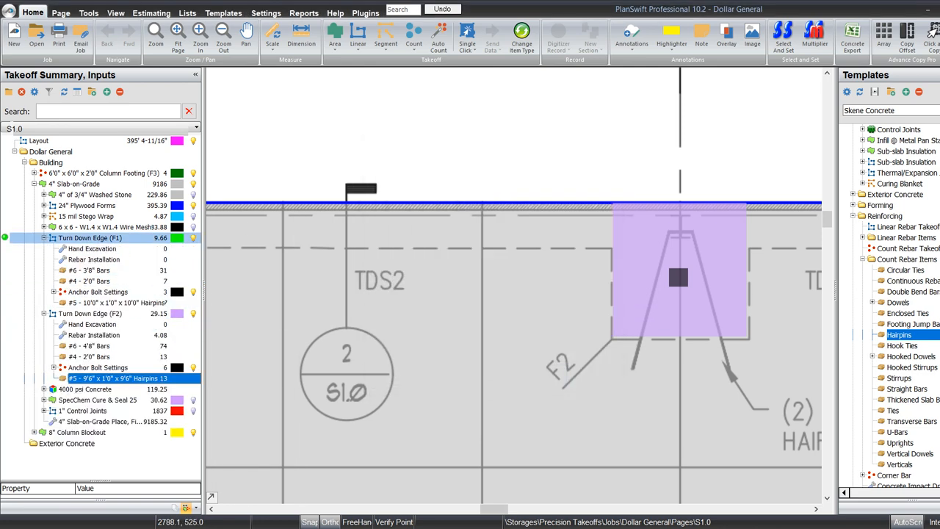
double_click(110, 303)
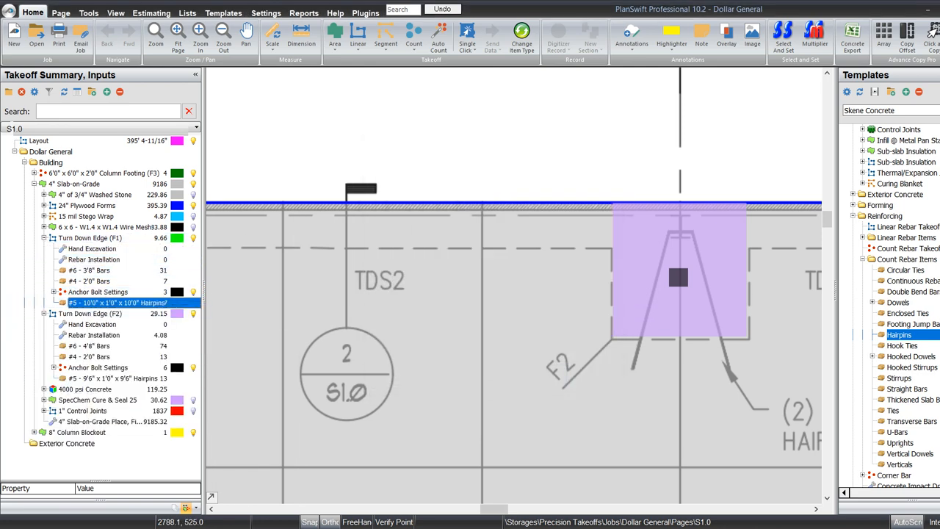
double_click(505, 206)
text(9.5)
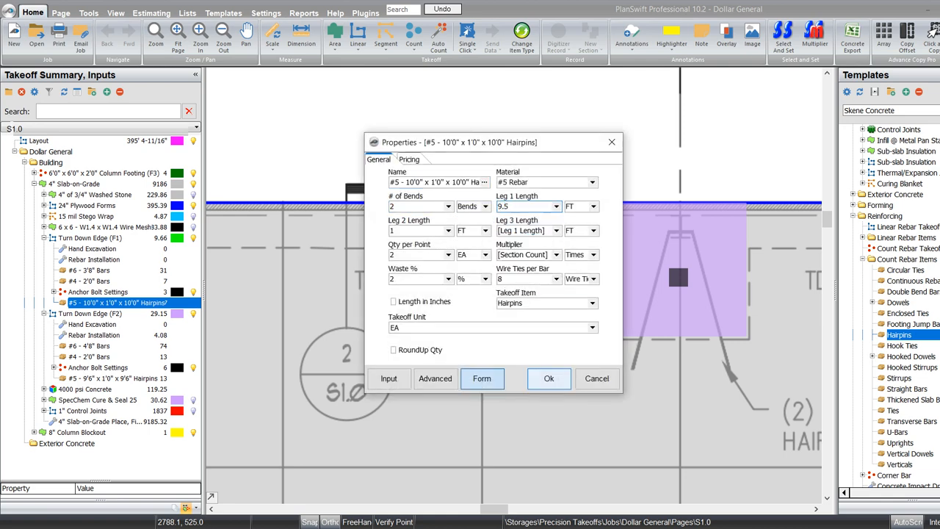
click(548, 378)
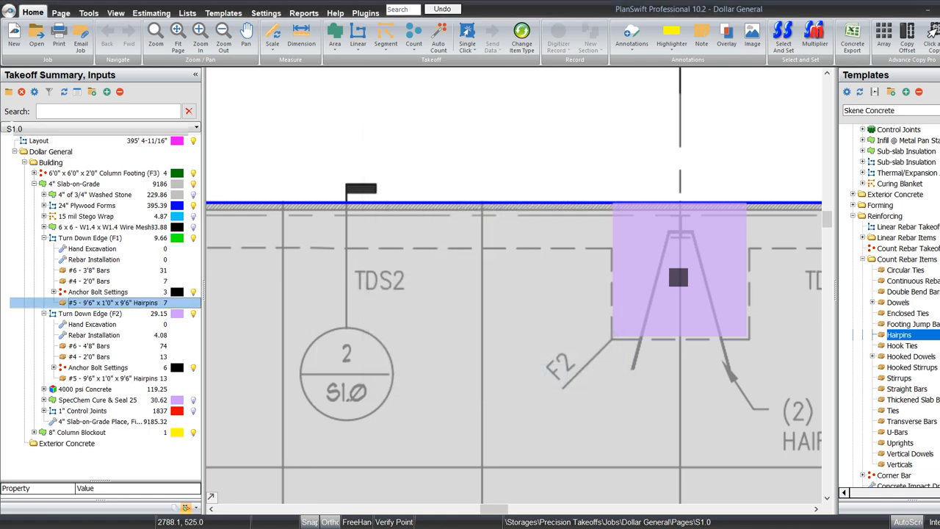
click(44, 237)
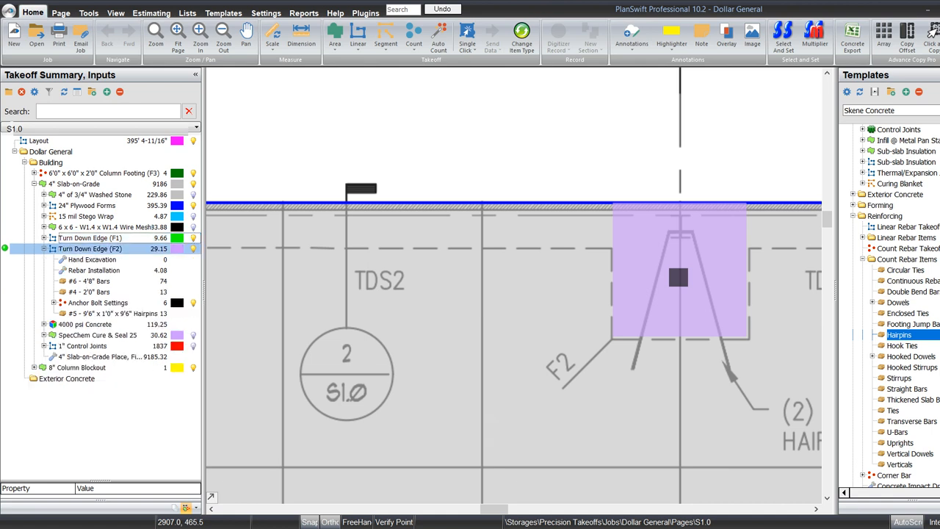
click(44, 249)
- Check the footing sizes in the foundation schedule and duplicate the Turn Down Edge (F2) takeoff
click(90, 249)
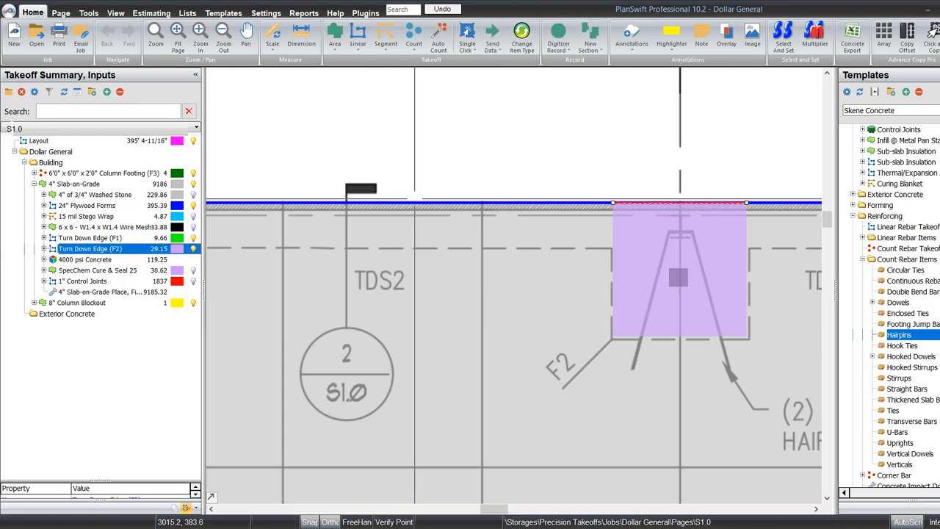
scroll(400, 203, down, 5)
scroll(656, 192, up, 5)
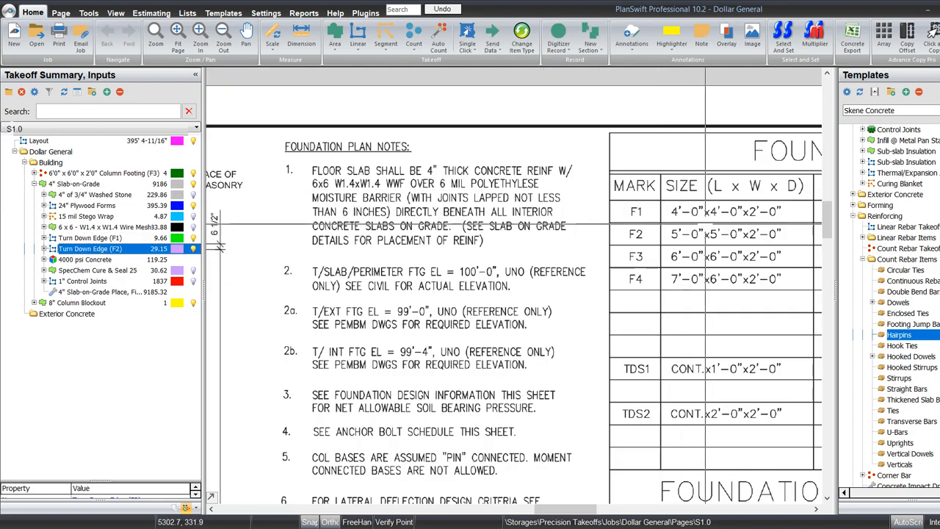
drag(351, 284, 307, 244)
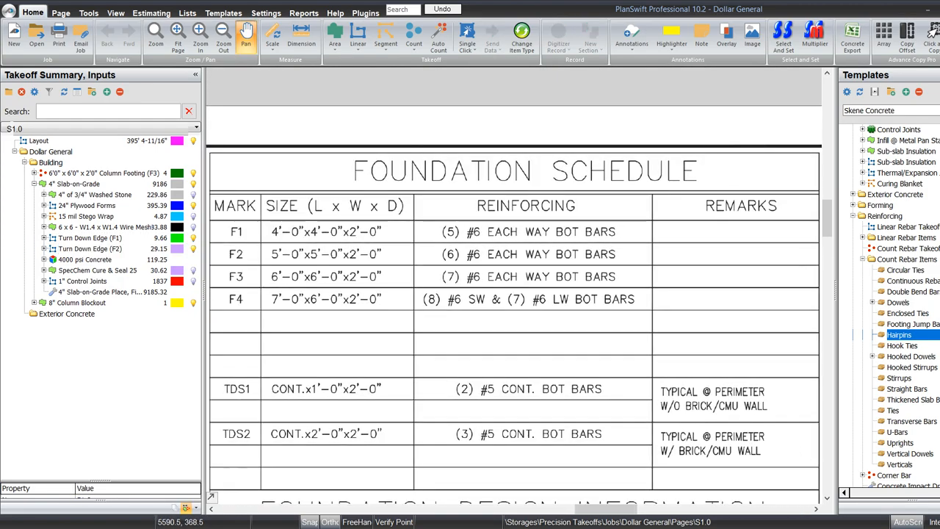
click(90, 249)
right_click(91, 248)
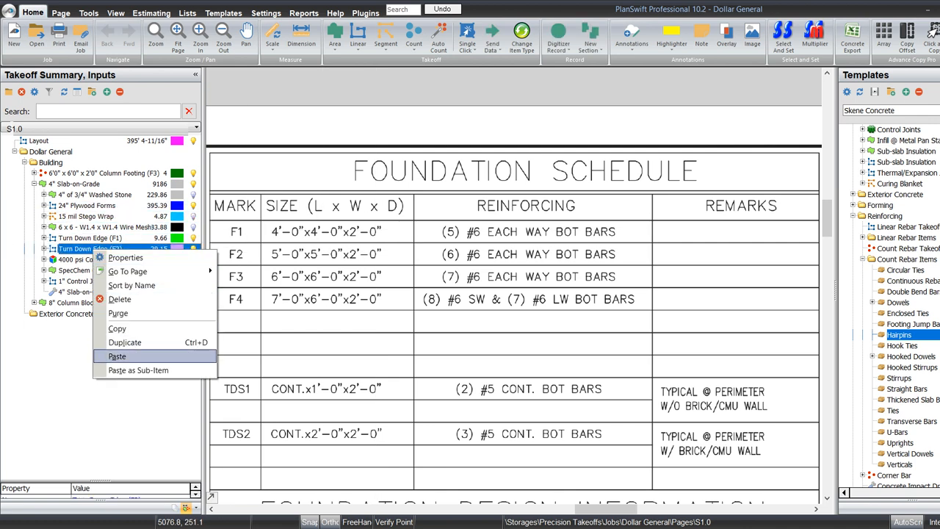
click(121, 342)
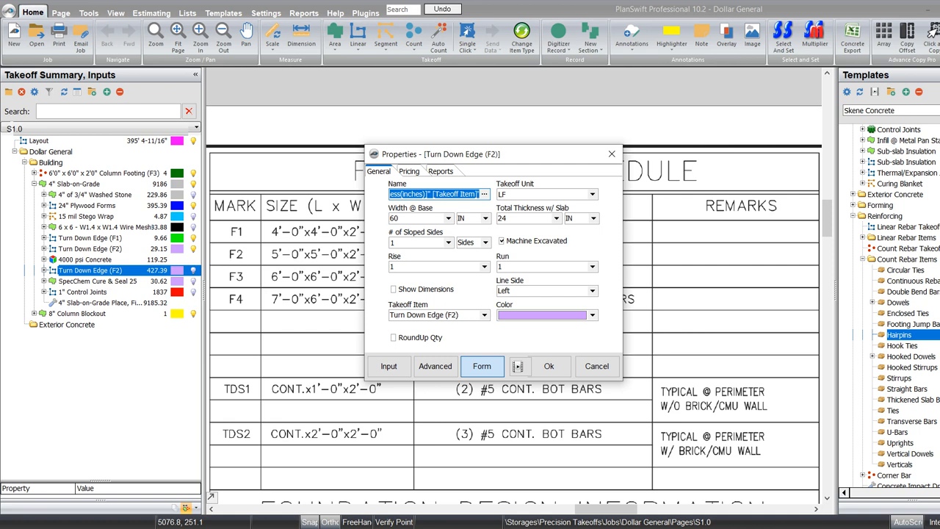
- Make the duplicate Turn Down Edge (F3), 72 IN wide at the base and orange, and place it directly below Turn Down Edge (F2)
key(Tab)
text(72)
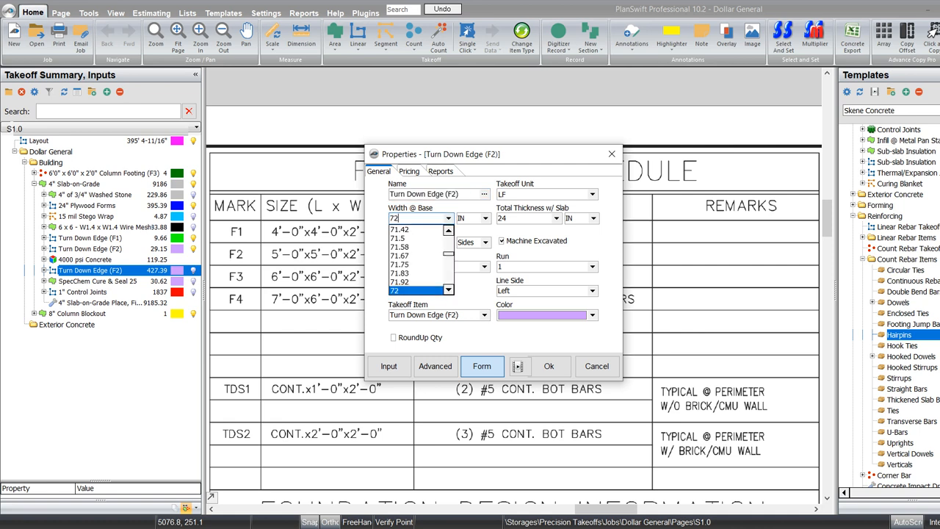
key(Return)
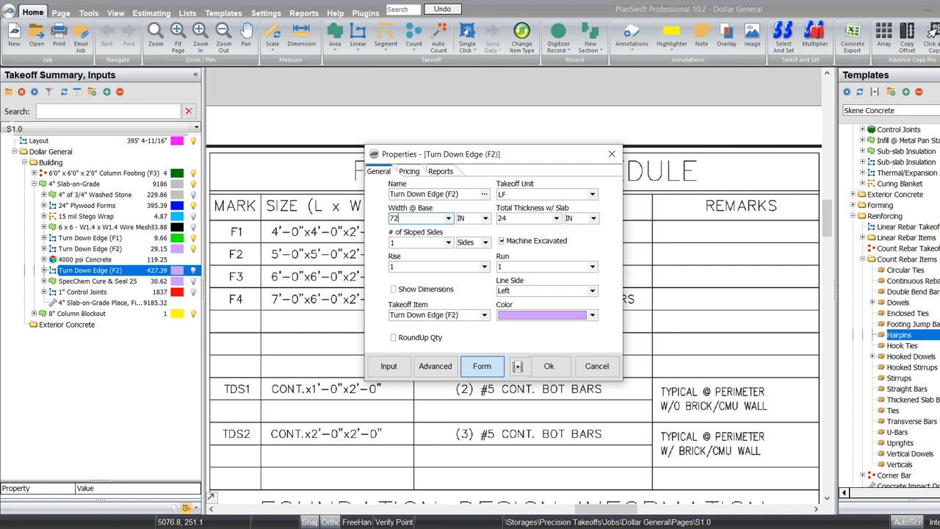
click(592, 315)
click(512, 359)
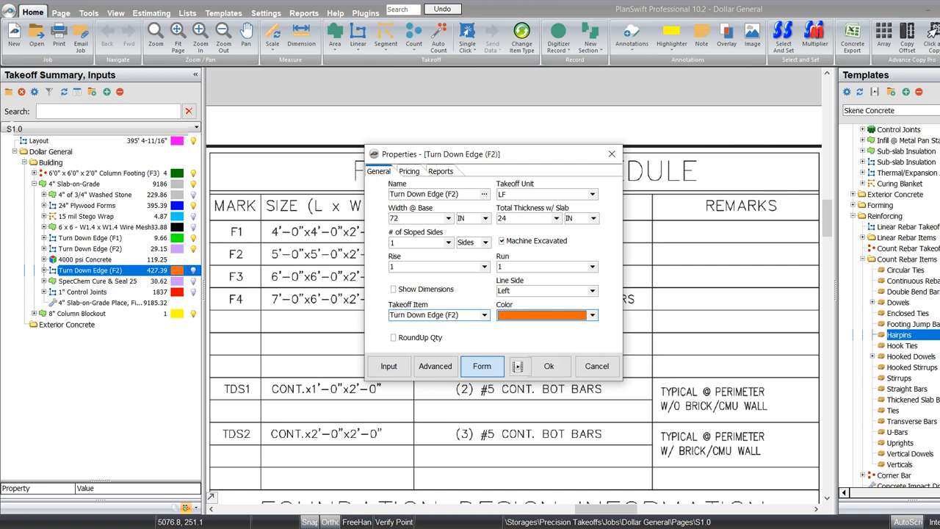
text(3)
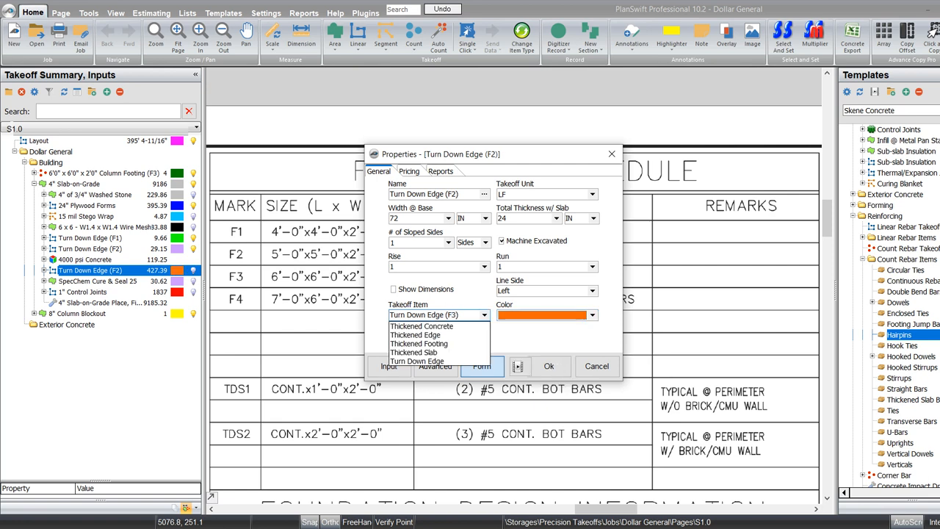
key(Return)
key(Return)
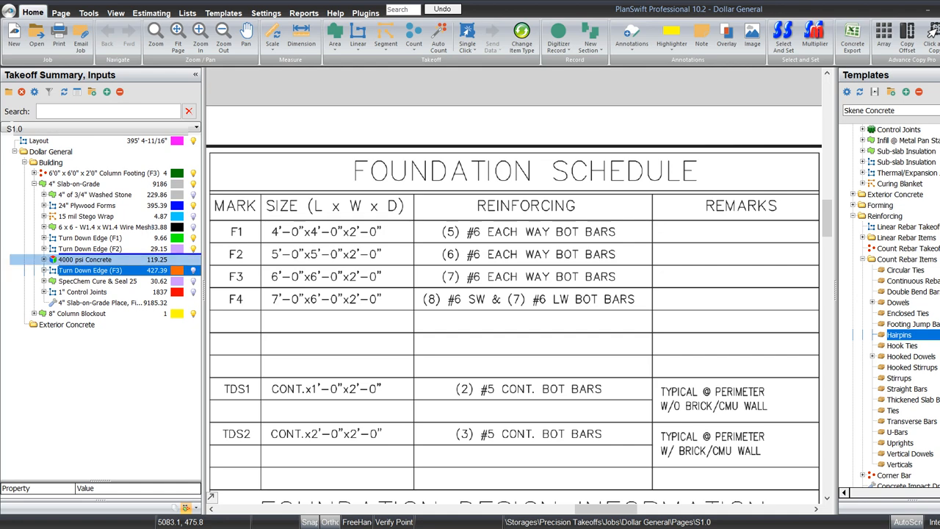
drag(90, 270, 87, 257)
- Digitize the F3 footing at D-3 along the slab edge, starting 3'5" left of grid line 3 and running 6'10" to the right
scroll(593, 295, down, 4)
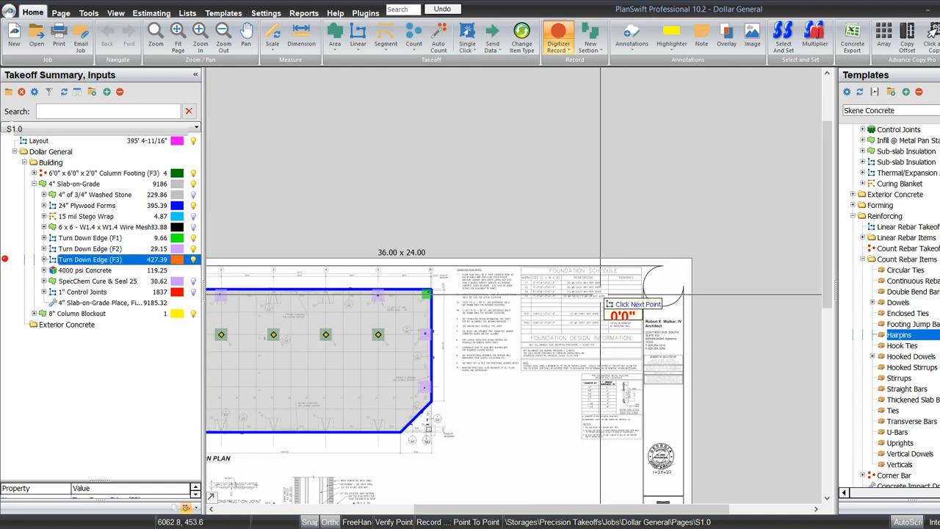
scroll(348, 261, up, 3)
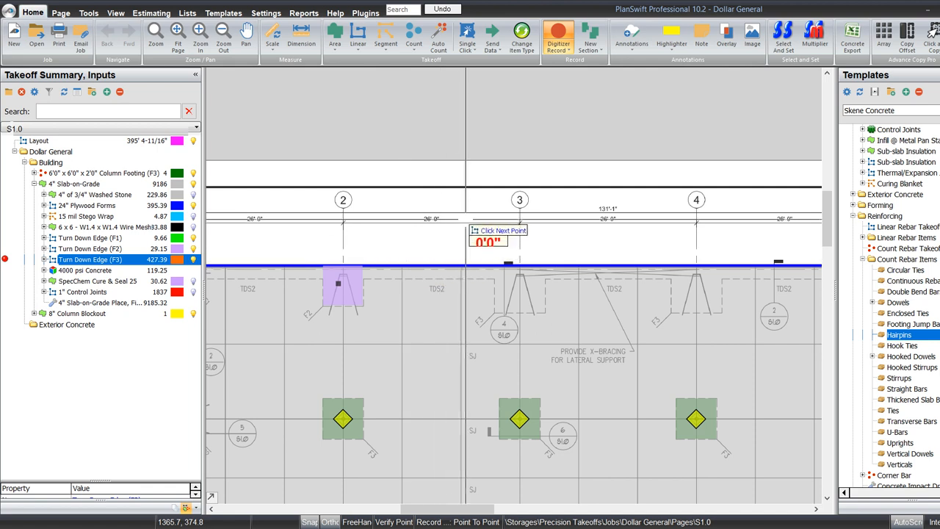
click(519, 265)
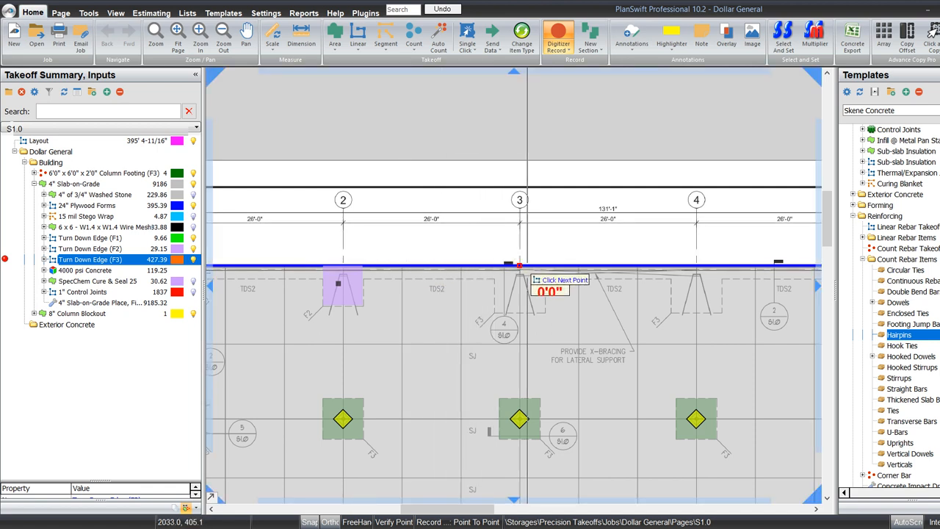
key(Left)
text(3)
key(Tab)
text(5)
key(Return)
key(Right)
text(6)
key(Tab)
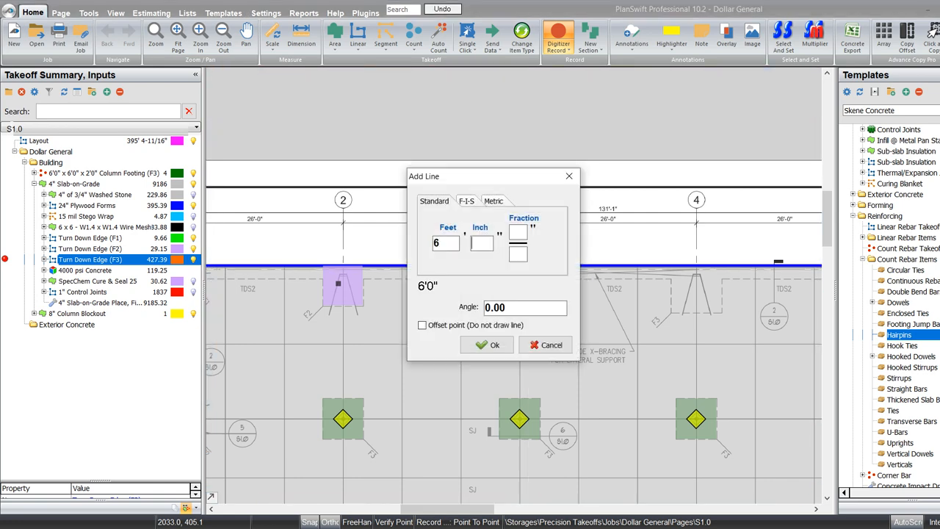
text(10)
key(Return)
- Digitize the F3 footing at A-5 along the slab edge, starting 3'5" right of grid line 5 and running 6'10" to the left
scroll(526, 265, down, 3)
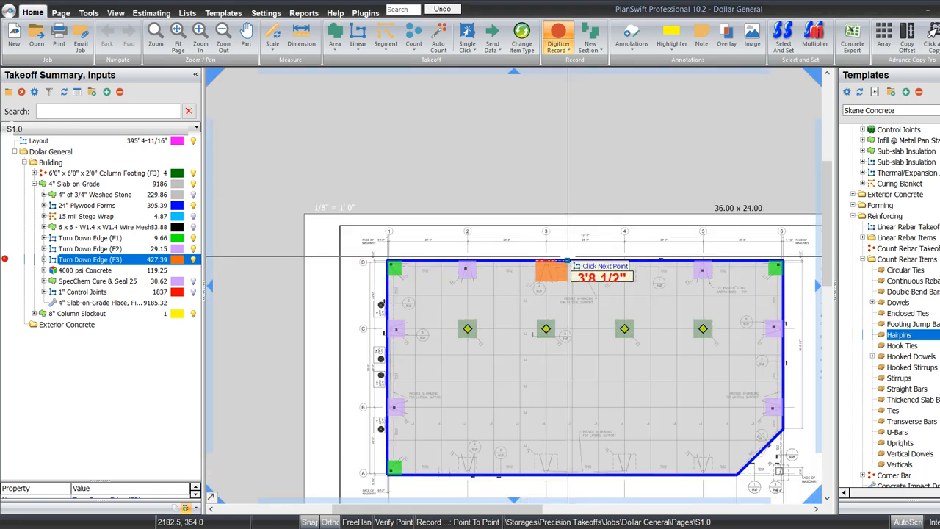
scroll(650, 378, up, 4)
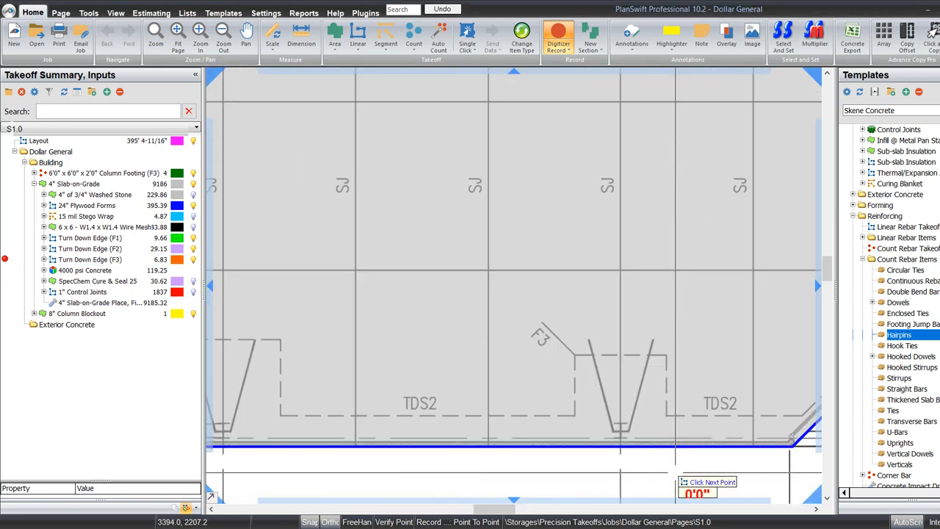
click(620, 446)
key(Right)
text(3)
key(Tab)
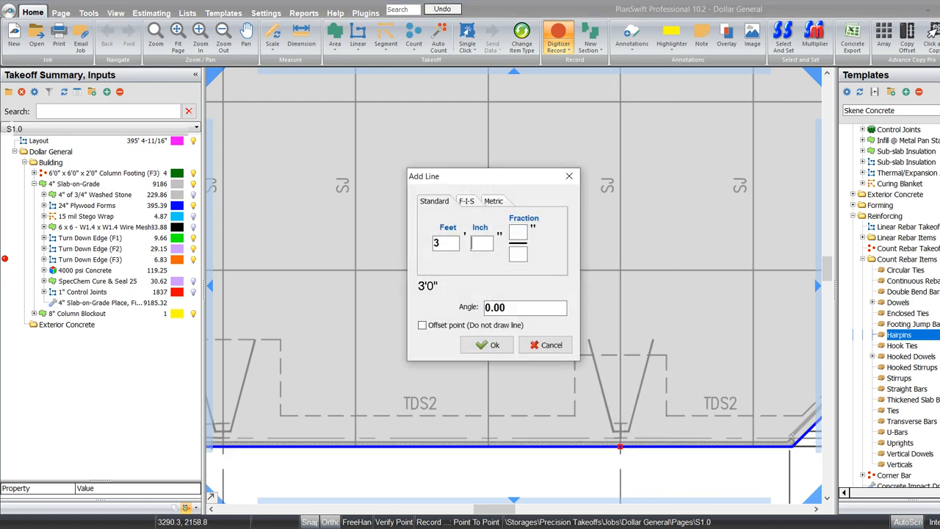
text(5o)
key(Return)
key(Left)
text(6)
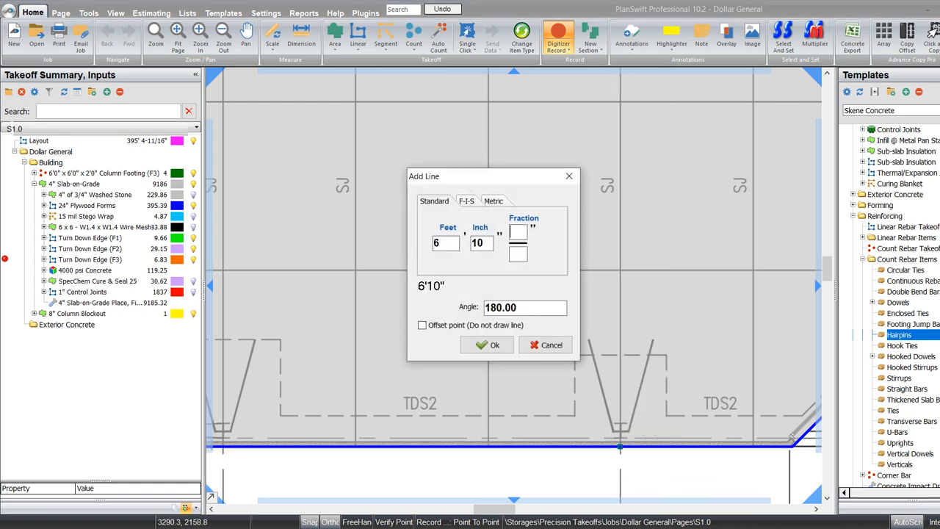
key(Return)
scroll(620, 447, down, 3)
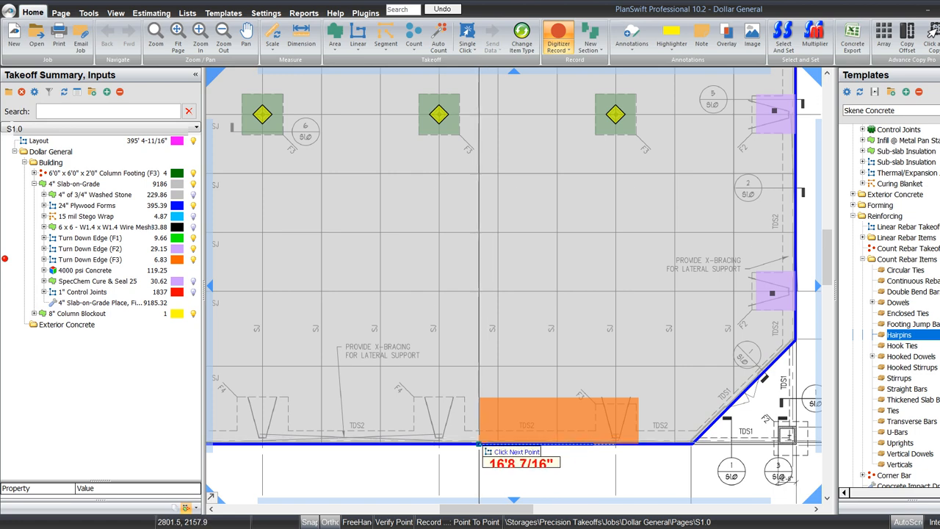
drag(415, 442, 629, 384)
key(n)
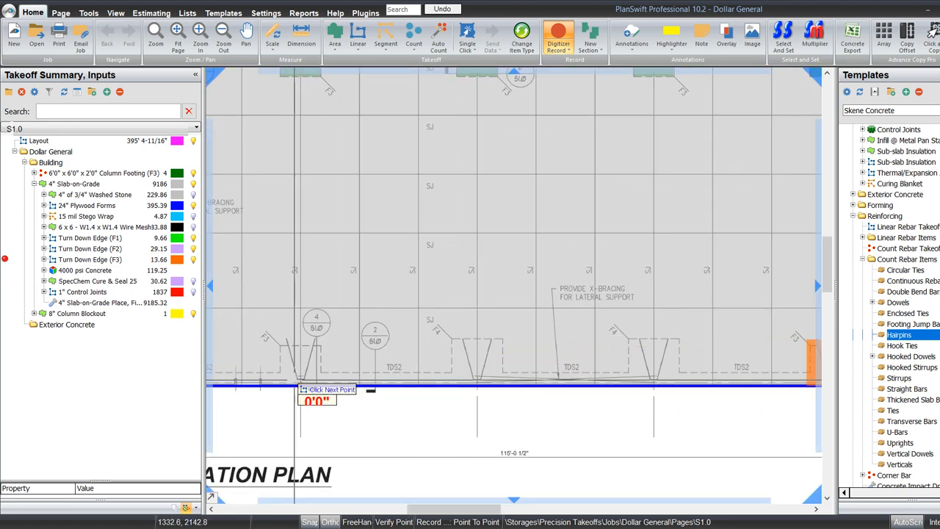
key(Escape)
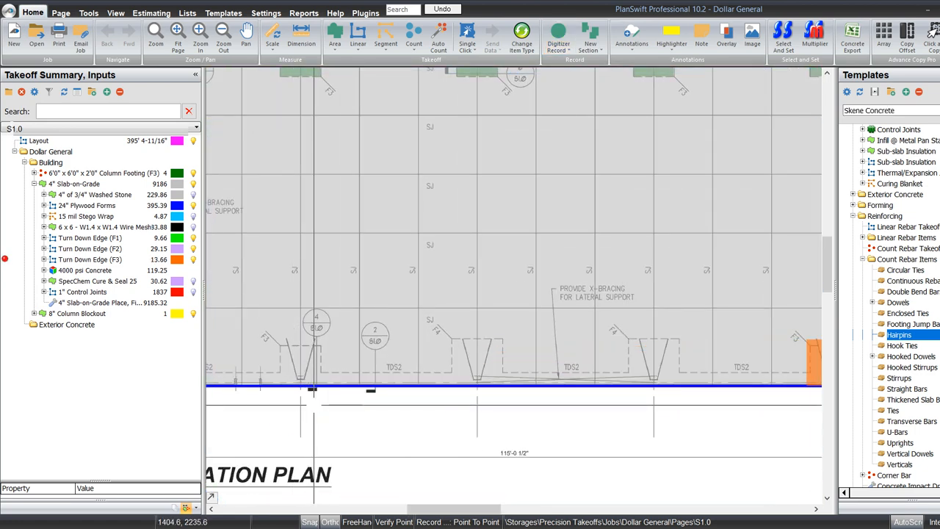
- Copy the F3 footing at A-5 78 FT to the left along the slab edge, onto grid line 2
scroll(313, 405, down, 2)
scroll(536, 390, up, 1)
click(550, 388)
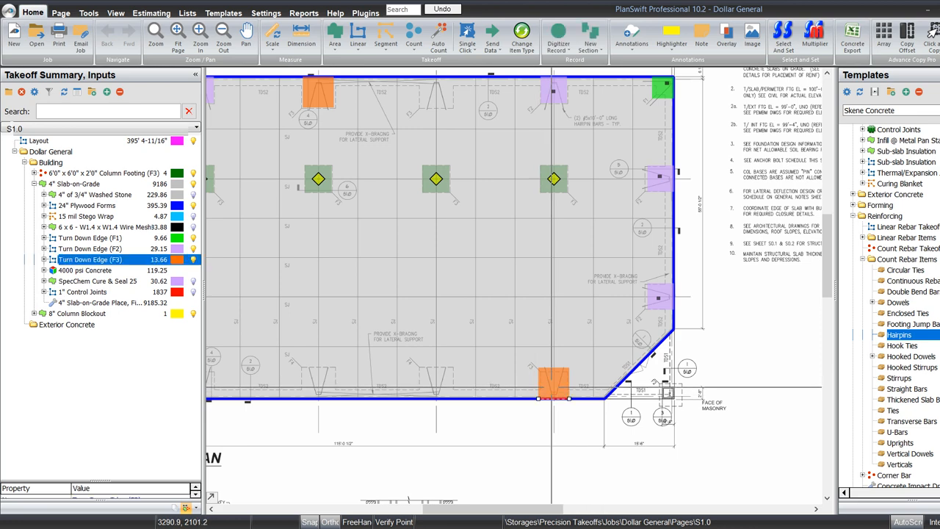
key(Left)
text(78)
key(Return)
drag(469, 426, 494, 457)
key(Escape)
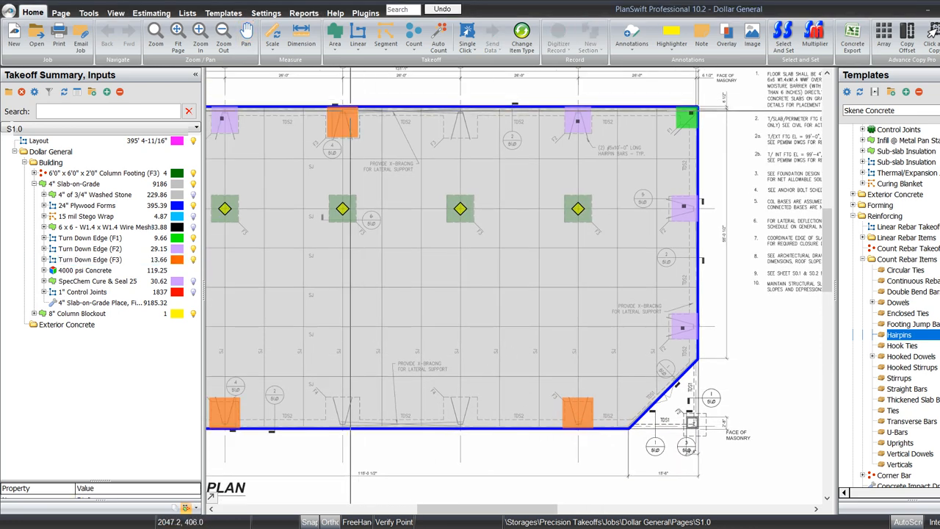
- Copy the F3 footing at D-3 one 26 FT bay to the right, onto grid line 4
click(350, 116)
key(Right)
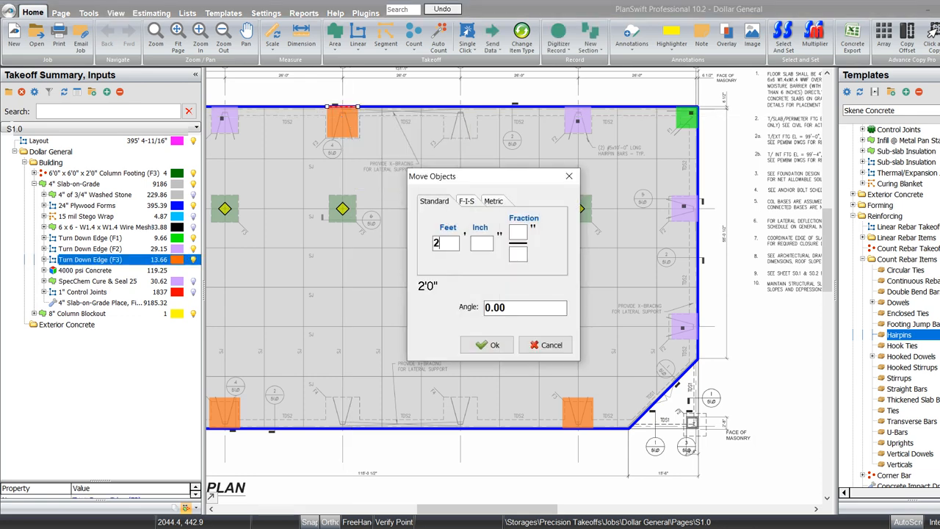
key(Return)
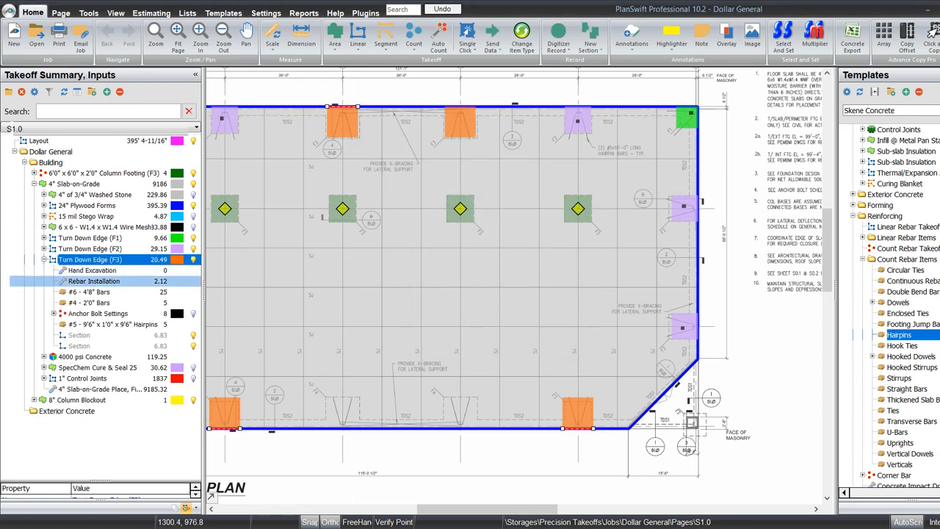
- Record the Anchor Bolt Settings of Turn Down Edge (F3) with one count point in each of the four orange footings
click(6, 313)
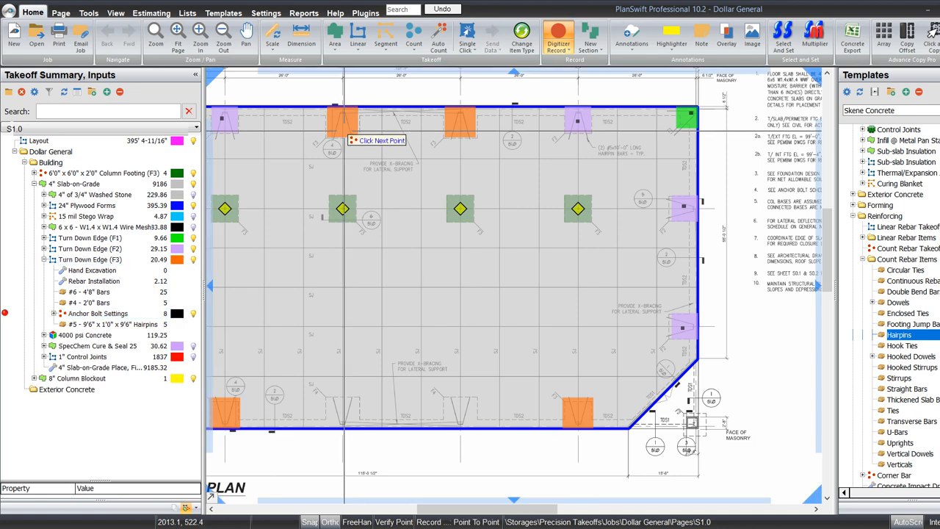
click(578, 409)
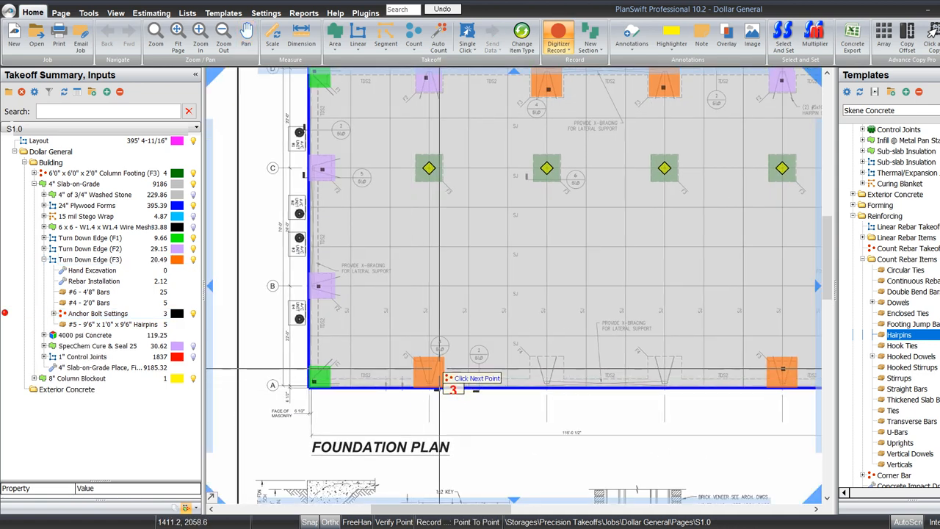
click(431, 371)
key(Escape)
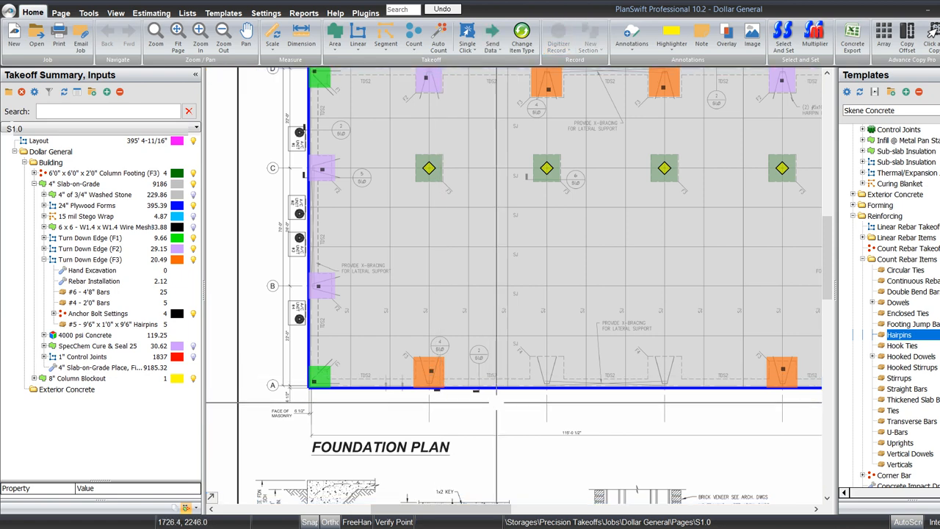
- Collapse Turn Down Edge (F3) and check the F4 size and reinforcing in the foundation schedule
drag(558, 387, 429, 398)
key(Left)
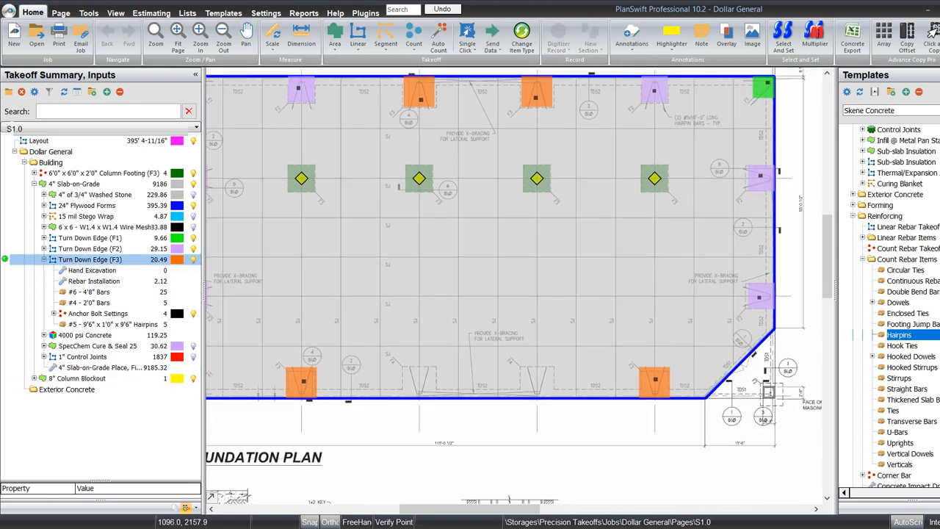
key(Left)
key(Up)
scroll(255, 400, down, 2)
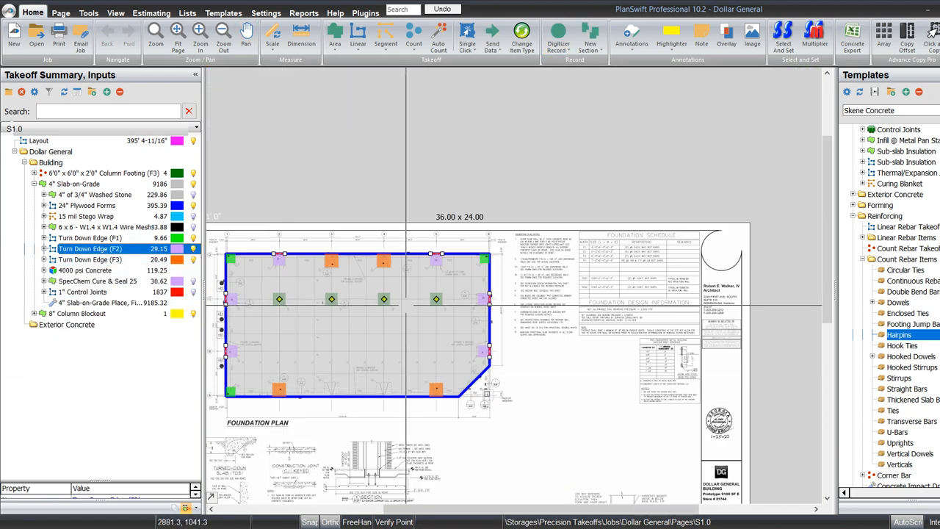
scroll(635, 262, up, 4)
drag(589, 232, 496, 273)
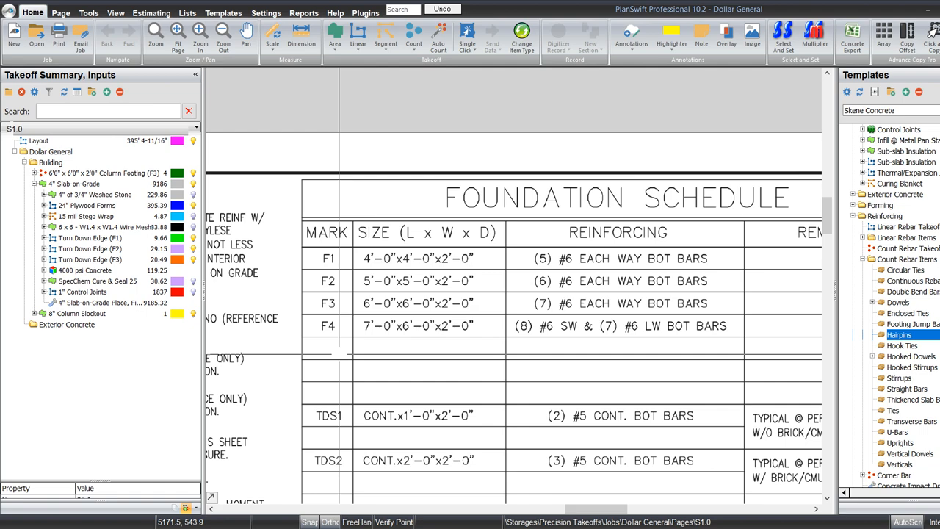
drag(340, 353, 531, 213)
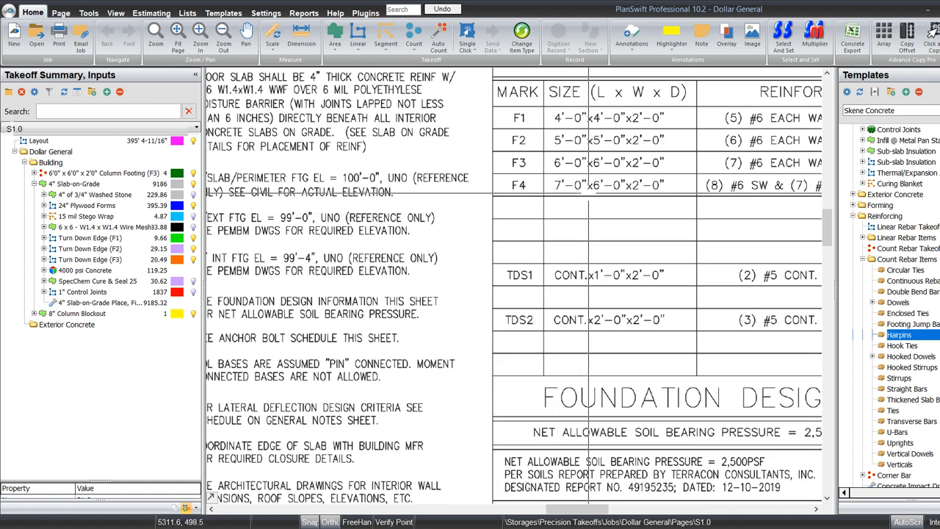
scroll(599, 111, down, 5)
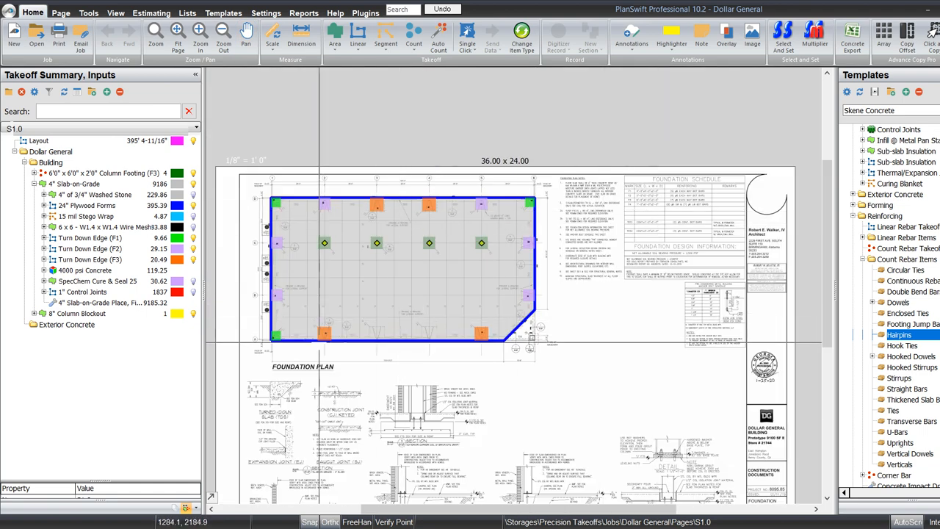
- Measure the dashed F4 footing outline at A-3 with the Dimension tool
scroll(430, 408, up, 8)
scroll(518, 326, up, 3)
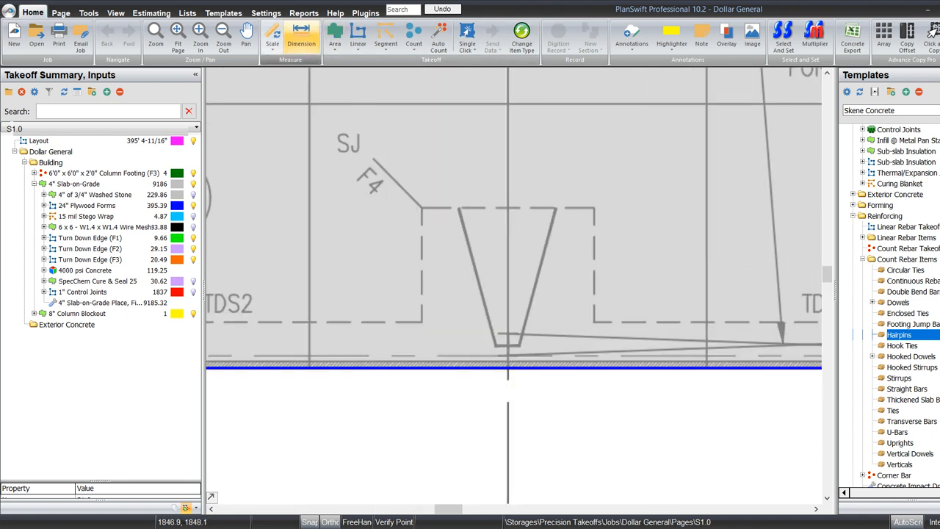
click(301, 38)
click(422, 207)
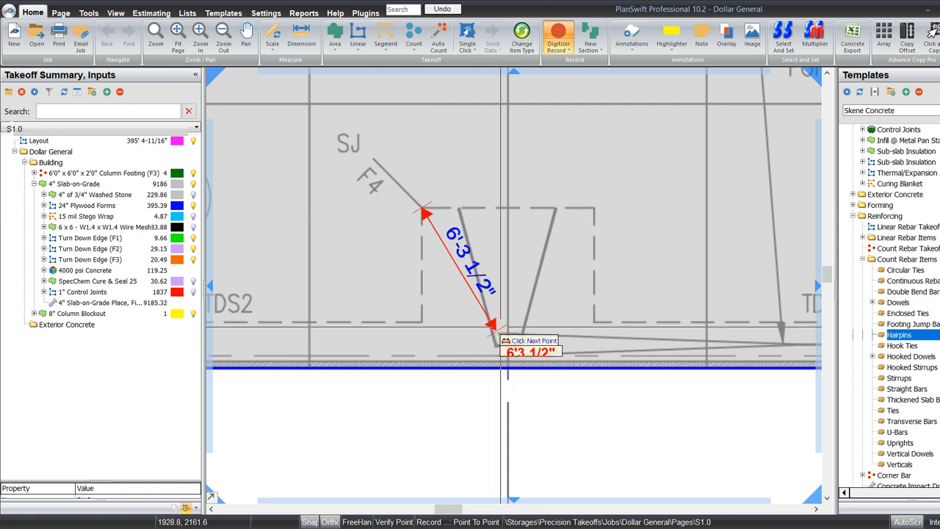
click(595, 212)
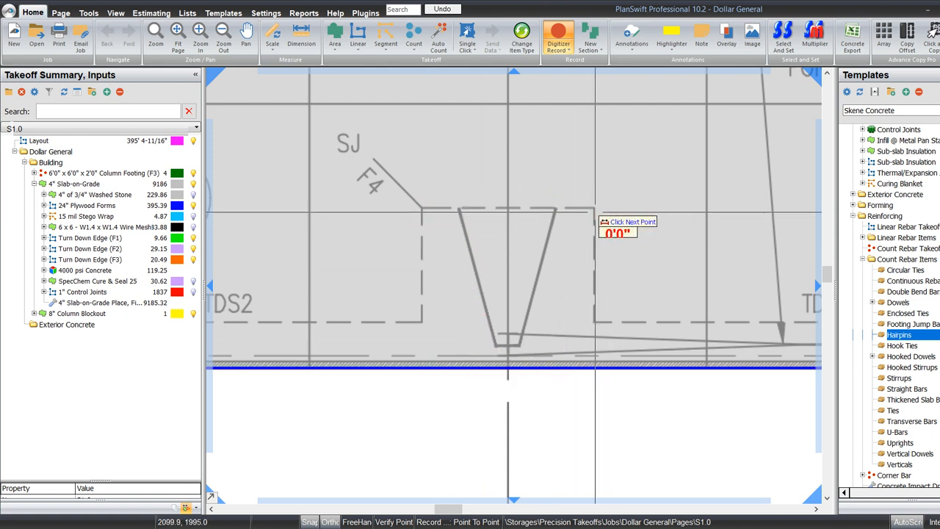
scroll(376, 377, down, 8)
key(Escape)
- Duplicate Turn Down Edge (F3) as Turn Down Edge (F4), 84 IN wide at the base and blue, and place it directly below F3
scroll(649, 159, up, 5)
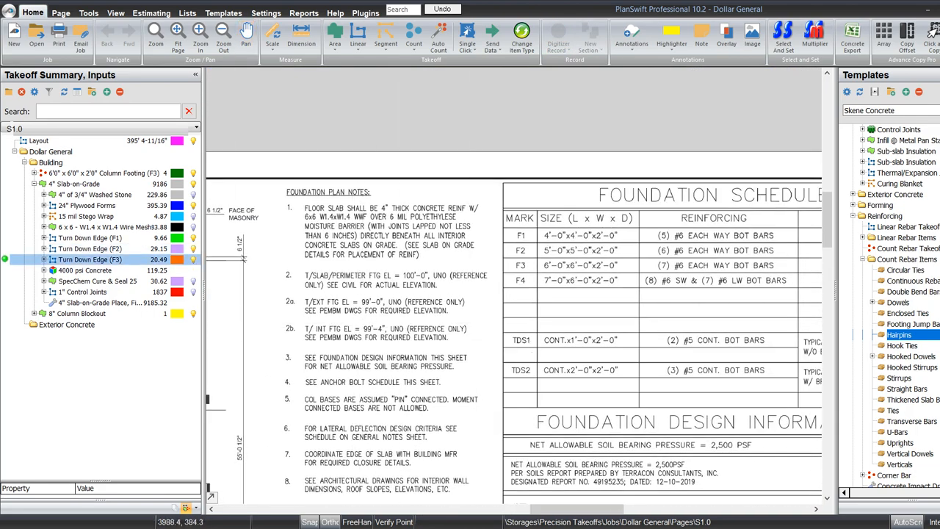
right_click(81, 259)
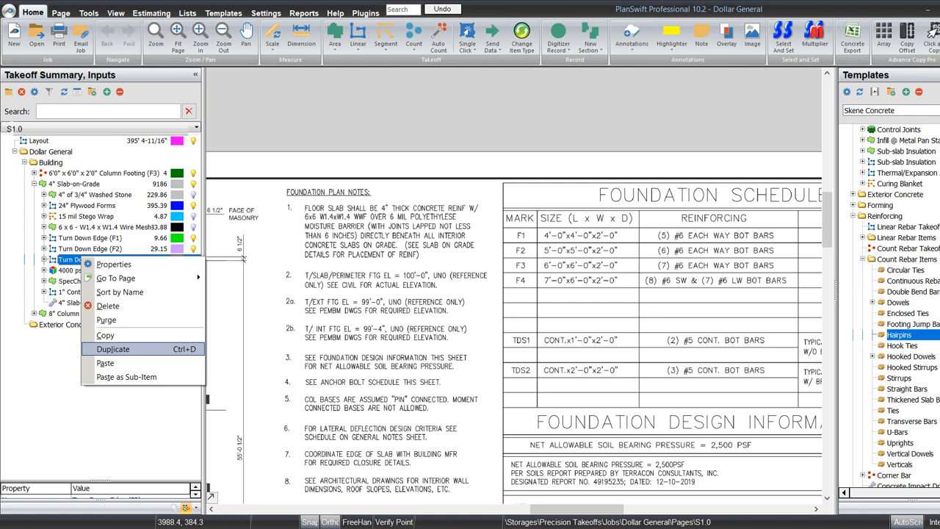
click(110, 349)
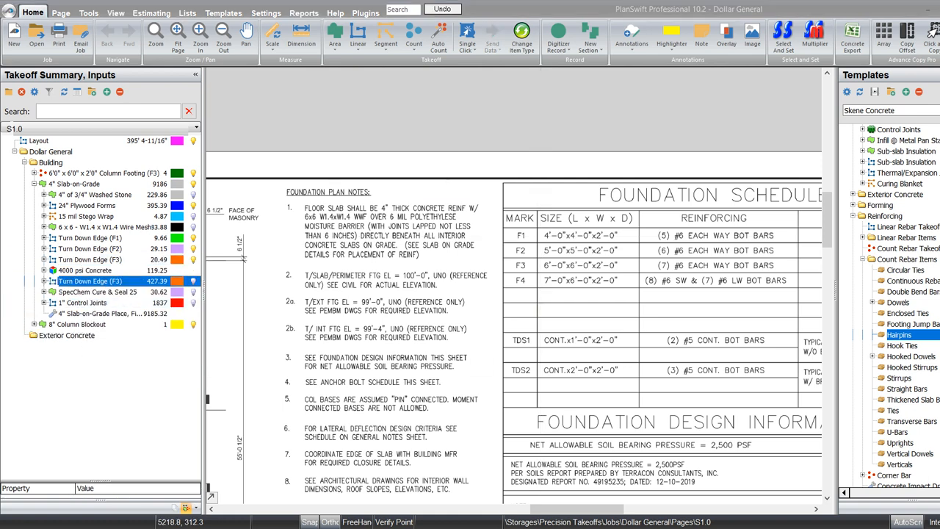
key(Tab)
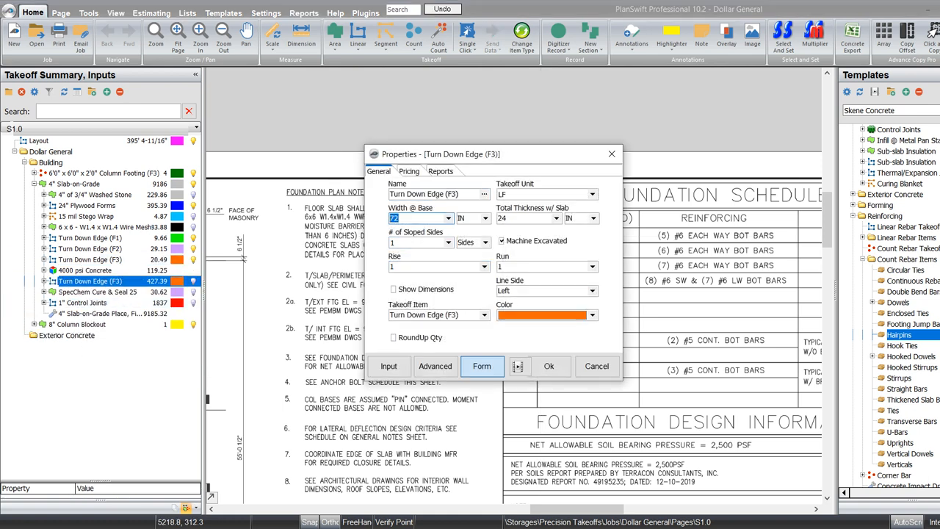
text(84)
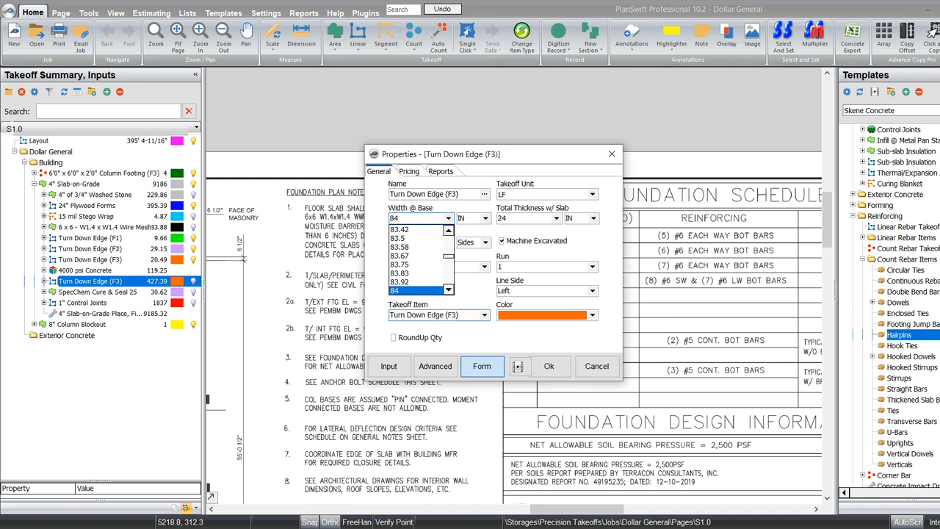
drag(457, 314, 451, 315)
text(4)
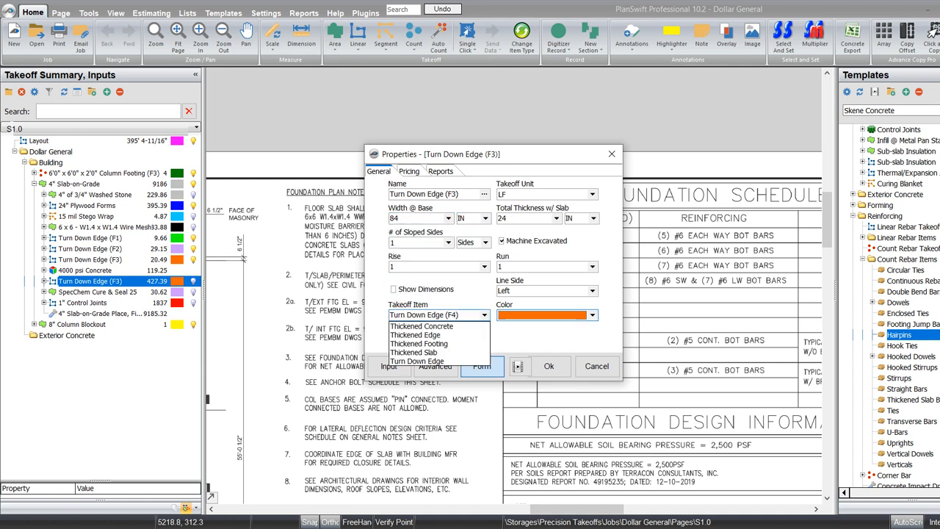
click(592, 315)
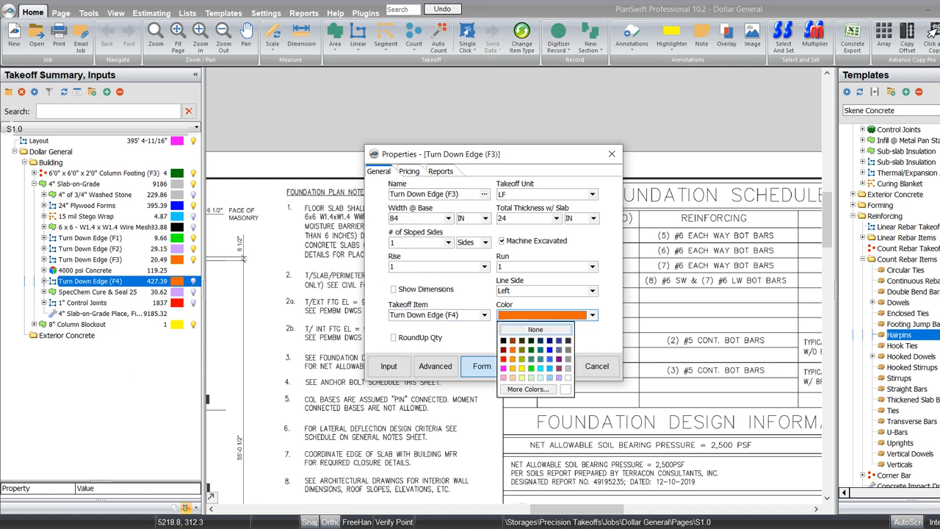
click(541, 368)
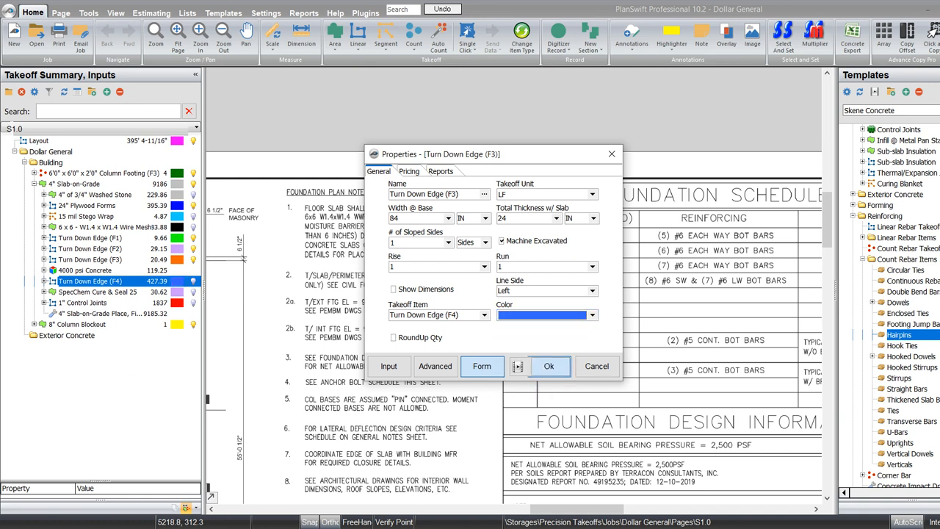
click(544, 366)
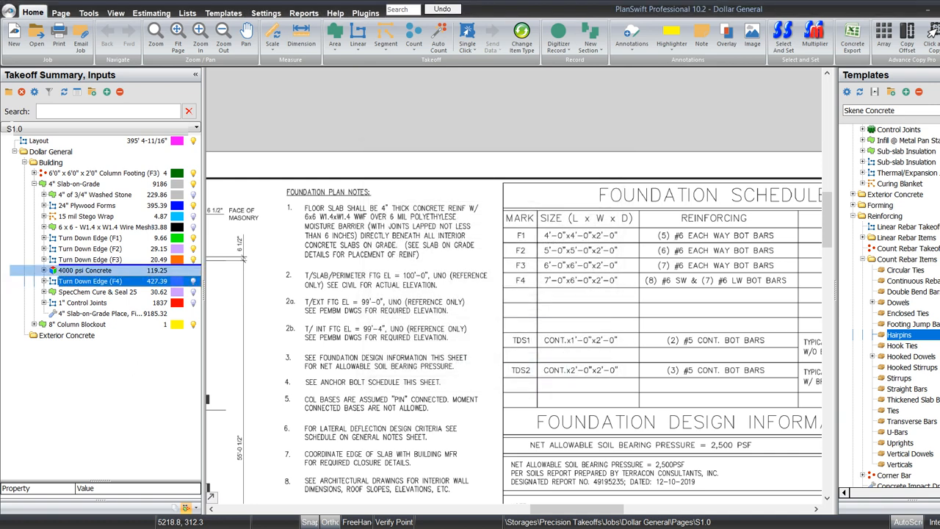
drag(90, 281, 87, 268)
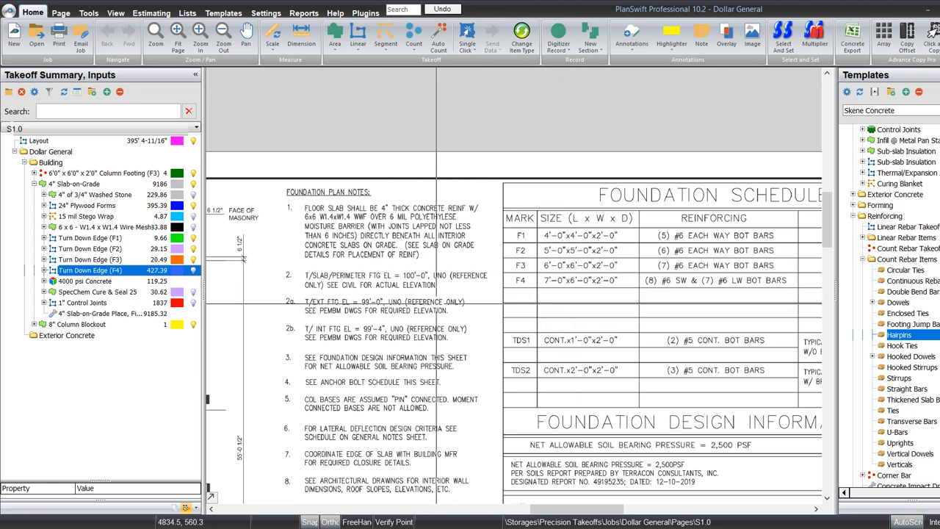
- Set the #6 bars of Turn Down Edge (F4) to 16 per point and 6.67 FT long
click(44, 270)
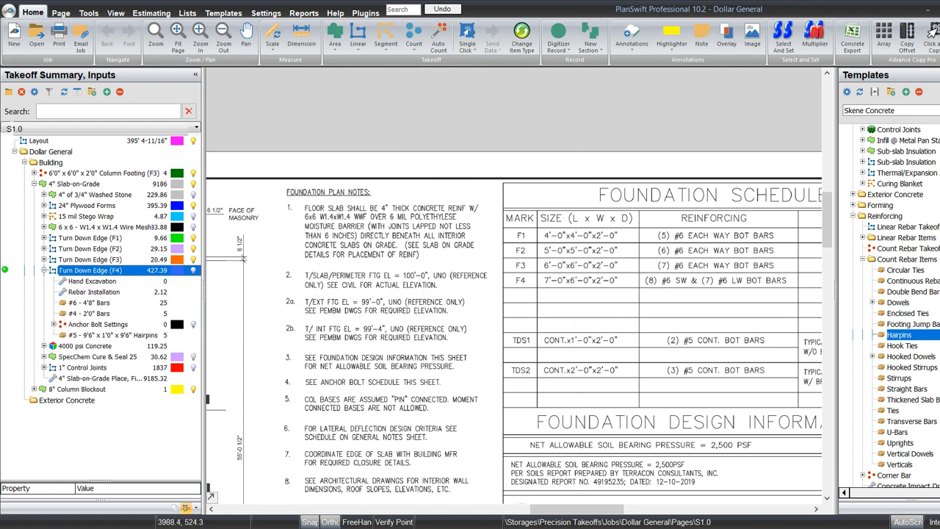
right_click(86, 303)
click(110, 312)
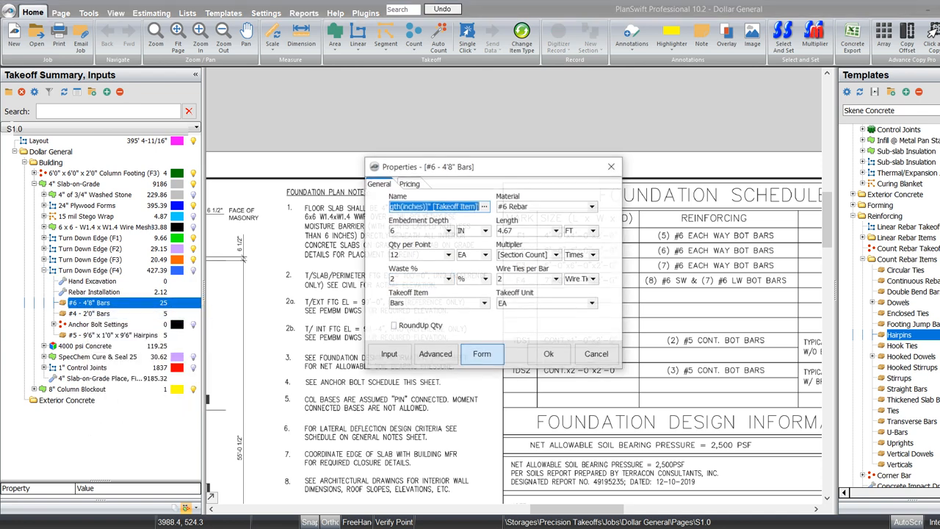
double_click(394, 255)
text(16)
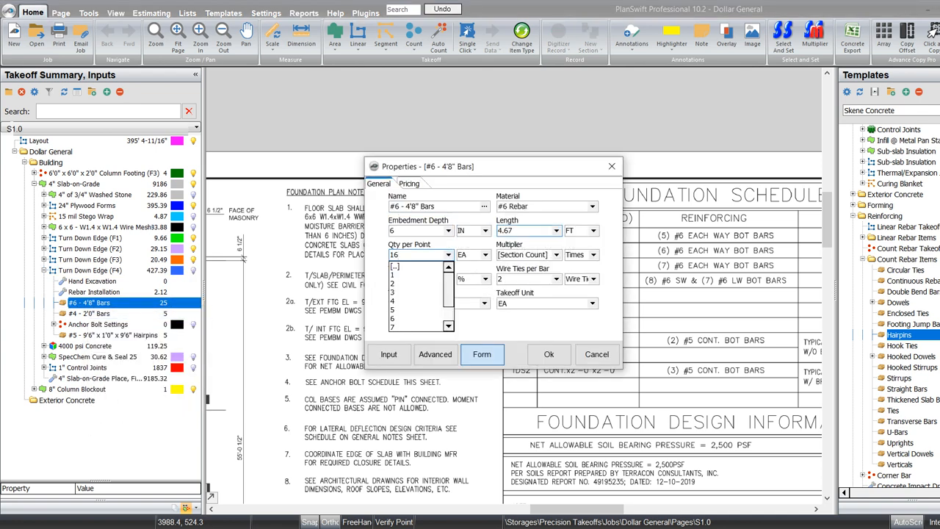
double_click(501, 230)
text(6.67)
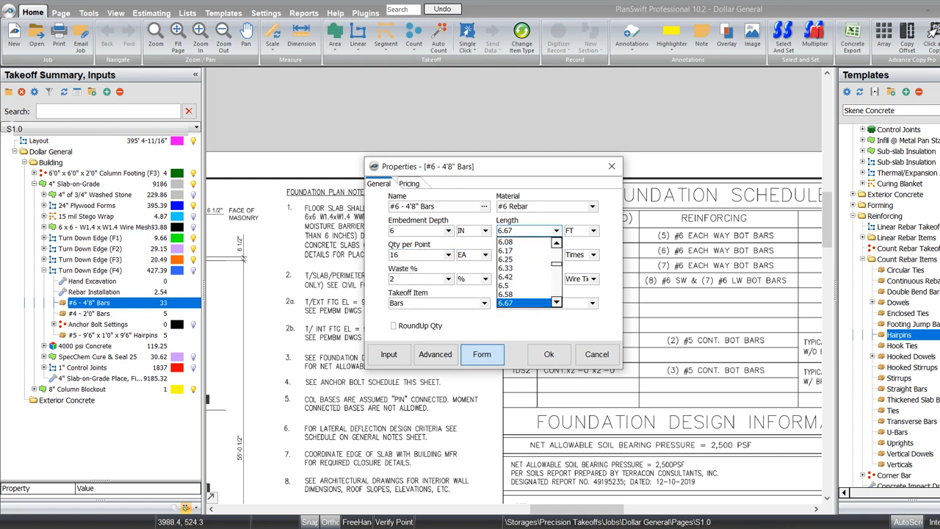
click(548, 354)
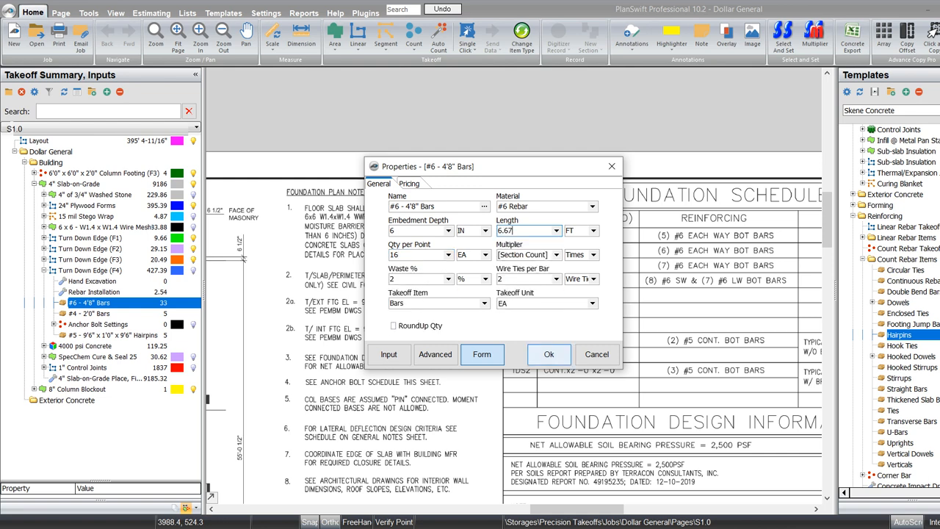
click(549, 354)
- Record Turn Down Edge (F4) along the slab edge at the two F4 footings on grid A, each 3'11" long
click(99, 324)
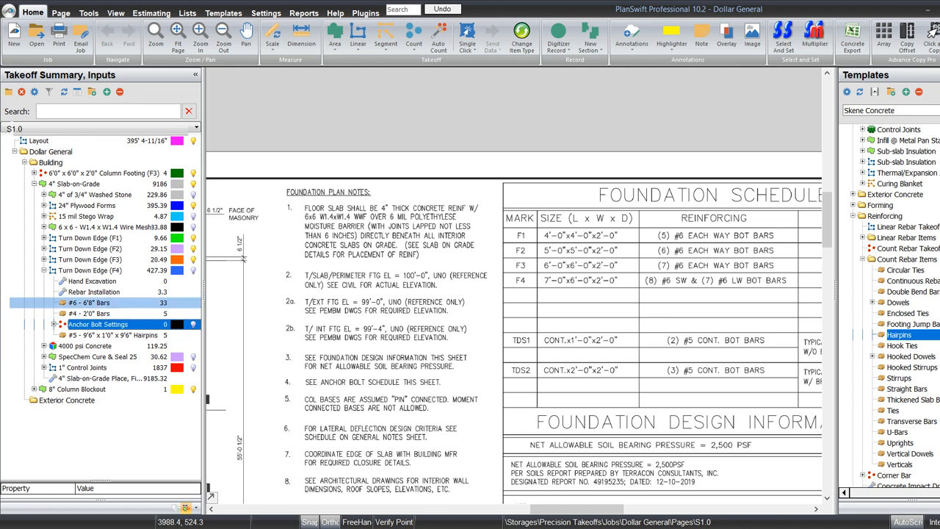
click(5, 271)
scroll(636, 263, down, 3)
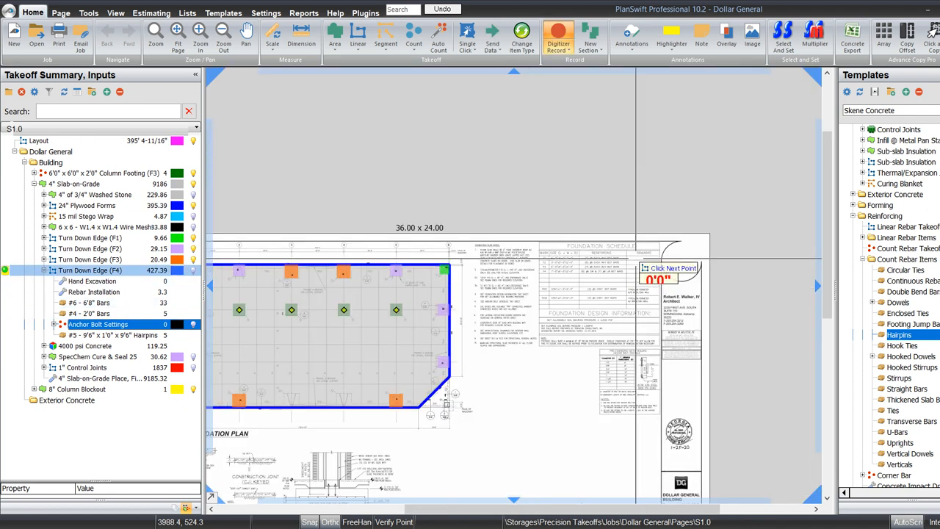
scroll(316, 428, up, 3)
click(411, 355)
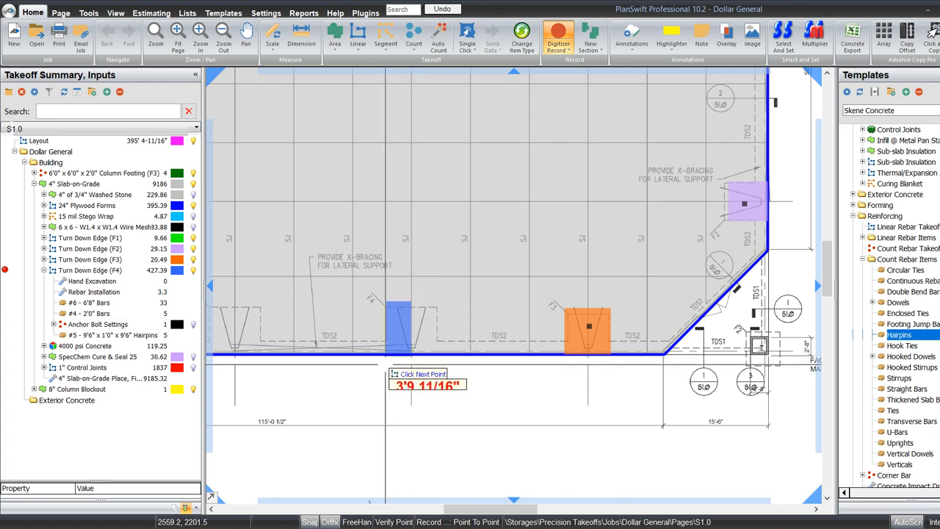
text(3)
key(Tab)
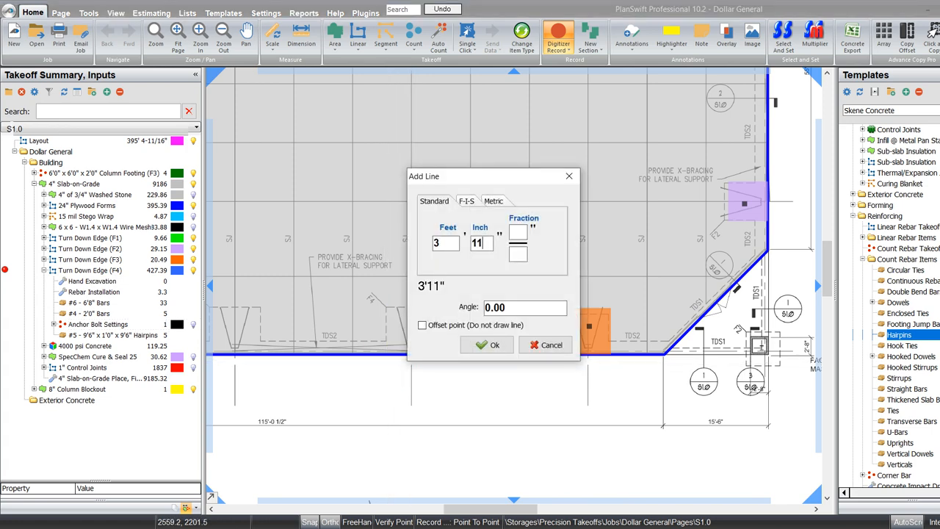
key(Return)
key(Return)
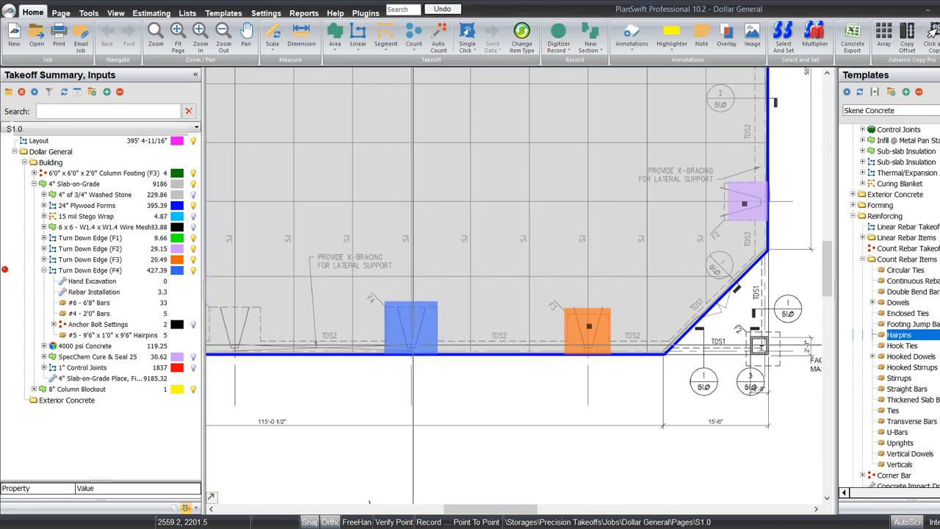
key(Escape)
text(26)
key(Return)
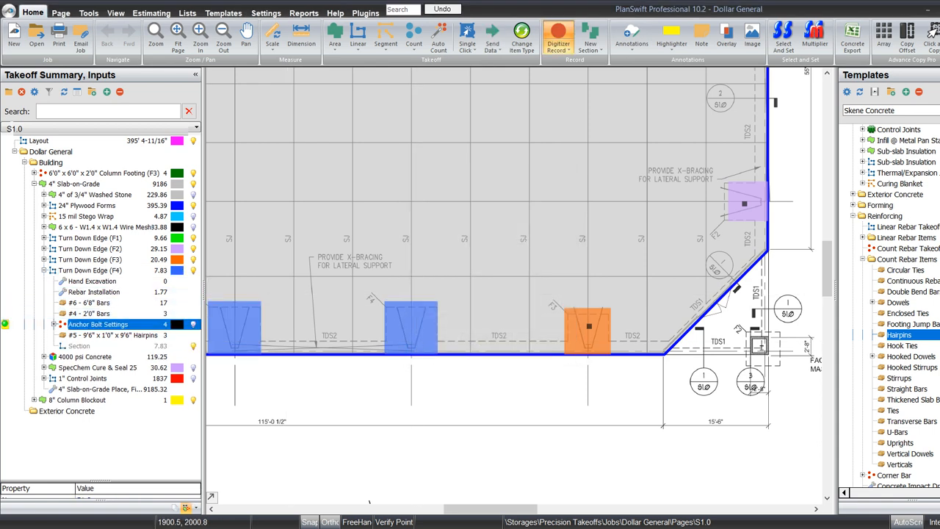
- Record the Anchor Bolt Settings of Turn Down Edge (F4) with one count point in each of the two blue footings
click(232, 325)
click(416, 323)
key(Escape)
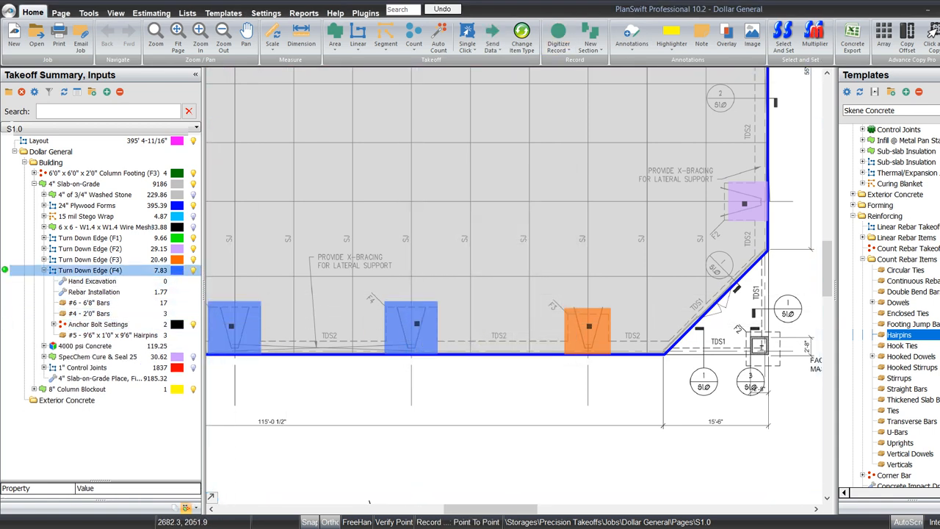
- Collapse Turn Down Edge (F4) and set the length of the #6 bars in Turn Down Edge (F3) to 5.67 FT
click(44, 270)
click(44, 259)
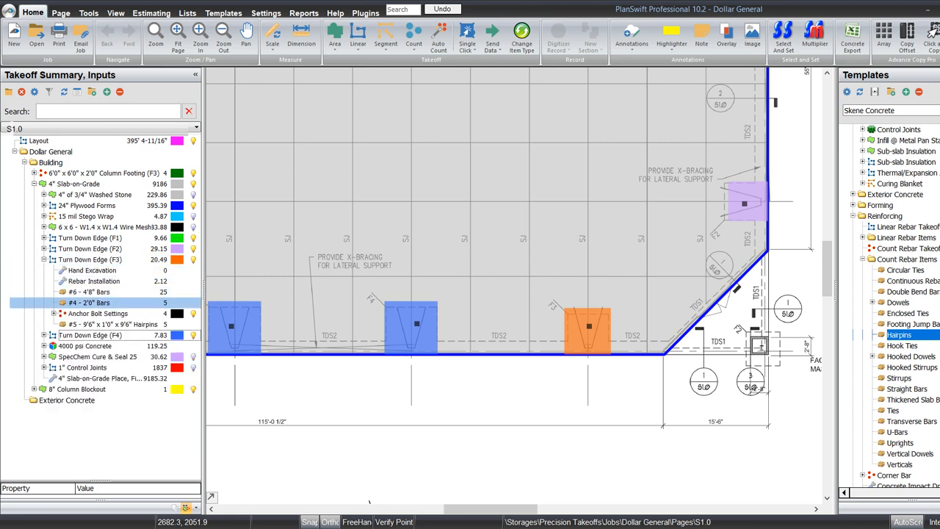
right_click(33, 292)
click(65, 299)
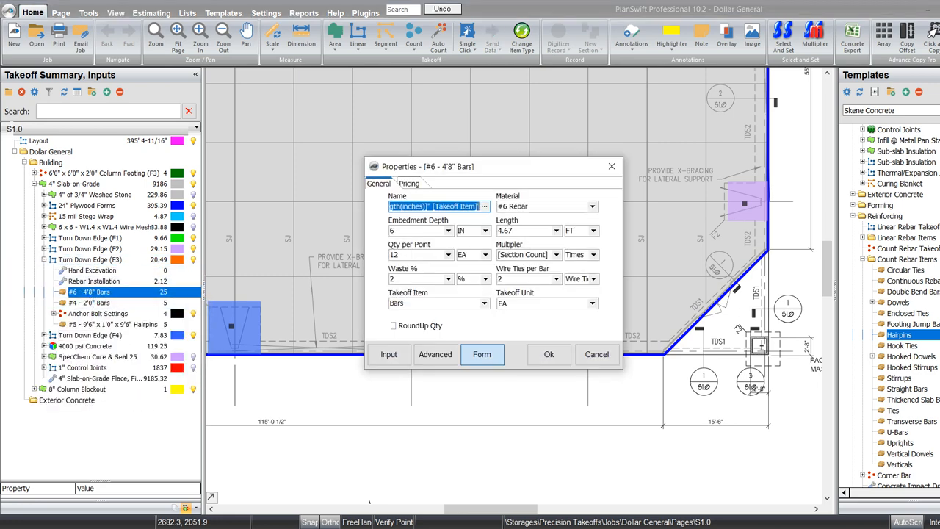
double_click(507, 231)
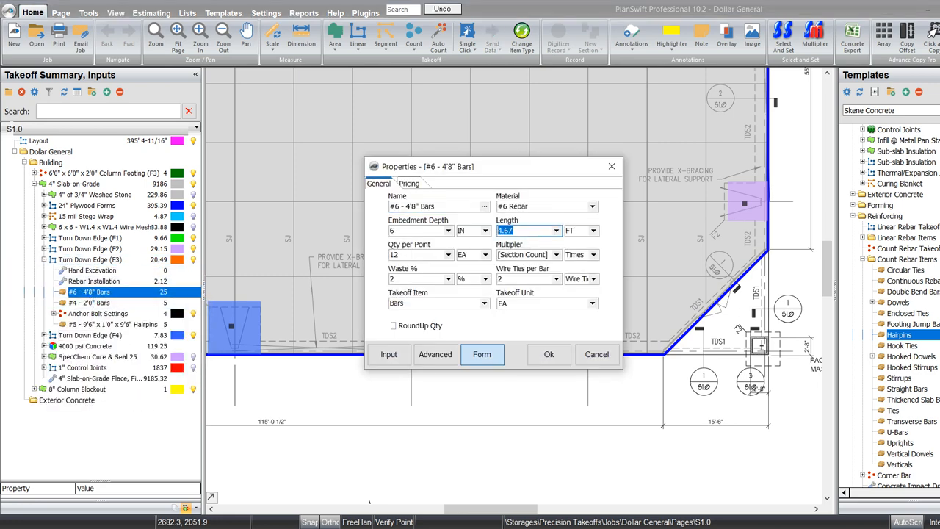
text(5.67)
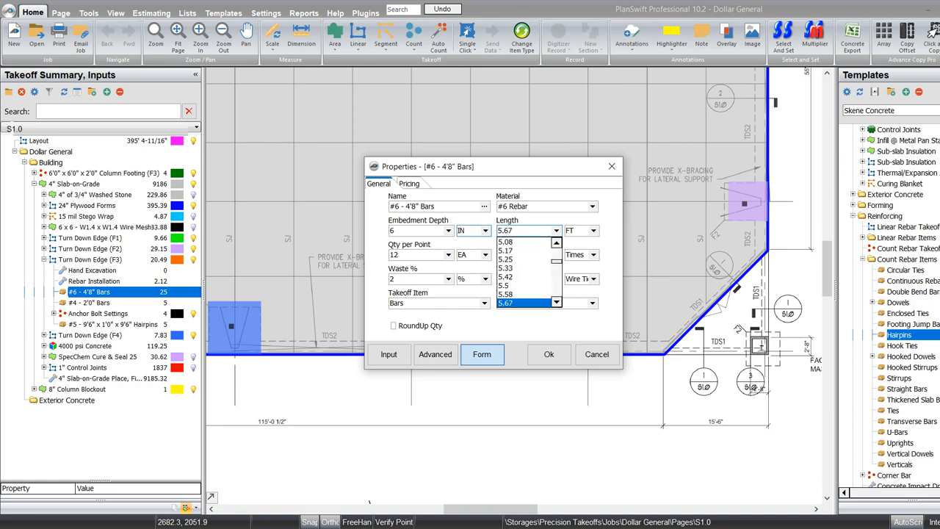
key(Return)
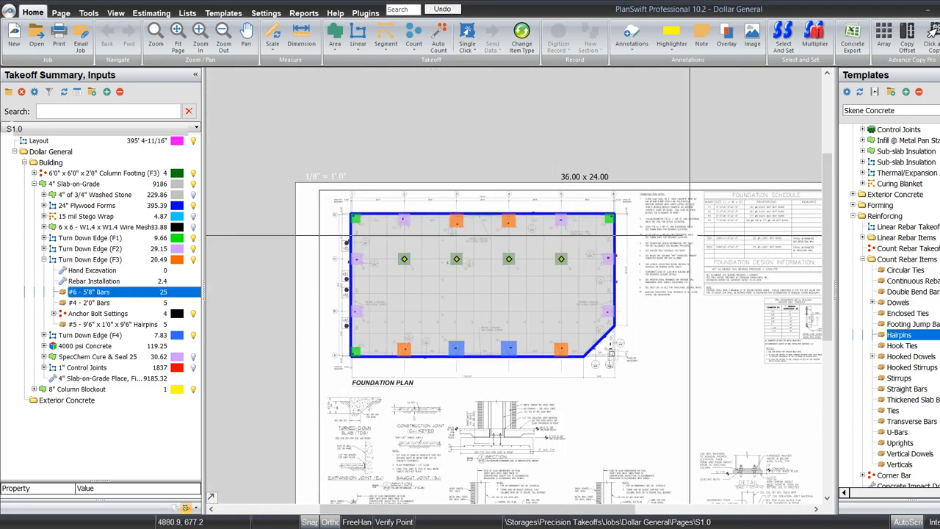
- Check the F3 reinforcing in the foundation schedule and set the F3 #6 bars to 14 per point
scroll(514, 286, up, 5)
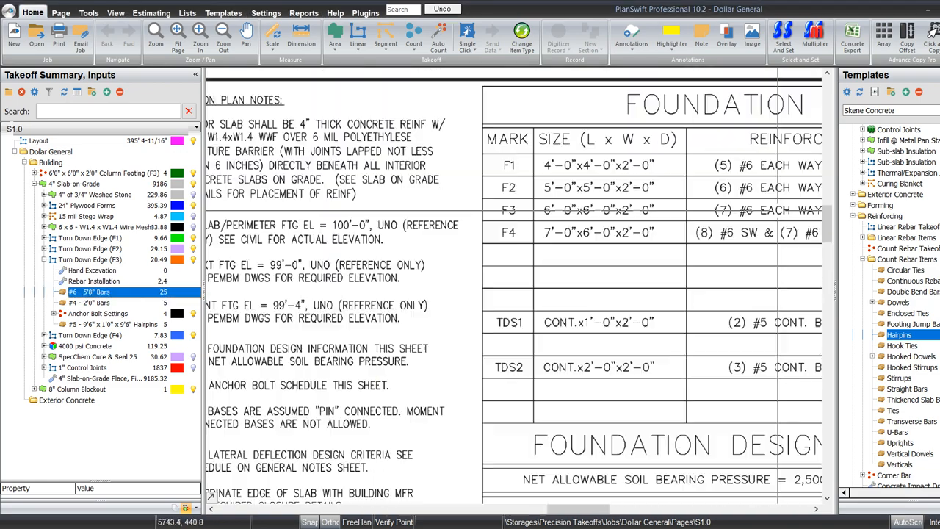
drag(334, 286, 330, 289)
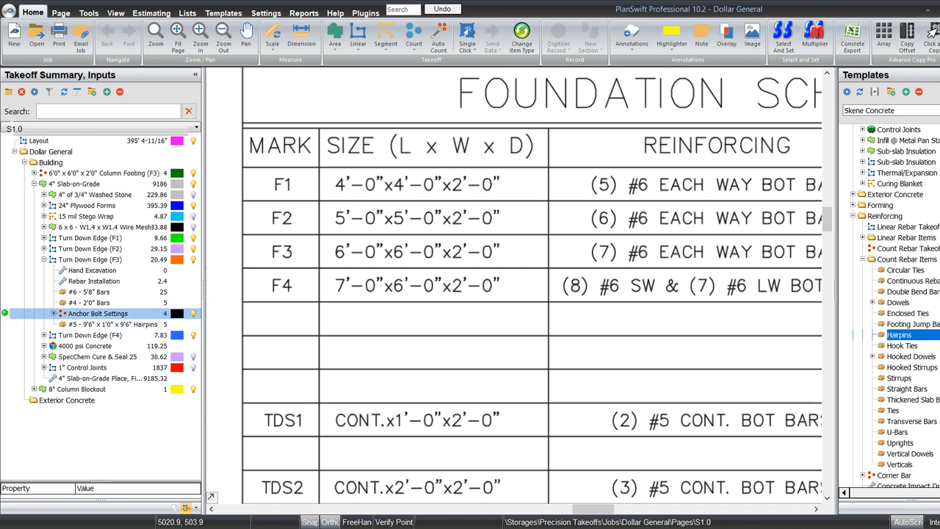
double_click(89, 291)
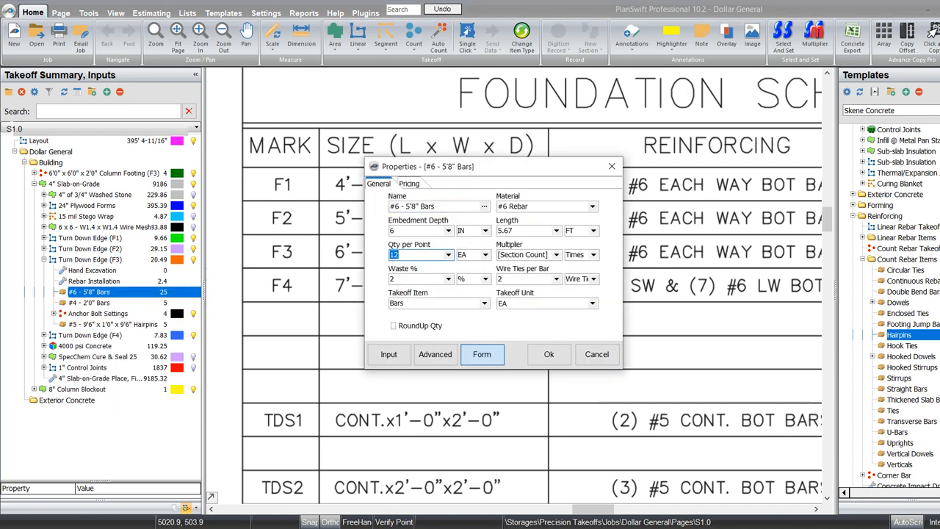
click(548, 354)
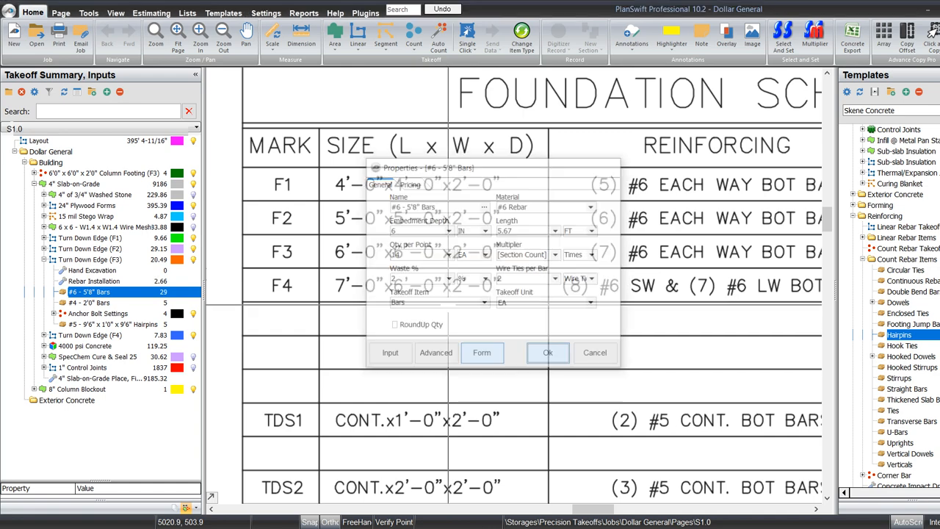
- Collapse Turn Down Edge (F3), highlight its footings on the foundation plan and review the completed edge footings
scroll(696, 287, down, 5)
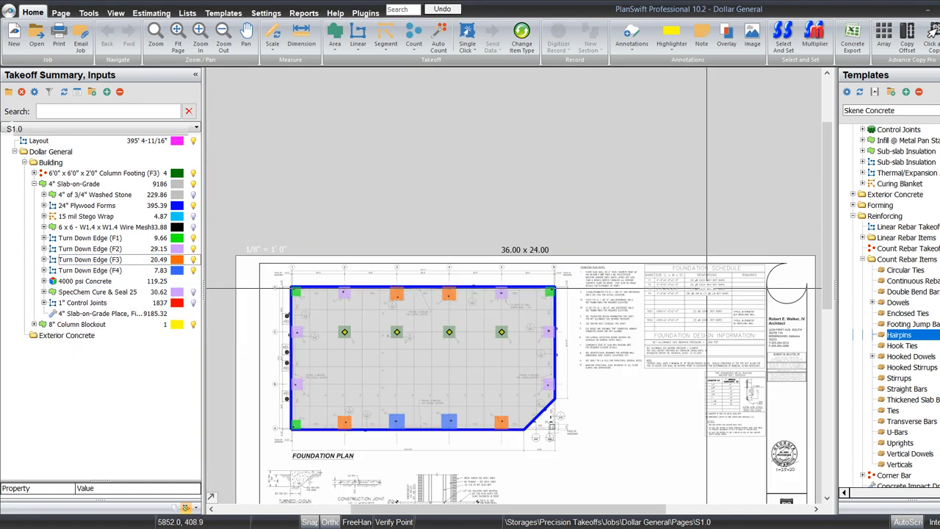
drag(619, 367, 728, 272)
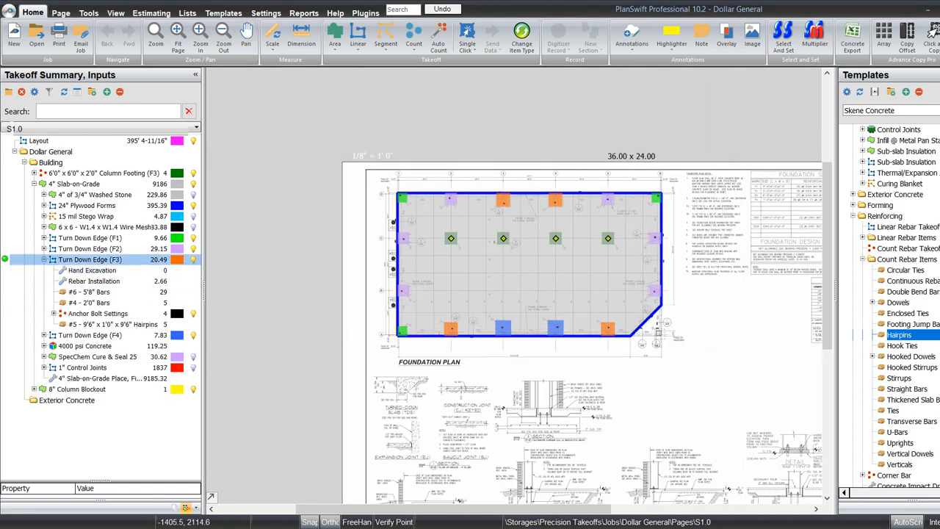
click(88, 260)
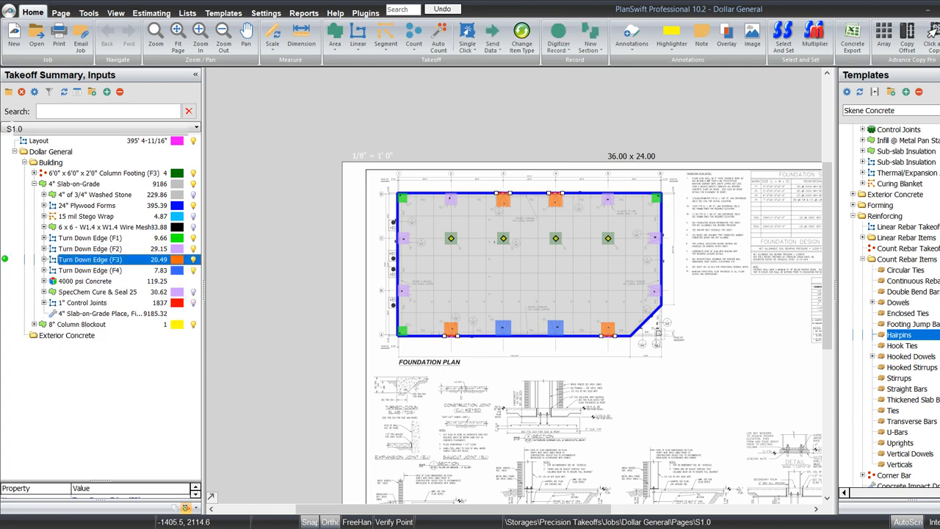
click(343, 402)
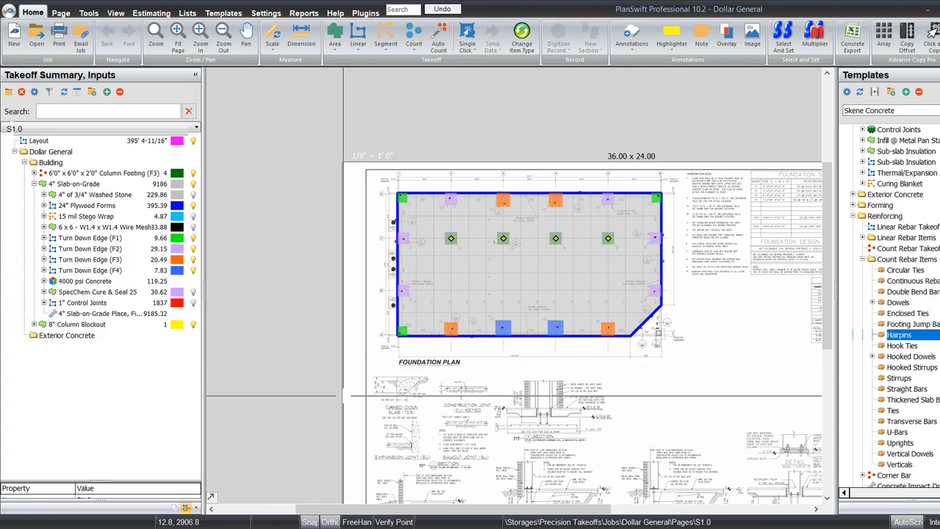
scroll(575, 265, up, 1)
mouse_move(576, 265)
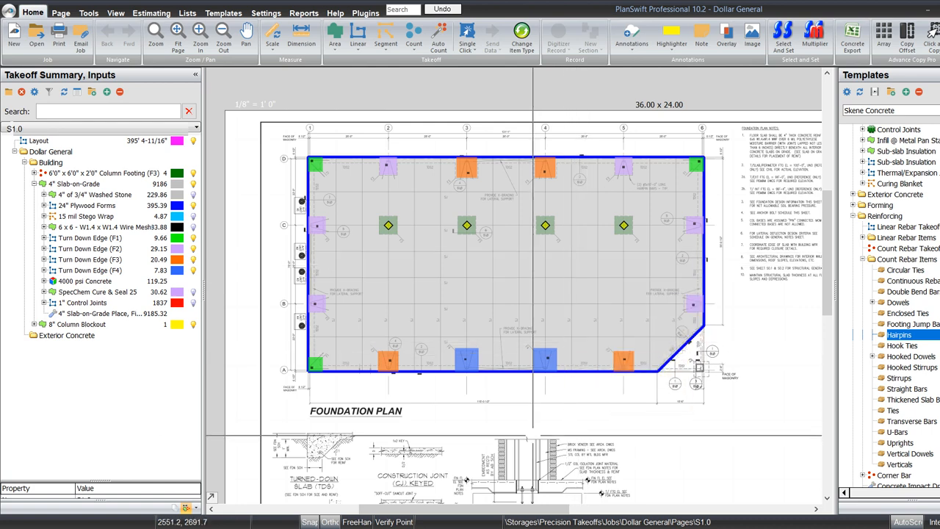
- Examine the TDS1 and TDS2 sizes, reinforcing and remarks in the foundation schedule
drag(621, 378, 445, 377)
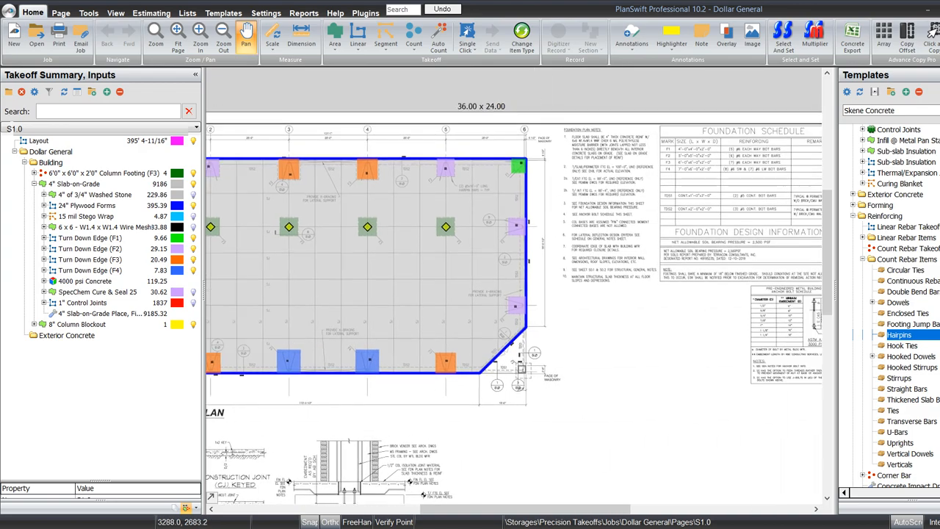
scroll(444, 377, up, 3)
drag(516, 416, 278, 440)
scroll(277, 440, down, 4)
scroll(471, 366, up, 3)
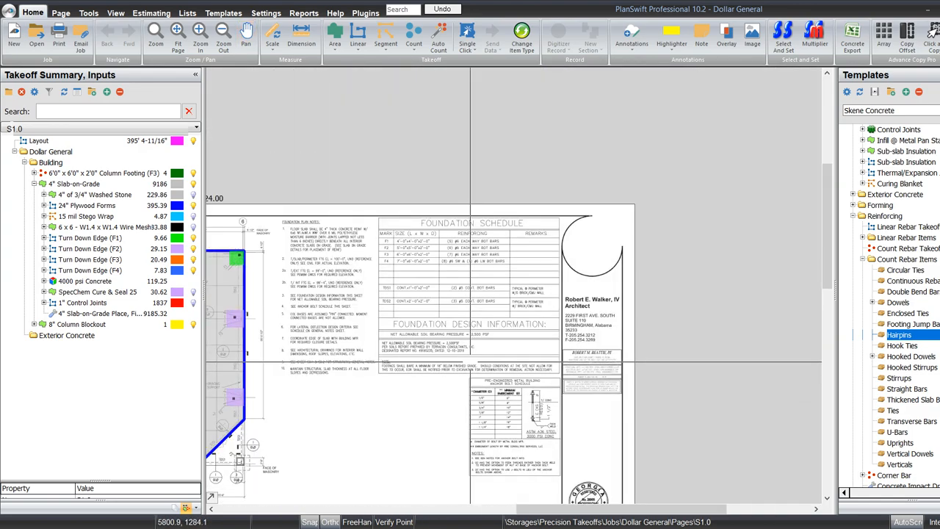
drag(347, 257, 465, 349)
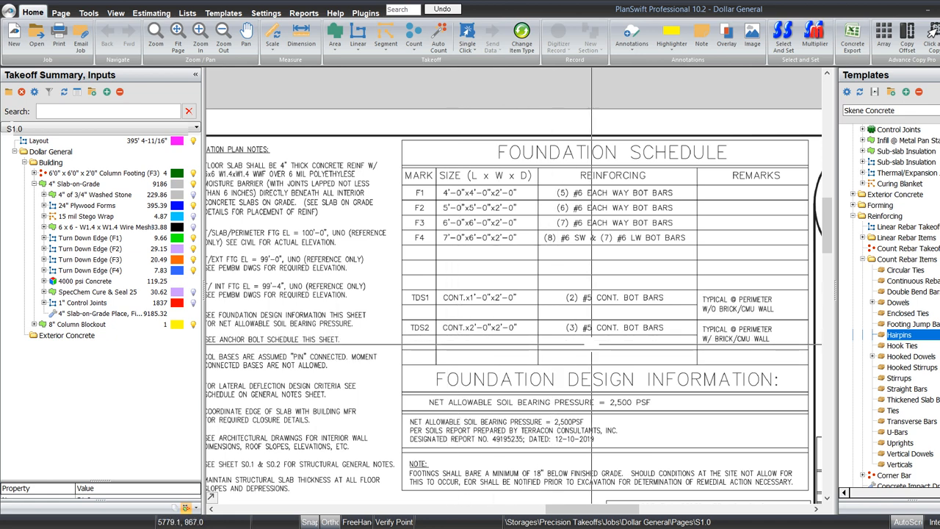
drag(581, 352, 580, 342)
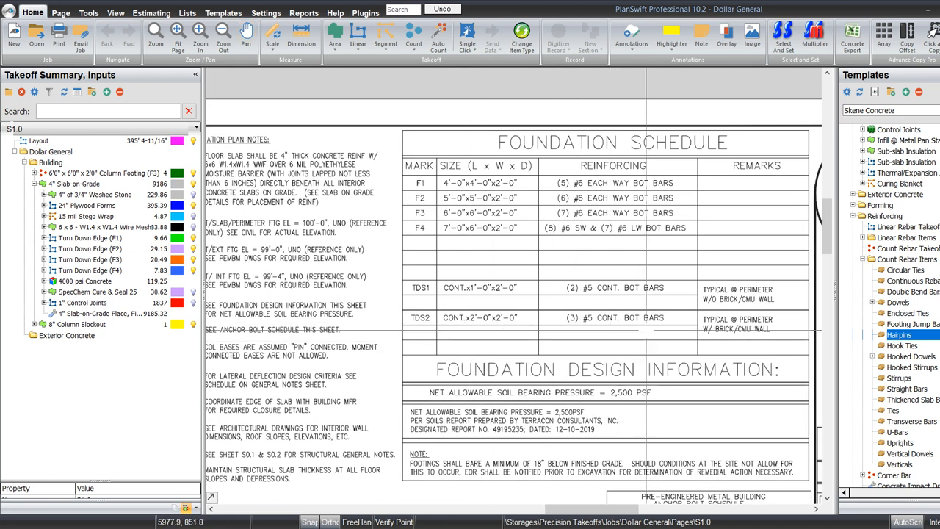
- Add a Thickened Concrete linear takeoff under the 4" Slab-on-Grade, with 24 IN base width and 24 IN total thickness
scroll(888, 381, down, 10)
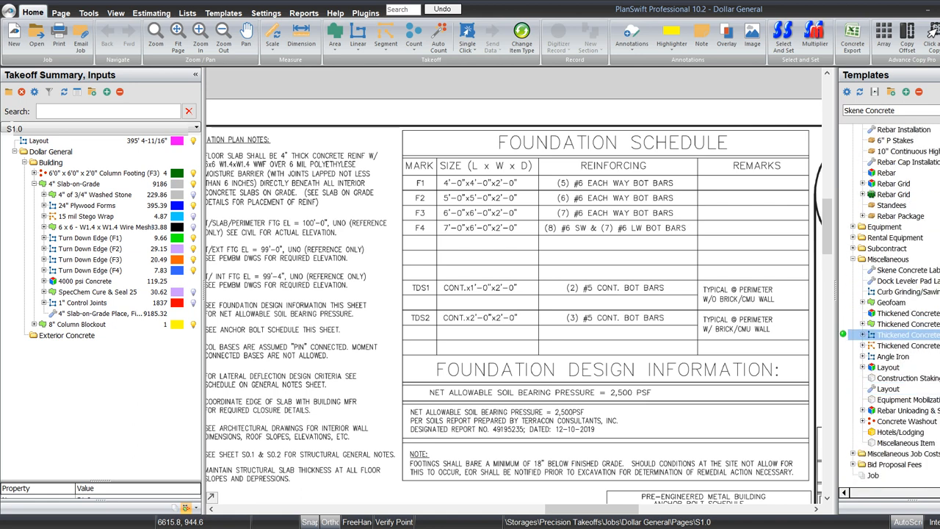
drag(596, 288, 103, 184)
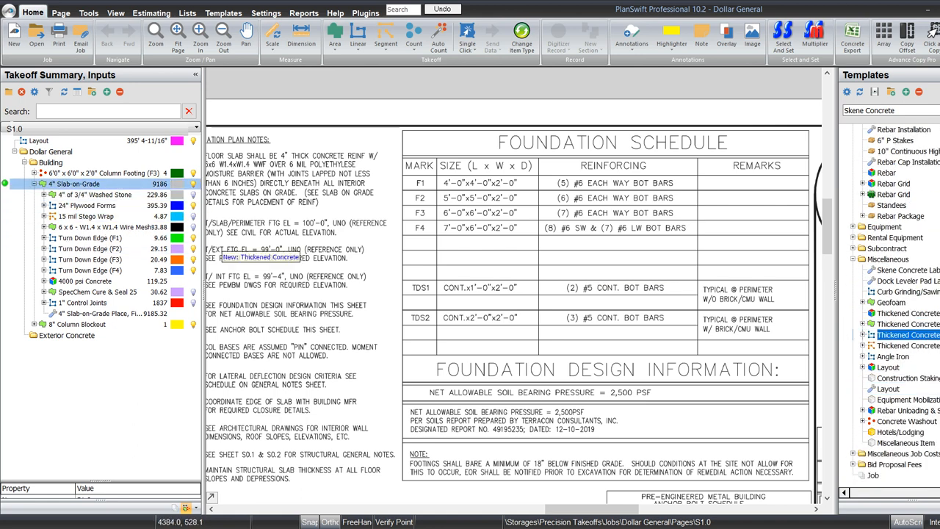
drag(220, 257, 110, 259)
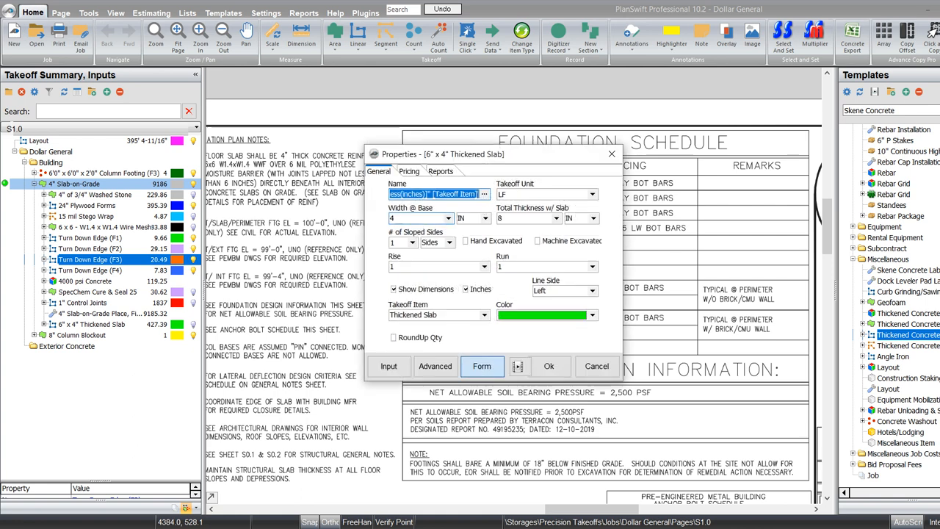
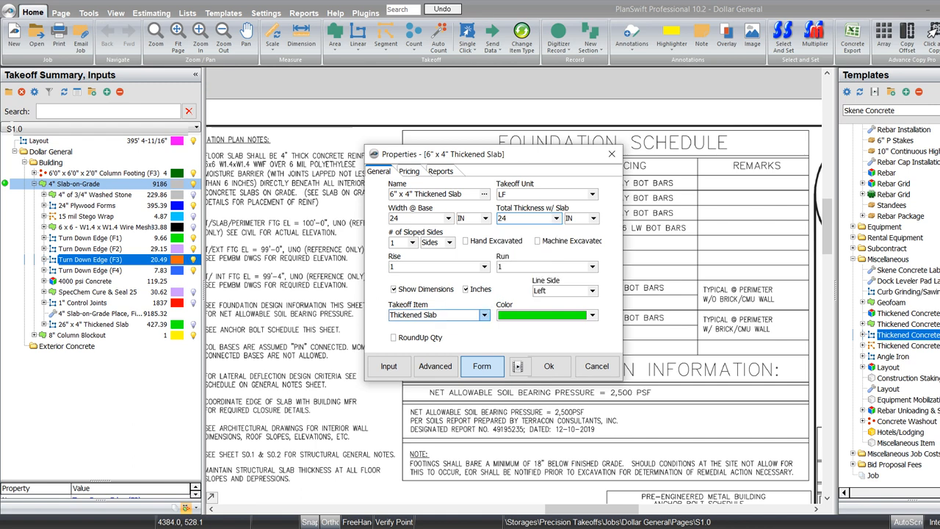
- Set the takeoff item to Turn Down Edge (TDS2), colour it yellow, turn off its dimensions and begin recording
click(484, 314)
click(417, 361)
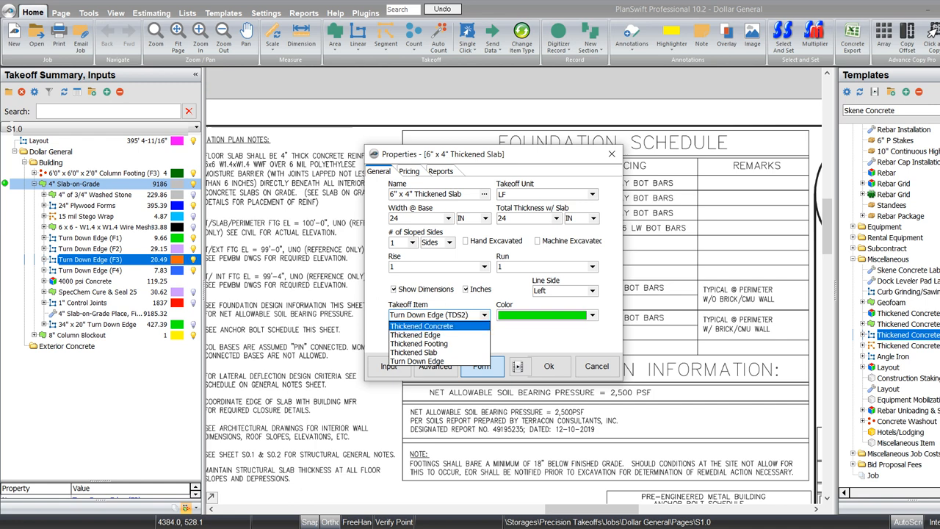
click(593, 315)
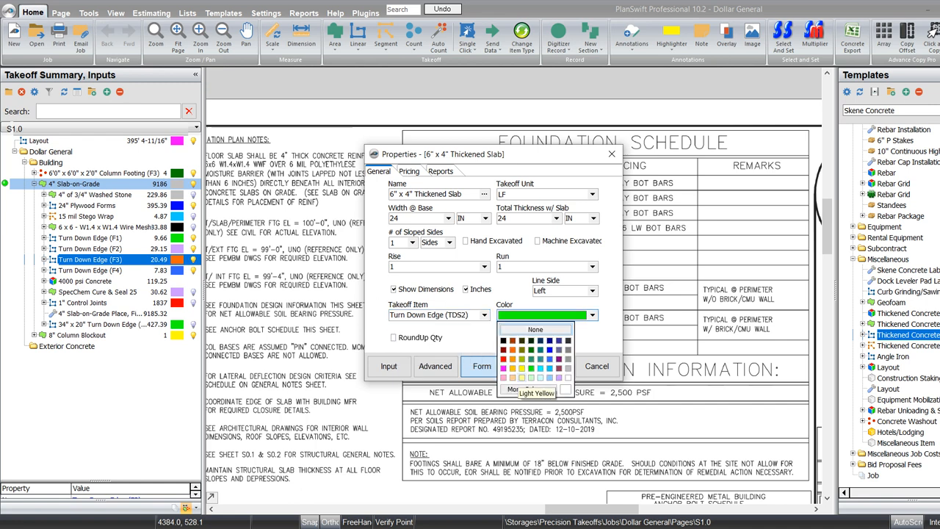
click(521, 368)
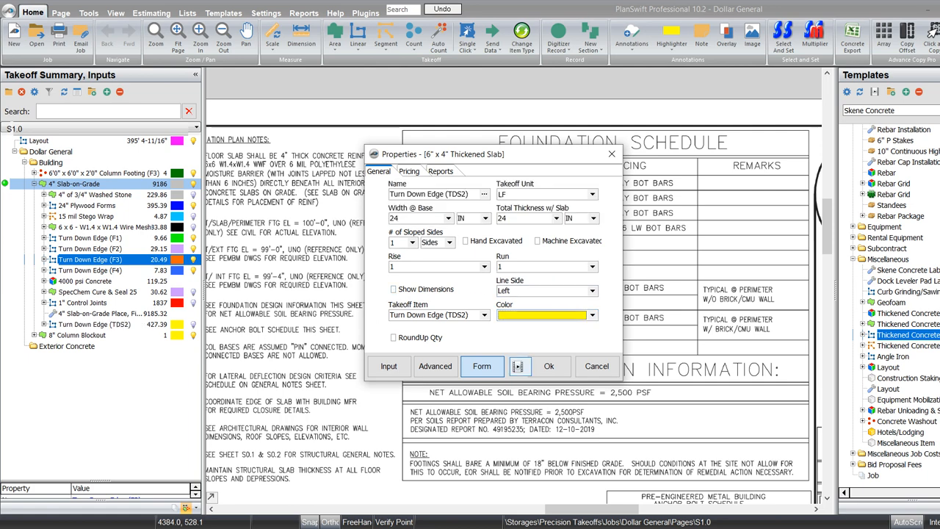
click(543, 367)
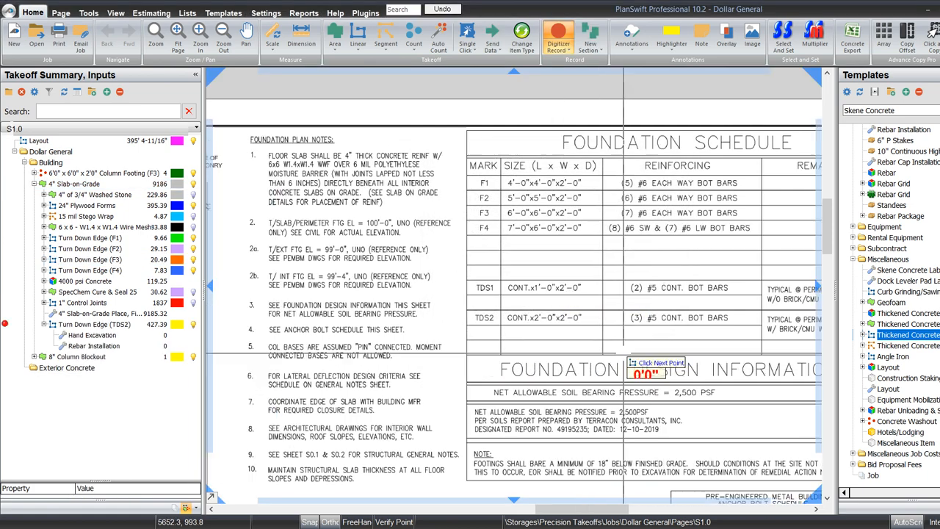
- Trace TDS2 sections along the slab's left edge between the footings, from the F1 at grid A to the F1 at grid D
scroll(604, 324, down, 3)
scroll(338, 342, up, 3)
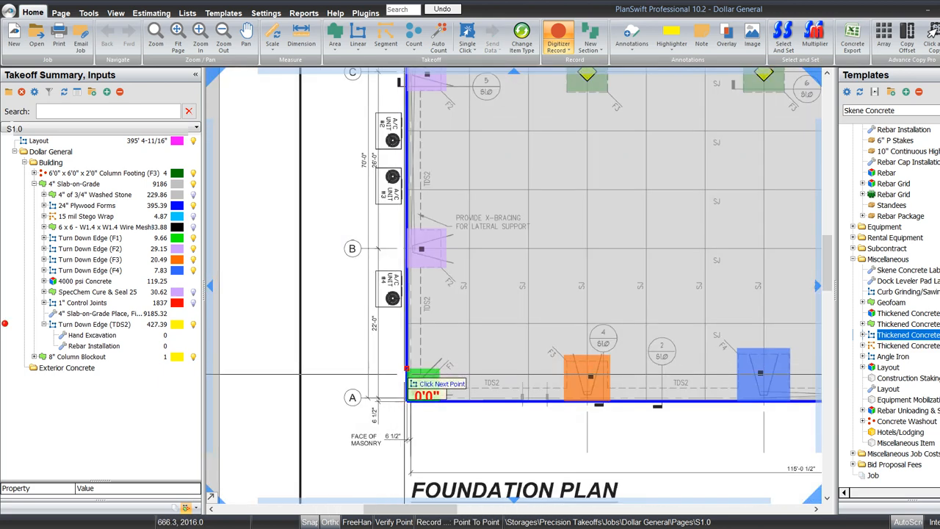
click(407, 369)
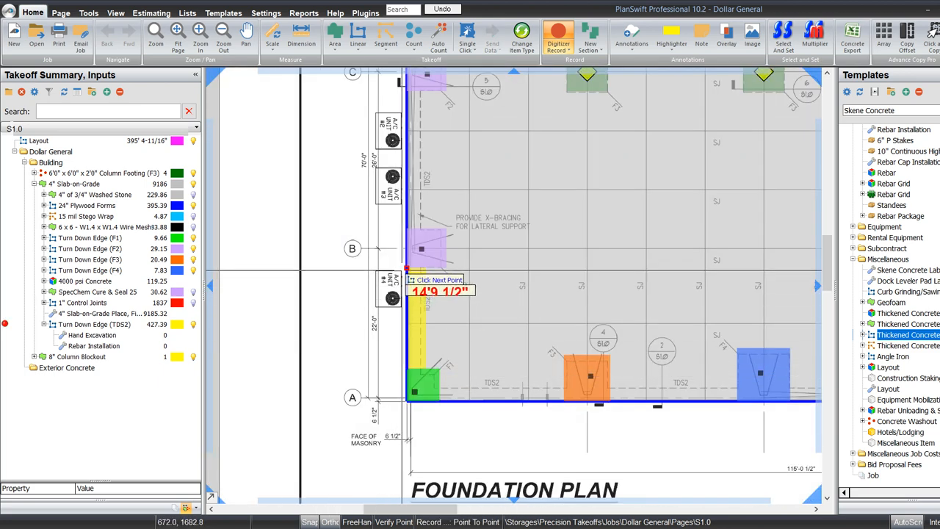
click(407, 269)
key(n)
click(406, 228)
click(406, 91)
drag(455, 116, 428, 278)
key(n)
click(385, 213)
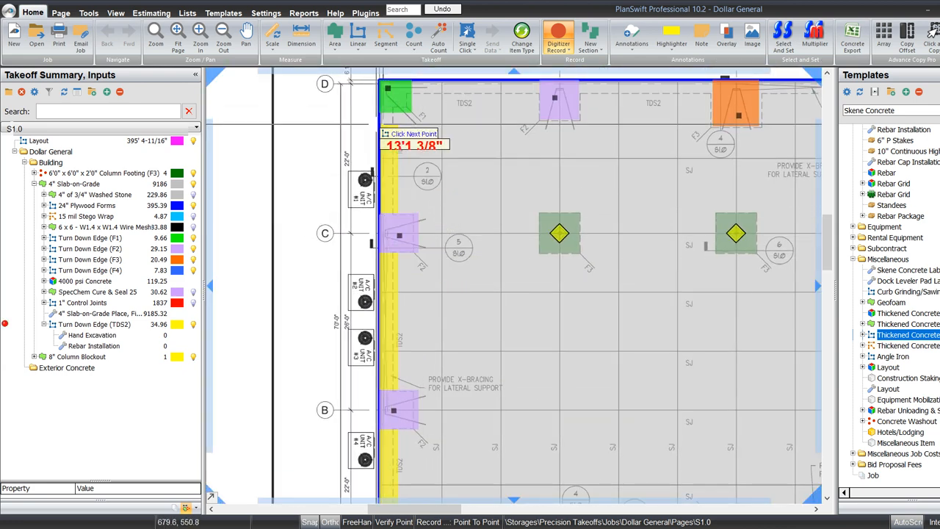
click(381, 82)
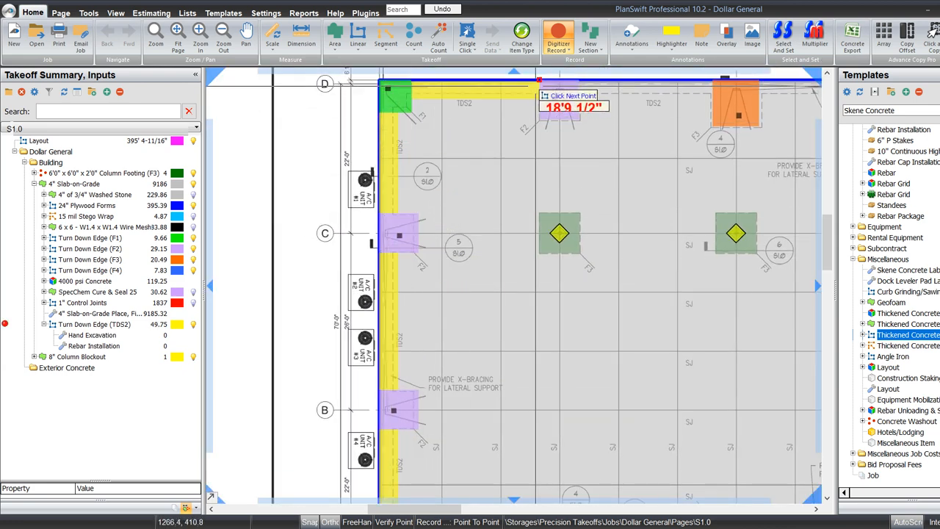
- Trace TDS2 sections along the grid D edge between the footings, ending at the F1 corner footing on grid 6
click(540, 79)
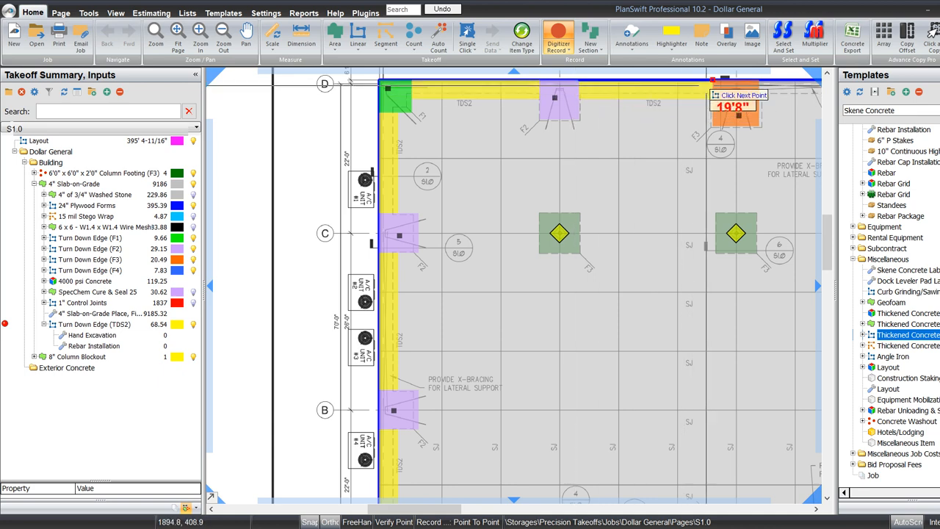
click(711, 79)
drag(711, 79, 342, 240)
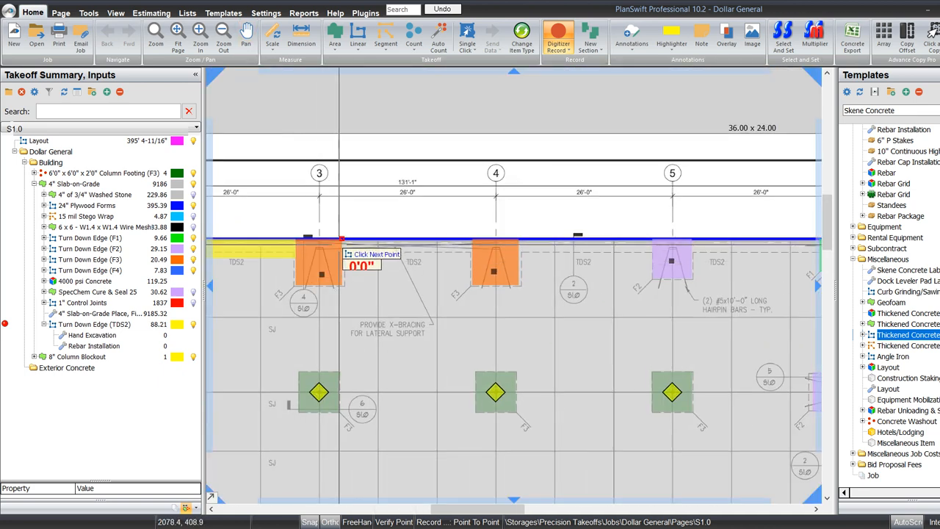
click(517, 240)
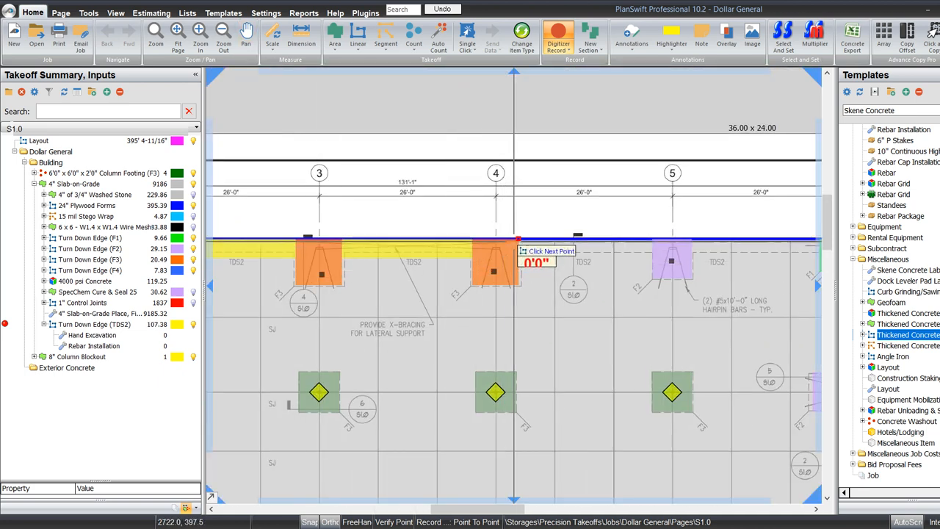
click(690, 240)
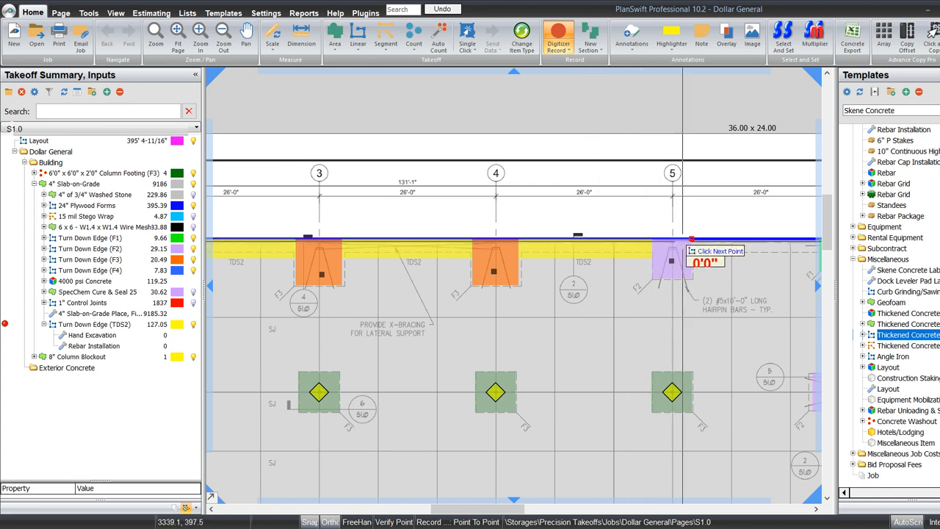
drag(716, 243, 410, 230)
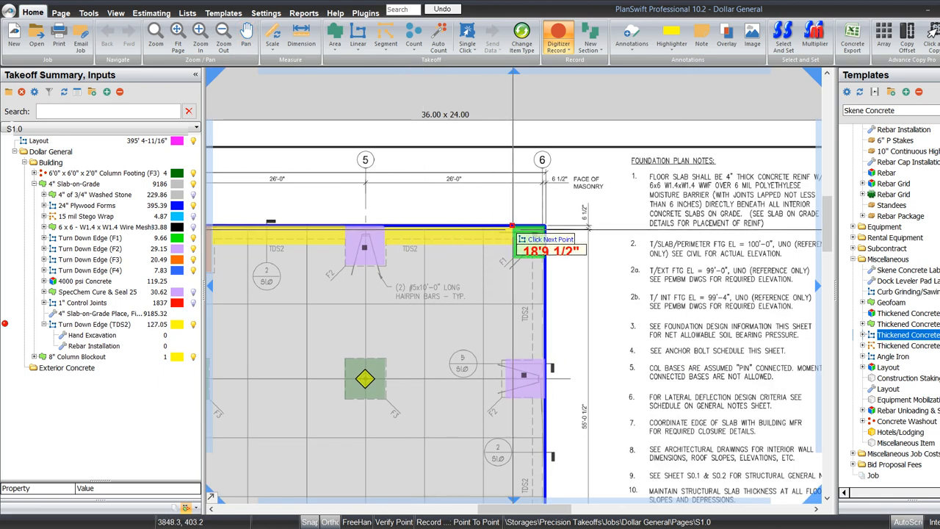
click(512, 227)
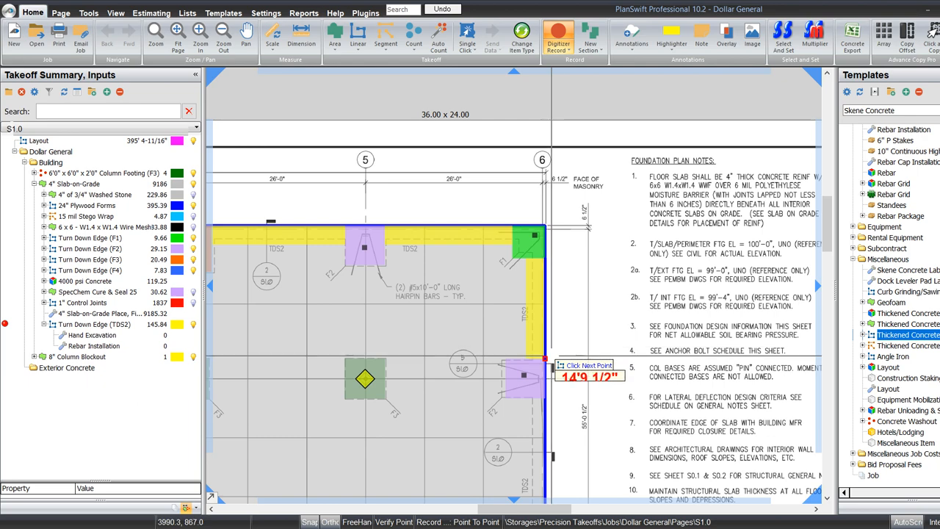
- Trace TDS2 sections down the grid 6 edge between the F1 corner and the two F2 footings, starting another below the lower F2
click(551, 355)
drag(573, 385, 602, 244)
click(573, 254)
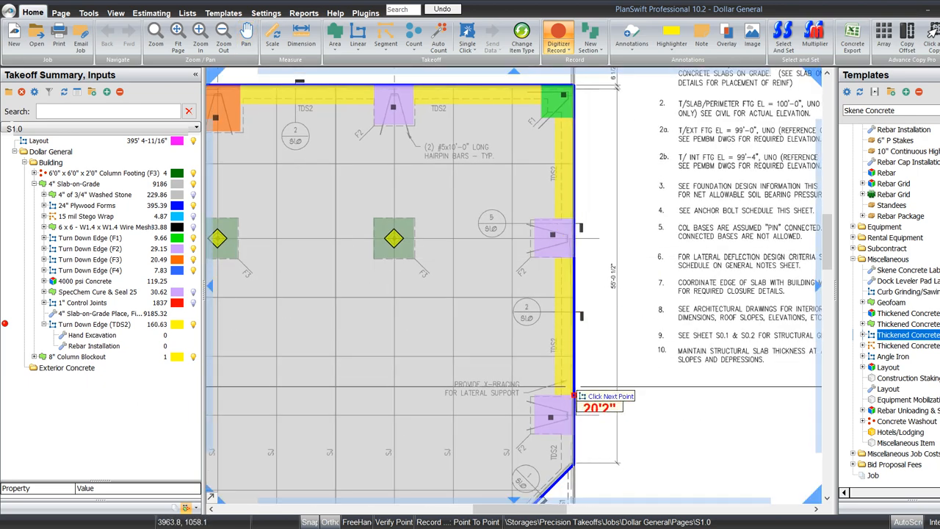
click(574, 392)
drag(574, 402, 633, 289)
click(633, 319)
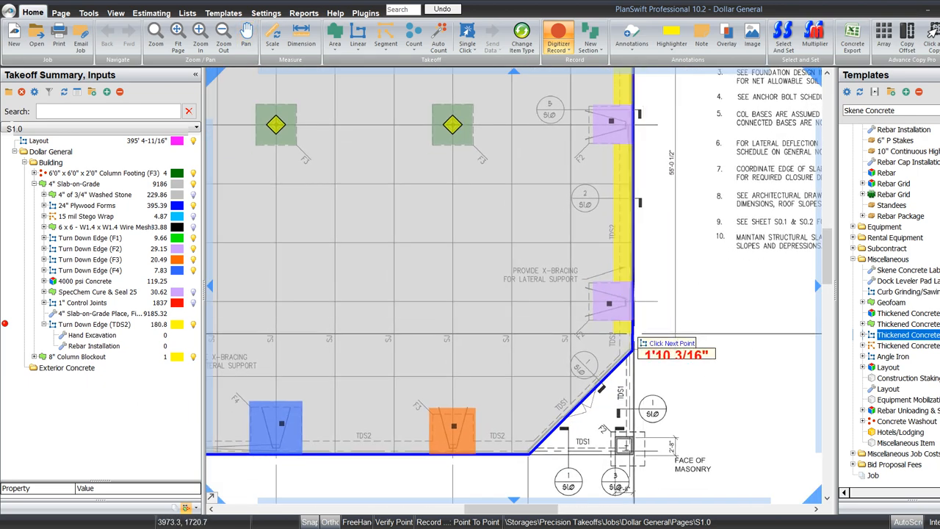
- Continue the TDS2 section around the angled slab corner and along the lower edge to the first F3 footing
scroll(633, 350, up, 3)
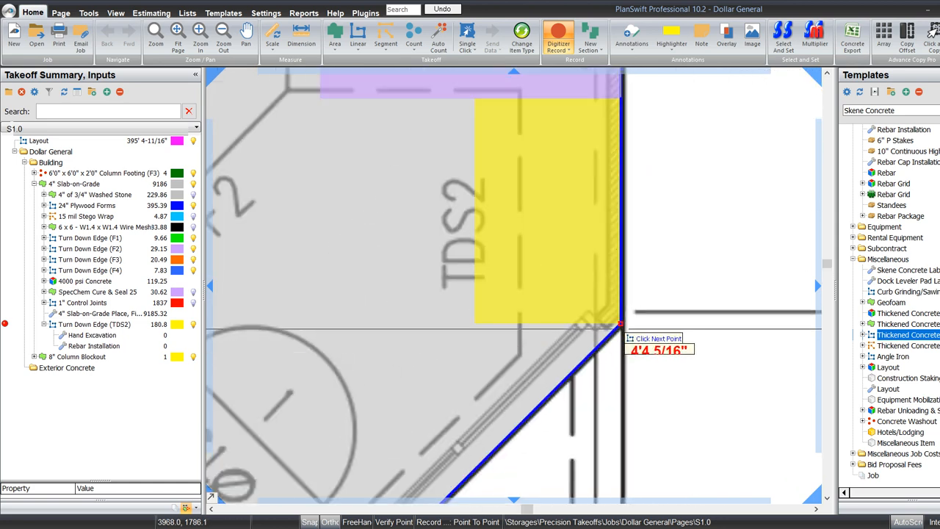
click(622, 328)
scroll(618, 329, down, 3)
drag(520, 424, 681, 232)
scroll(546, 349, up, 3)
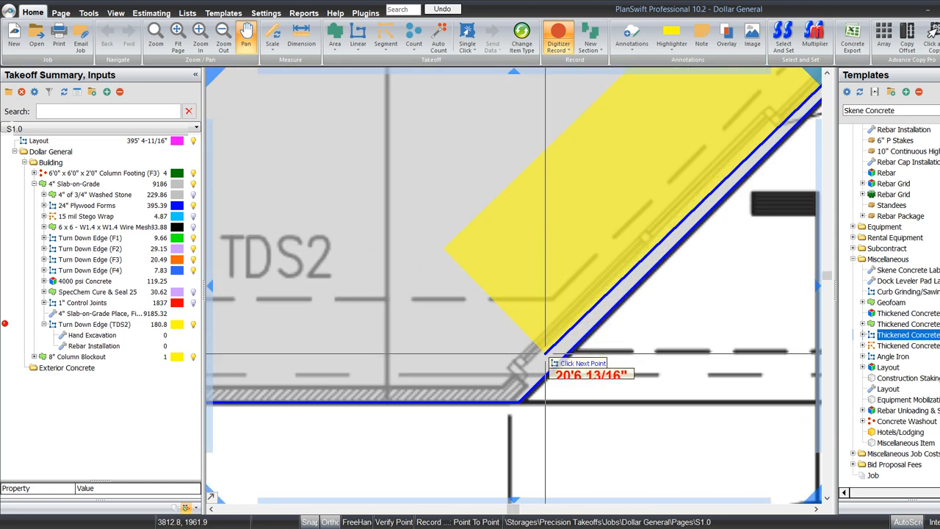
click(527, 401)
scroll(532, 401, down, 3)
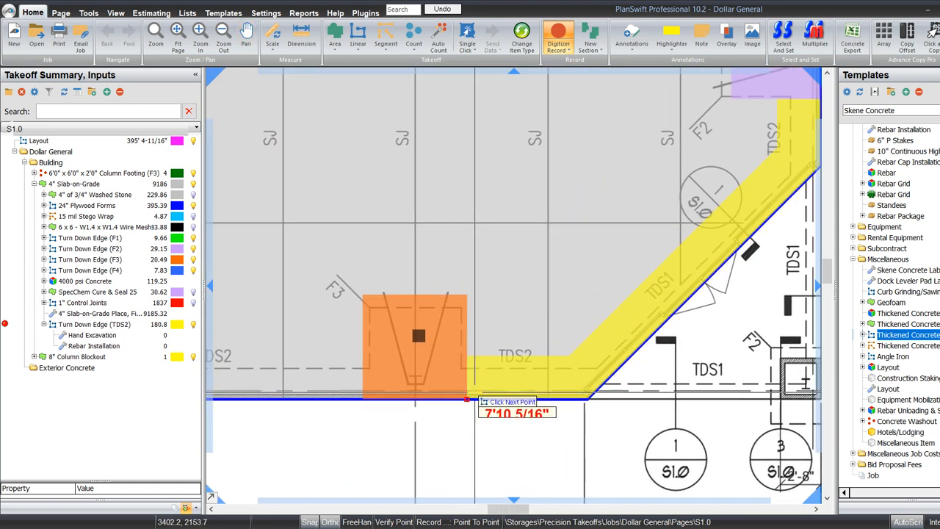
click(472, 395)
- Trace TDS2 sections along the grid A edge from the first F3 footing past both F4 footings
key(n)
click(365, 398)
scroll(365, 399, down, 3)
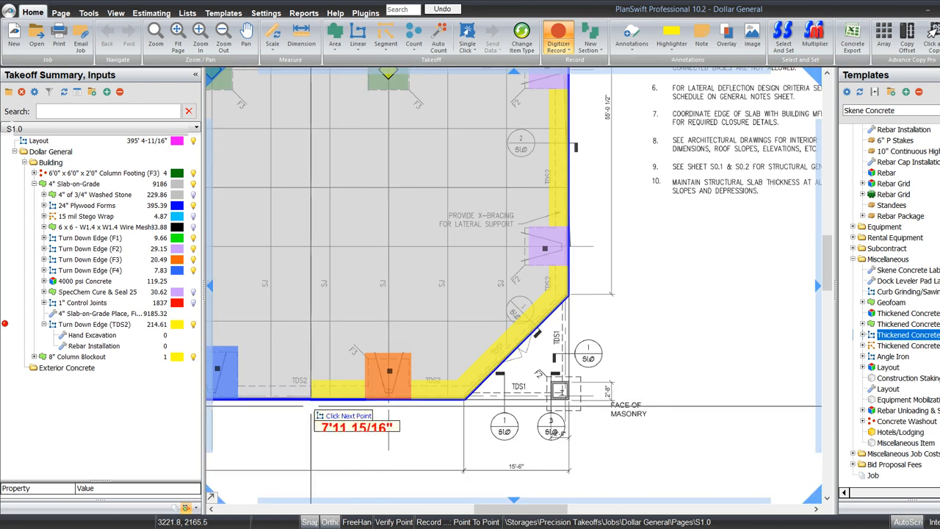
drag(293, 398, 570, 369)
click(513, 368)
key(n)
click(467, 369)
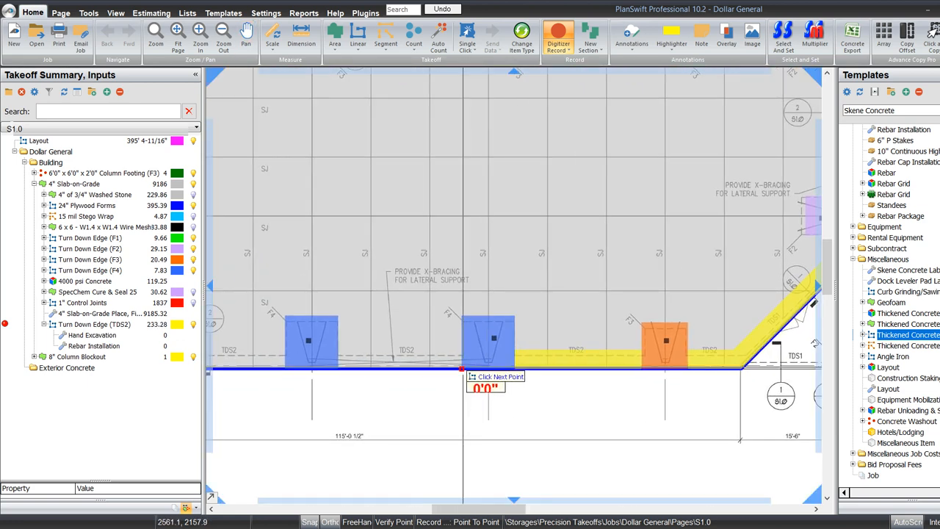
click(338, 368)
key(n)
click(285, 369)
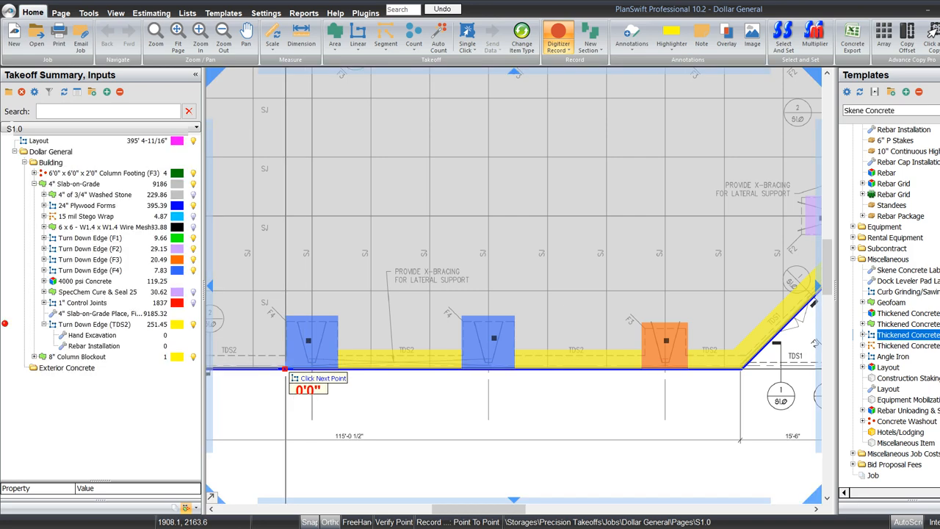
- Trace the last TDS2 sections from the F4 past the remaining F3 to the F1 corner at grid A and stop recording
drag(245, 380, 589, 400)
click(503, 386)
key(n)
click(456, 386)
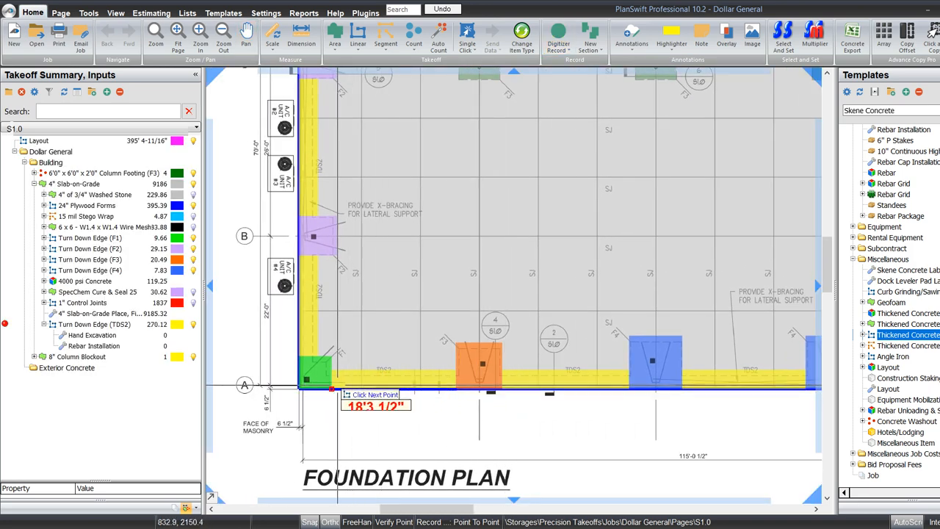
key(Escape)
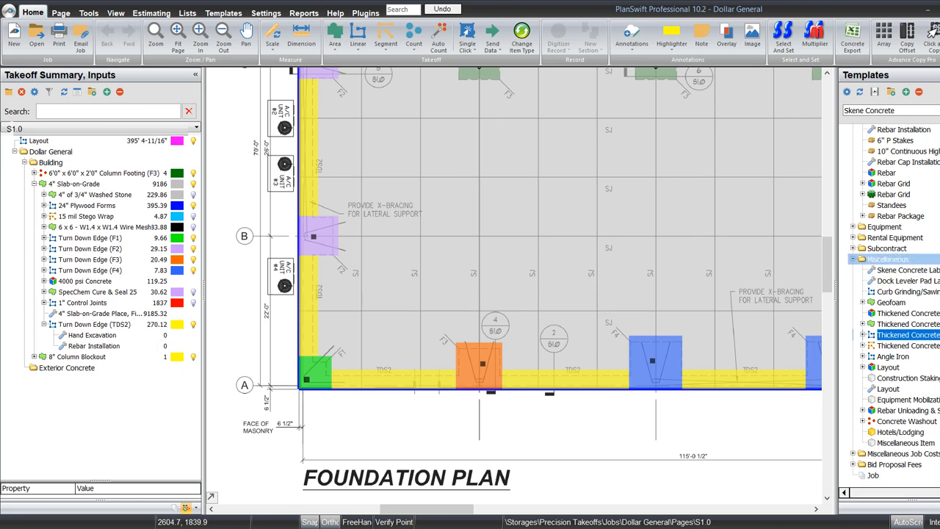
- Add a Linear Rebar Takeoff to Turn Down Edge (TDS2) as Continuous Rebar measured in Sticks, without recording points
scroll(892, 259, up, 10)
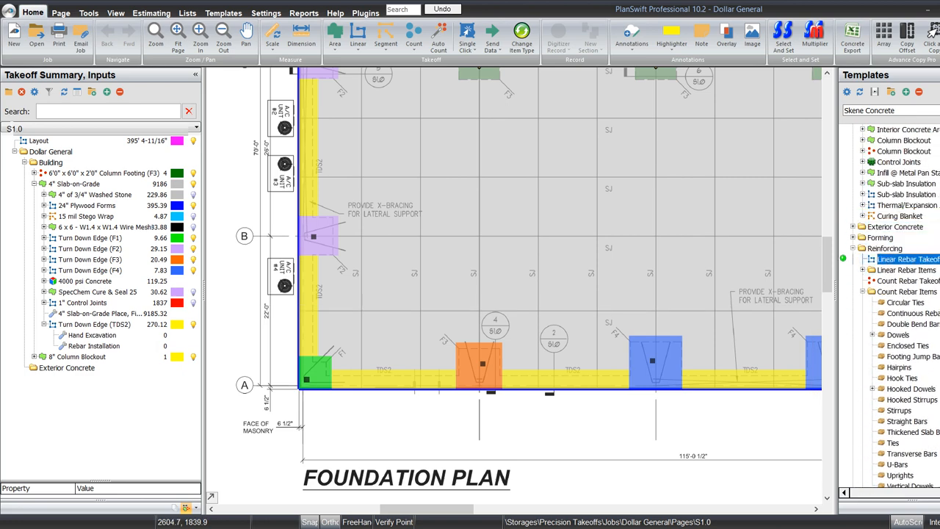
mouse_move(308, 233)
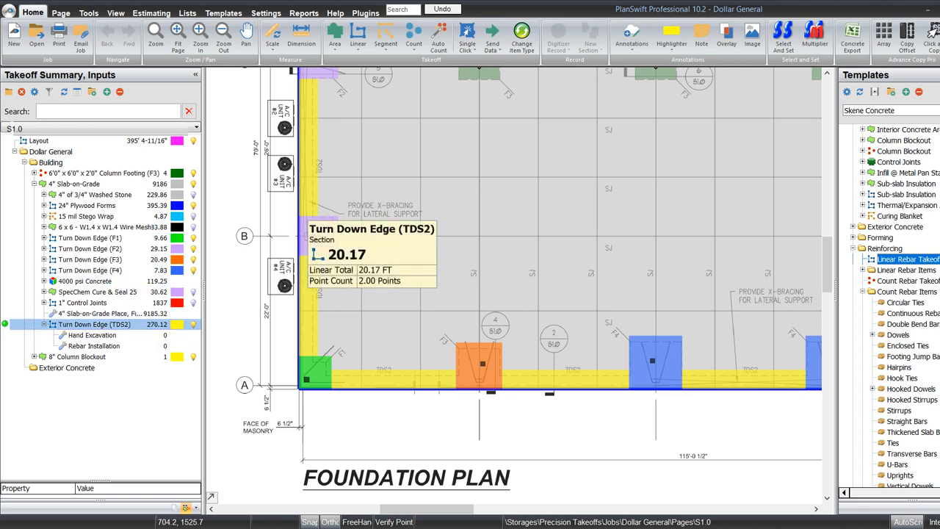
drag(908, 259, 94, 324)
click(484, 242)
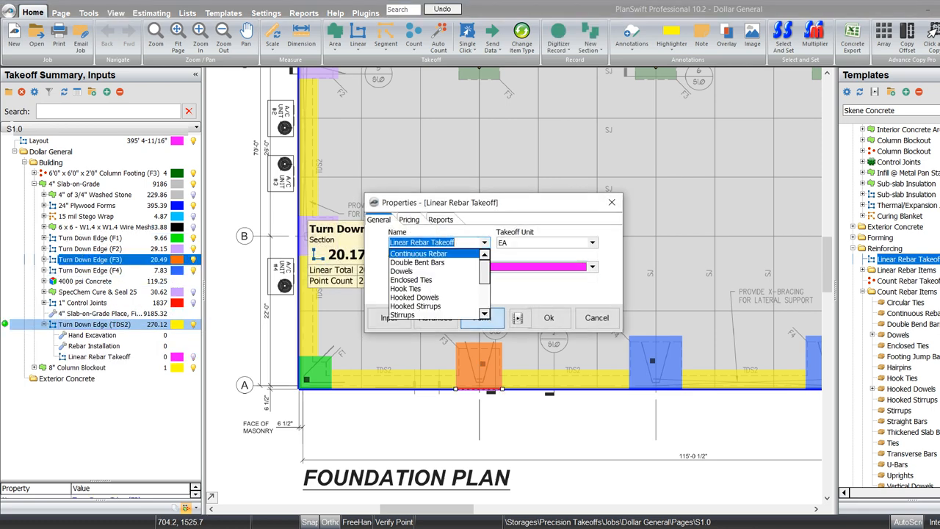
click(417, 253)
click(592, 243)
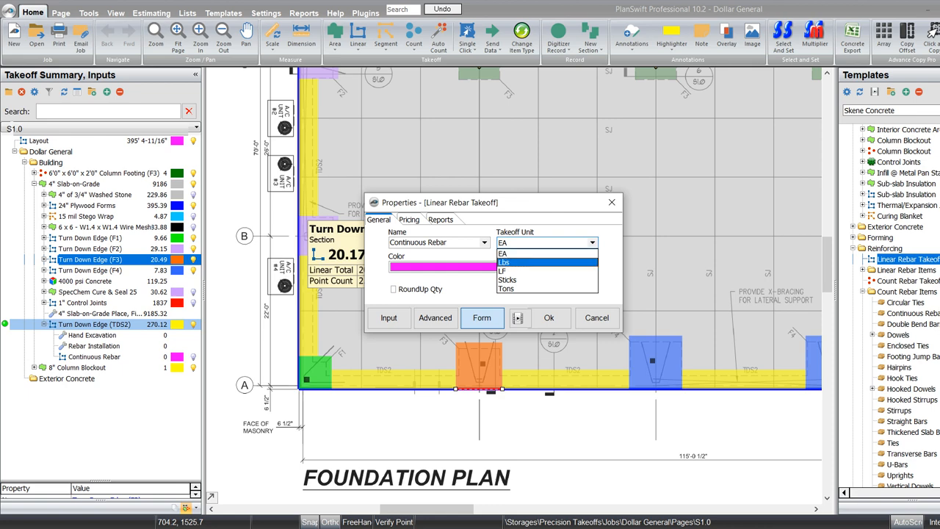
click(506, 280)
click(548, 317)
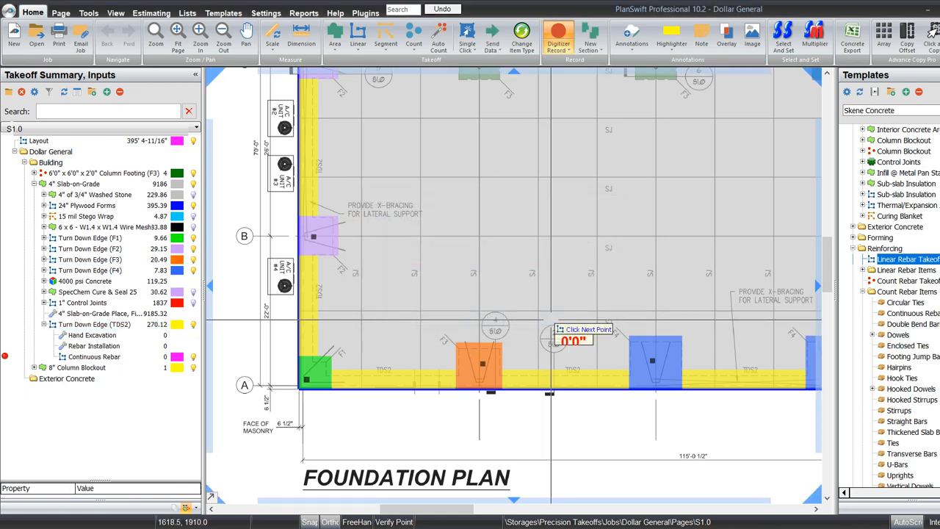
key(Escape)
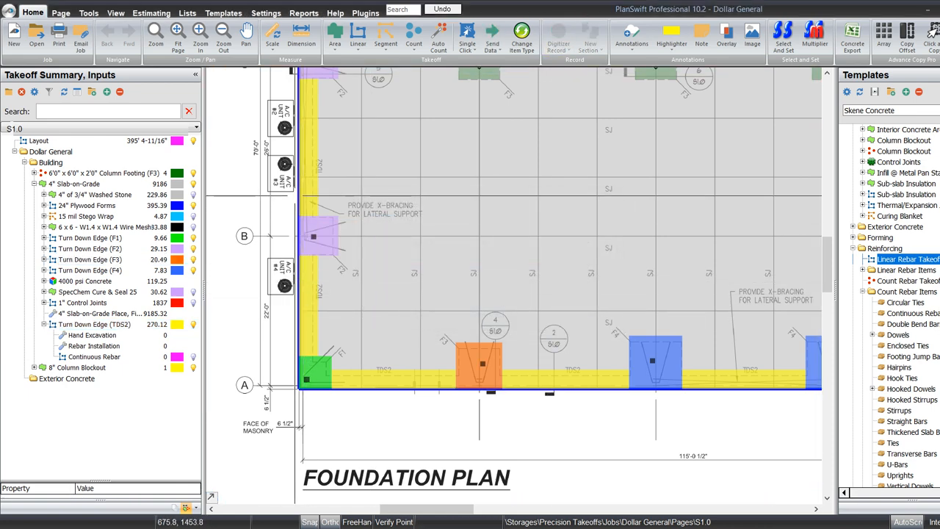
- Copy the building perimeter's digitizer points into the Continuous Rebar takeoff under Turn Down Edge (TDS2)
click(298, 196)
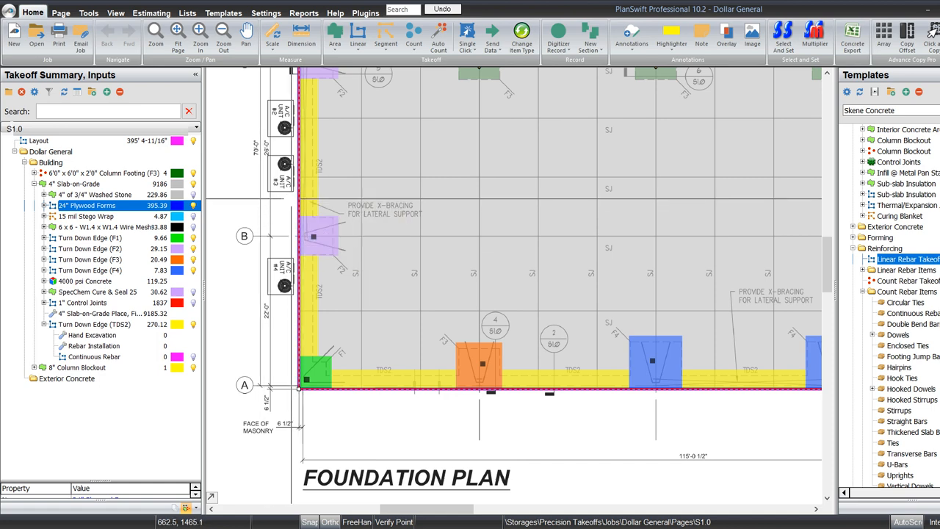
right_click(298, 387)
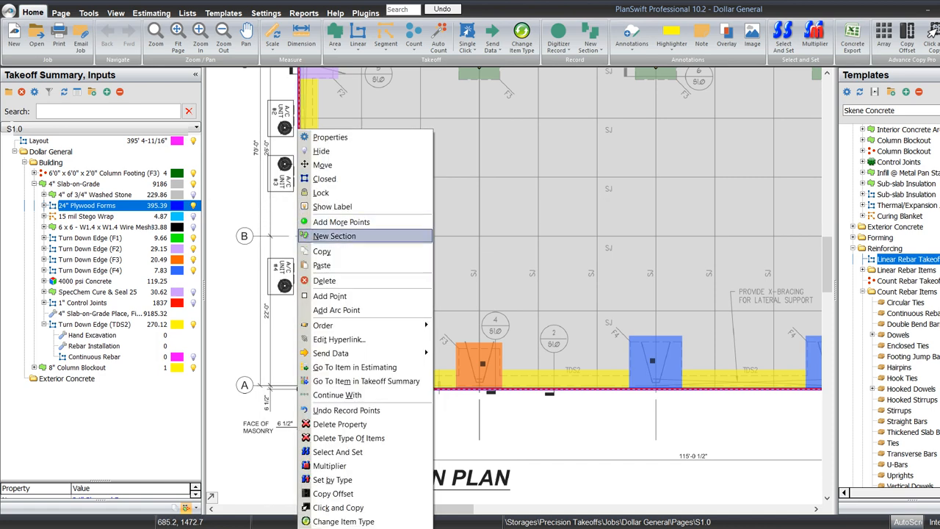
click(337, 233)
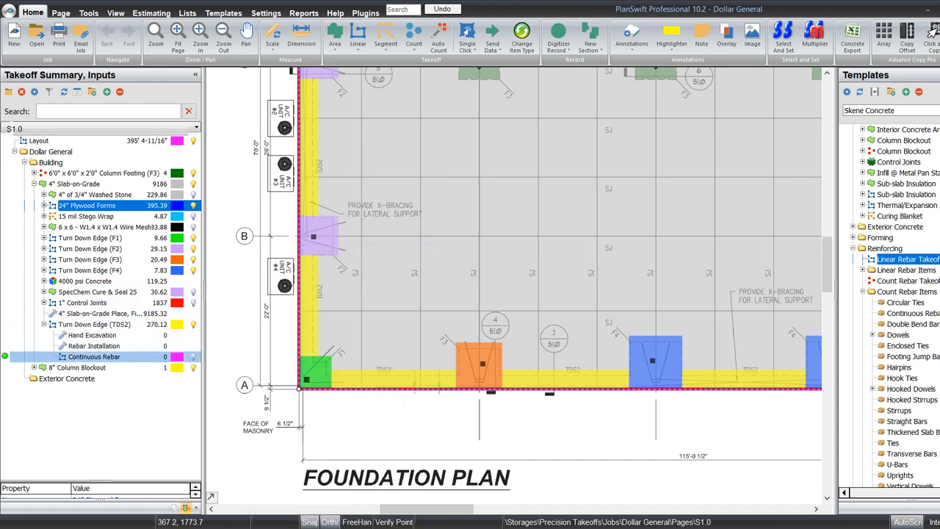
right_click(82, 356)
click(126, 475)
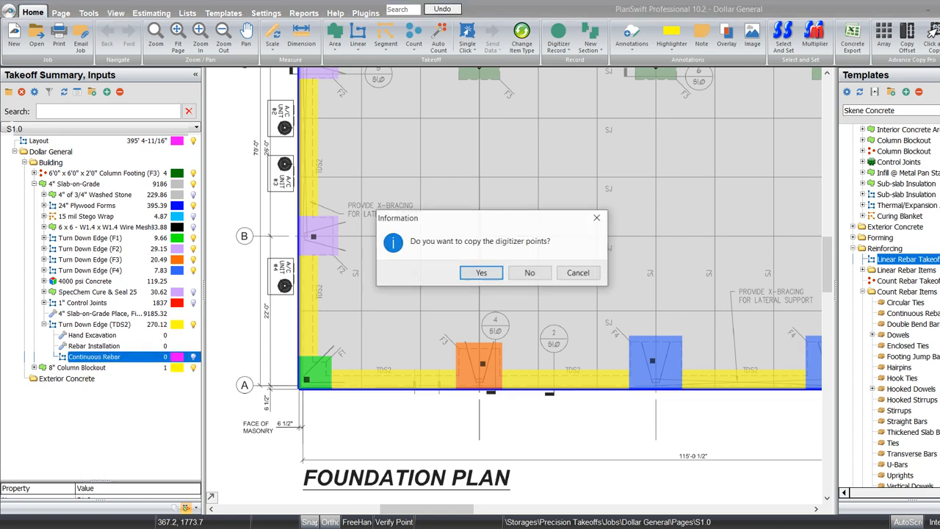
click(481, 272)
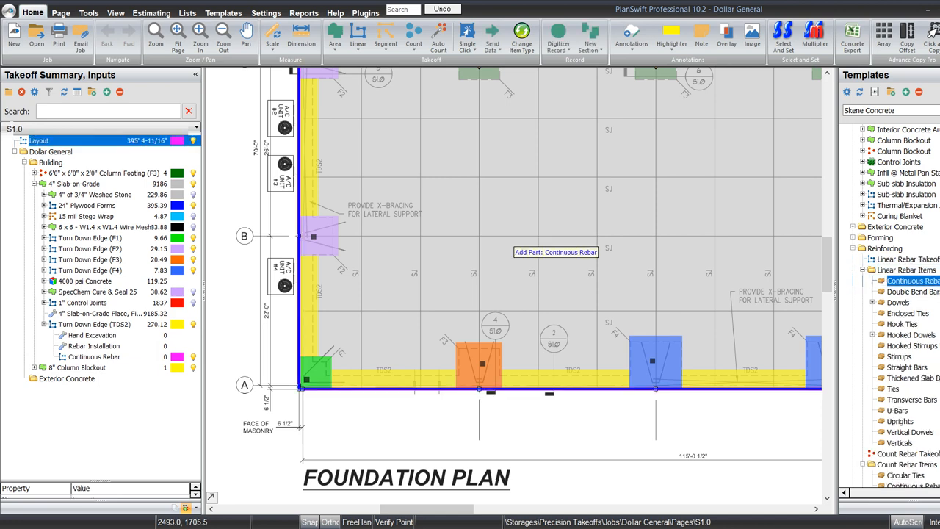
- Add a #5 Rebar continuous bar part to the TDS2 Continuous Rebar, setting the scheduled bar count with 5% additional waste, in Sticks
key(Down)
key(Down)
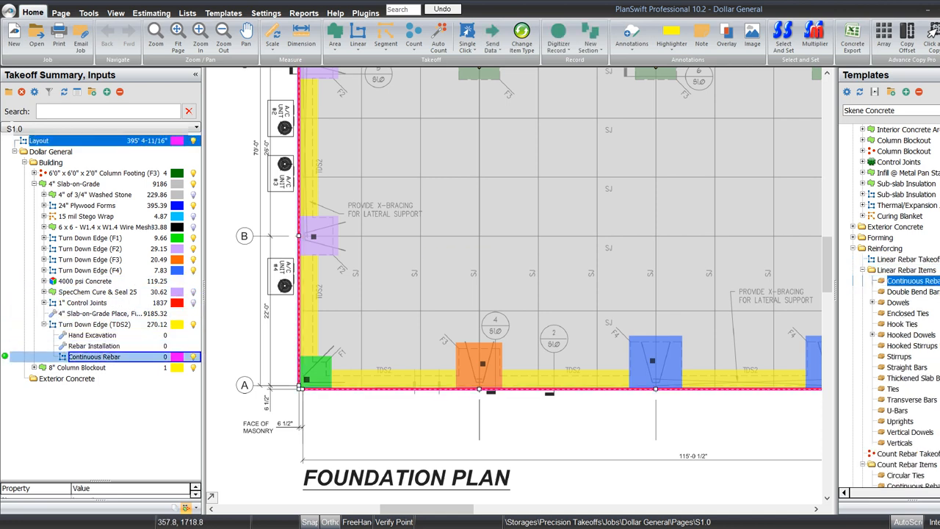
click(447, 242)
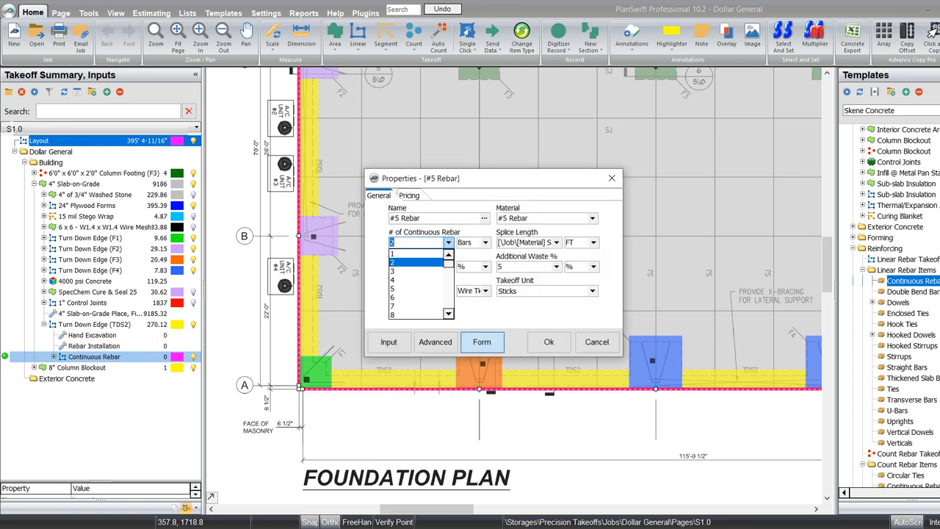
click(548, 341)
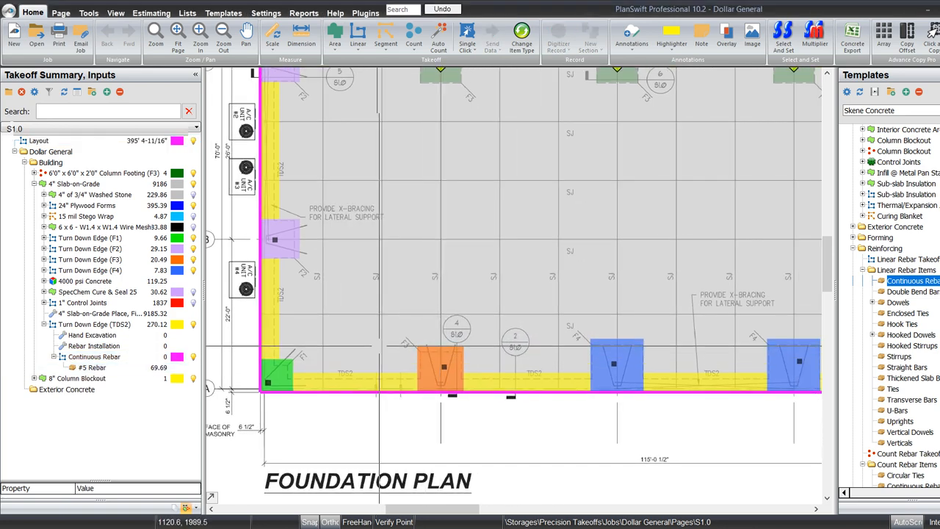
- Examine the TDS1 and TDS2 rows of the foundation schedule and the TDS1 edges outside the angled slab corner
scroll(336, 388, down, 2)
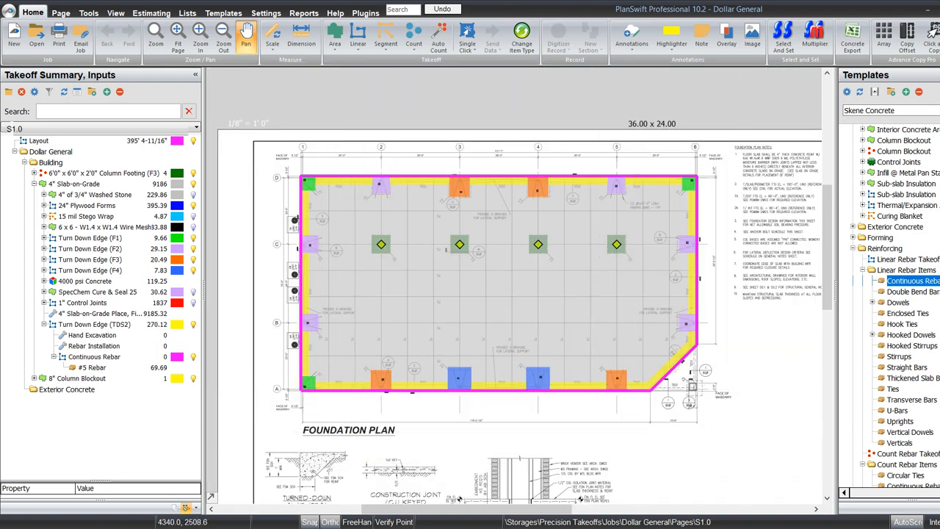
drag(727, 437, 423, 414)
scroll(641, 174, up, 2)
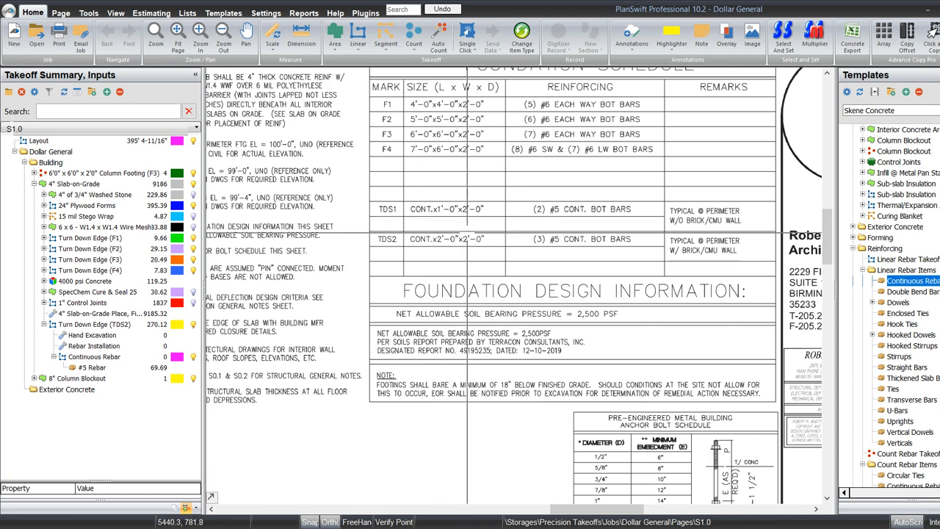
scroll(631, 184, down, 2)
scroll(631, 185, down, 1)
scroll(475, 314, up, 5)
drag(529, 248, 501, 384)
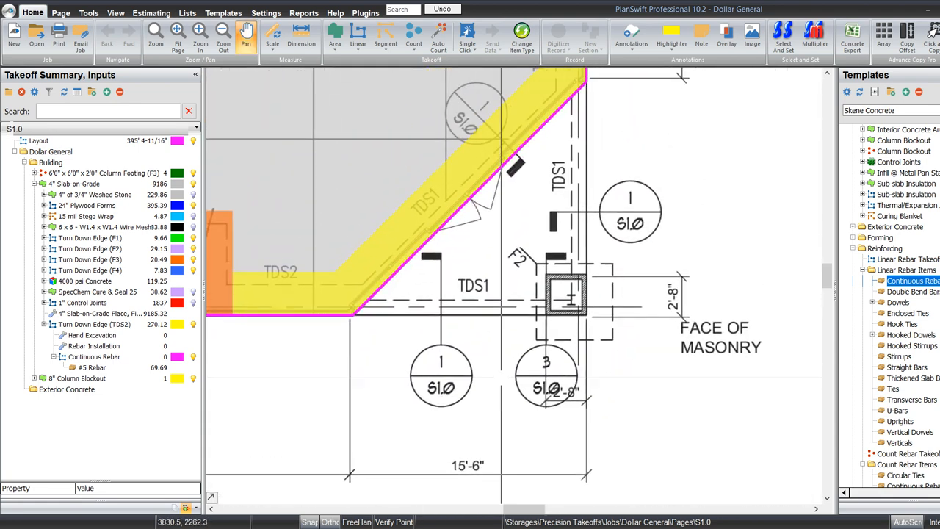
drag(587, 277, 569, 330)
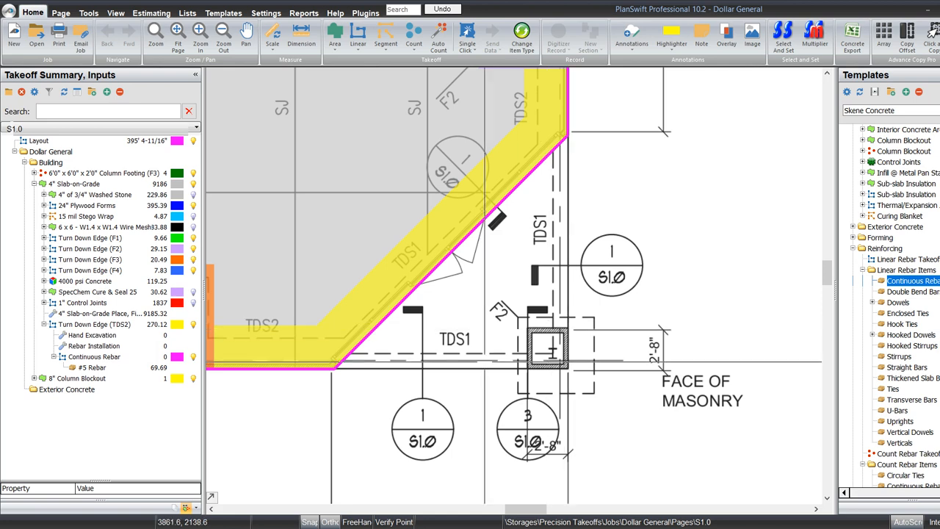
- Collapse Turn Down Edge (TDS2) and move it above Turn Down Edge (F1) in the takeoff list
click(94, 324)
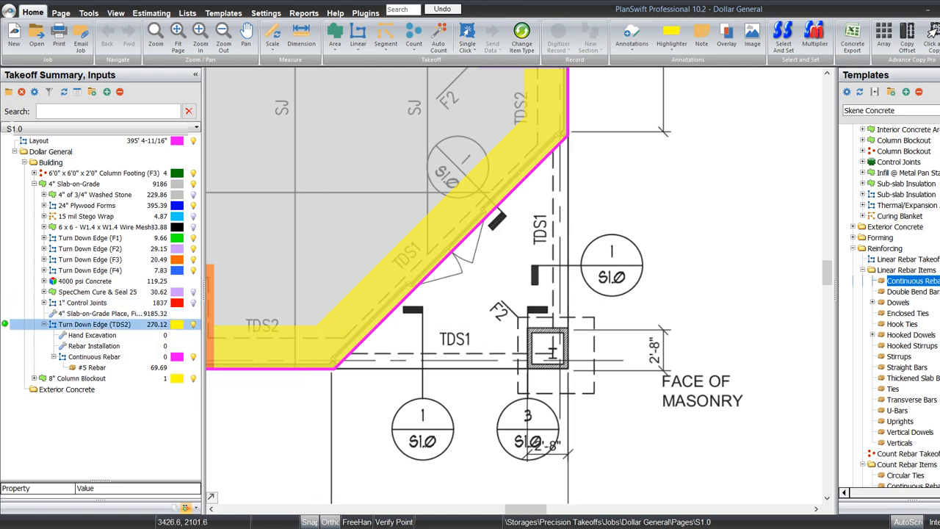
key(Left)
key(Up)
key(Up)
key(Down)
key(Down)
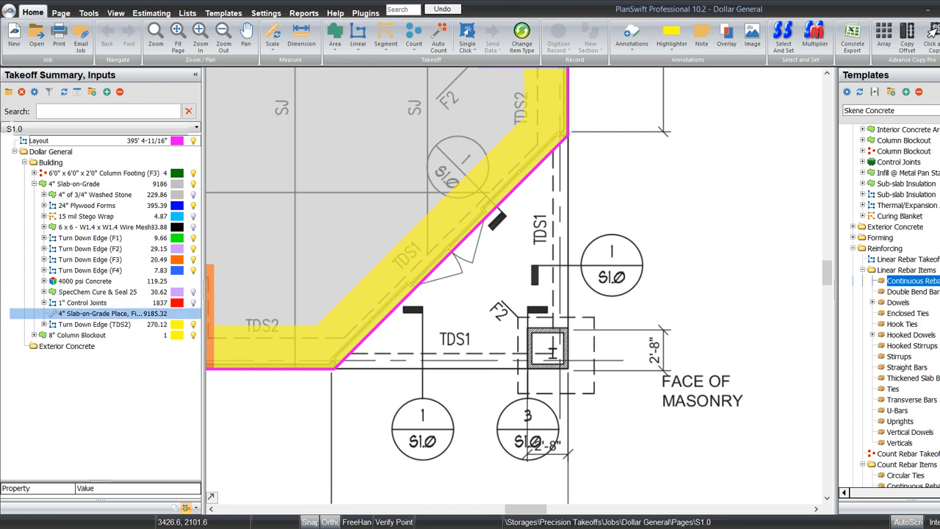
drag(94, 324, 91, 237)
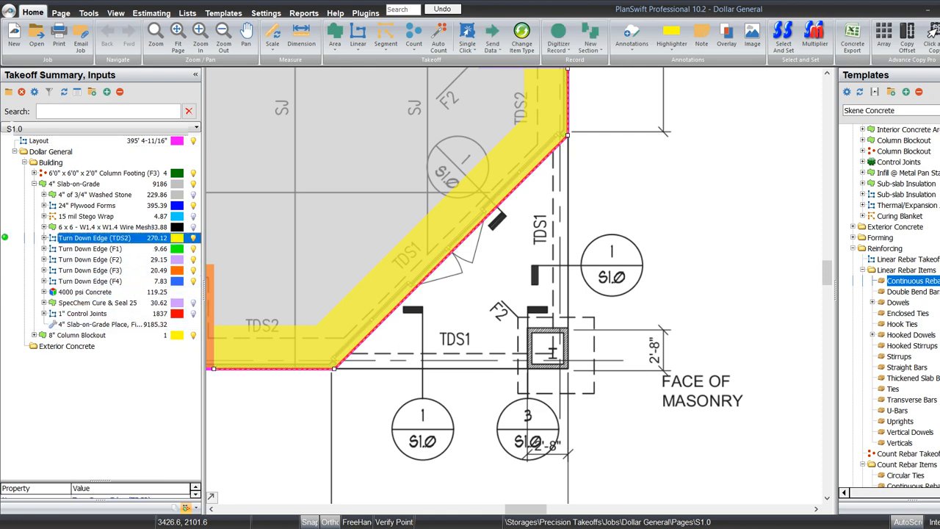
- Duplicate the F3 column footing as a purple Column Footing (F2) with a 5 ft length, and move it above F3 in the takeoff list
drag(541, 320, 560, 320)
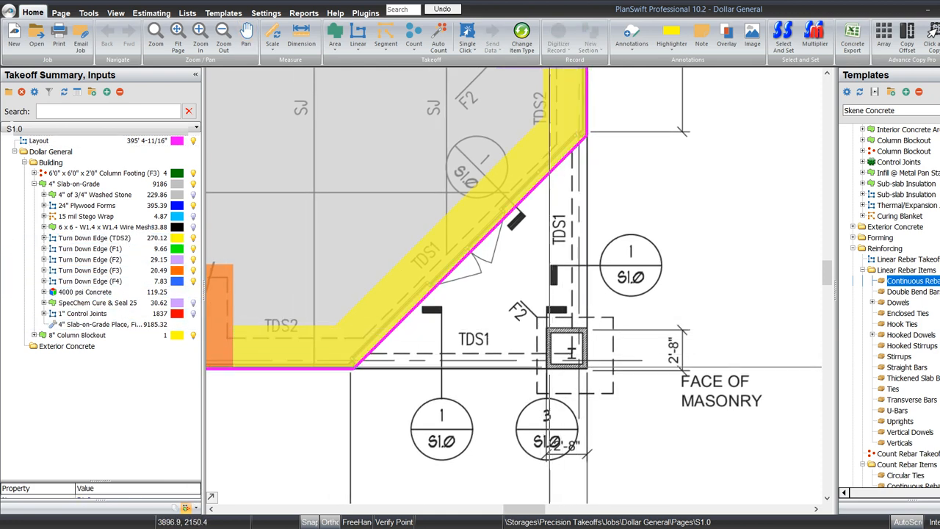
scroll(547, 395, down, 5)
scroll(747, 169, up, 5)
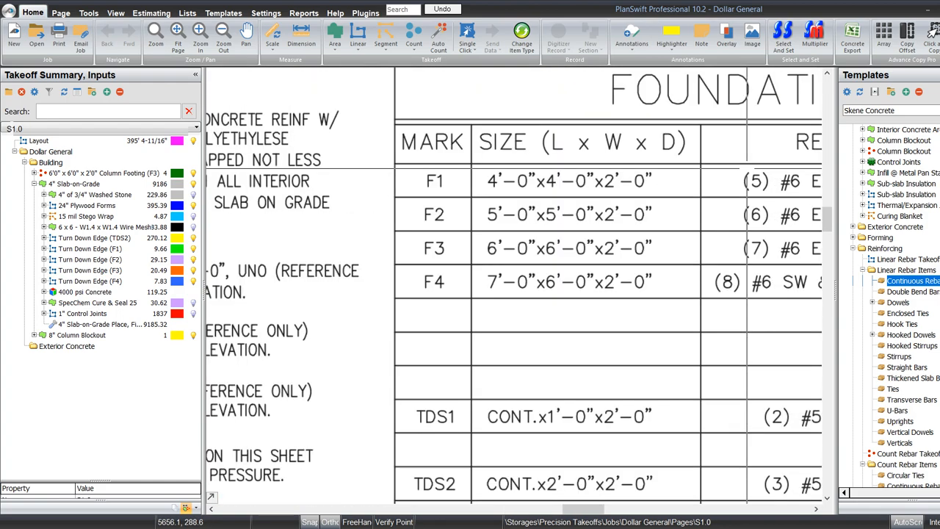
scroll(660, 173, down, 5)
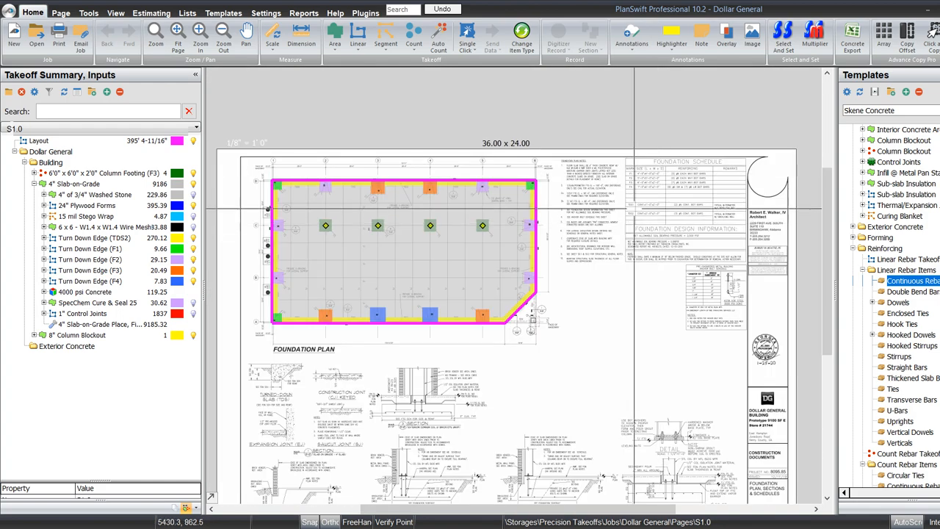
right_click(116, 173)
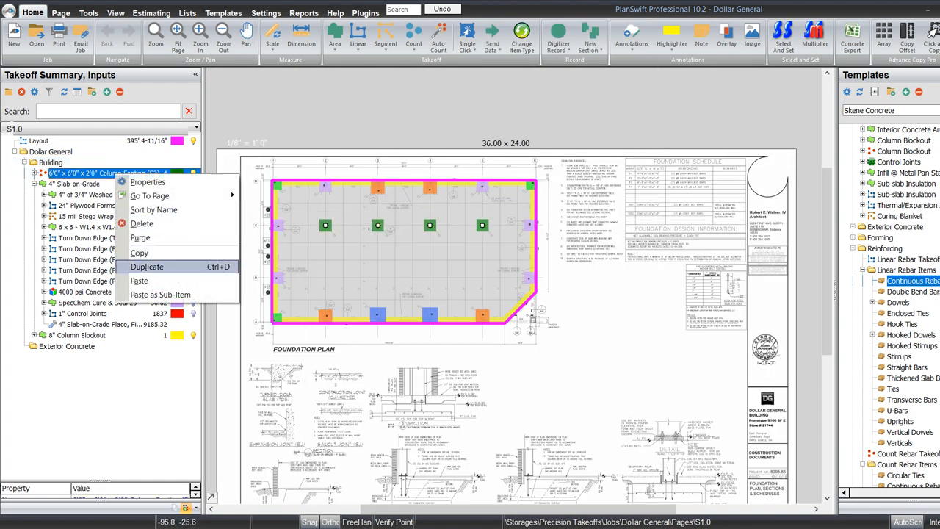
click(169, 267)
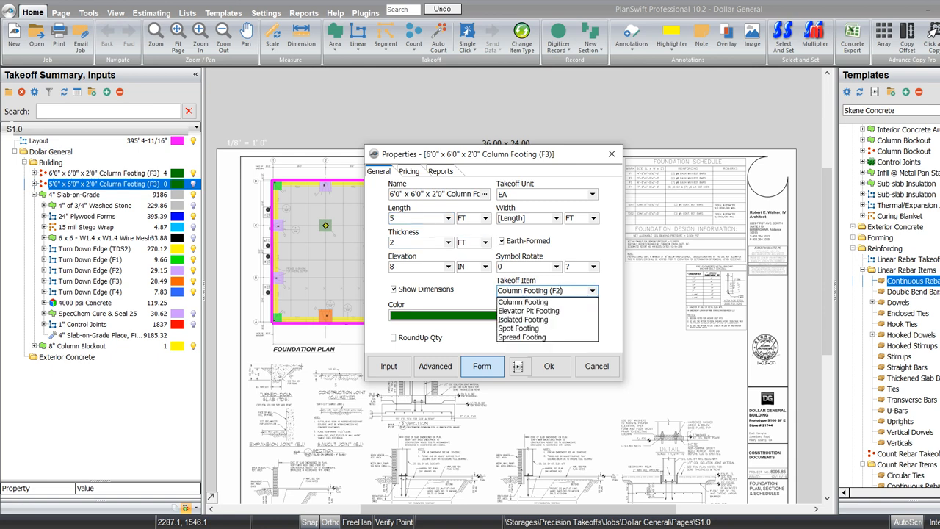
click(592, 315)
click(450, 358)
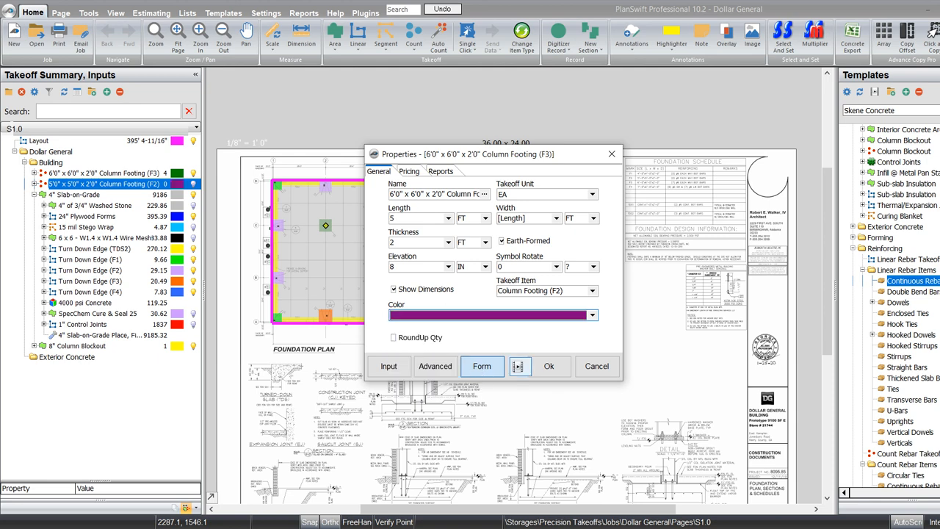
click(549, 366)
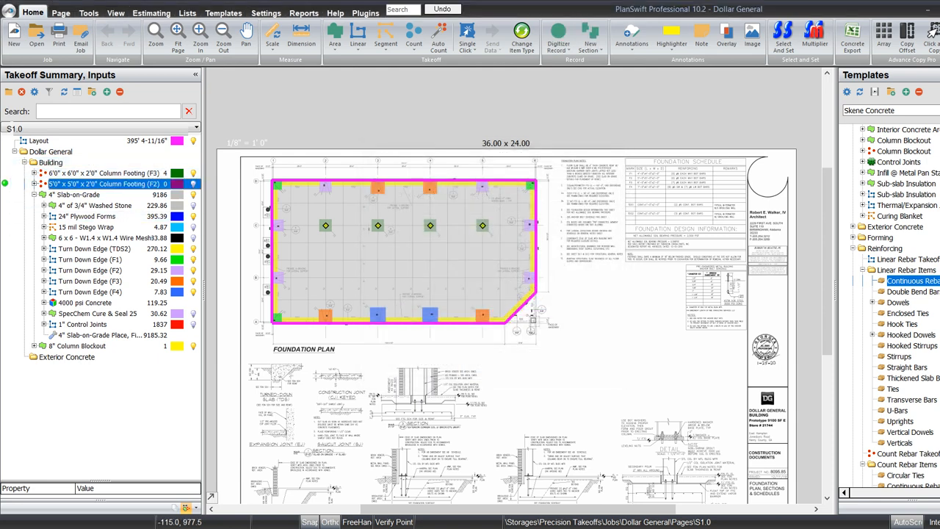
drag(103, 183, 103, 171)
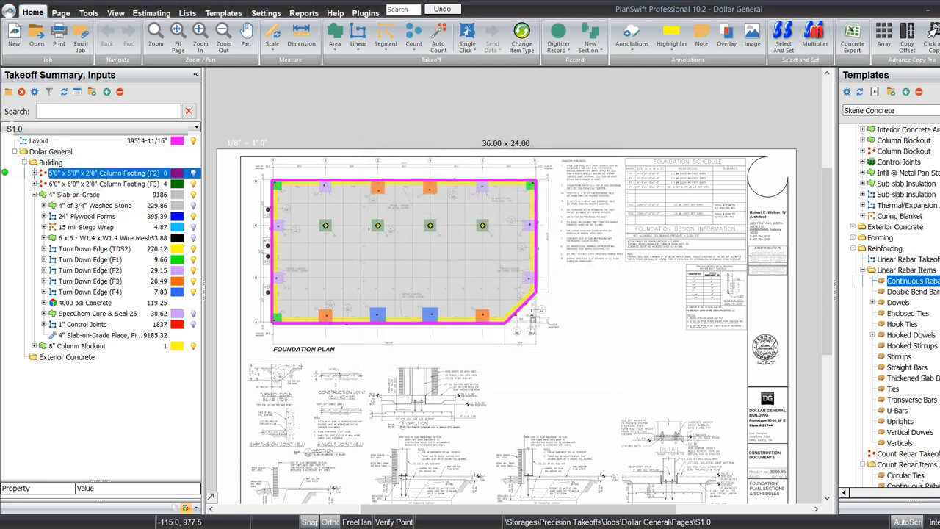
- Record one Column Footing (F2) point at the lower corner of the angled slab edge and stop recording
click(558, 33)
scroll(515, 311, up, 5)
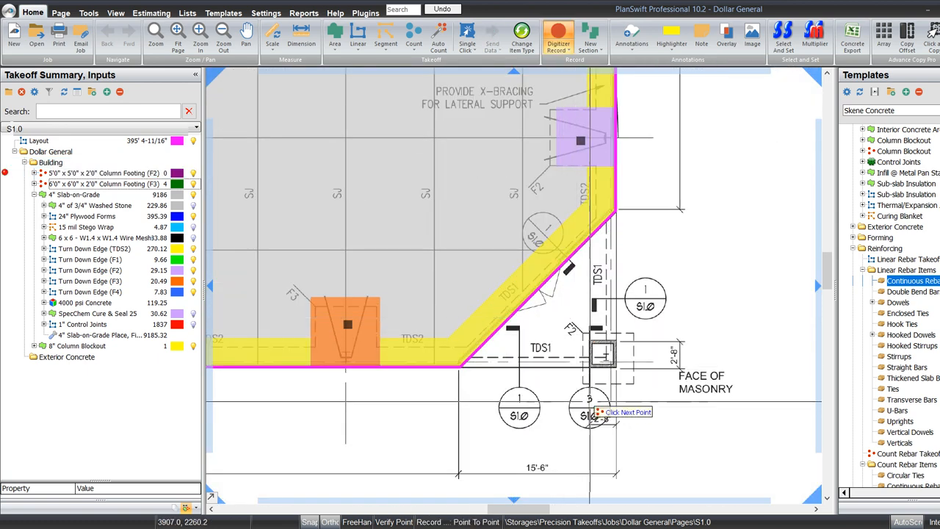
scroll(587, 385, up, 2)
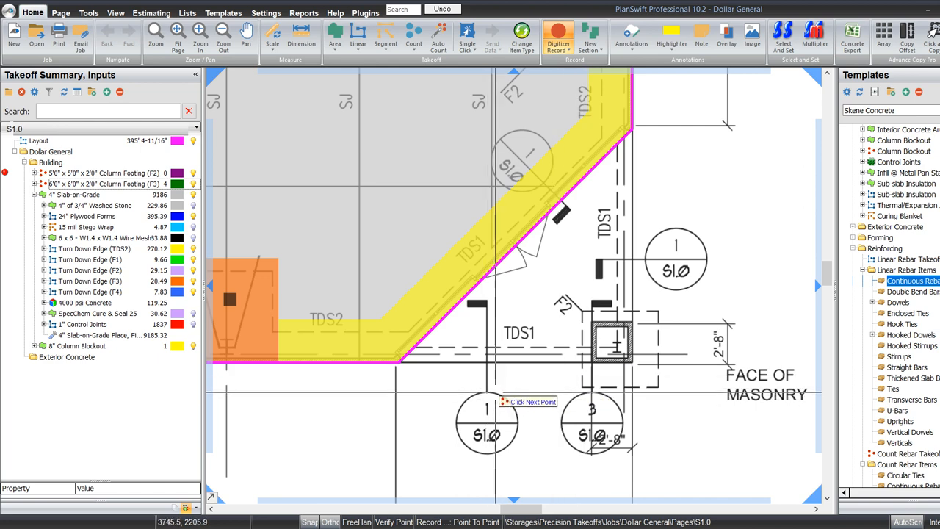
scroll(670, 368, up, 3)
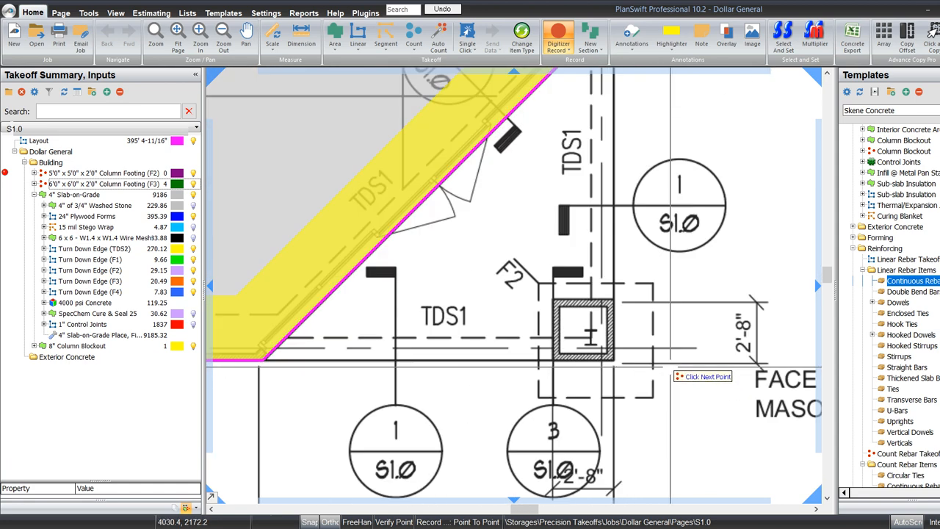
drag(382, 377, 416, 352)
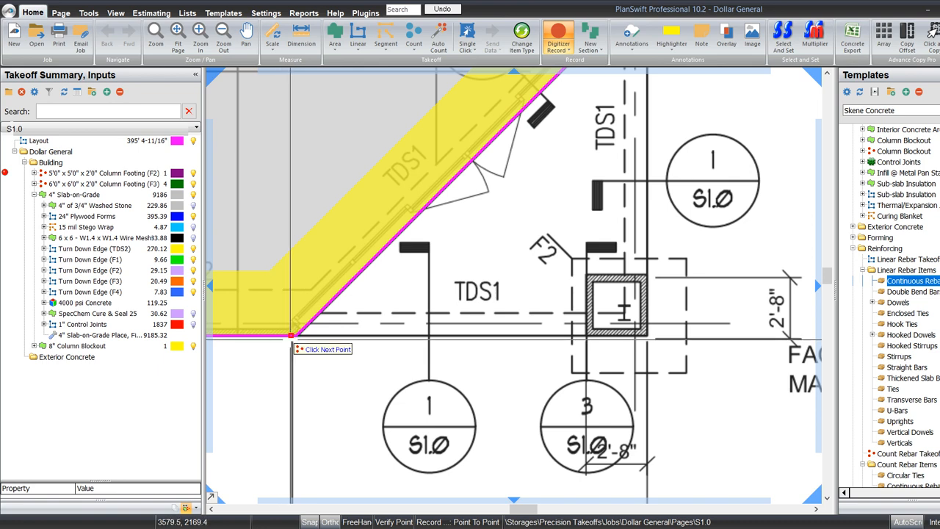
click(291, 335)
key(Escape)
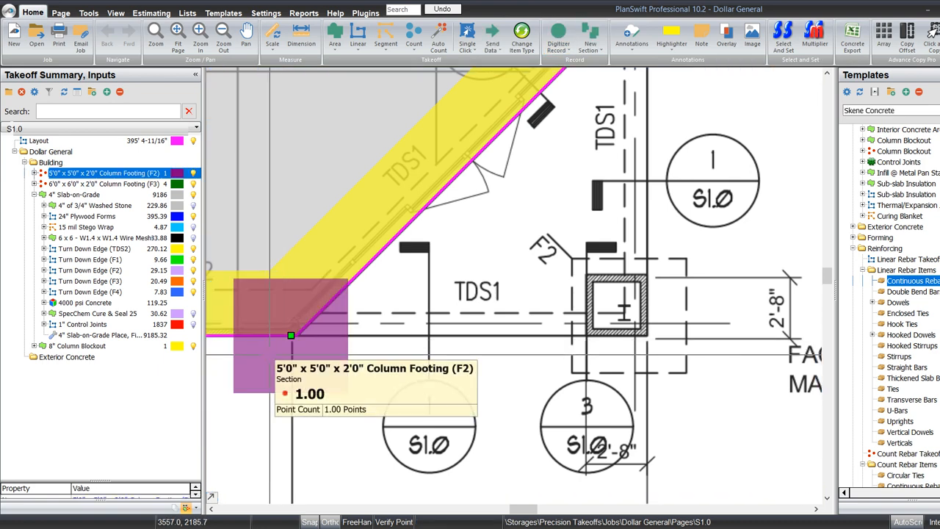
- Move the F2 column footing 15'-6" to the right, and offset it 1'-4" left and 1'-4" up onto the masonry-wrapped column
text(15)
text(6)
key(Return)
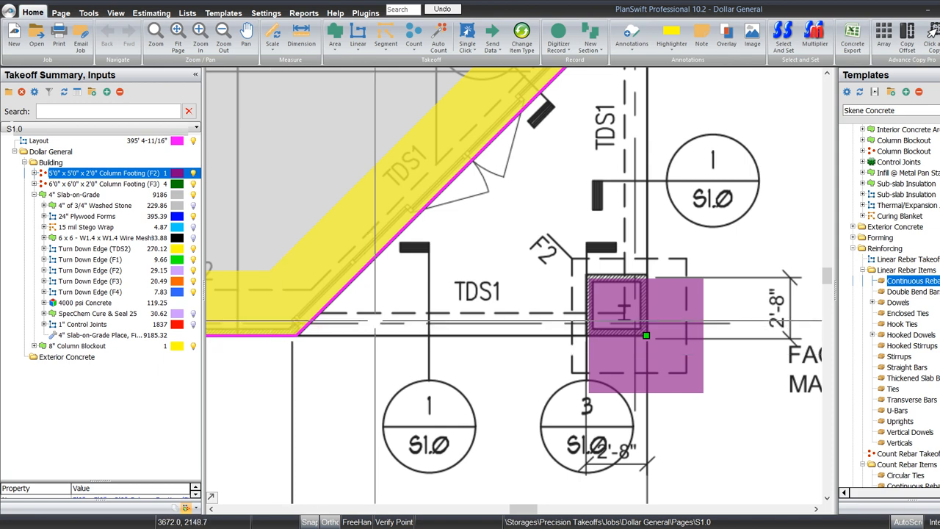
text(1)
key(Tab)
text(4)
key(Return)
text(1)
key(Tab)
text(4)
key(Return)
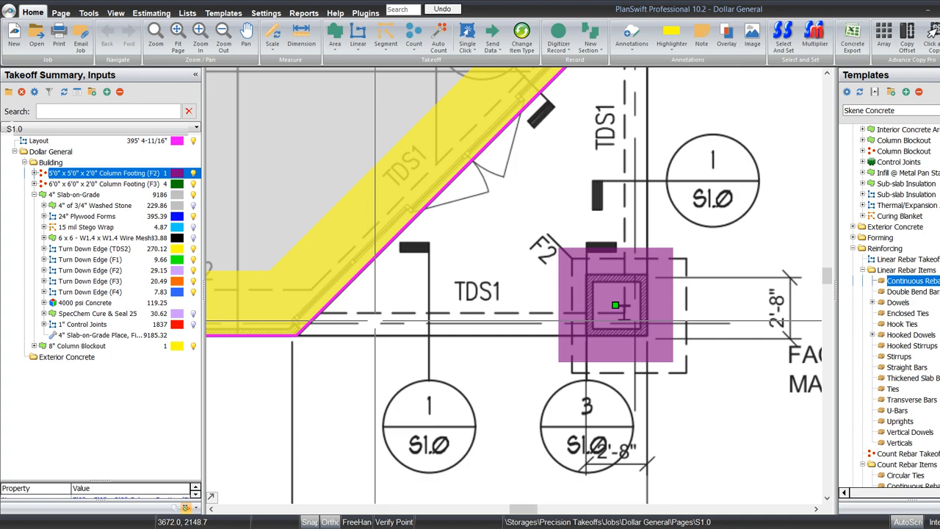
- Examine Section 3/S1.0 for the exterior corner column and compare the placed F2 footing with its dashed outline on the plan
scroll(479, 314, down, 5)
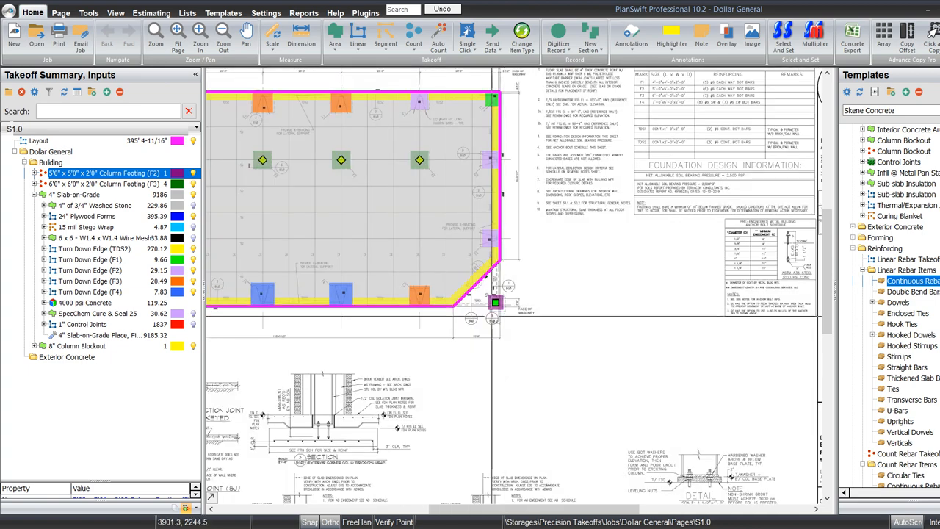
drag(409, 417, 626, 304)
scroll(626, 304, up, 3)
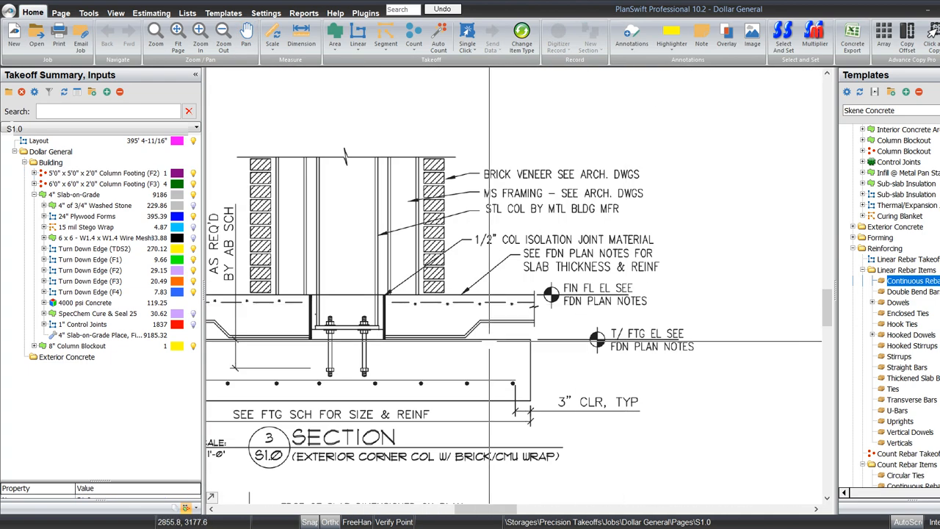
mouse_move(489, 340)
mouse_down()
mouse_move(631, 346)
mouse_move(366, 412)
mouse_up()
scroll(366, 413, down, 5)
scroll(490, 297, up, 6)
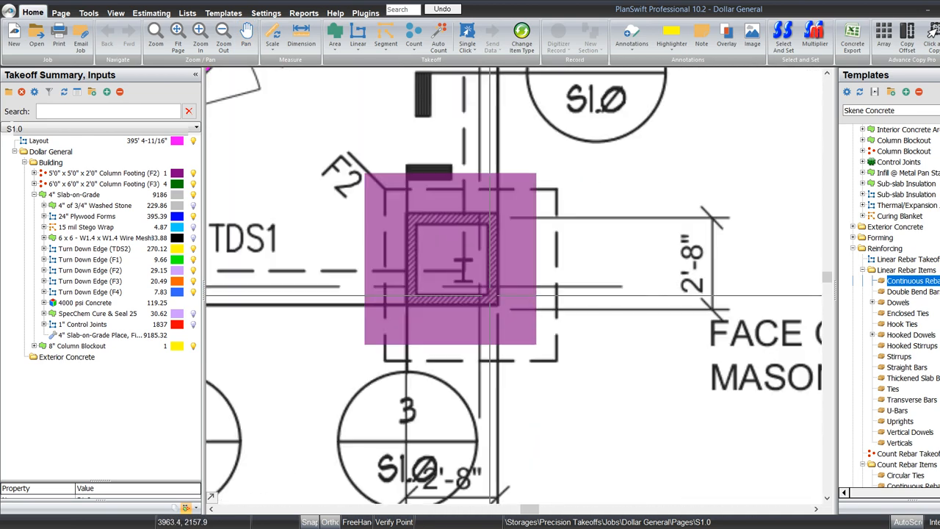
scroll(489, 297, up, 2)
scroll(490, 297, down, 2)
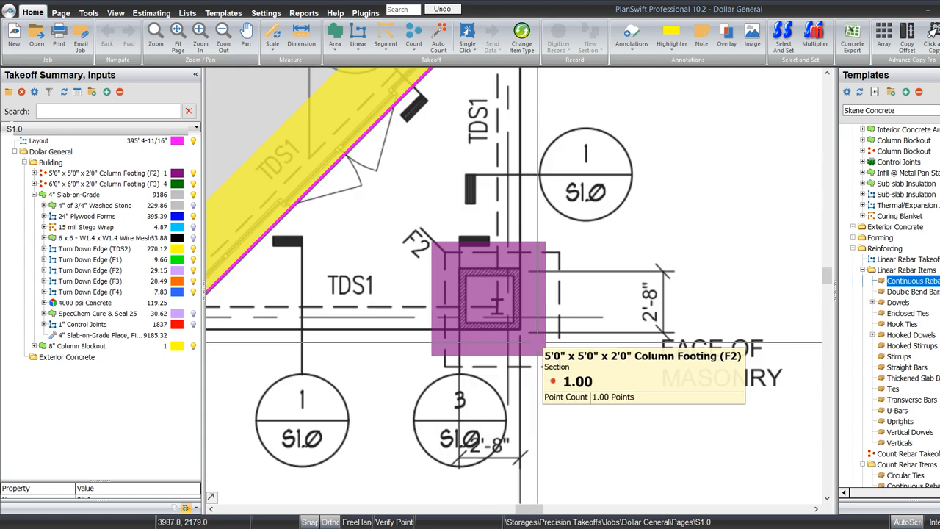
scroll(546, 356, up, 1)
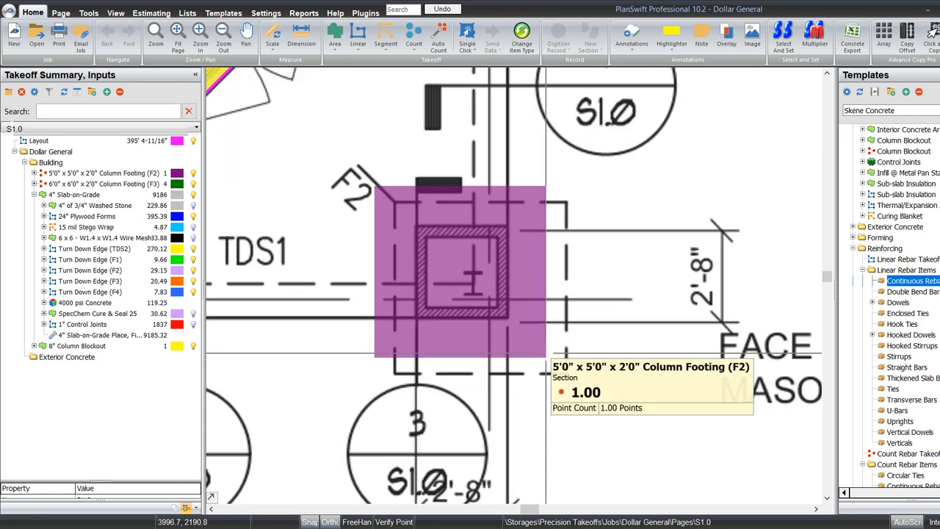
- Move the F2 column footing so that it lines up with its dashed outline around the masonry-wrapped column
scroll(545, 353, up, 3)
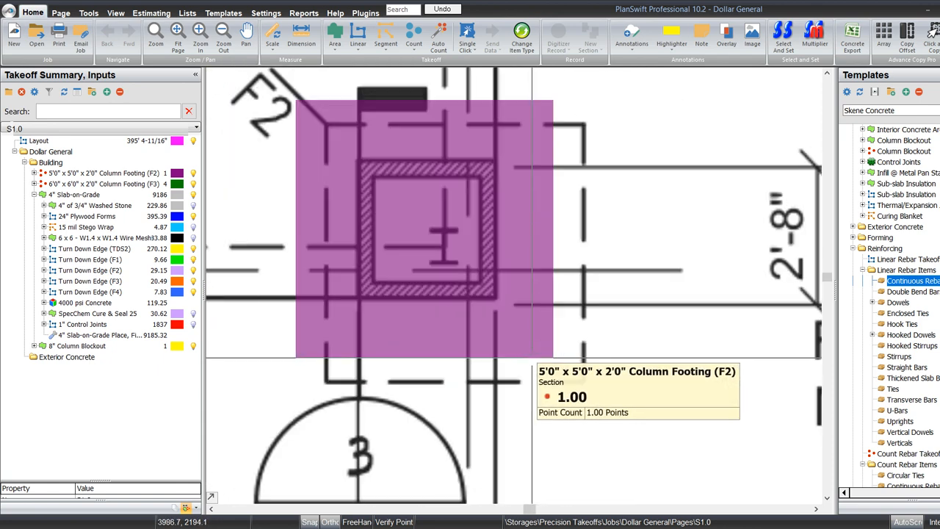
drag(544, 336, 638, 415)
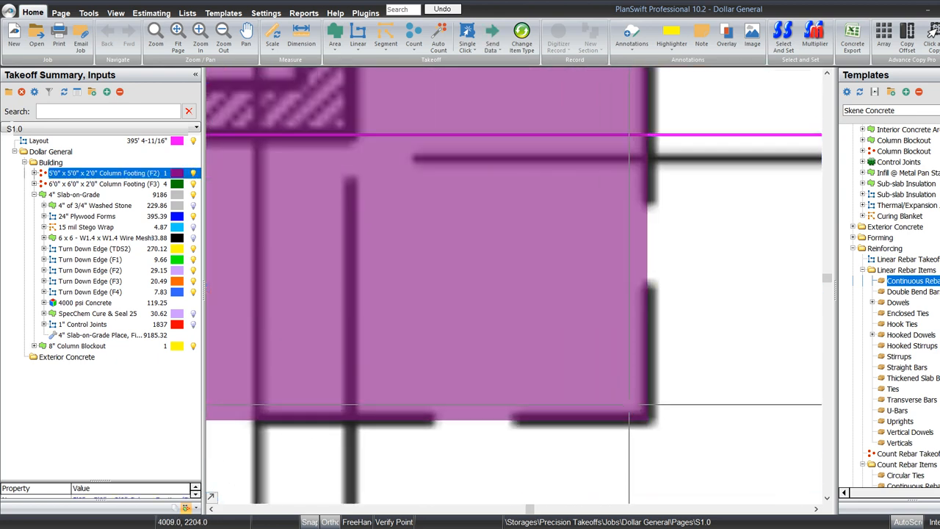
scroll(628, 402, down, 2)
drag(727, 371, 724, 363)
scroll(724, 363, down, 3)
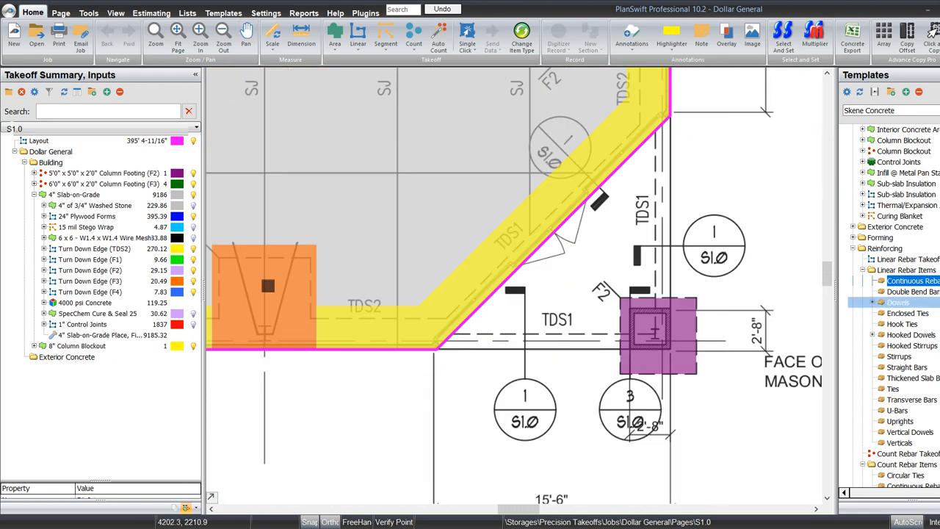
- Duplicate the TDS2 turn-down edge as a pink Turn Down Edge (TDS1) with a 12 in base width, and place it above TDS2
drag(736, 188, 665, 217)
scroll(742, 178, down, 4)
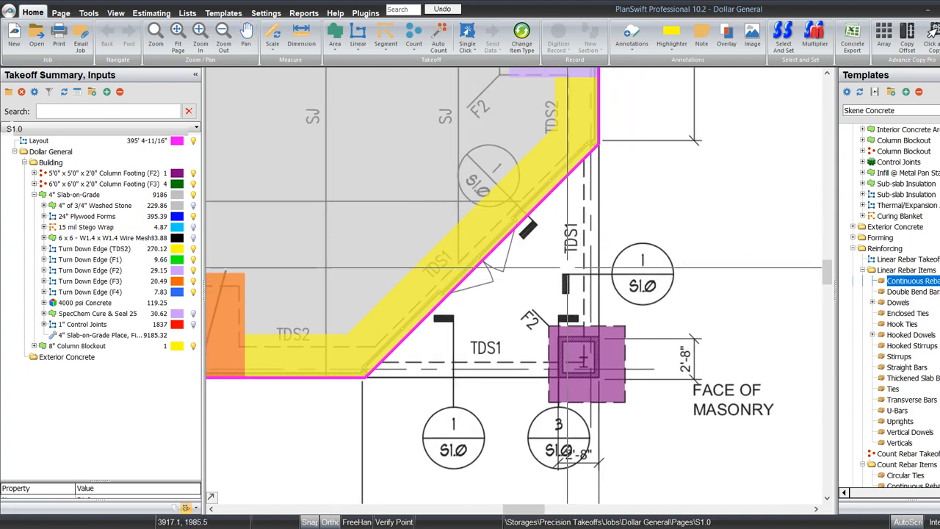
scroll(742, 179, up, 5)
drag(742, 178, 628, 285)
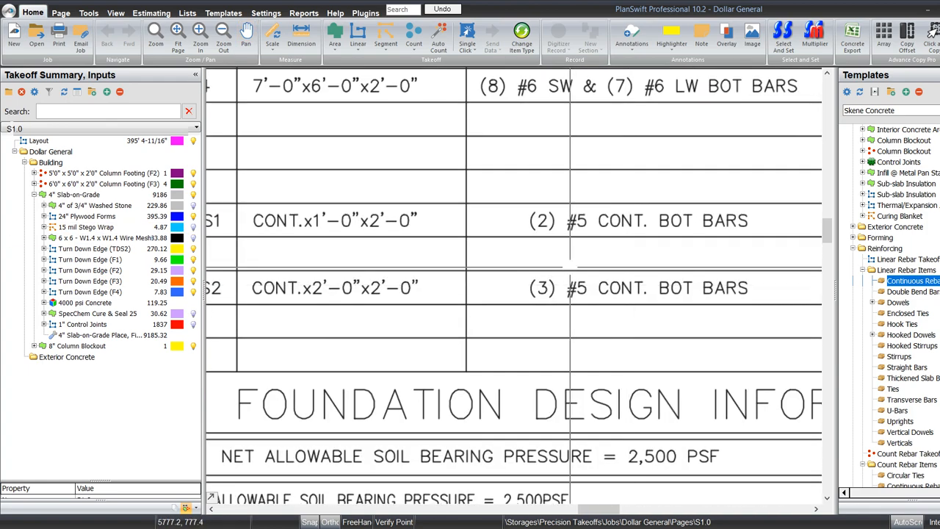
right_click(108, 248)
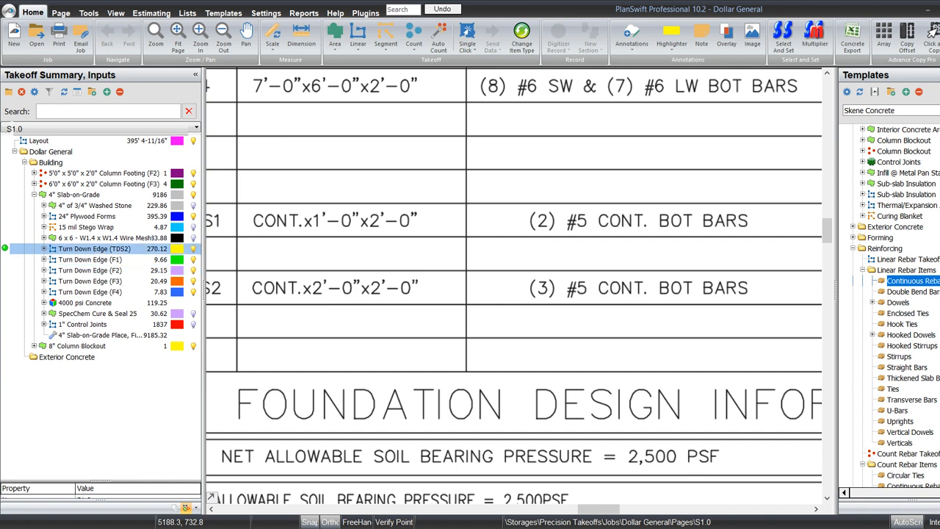
click(147, 340)
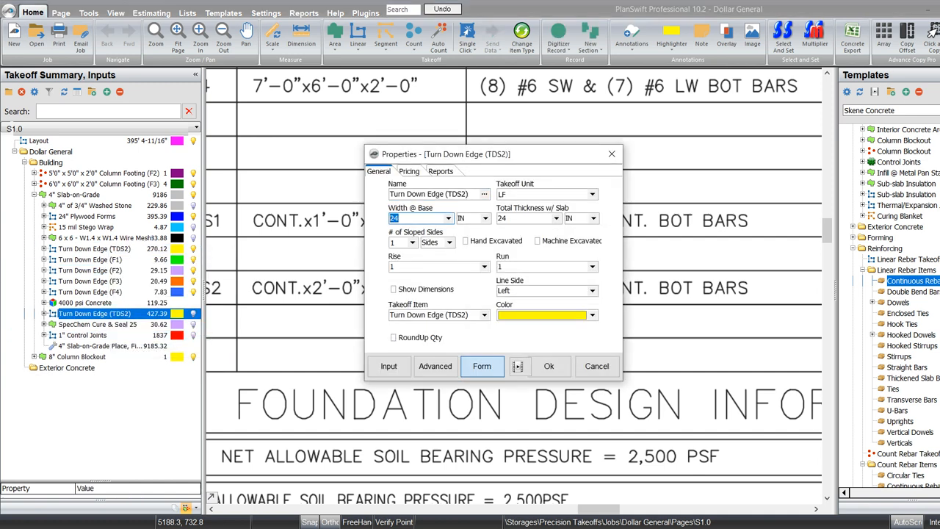
click(592, 315)
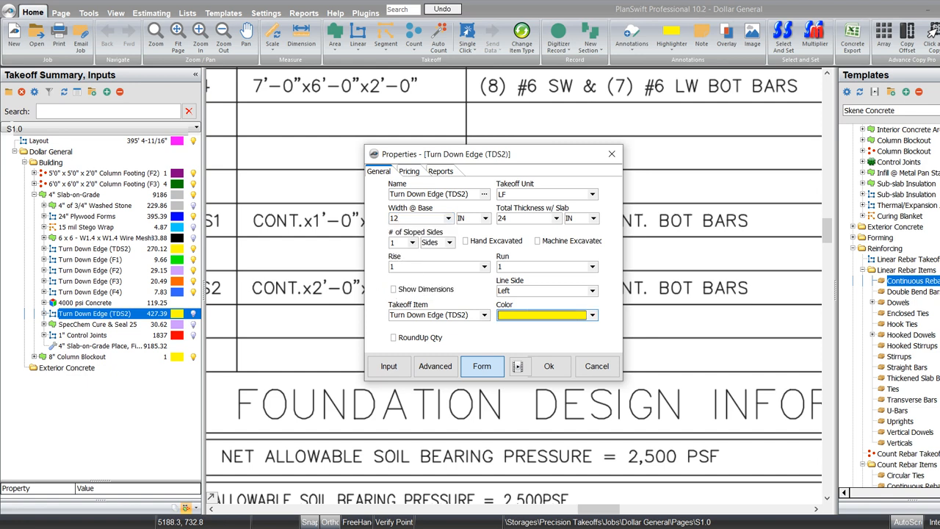
click(503, 377)
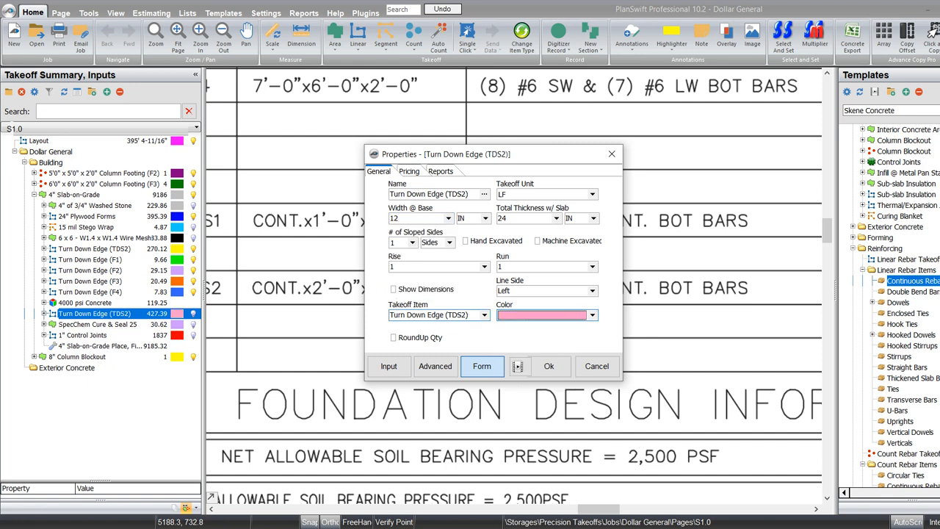
text(1)
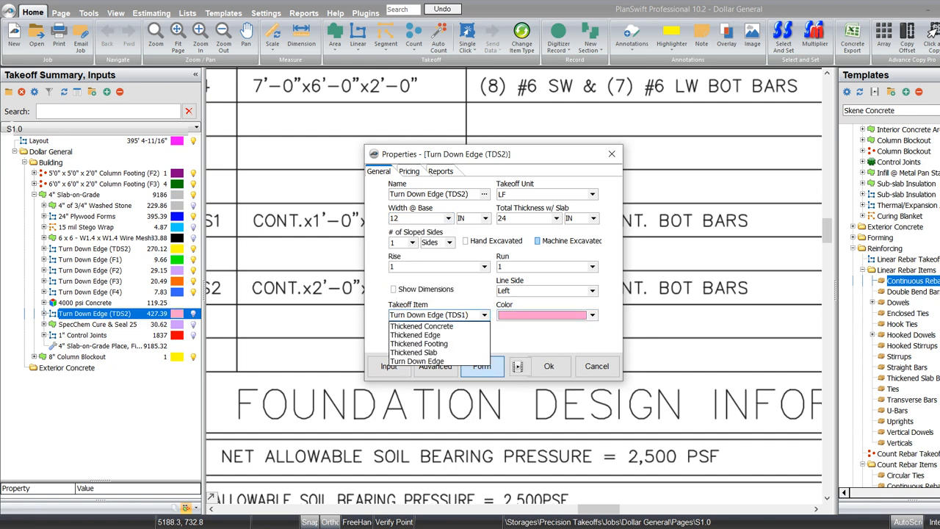
key(Return)
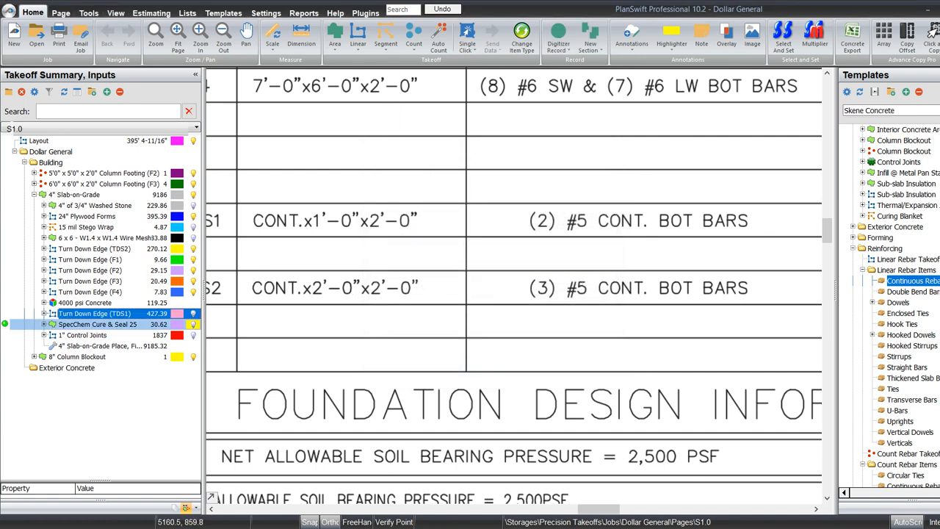
drag(94, 270, 94, 245)
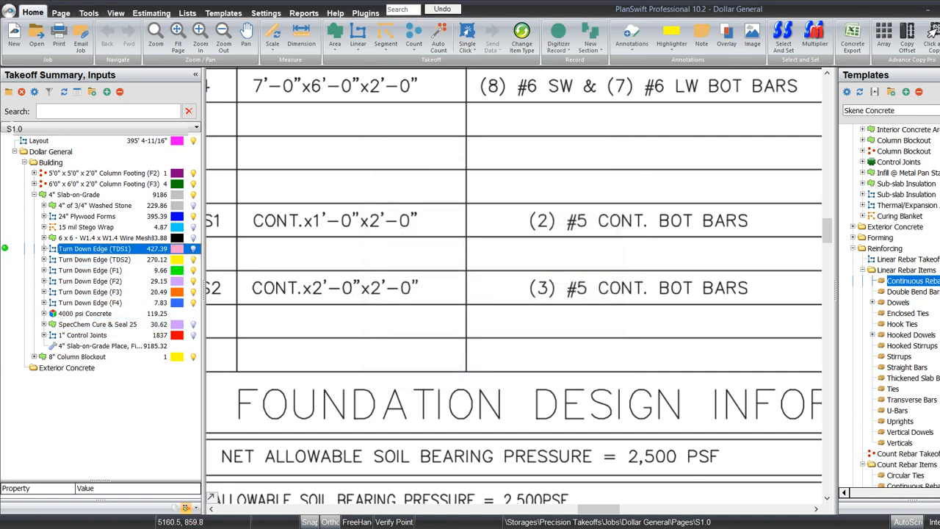
- Record the first TDS1 run, about 15'-3" long, from the upper end of the angled slab edge down to the masonry column's outer corner
click(558, 37)
scroll(558, 351, down, 5)
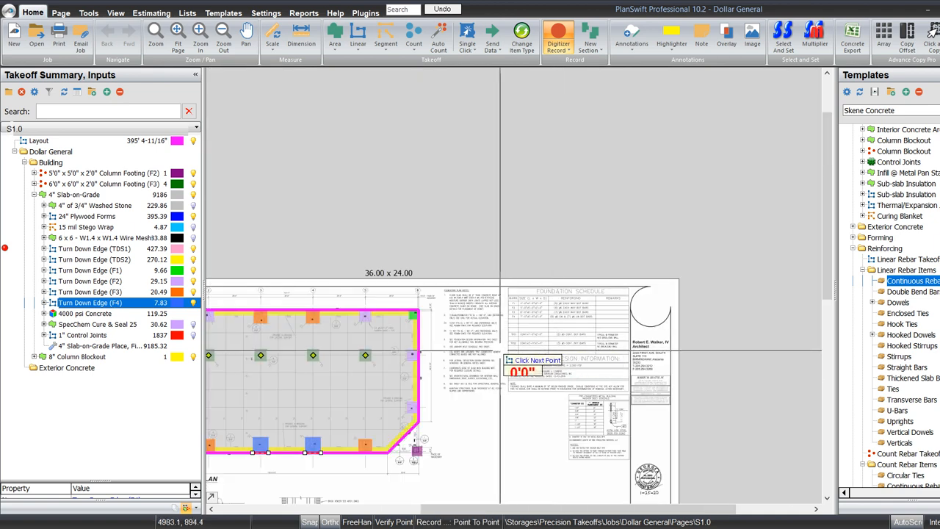
scroll(423, 424, up, 5)
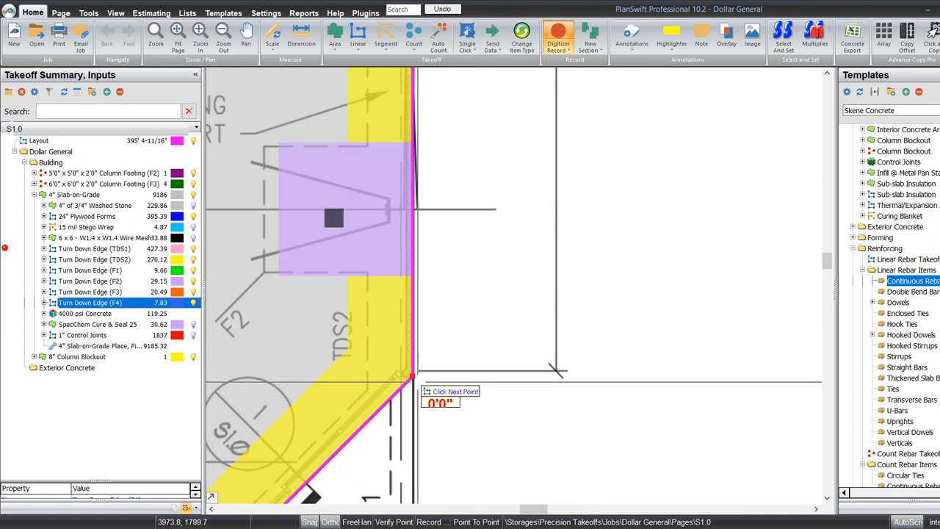
scroll(417, 382, up, 3)
scroll(416, 375, down, 2)
drag(428, 445, 459, 200)
drag(480, 356, 507, 266)
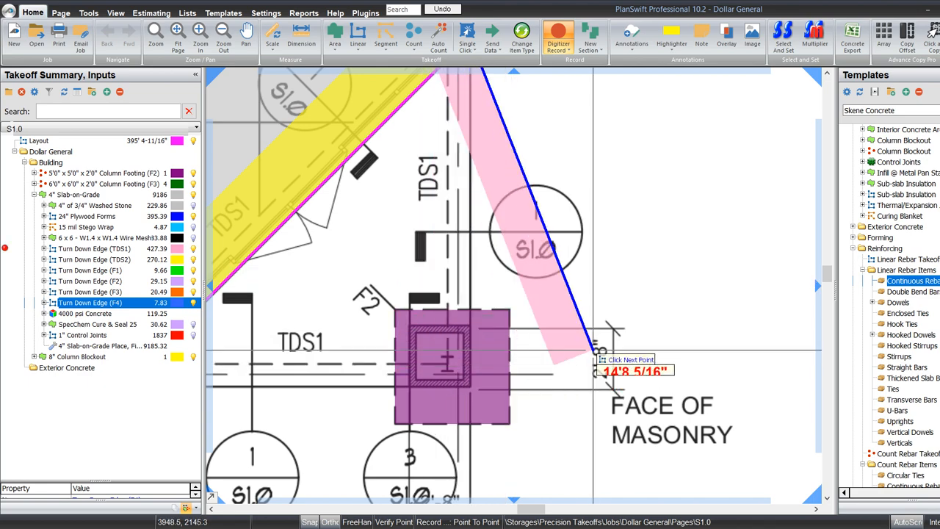
drag(615, 344, 675, 344)
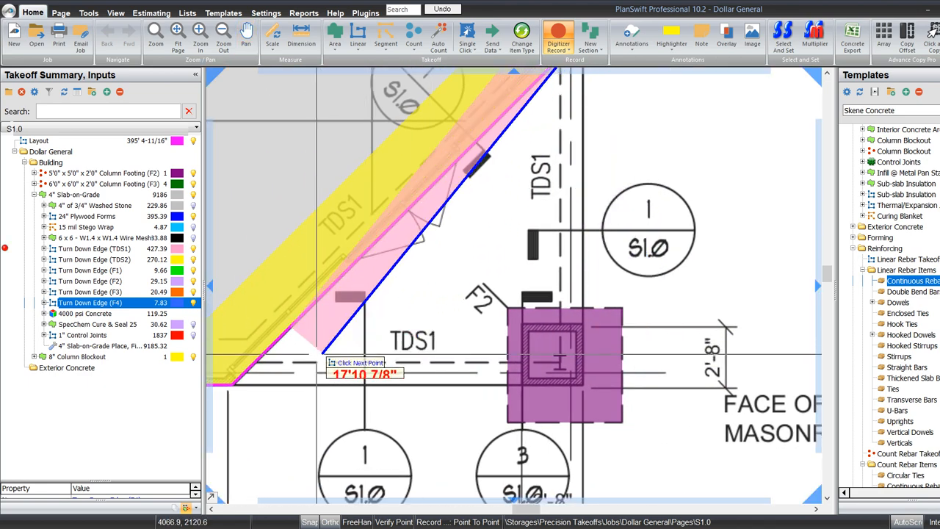
scroll(596, 389, up, 3)
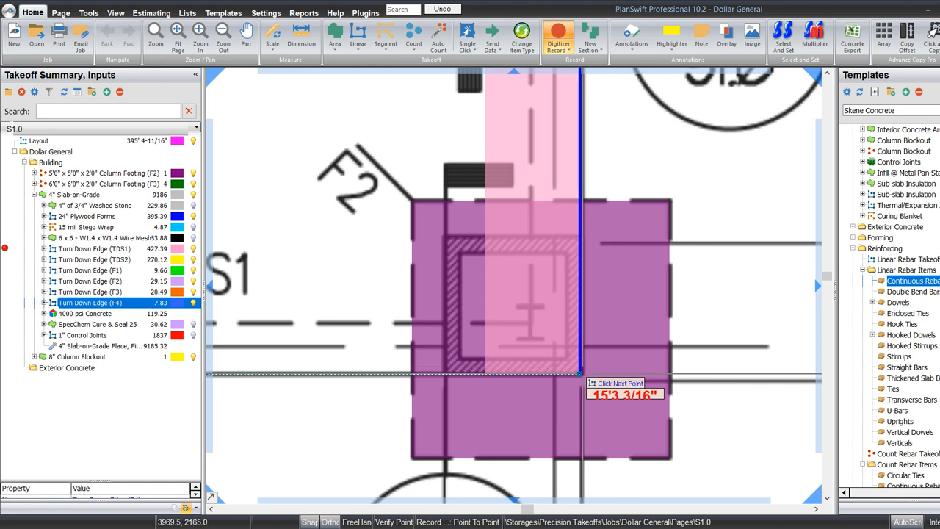
scroll(580, 373, down, 3)
- Continue the TDS1 run about 15'-3" horizontally to the lower end of the angled slab edge and stop recording
scroll(482, 323, up, 3)
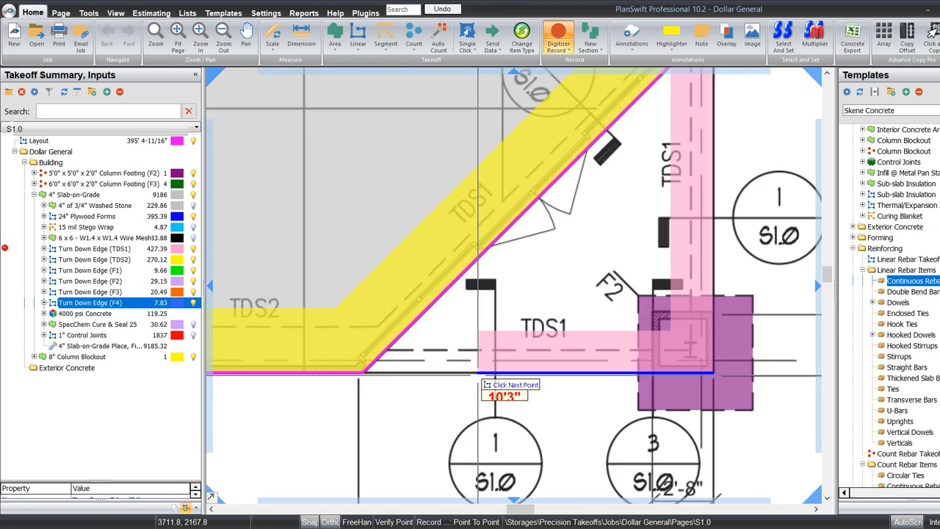
scroll(370, 376, up, 3)
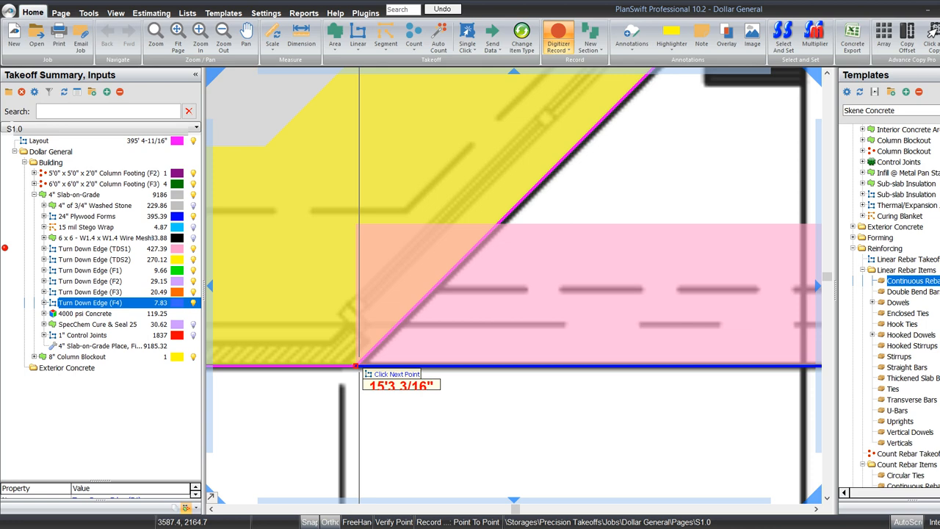
click(359, 365)
scroll(359, 365, down, 3)
key(Escape)
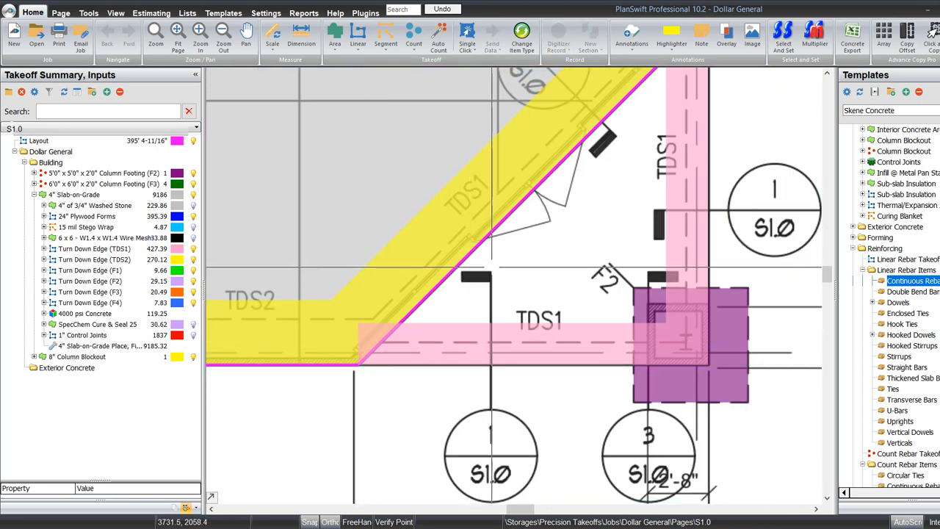
- Record an additional 4" Slab-on-Grade section over the triangle between the angled edge and the F2 column corner, and stop recording
drag(491, 267, 490, 312)
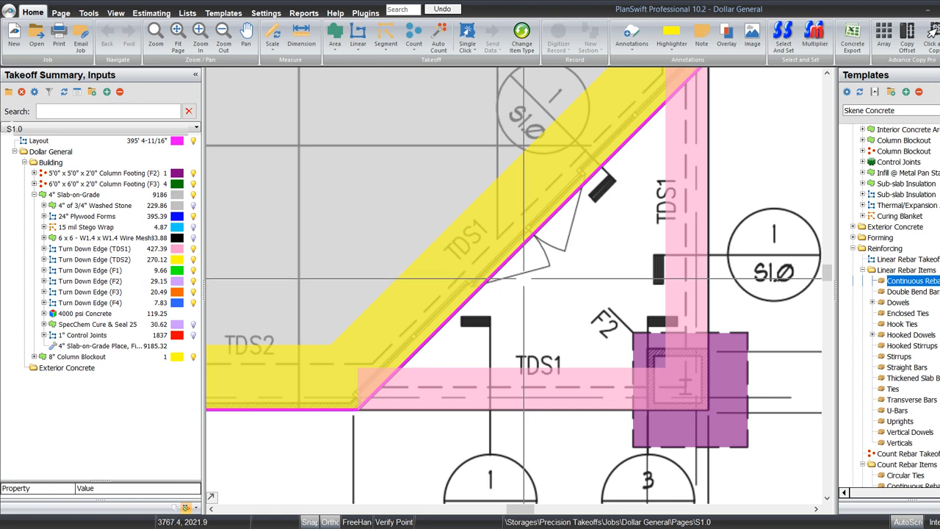
drag(555, 298, 555, 340)
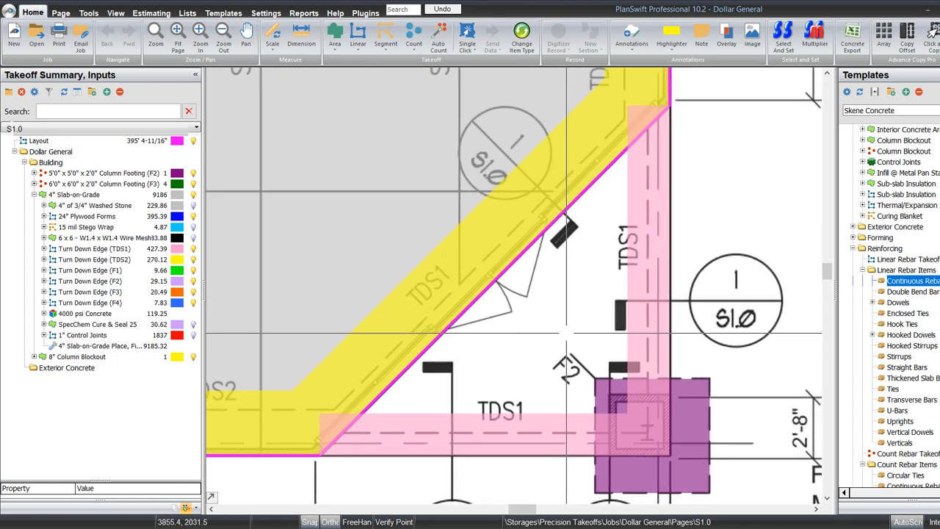
click(409, 196)
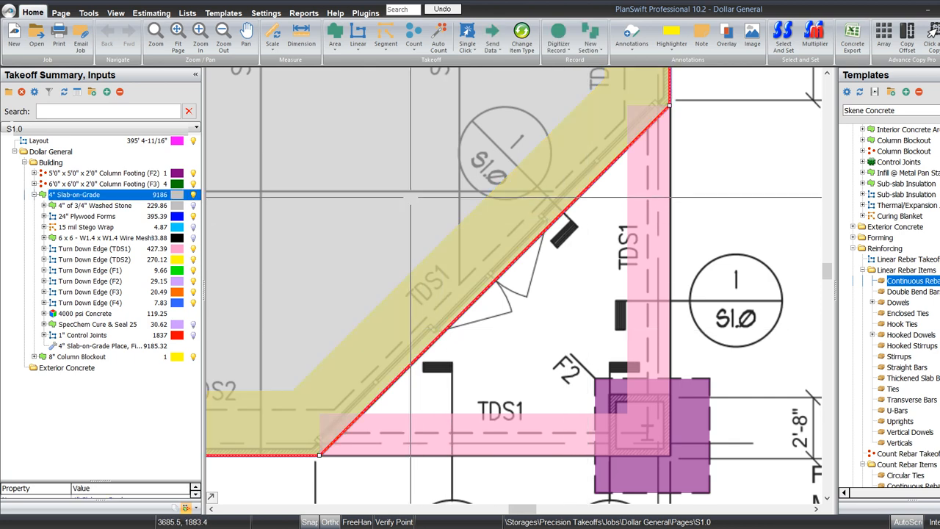
key(r)
drag(549, 265, 531, 305)
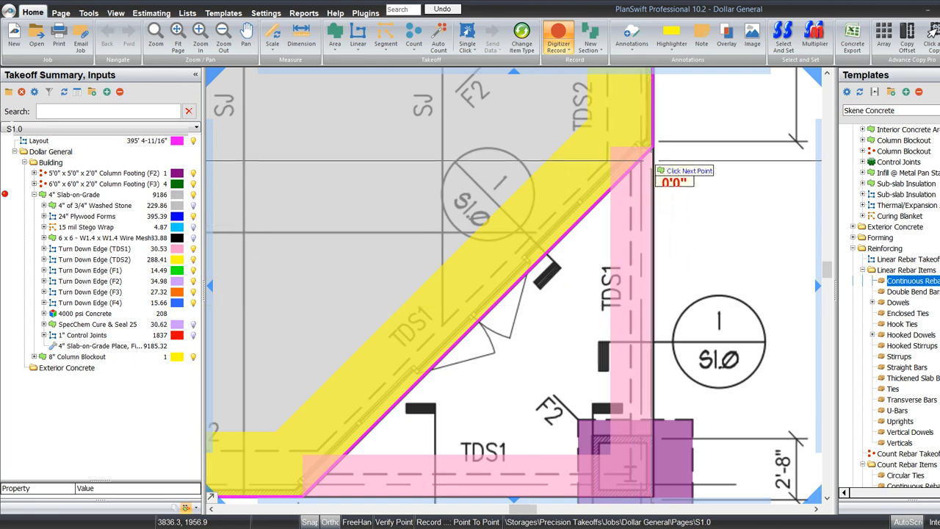
click(657, 155)
drag(666, 311, 682, 163)
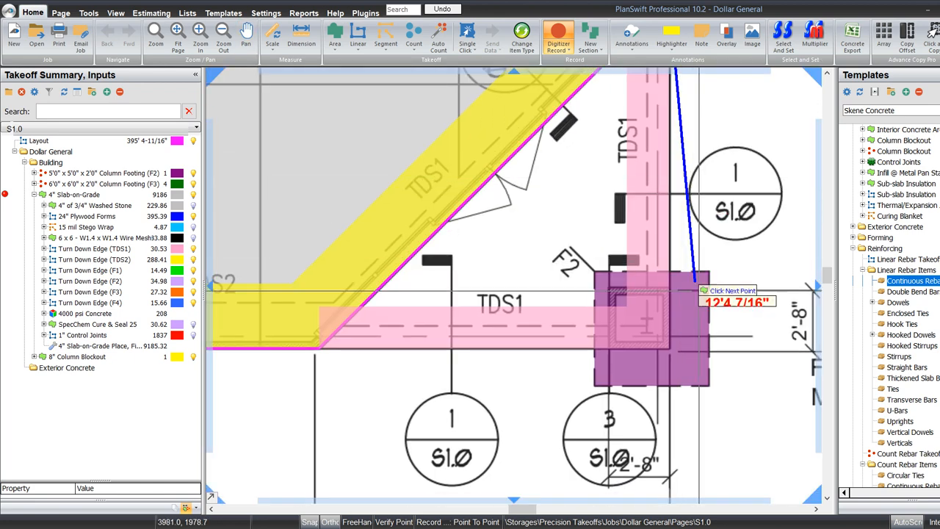
click(668, 349)
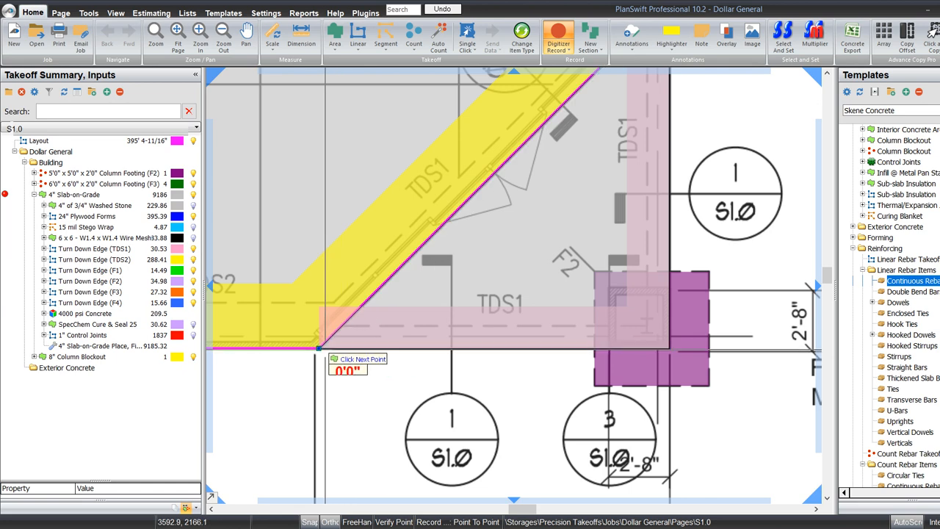
click(318, 348)
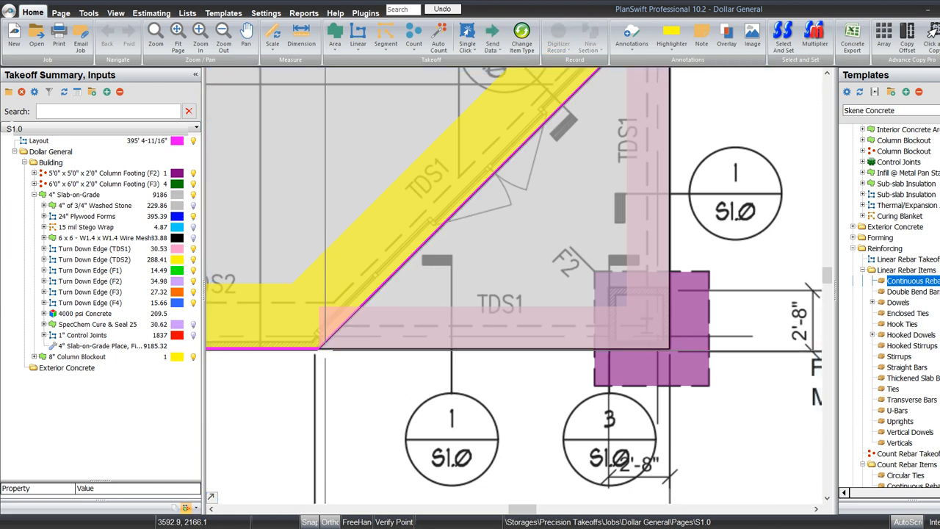
- Set the number of #5 continuous rebar bars under Turn Down Edge (TDS1) to the foundation schedule's 2 bars
click(44, 248)
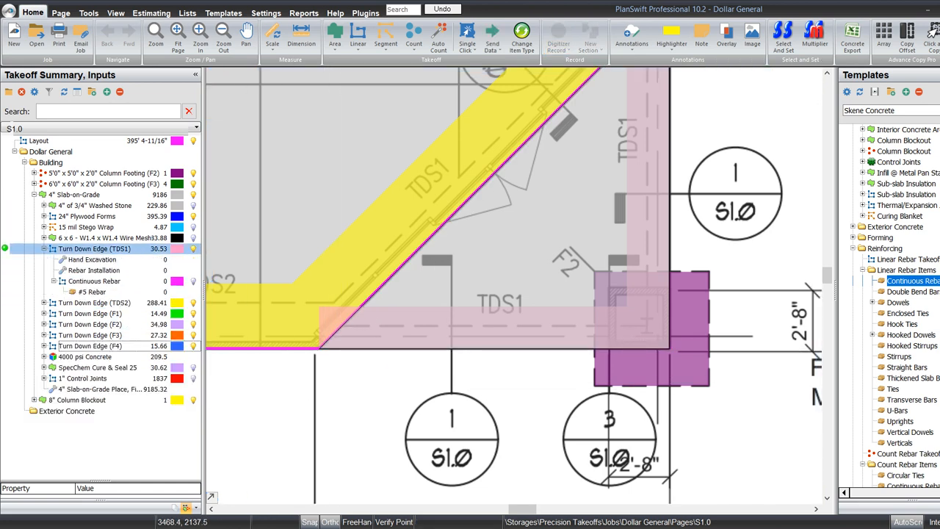
double_click(92, 292)
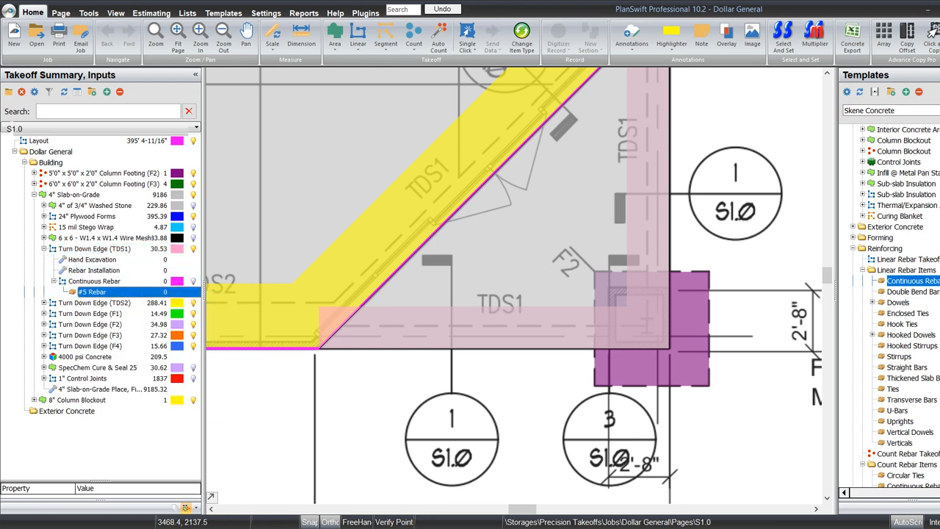
click(447, 242)
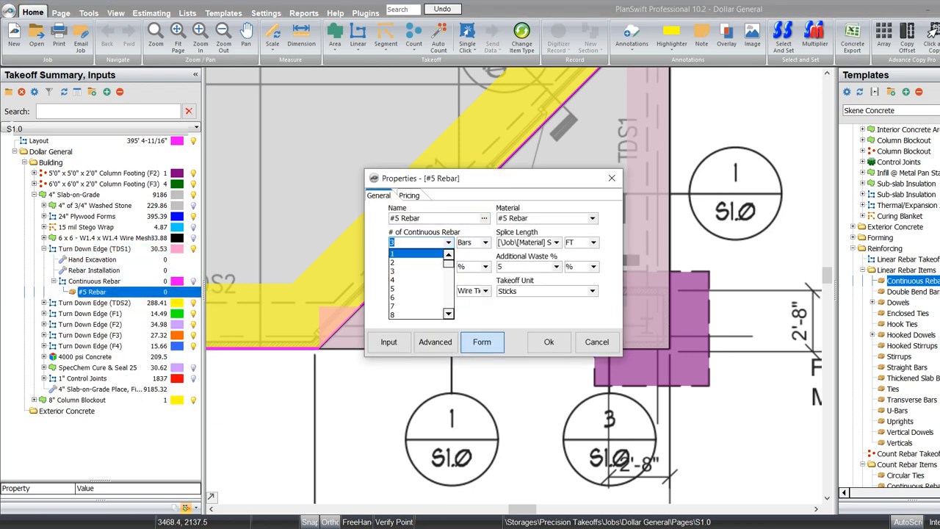
key(Return)
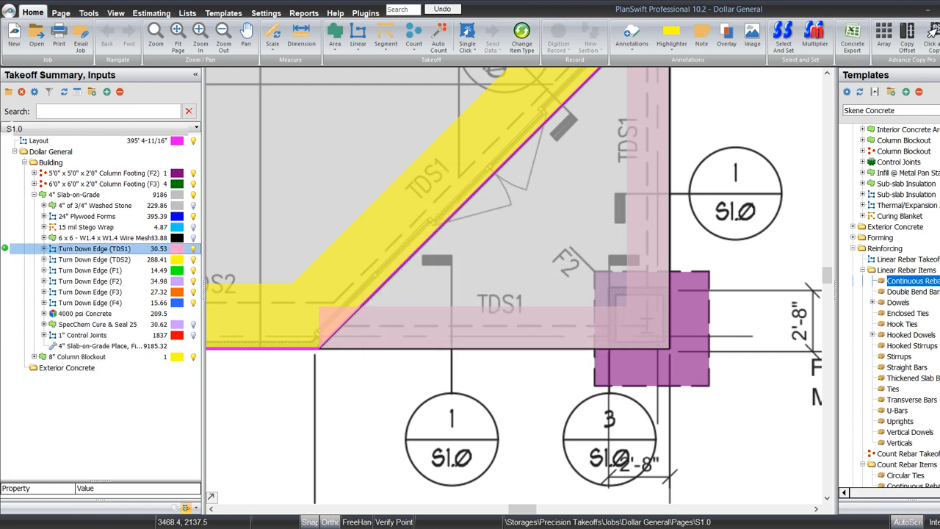
click(405, 423)
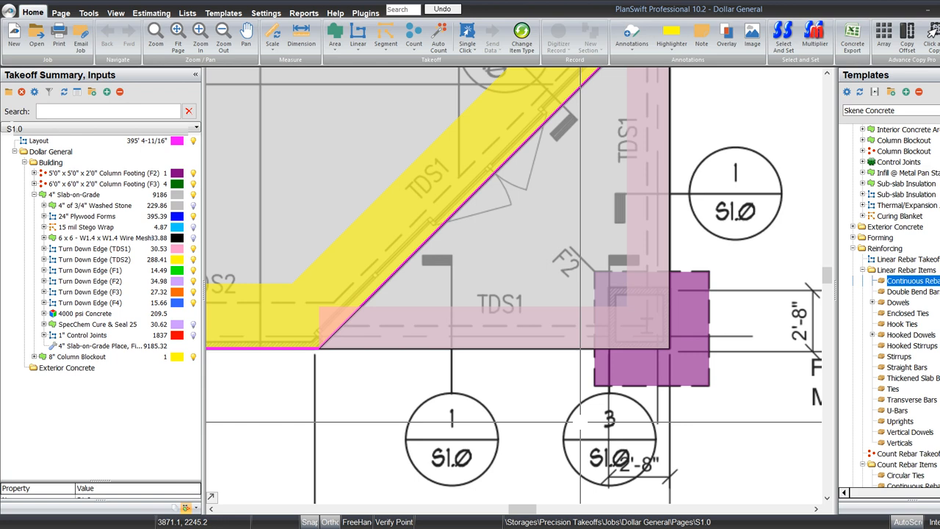
scroll(646, 421, down, 3)
scroll(674, 414, up, 3)
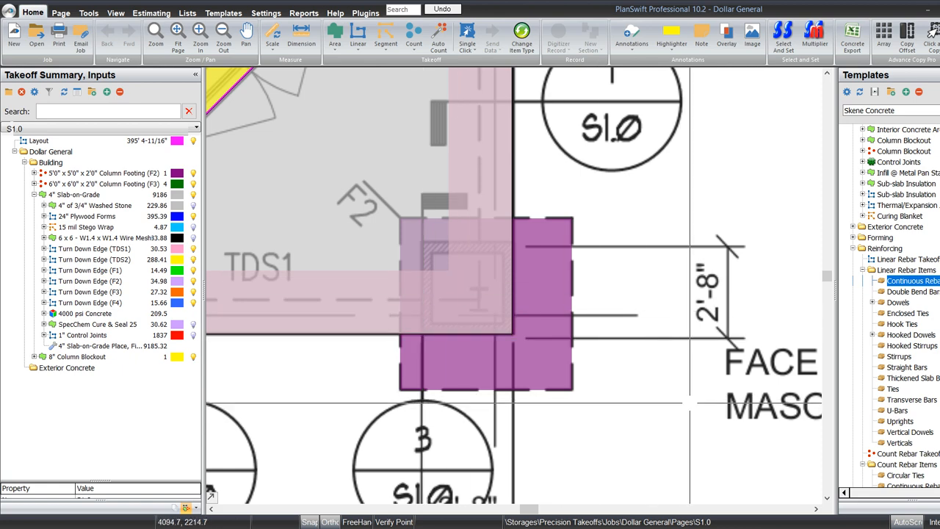
scroll(423, 276, down, 6)
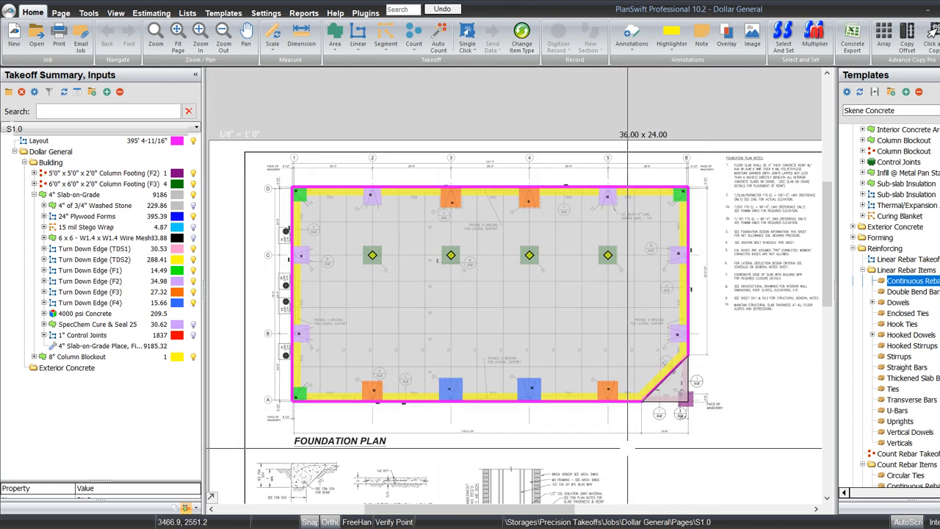
drag(627, 447, 577, 410)
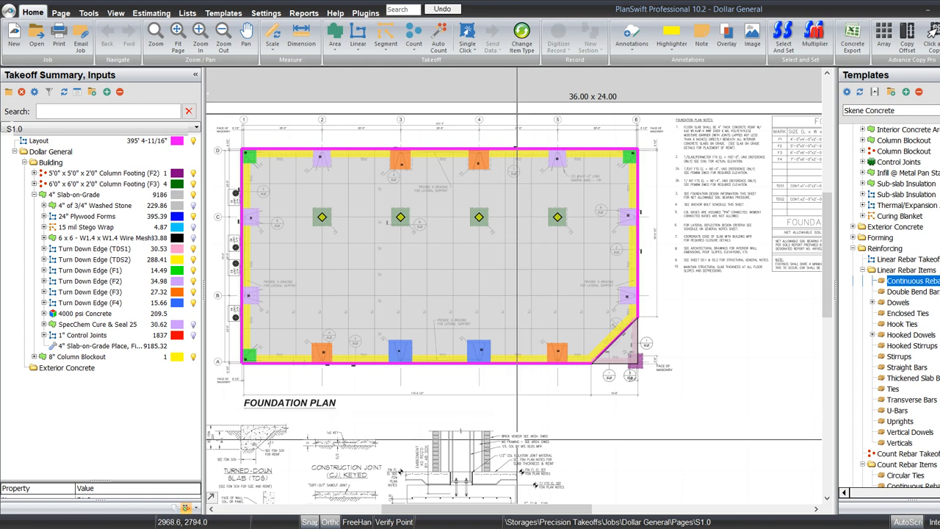
- Inspect the angled corner's turn-down edges, triangular slab section and F2 column footing on the foundation plan
scroll(664, 185, up, 2)
drag(684, 352, 710, 215)
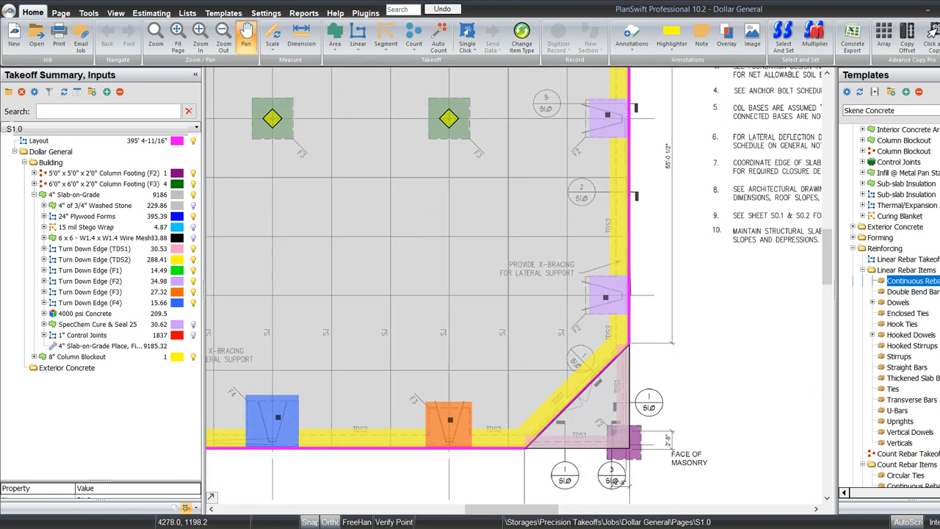
drag(702, 276, 708, 201)
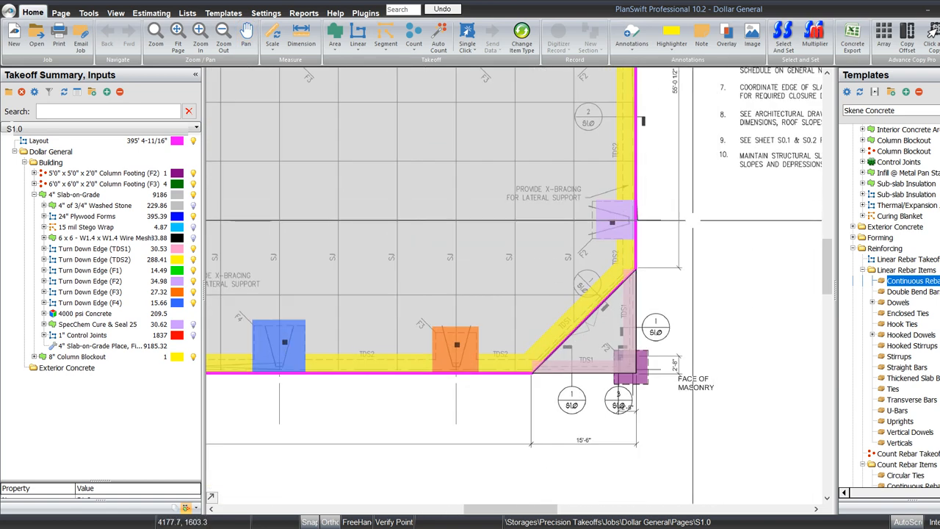
scroll(549, 334, up, 2)
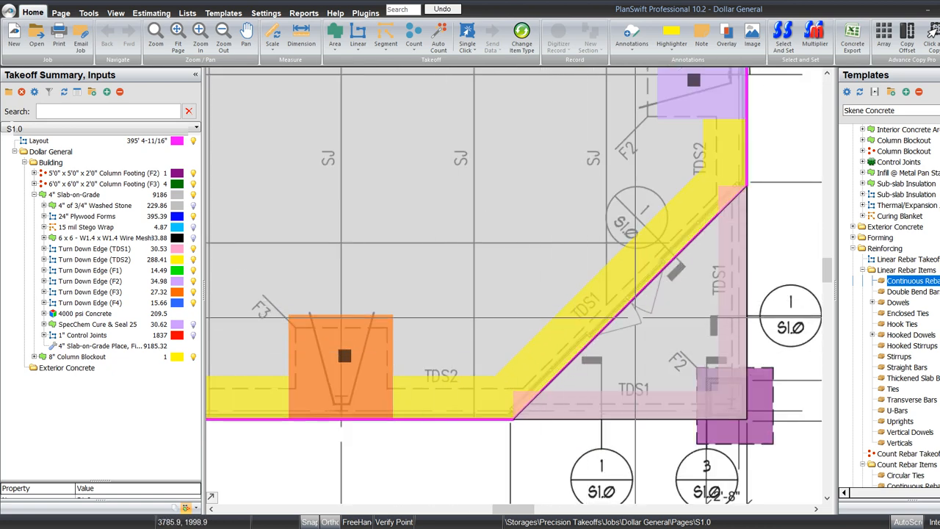
mouse_move(587, 328)
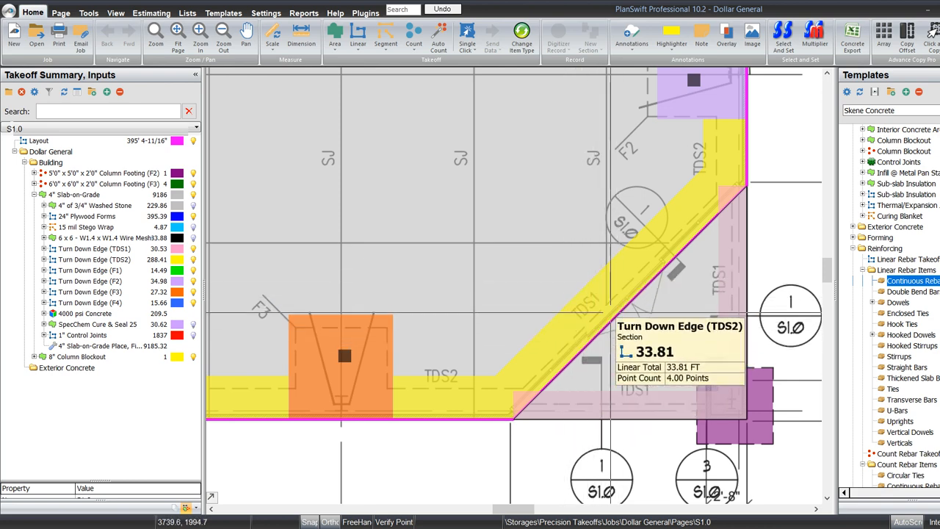
scroll(582, 357, down, 4)
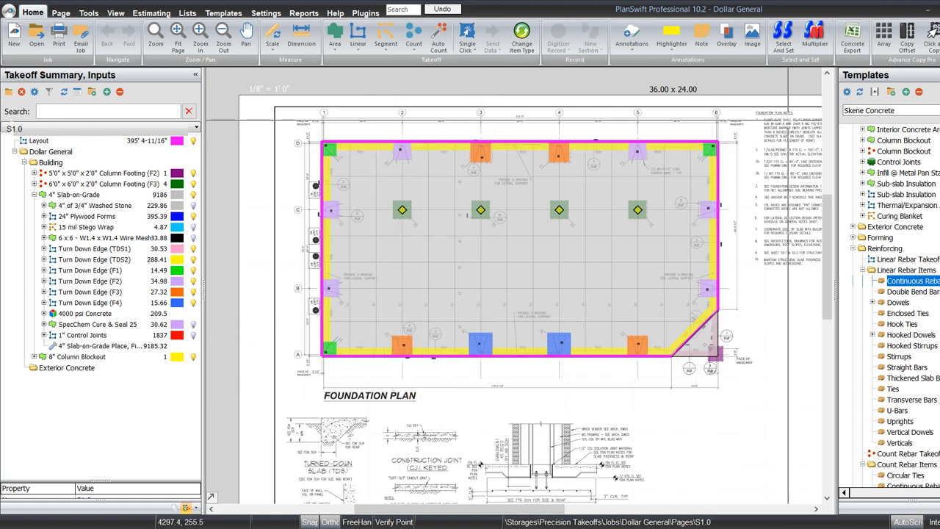
- Collapse all template folders to their top-level categories and review the foundation takeoff and section details on sheet S1.0
click(918, 92)
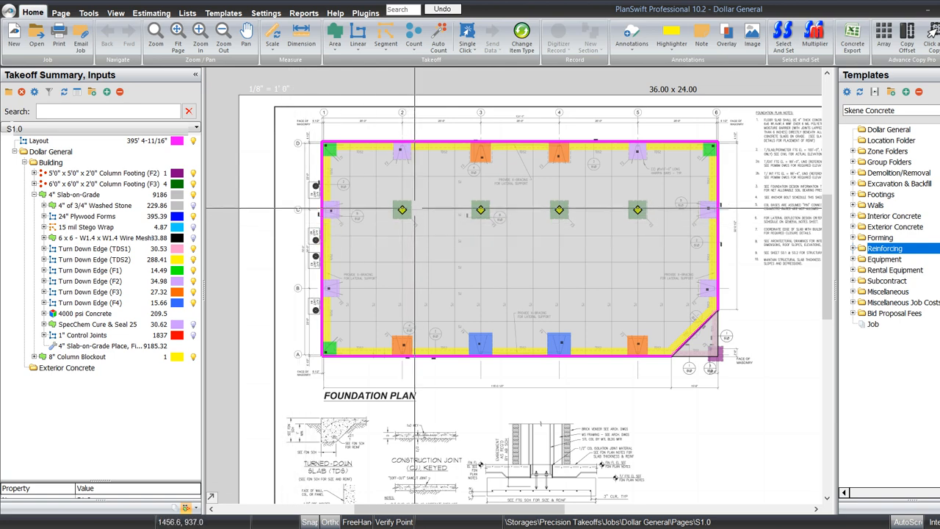
scroll(440, 202, up, 2)
scroll(444, 220, down, 3)
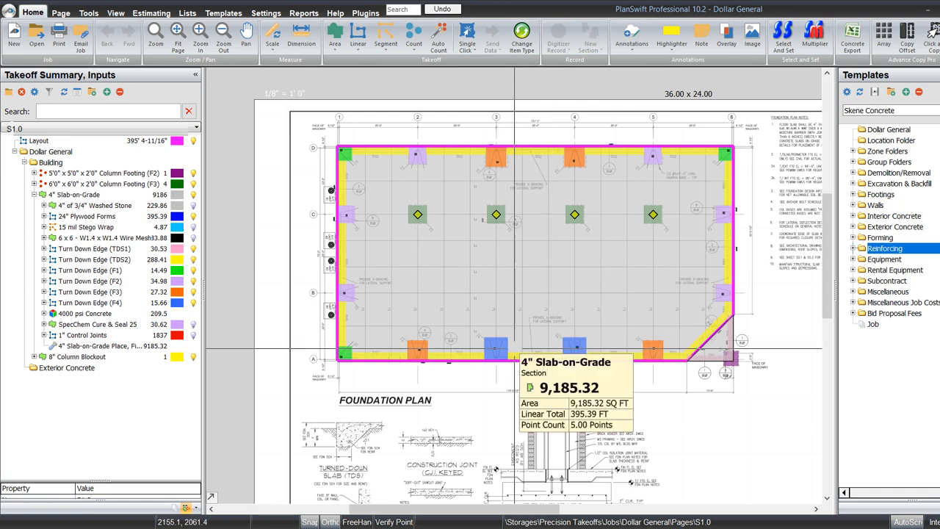
drag(595, 440, 573, 401)
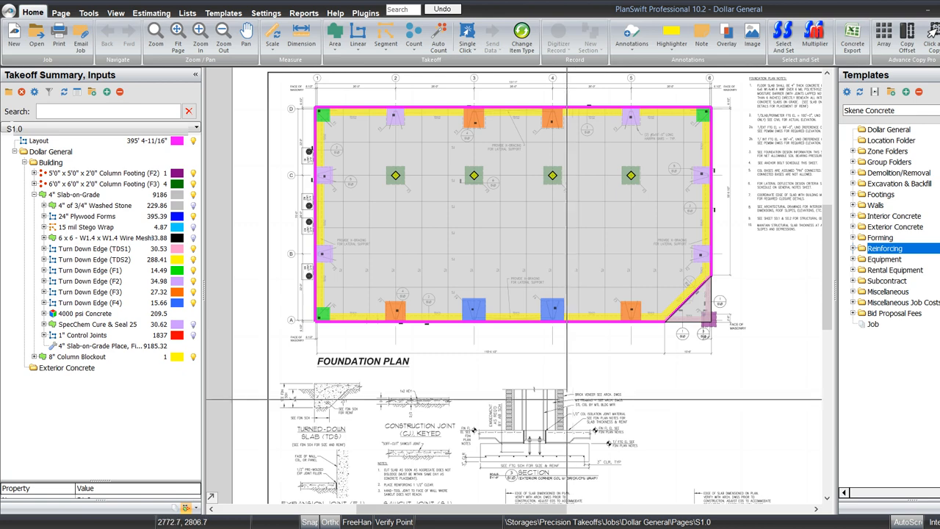
drag(578, 398, 490, 369)
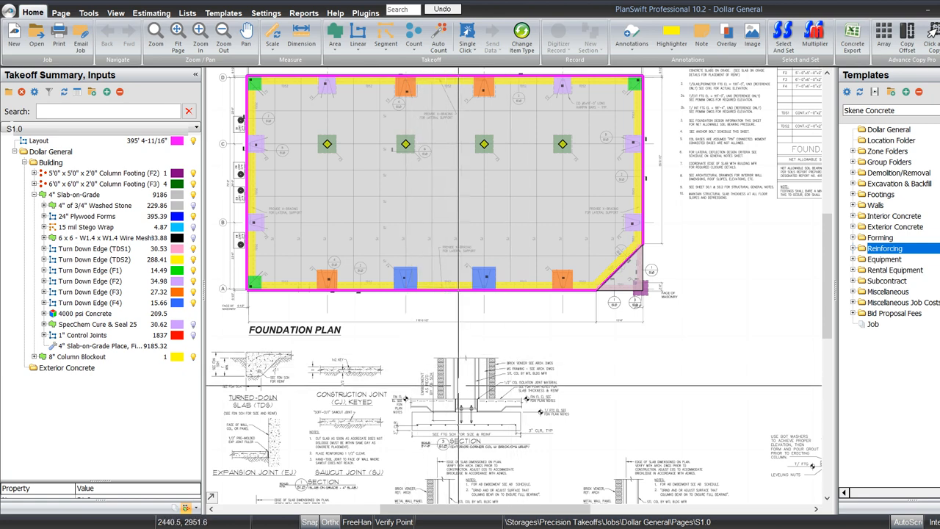
scroll(460, 385, down, 3)
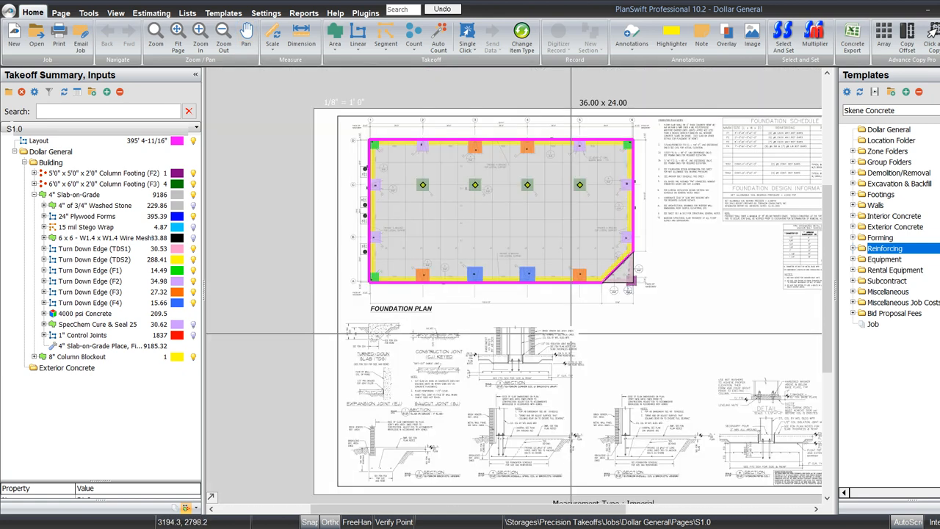
drag(618, 338, 551, 339)
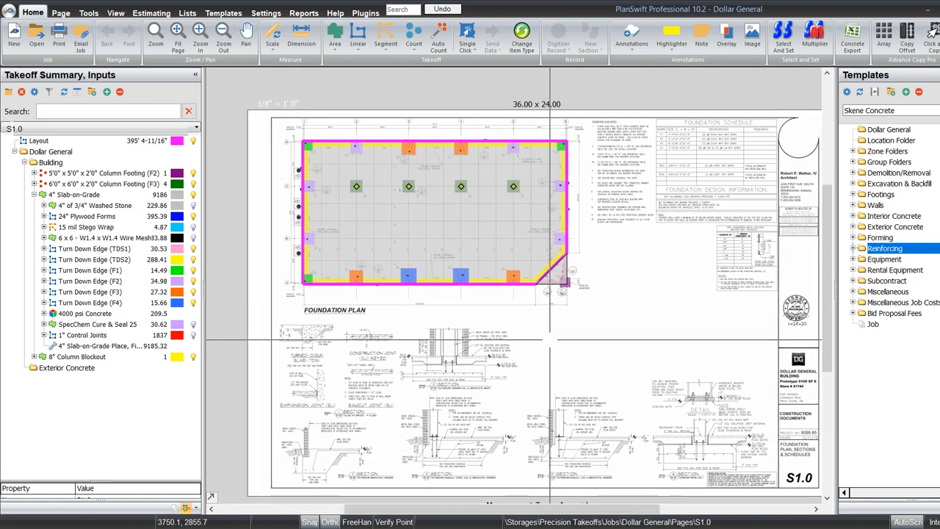